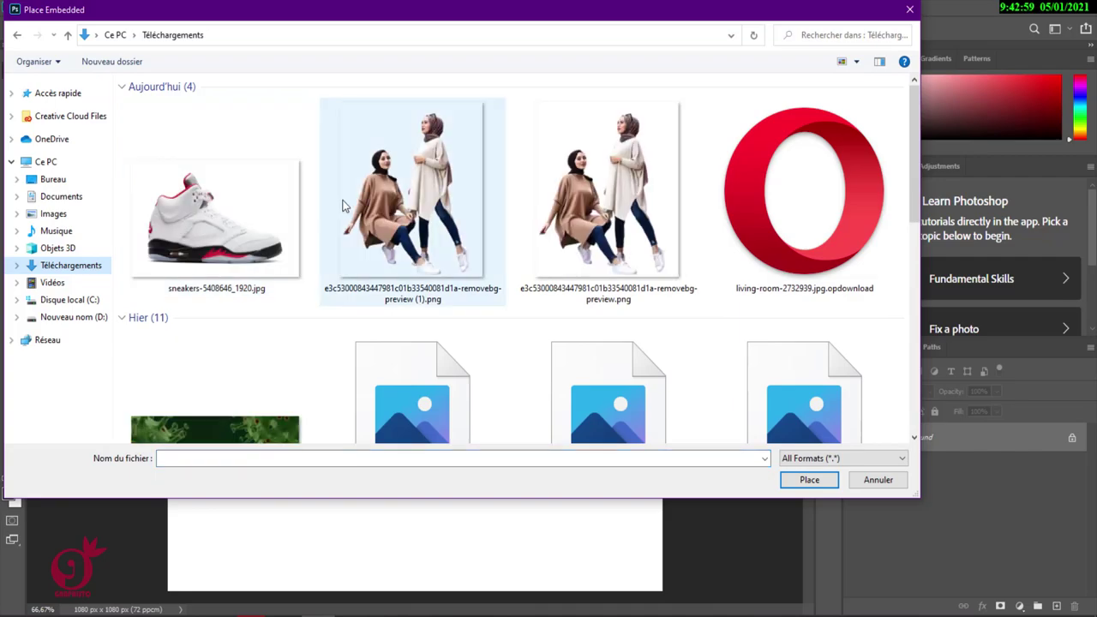
# Step: Place the sneakers-5408646_1920 image in the document as an embedded layer and commit its placement
pyautogui.moveTo(424, 370)
pyautogui.mouseDown()
pyautogui.moveTo(422, 324)
pyautogui.moveTo(426, 353)
pyautogui.mouseUp()
pyautogui.click(655, 28)
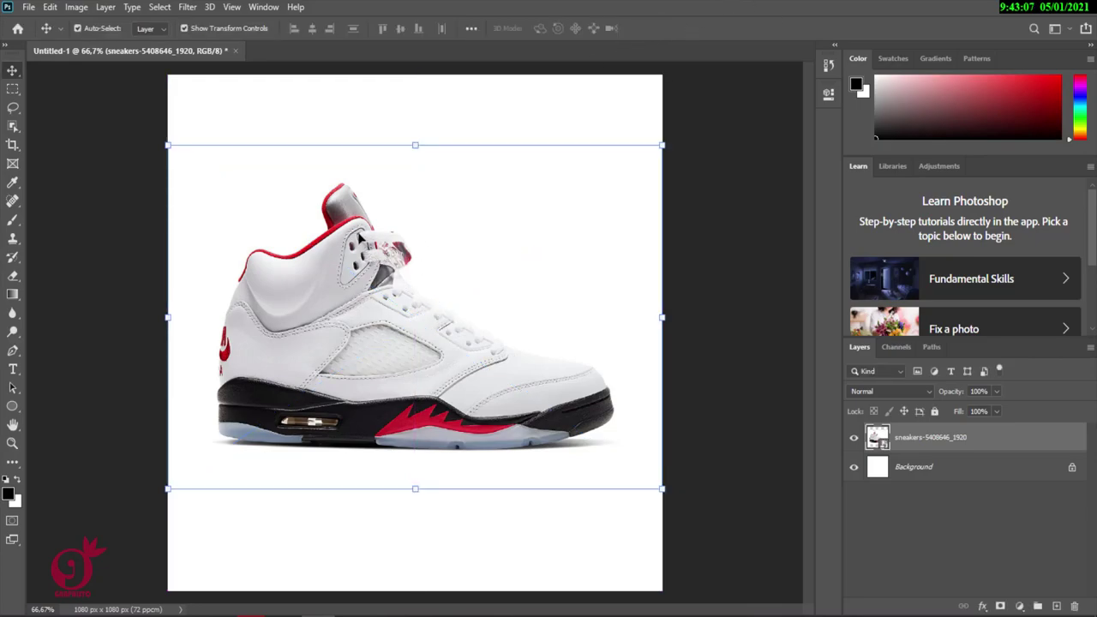
# Step: Start a Pen tool path at the tip of the sneaker's tongue and trace down along the red collar to its back end
pyautogui.scroll(3, 360, 238)
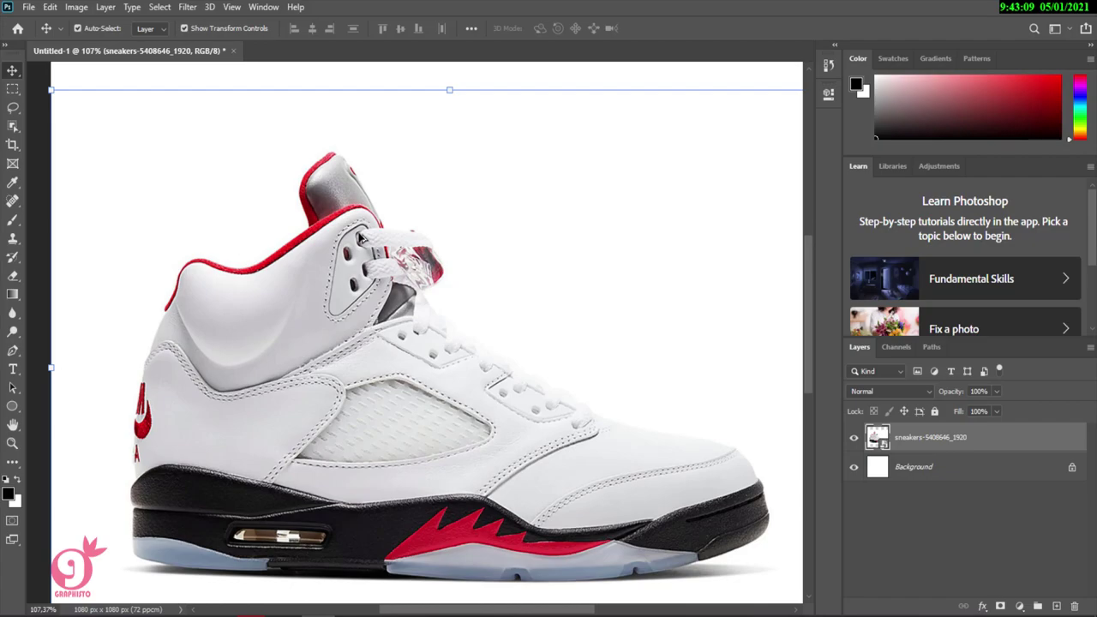
pyautogui.scroll(-1, 360, 238)
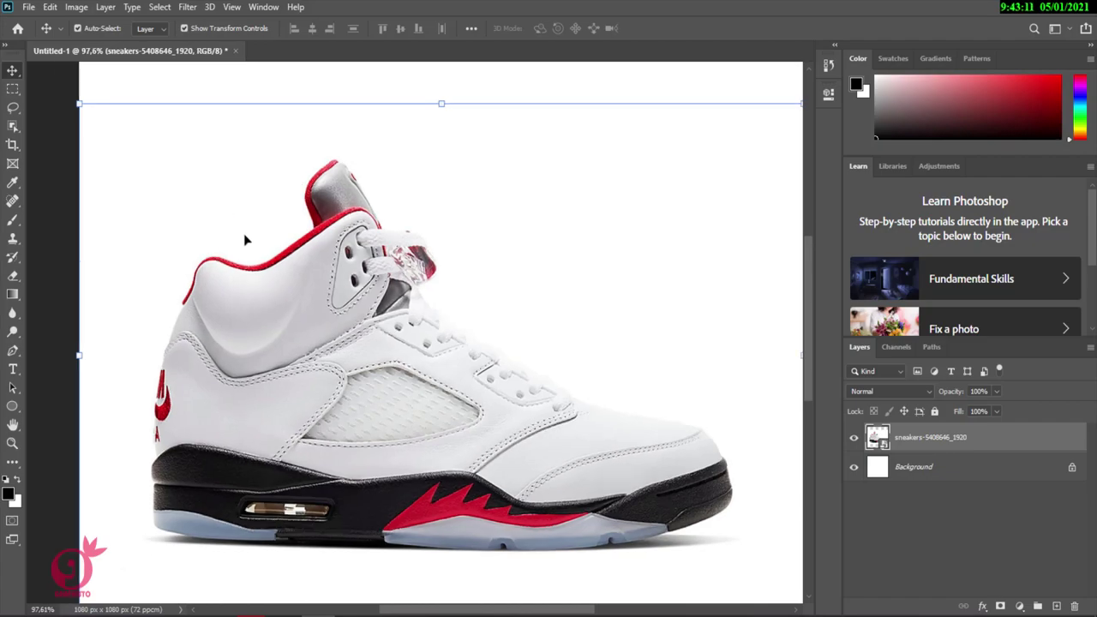
pyautogui.click(13, 351)
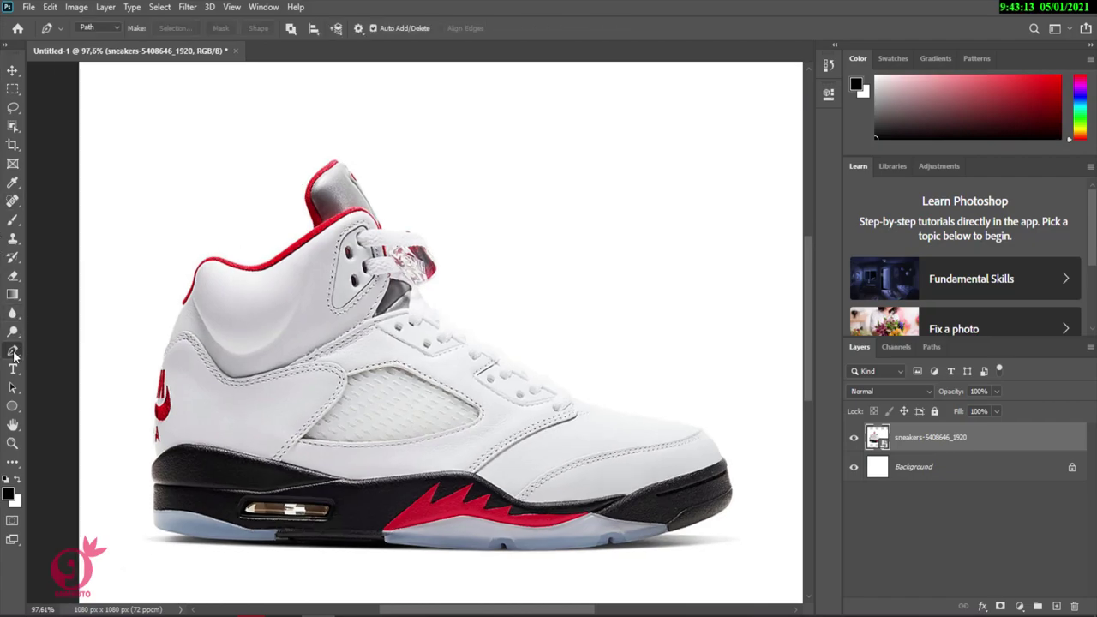
pyautogui.scroll(2, 328, 193)
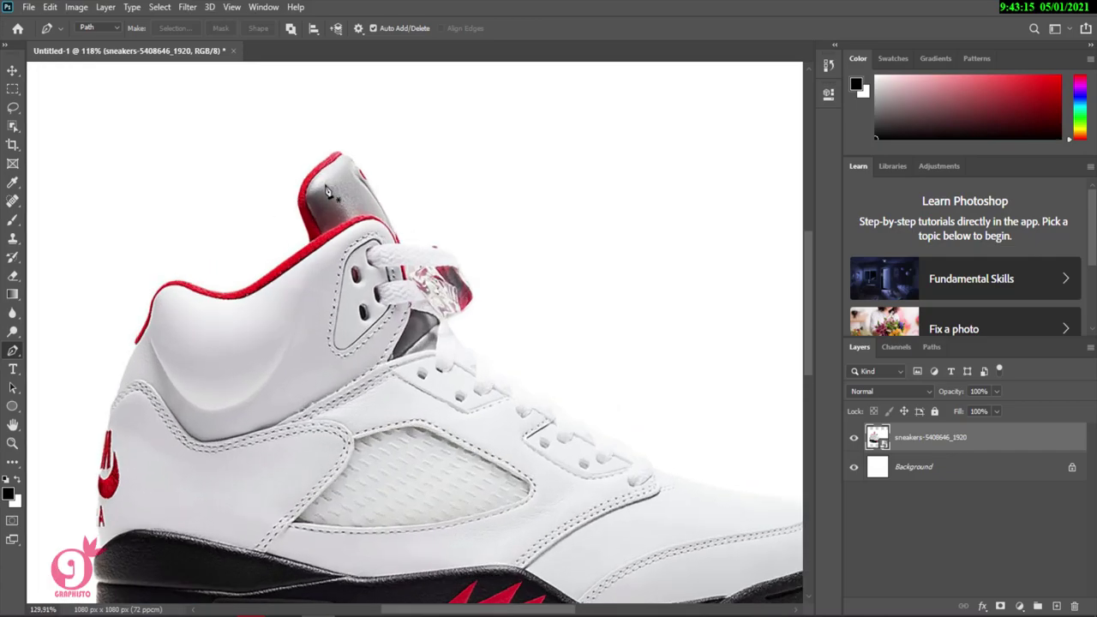
pyautogui.click(335, 145)
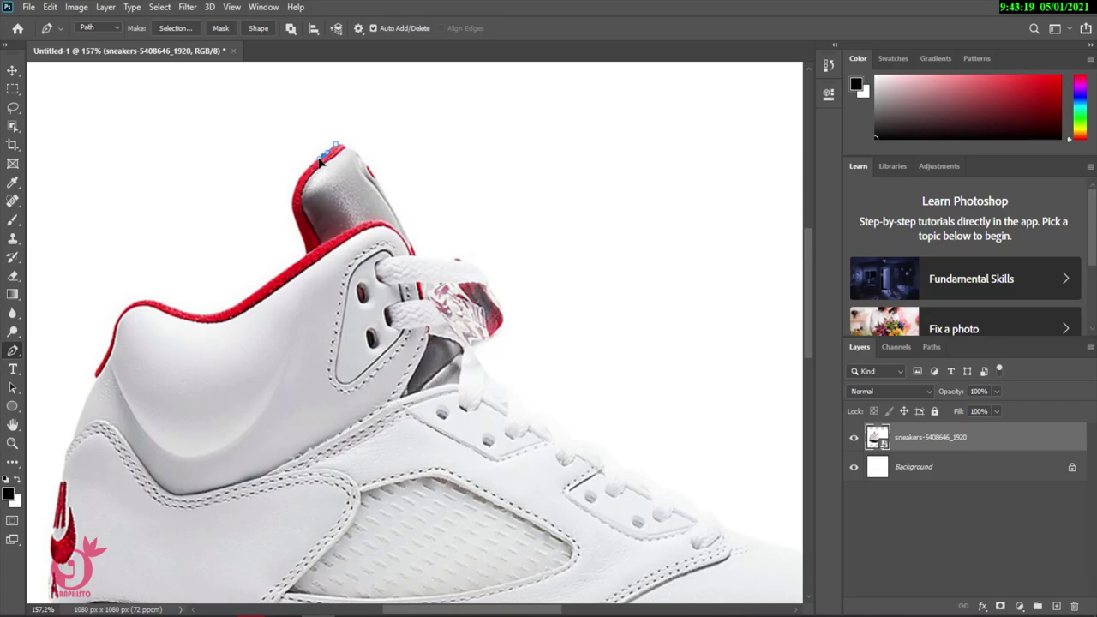
pyautogui.click(305, 249)
pyautogui.click(223, 320)
pyautogui.click(98, 375)
# Step: Continue the path down the back of the heel to the rear of the sole
pyautogui.scroll(2, 99, 379)
pyautogui.click(239, 384)
pyautogui.scroll(2, 221, 418)
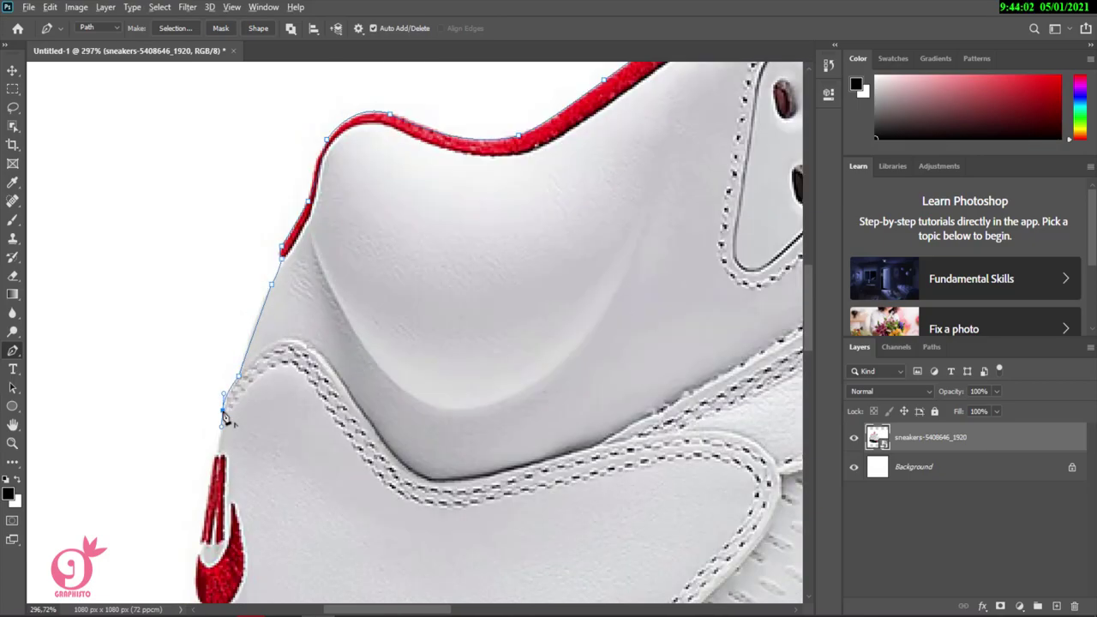
pyautogui.click(293, 381)
pyautogui.scroll(-2, 291, 514)
pyautogui.click(337, 230)
pyautogui.click(337, 281)
pyautogui.click(347, 329)
# Step: Trace the path along the bottom edge of the sole, including its small notches, up to the black front part
pyautogui.scroll(-3, 343, 368)
pyautogui.click(460, 317)
pyautogui.hscroll(4, 514, 325)
pyautogui.moveTo(497, 266); pyautogui.dragTo(554, 275)
pyautogui.scroll(-3, 426, 203)
pyautogui.hscroll(2, 553, 274)
pyautogui.moveTo(647, 272); pyautogui.dragTo(694, 258)
pyautogui.scroll(3, 694, 259)
pyautogui.hscroll(3, 472, 372)
pyautogui.moveTo(565, 325); pyautogui.dragTo(614, 317)
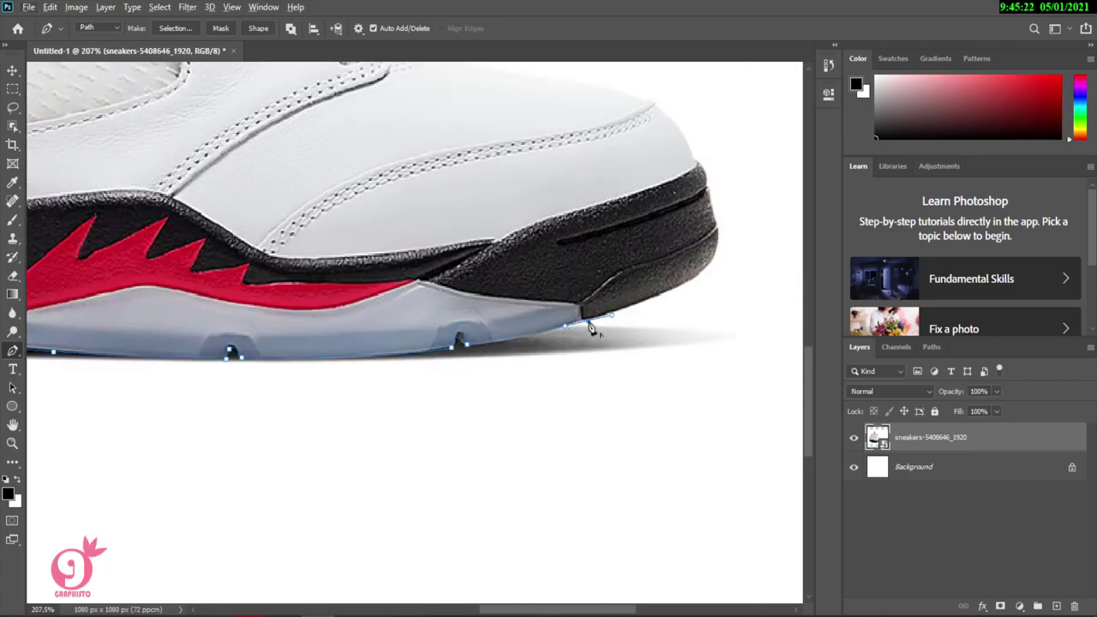
# Step: Trace the path around the toe's front edge and onto the top of the toe box
pyautogui.hscroll(1, 682, 294)
pyautogui.click(620, 346)
pyautogui.click(602, 273)
pyautogui.click(556, 210)
pyautogui.click(459, 183)
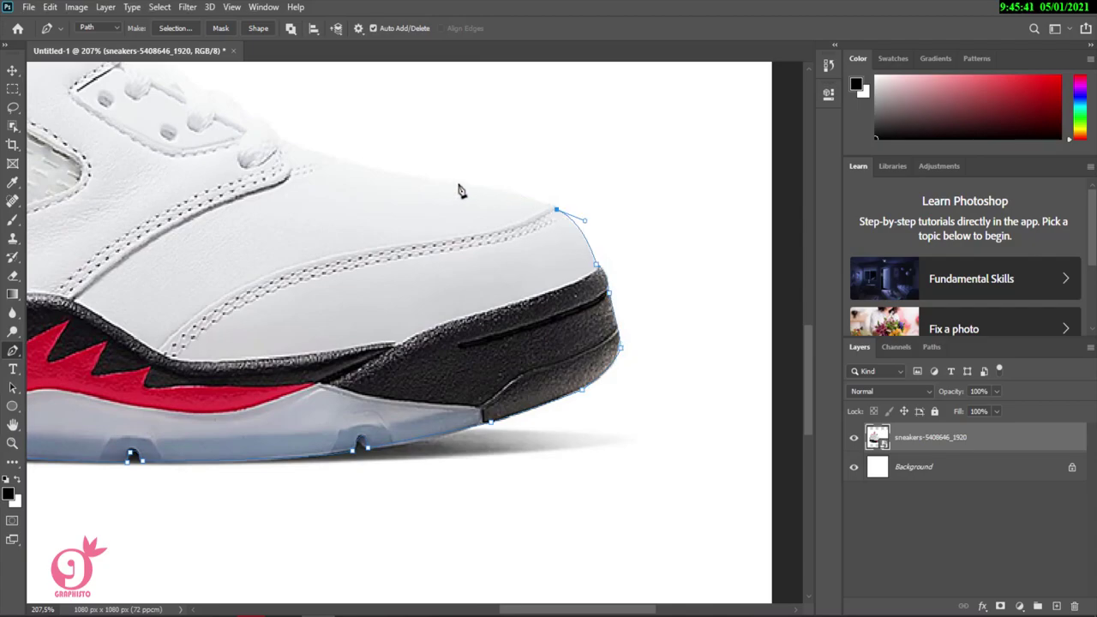
# Step: Continue the path from the toe box up along the outer edge of the laces
pyautogui.scroll(2, 394, 218)
pyautogui.hscroll(-2, 394, 218)
pyautogui.scroll(2, 469, 296)
pyautogui.hscroll(-2, 470, 297)
pyautogui.click(492, 310)
pyautogui.click(467, 290)
pyautogui.click(412, 259)
pyautogui.click(361, 233)
pyautogui.click(308, 197)
pyautogui.click(269, 165)
pyautogui.click(235, 159)
pyautogui.click(212, 128)
pyautogui.click(182, 109)
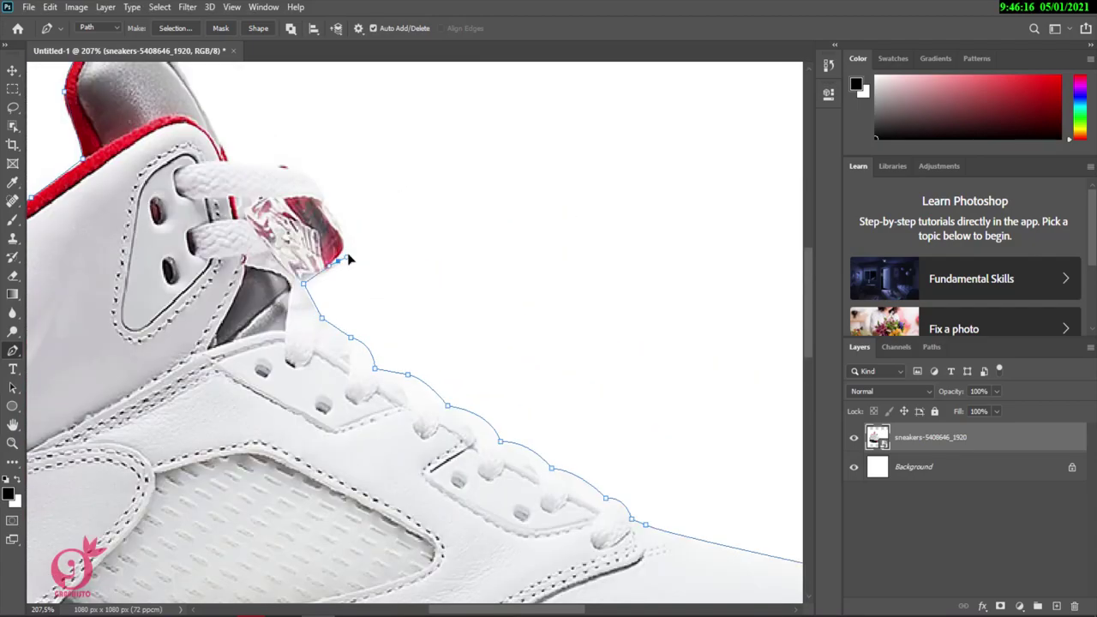
# Step: Trace around the lace lock and up the front of the tongue, closing the path at its starting point
pyautogui.click(359, 236)
pyautogui.click(334, 192)
pyautogui.click(281, 180)
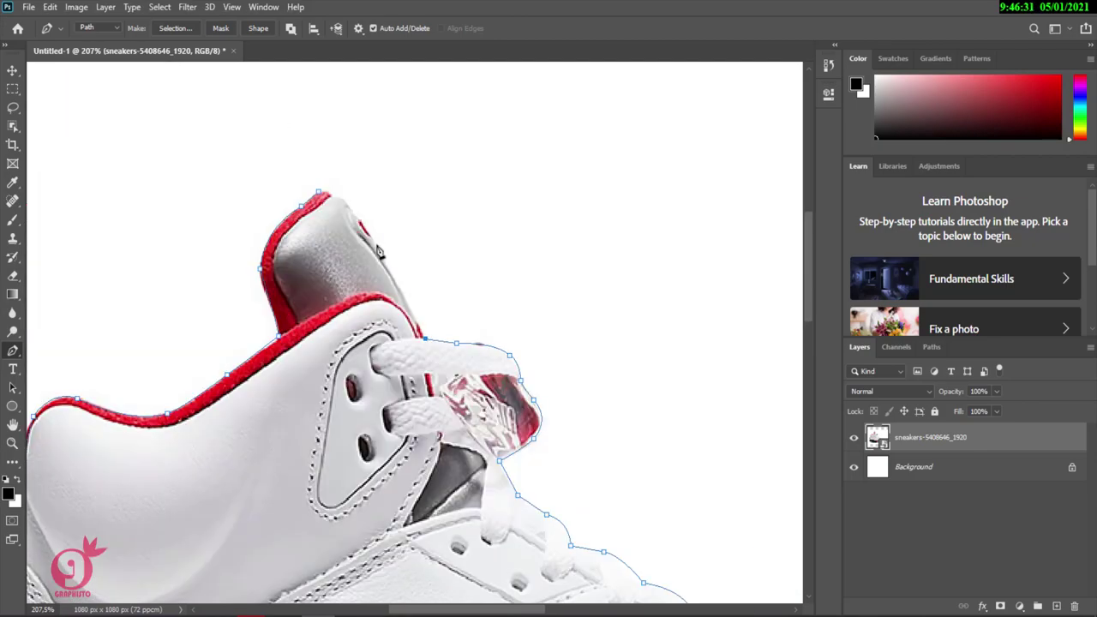
pyautogui.click(375, 243)
pyautogui.click(351, 205)
pyautogui.click(343, 189)
pyautogui.click(317, 191)
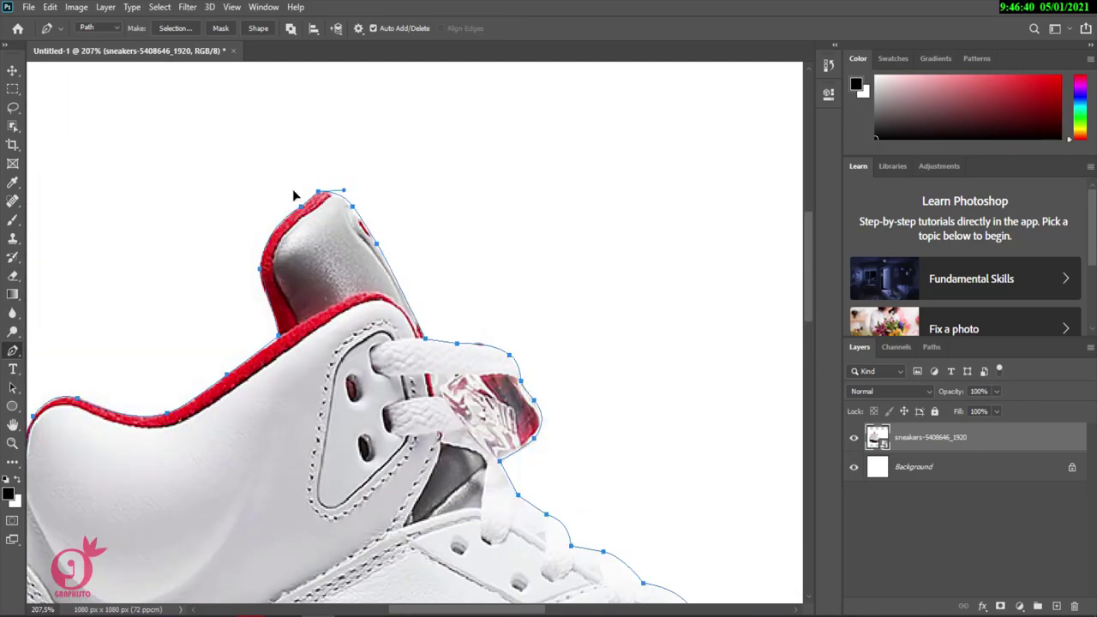
# Step: Convert the closed sneaker path into a selection using Make Selection
pyautogui.hotkey('ctrl', '0')
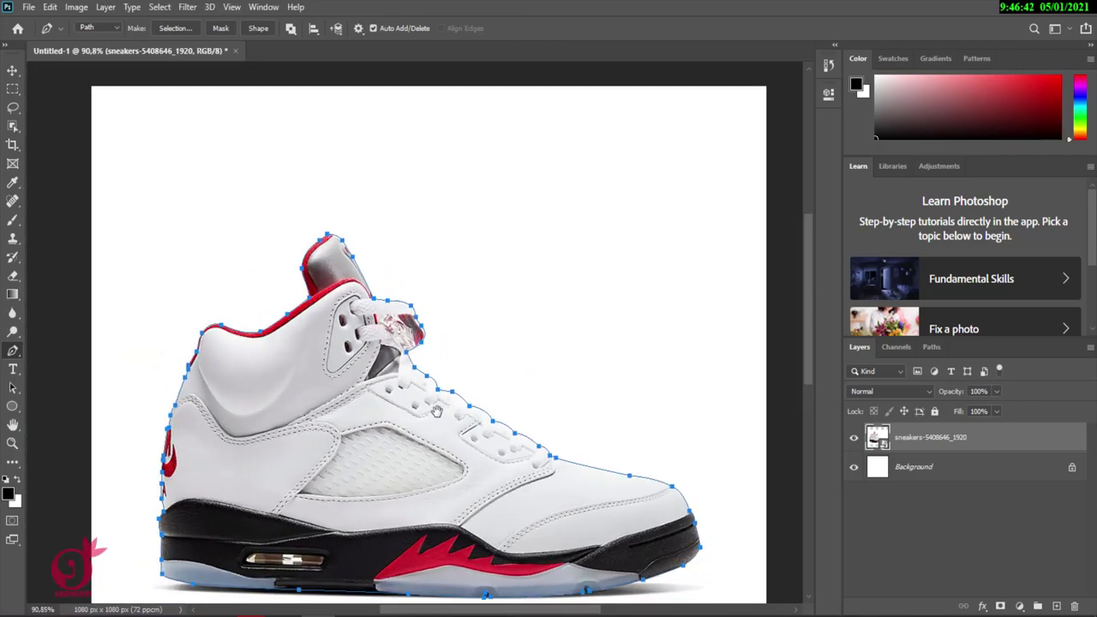
pyautogui.moveTo(436, 416); pyautogui.dragTo(461, 247)
pyautogui.rightClick(374, 240)
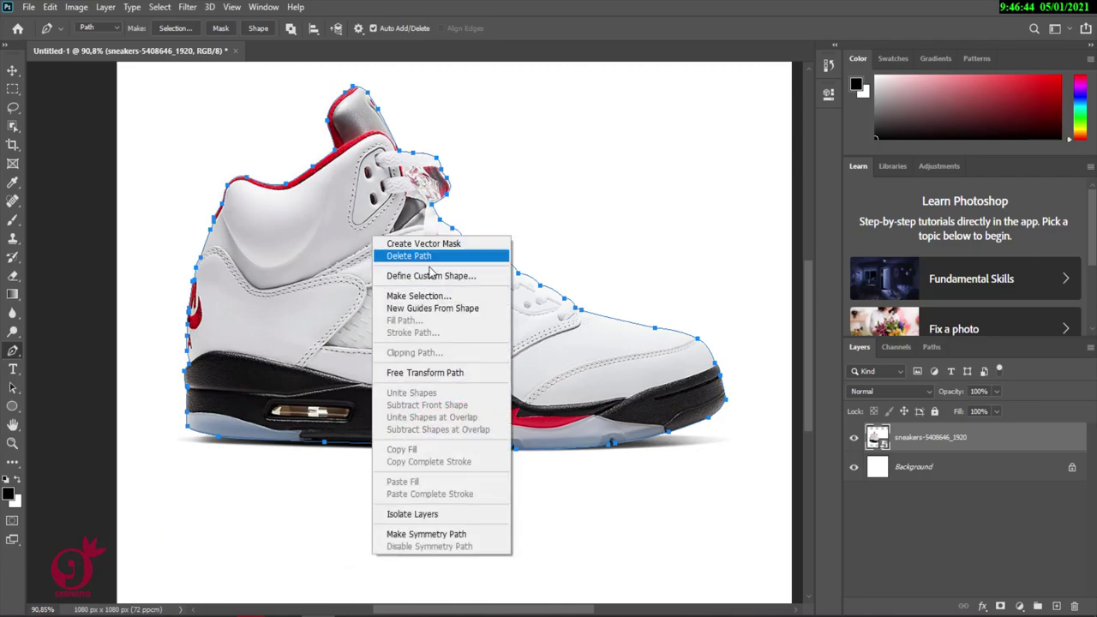
pyautogui.click(461, 297)
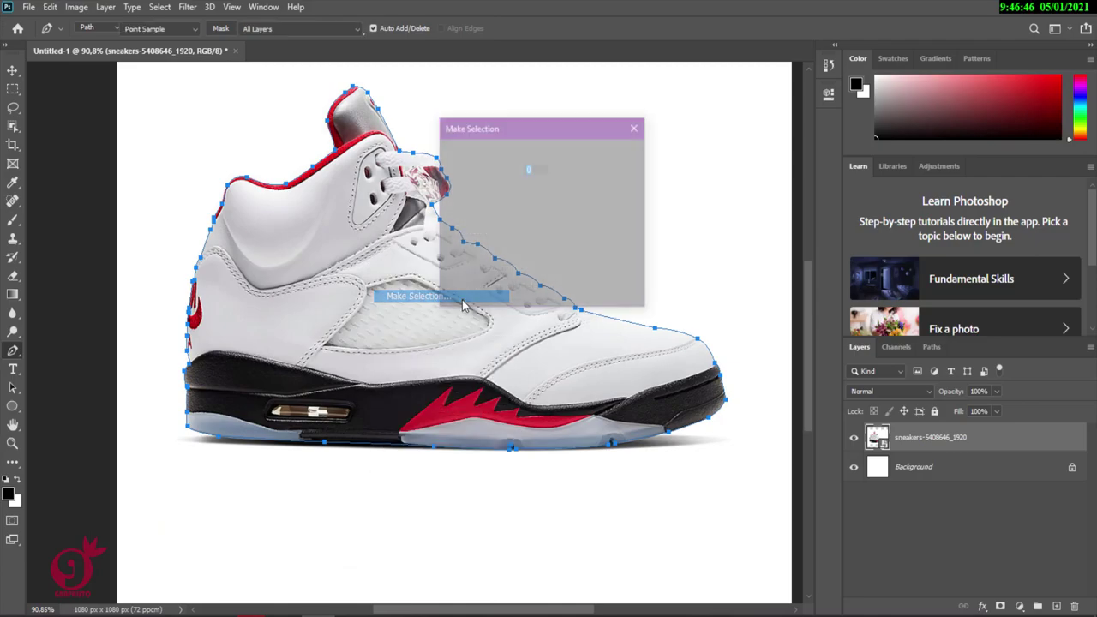
pyautogui.click(615, 159)
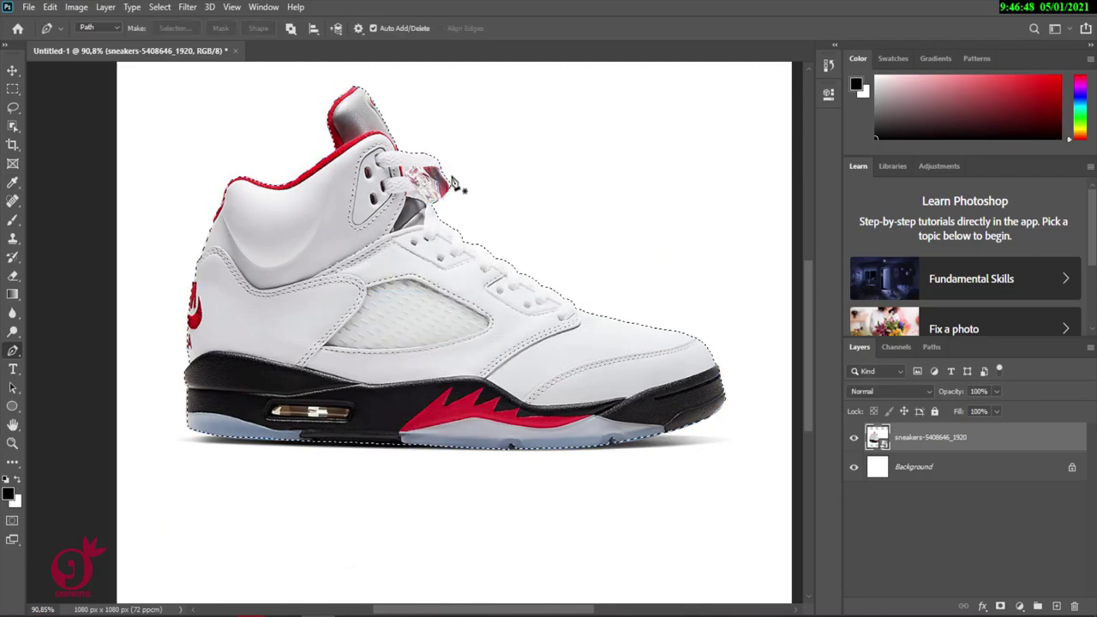
# Step: Invert the selection so that it covers everything around the sneaker
pyautogui.scroll(-5, 443, 191)
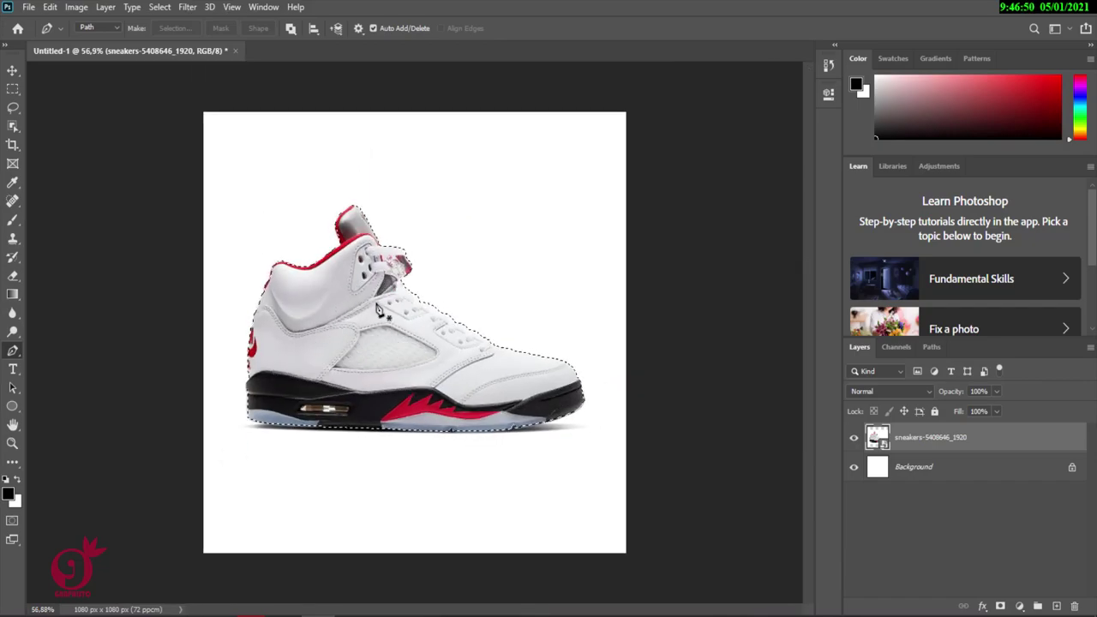
pyautogui.click(160, 7)
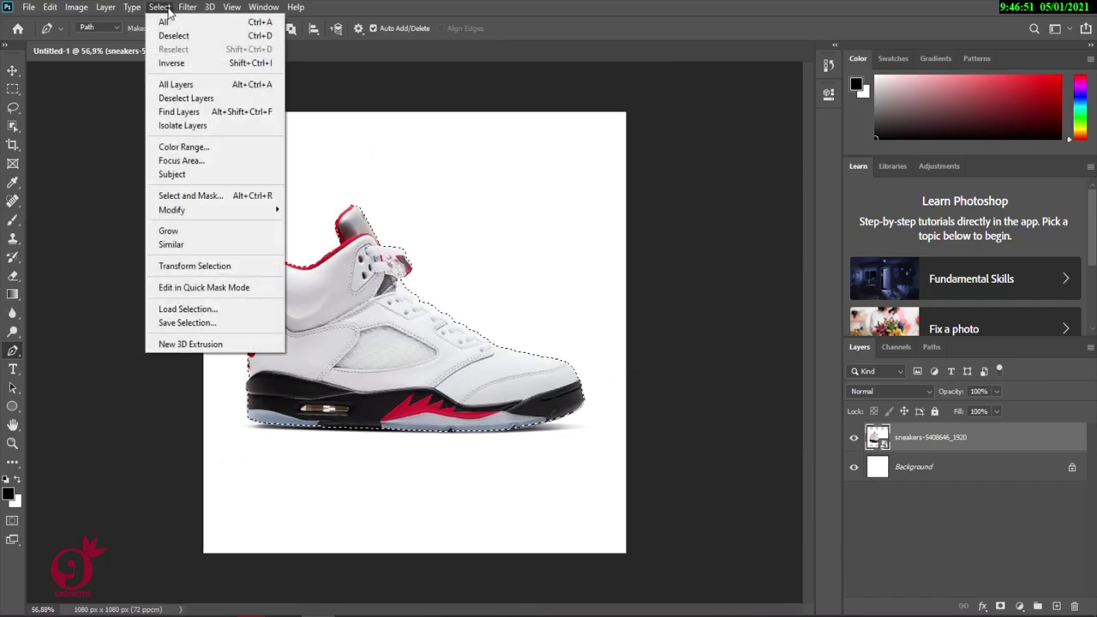
pyautogui.click(182, 63)
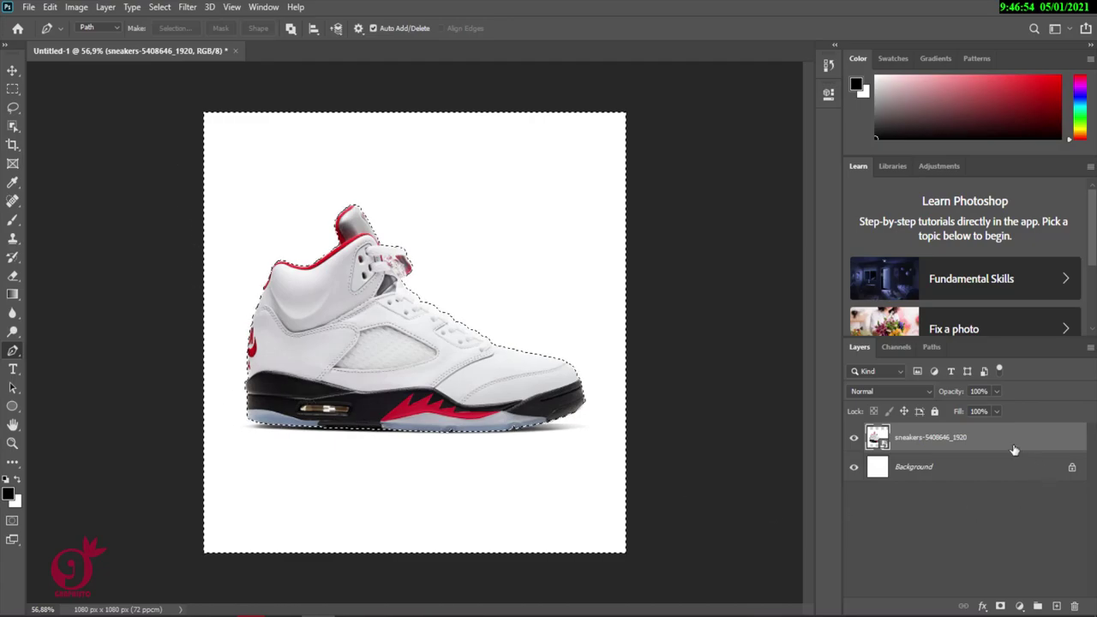
# Step: Rasterize the sneakers-5408646_1920 layer and delete the selected area around the sneaker
pyautogui.rightClick(933, 441)
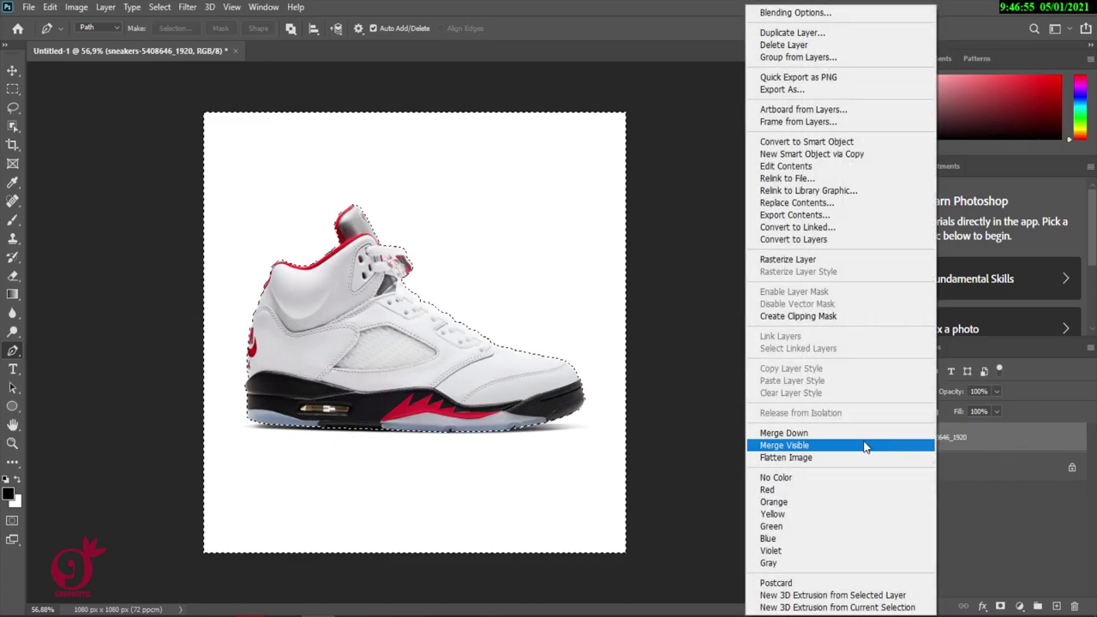
pyautogui.click(818, 260)
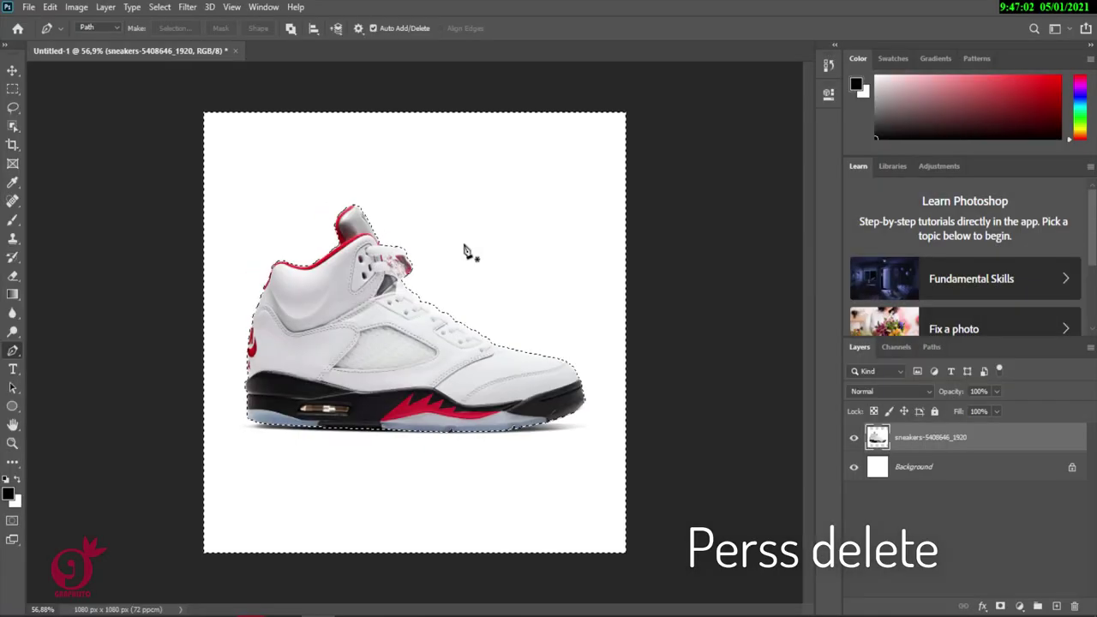
pyautogui.press('Delete')
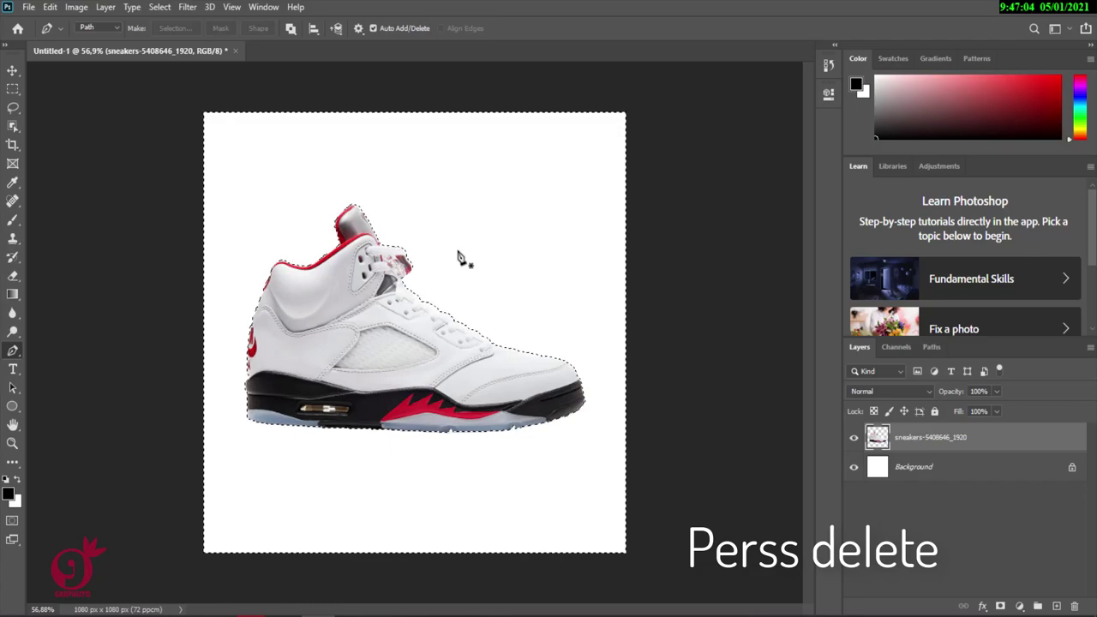
# Step: Check the cutout by hiding and showing the Background layer, and clear the selection
pyautogui.click(854, 468)
pyautogui.click(854, 467)
pyautogui.hotkey('ctrl', 'd')
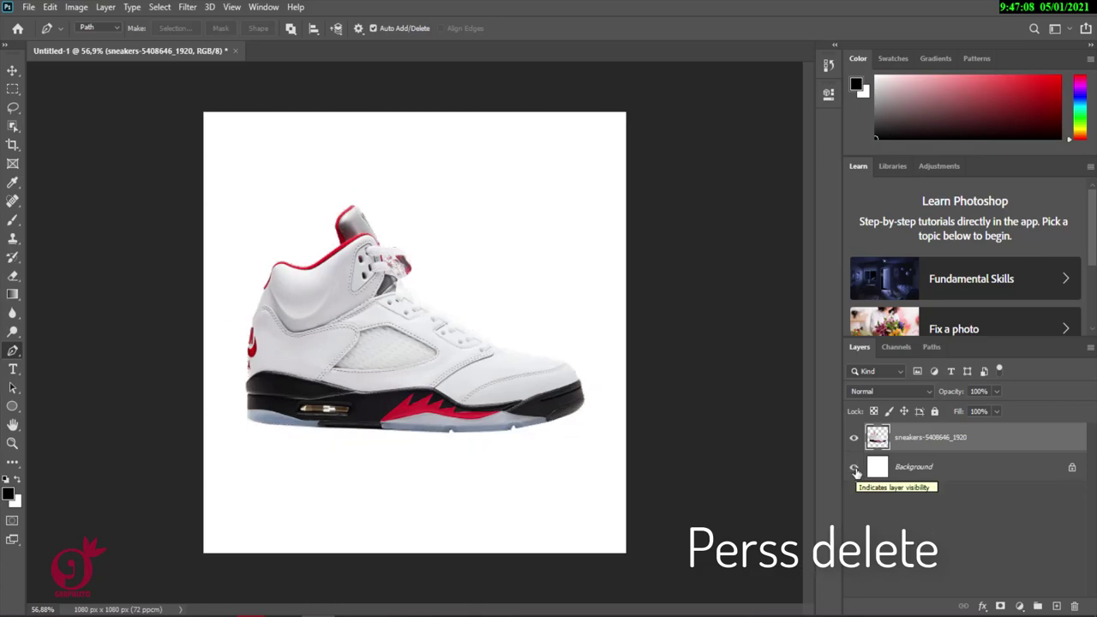
# Step: Flip the sneaker layer horizontally and move it slightly upward on the canvas
pyautogui.click(12, 70)
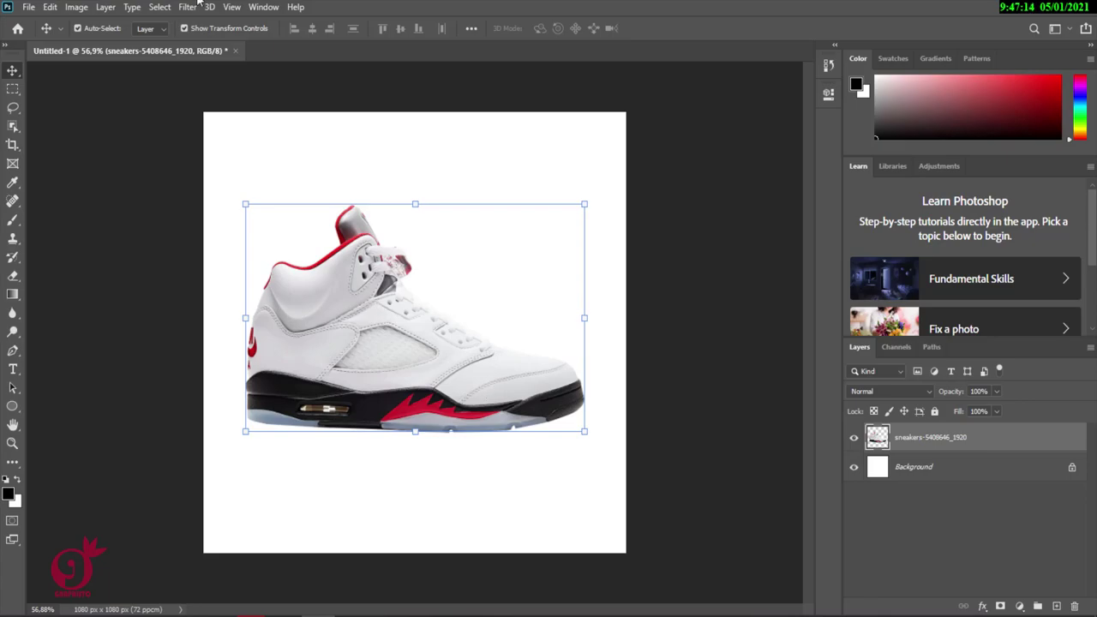
pyautogui.click(50, 7)
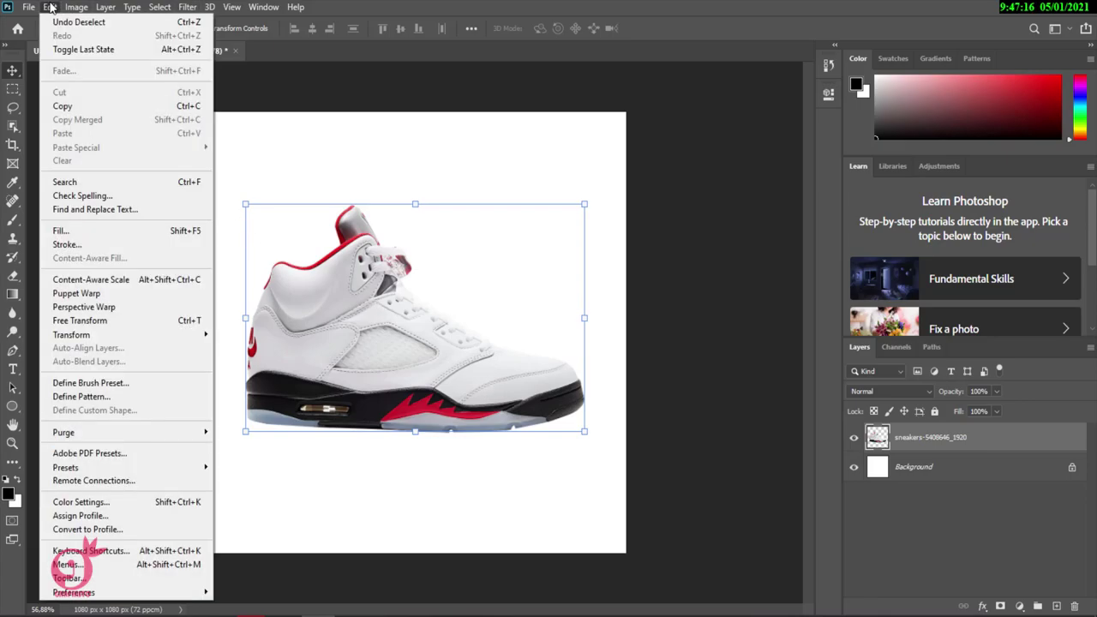
pyautogui.moveTo(108, 339)
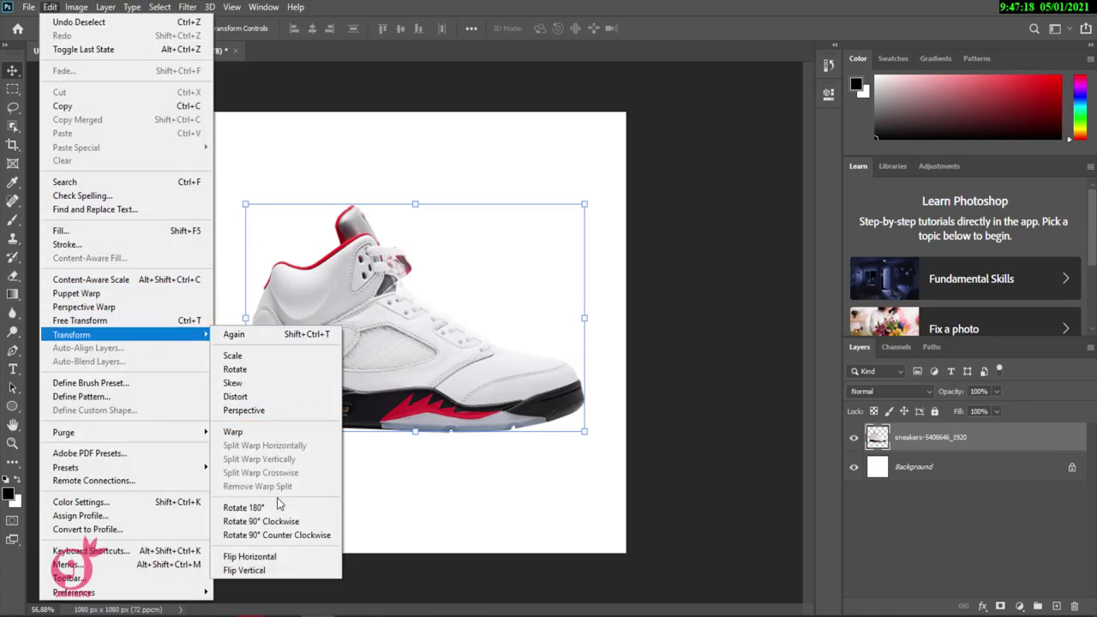
pyautogui.click(275, 558)
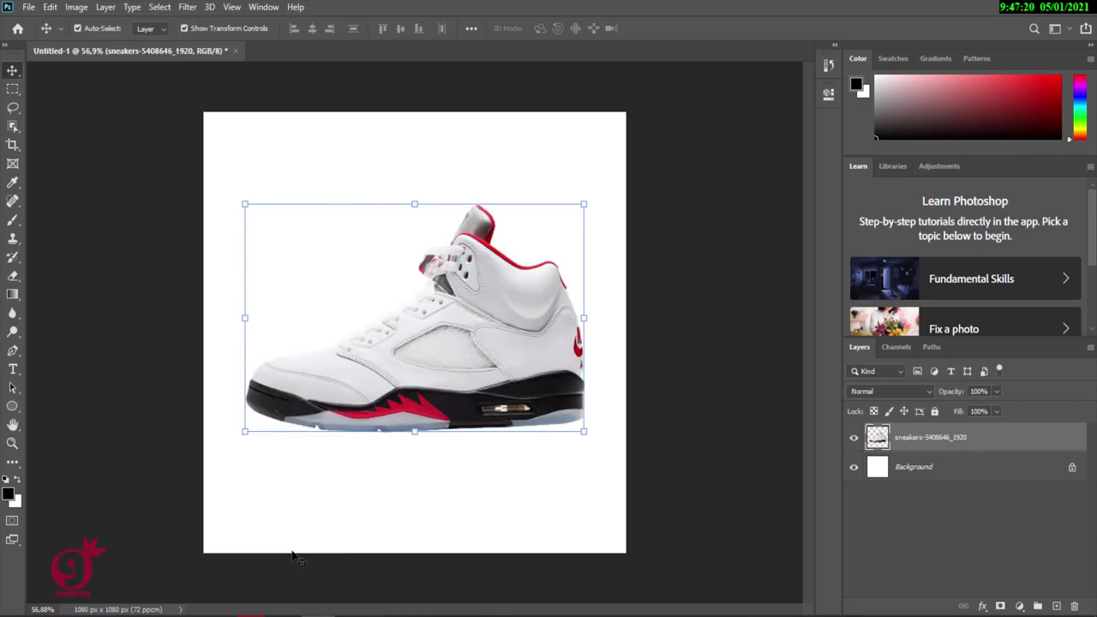
pyautogui.moveTo(475, 304)
pyautogui.mouseDown()
pyautogui.moveTo(509, 296)
pyautogui.moveTo(488, 257)
pyautogui.moveTo(493, 321)
pyautogui.moveTo(497, 313)
pyautogui.moveTo(488, 307)
pyautogui.moveTo(487, 323)
pyautogui.mouseUp()
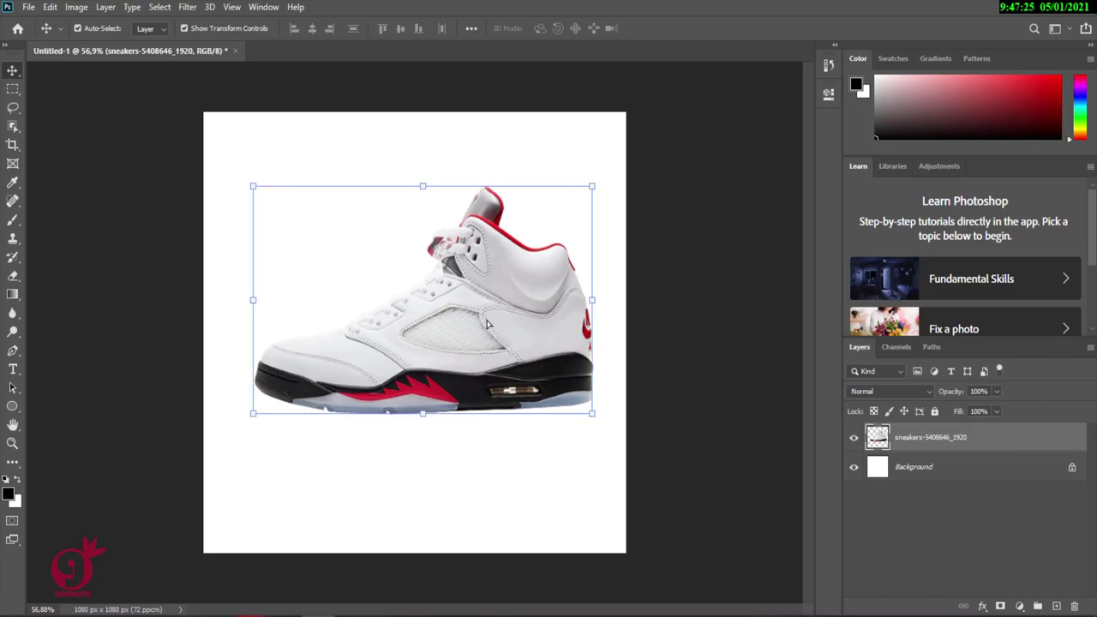
# Step: Puppet Warp the sneaker, pinning the toe and pulling the back collar pin up to about X 733 px, Y 157 px
pyautogui.click(28, 7)
pyautogui.moveTo(50, 7)
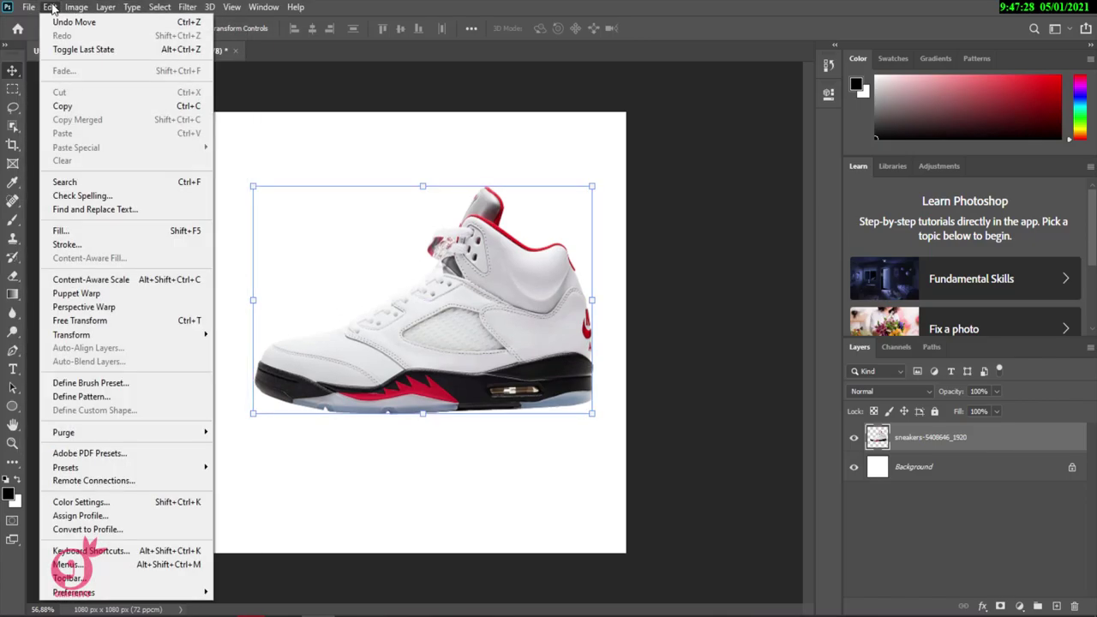
pyautogui.click(103, 296)
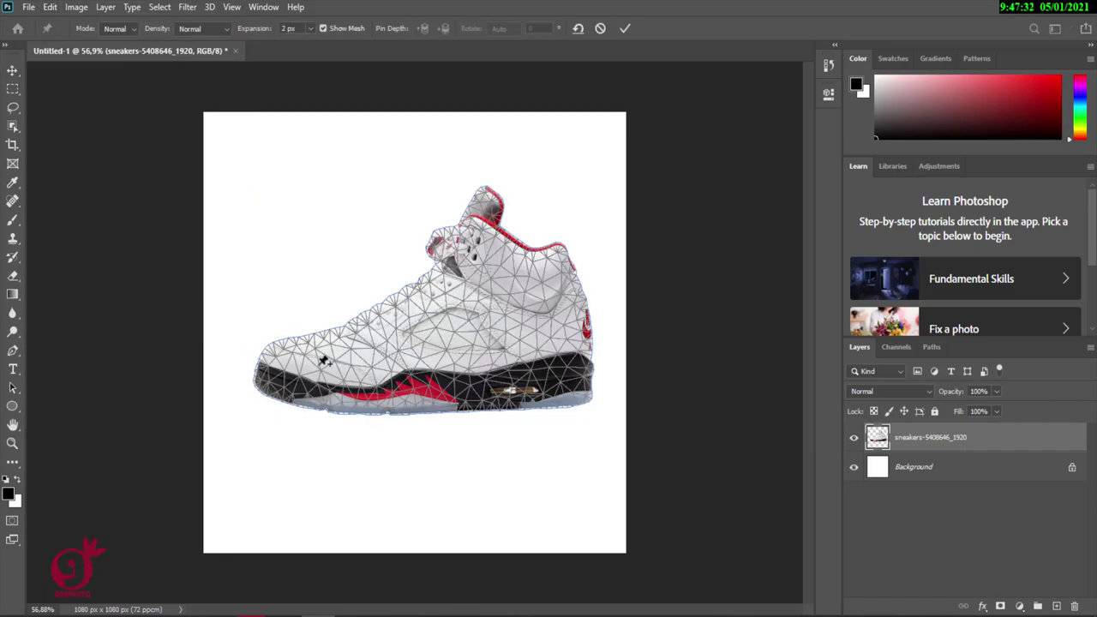
pyautogui.click(275, 356)
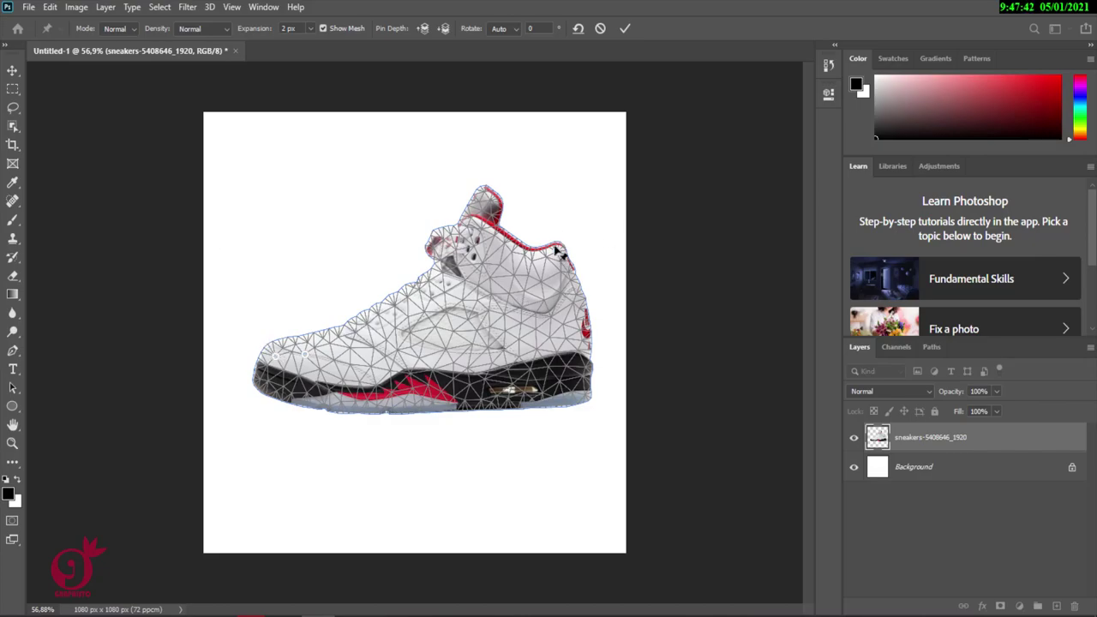
pyautogui.moveTo(558, 253); pyautogui.dragTo(506, 187)
pyautogui.moveTo(274, 355)
pyautogui.mouseDown()
pyautogui.moveTo(278, 402)
pyautogui.moveTo(275, 353)
pyautogui.mouseUp()
pyautogui.moveTo(508, 193); pyautogui.dragTo(492, 182)
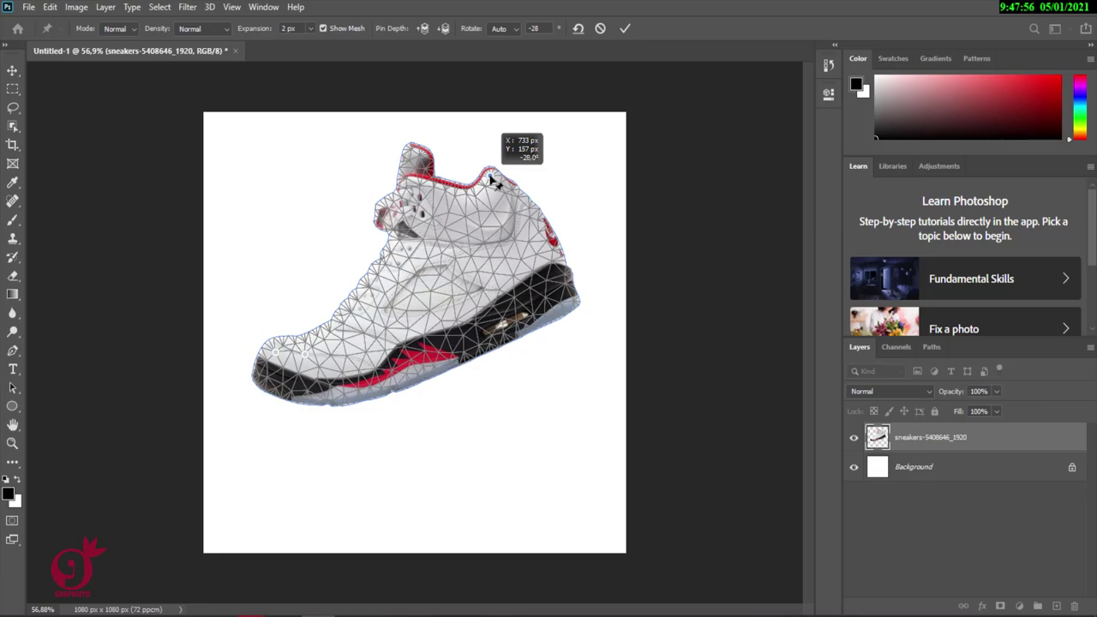
# Step: Refine the warp by adding a pin at the toe tip and adjusting the toe and collar pins
pyautogui.moveTo(490, 178); pyautogui.dragTo(490, 178)
pyautogui.moveTo(276, 355); pyautogui.dragTo(308, 361)
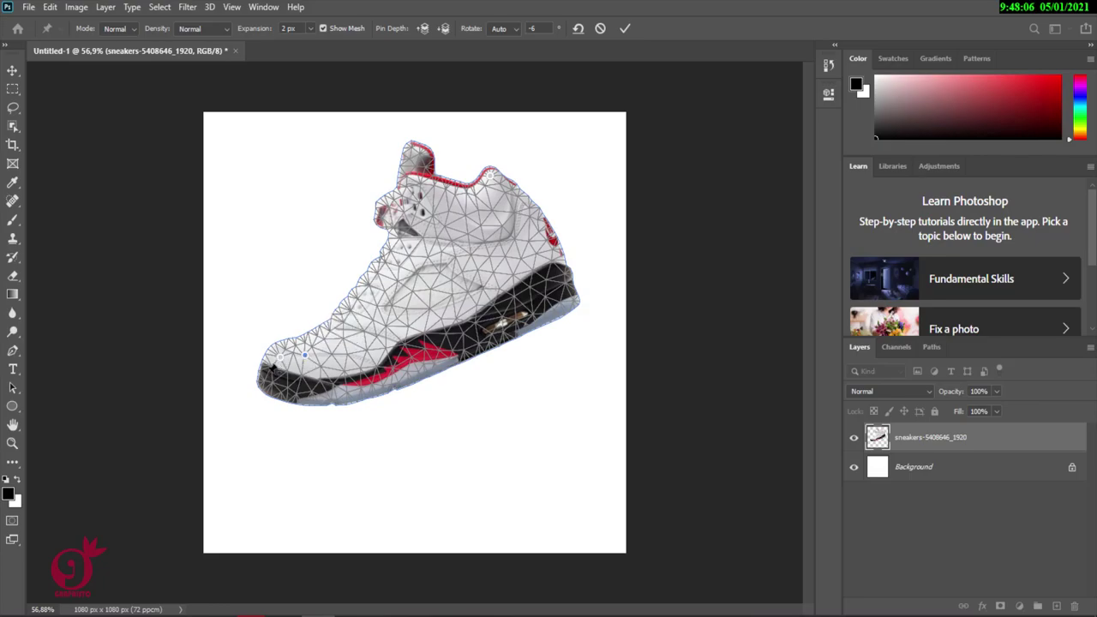
pyautogui.click(263, 380)
pyautogui.moveTo(268, 387); pyautogui.dragTo(280, 358)
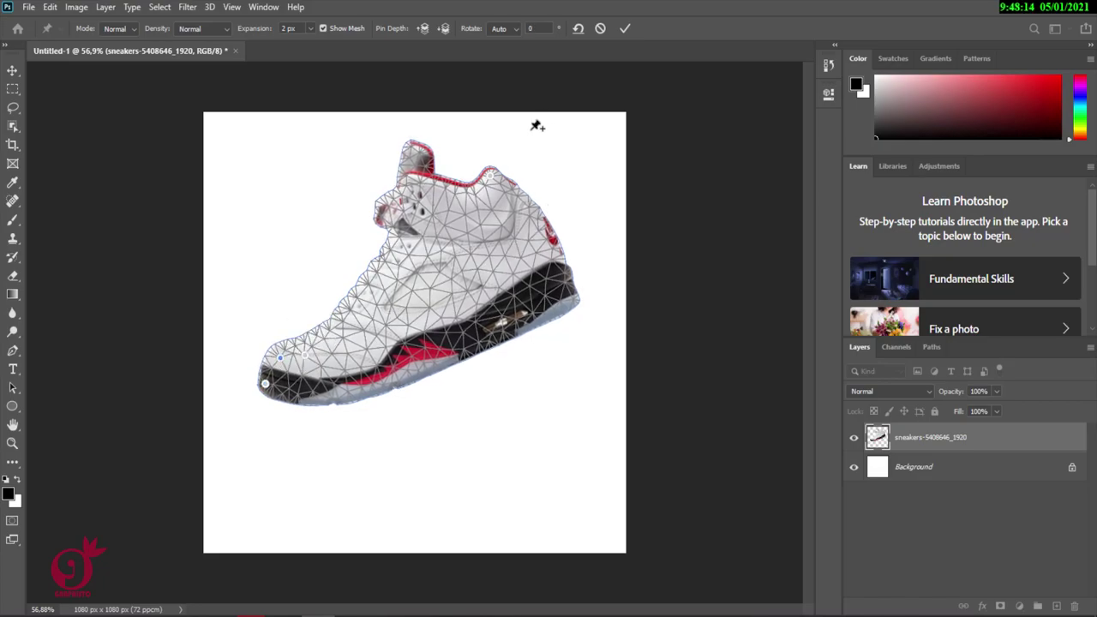
pyautogui.moveTo(500, 177); pyautogui.dragTo(467, 166)
# Step: Apply the Puppet Warp and move the bent sneaker a little down and to the right on the canvas
pyautogui.click(627, 28)
pyautogui.moveTo(464, 252); pyautogui.dragTo(500, 292)
pyautogui.hotkey('ctrl', 'z')
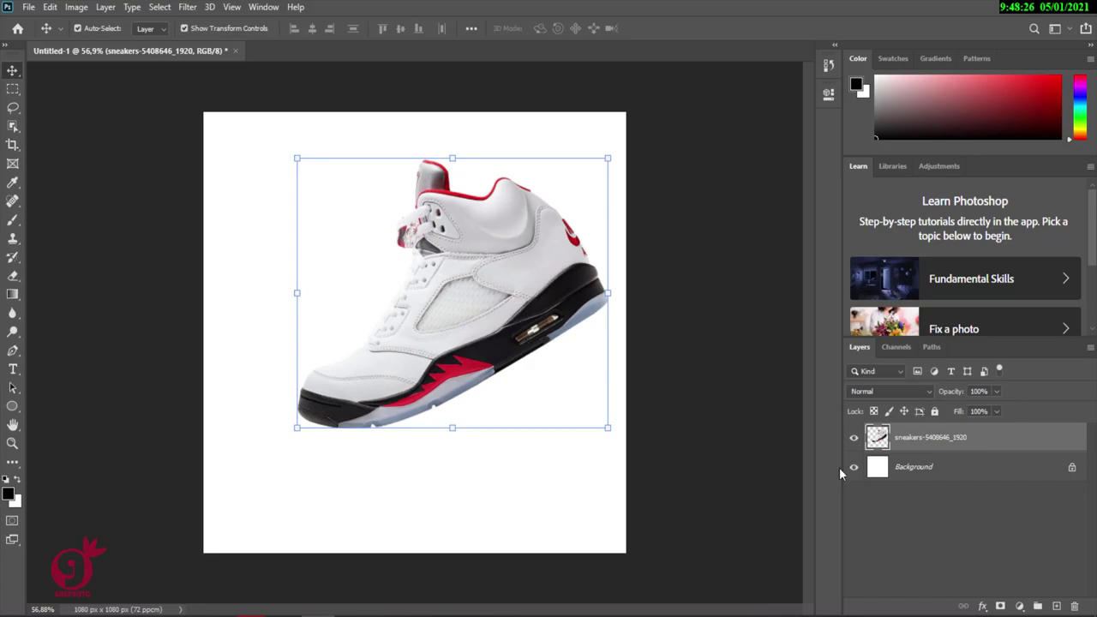
# Step: Hide the sneaker layer and set the foreground color to red fc0f3b for drawing with the Pen tool
pyautogui.click(853, 437)
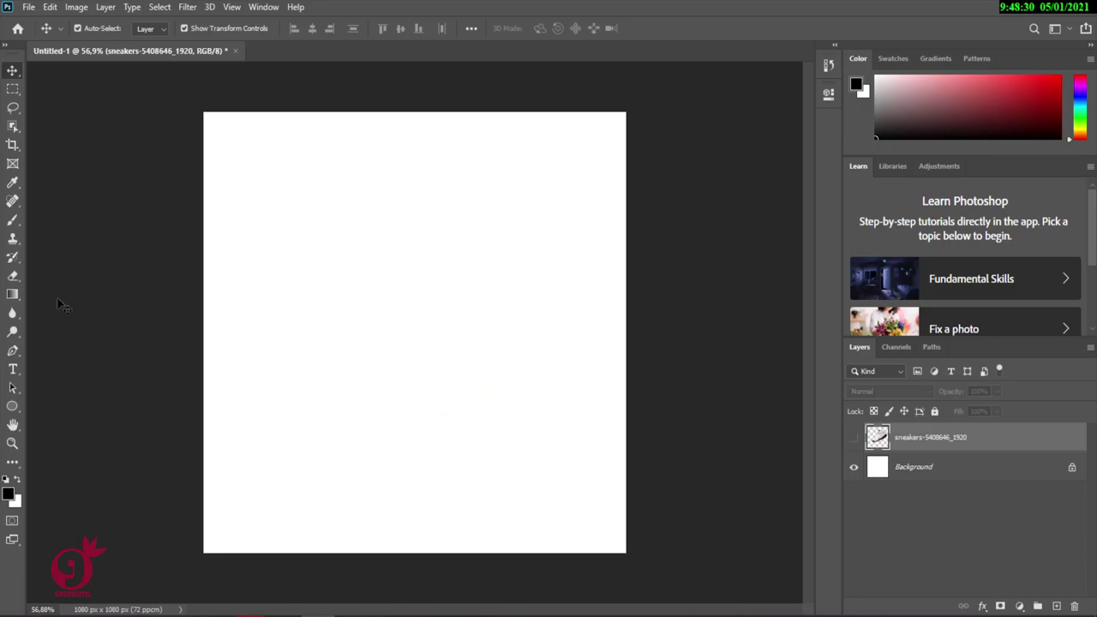
pyautogui.moveTo(14, 353); pyautogui.dragTo(45, 353)
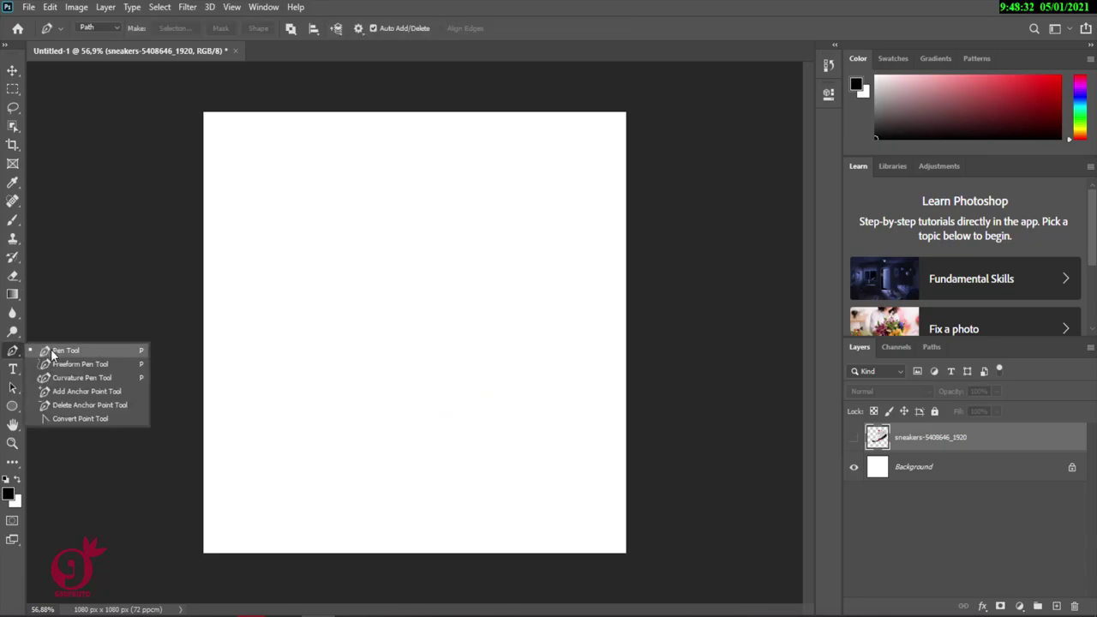
pyautogui.click(52, 355)
pyautogui.click(9, 495)
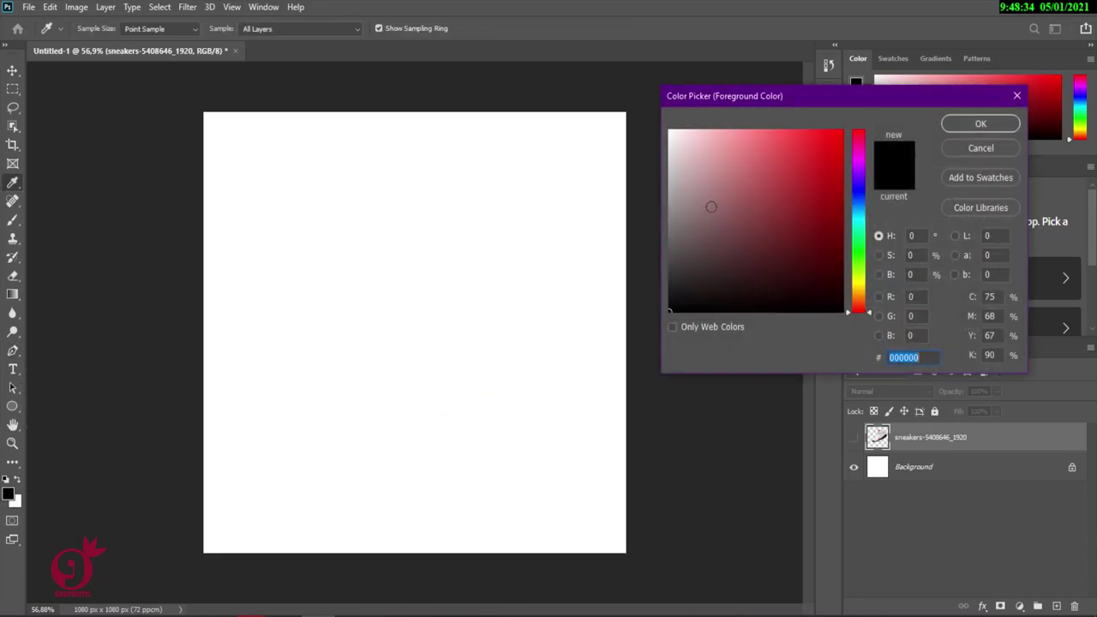
pyautogui.moveTo(865, 230); pyautogui.dragTo(864, 209)
pyautogui.moveTo(812, 204)
pyautogui.mouseDown()
pyautogui.moveTo(857, 146)
pyautogui.moveTo(857, 135)
pyautogui.moveTo(832, 132)
pyautogui.mouseUp()
pyautogui.click(838, 133)
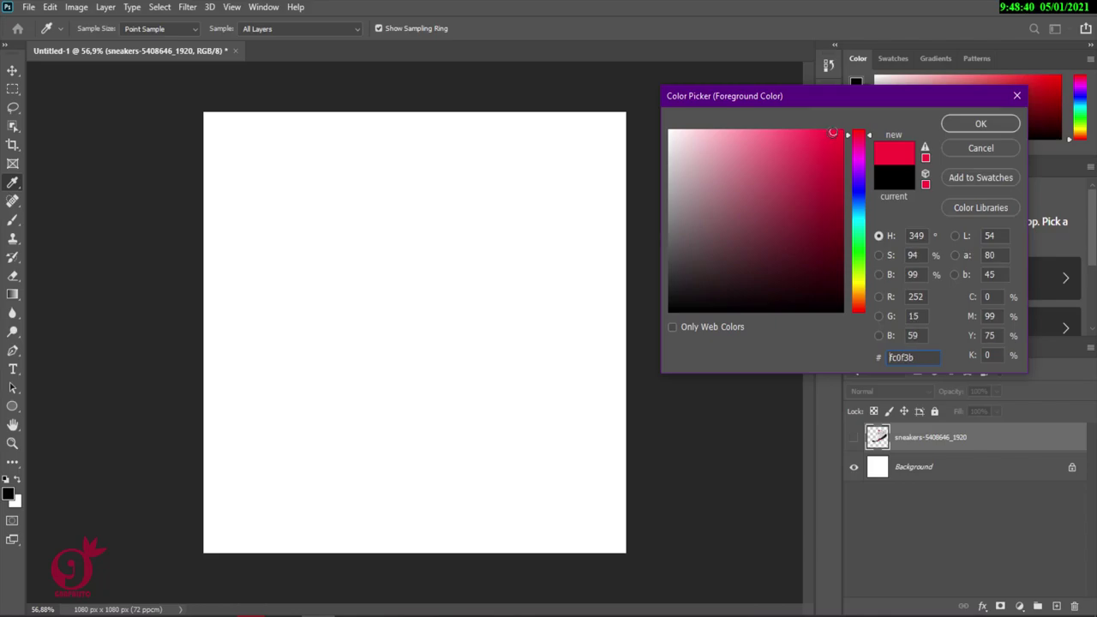
pyautogui.click(981, 124)
pyautogui.press('p')
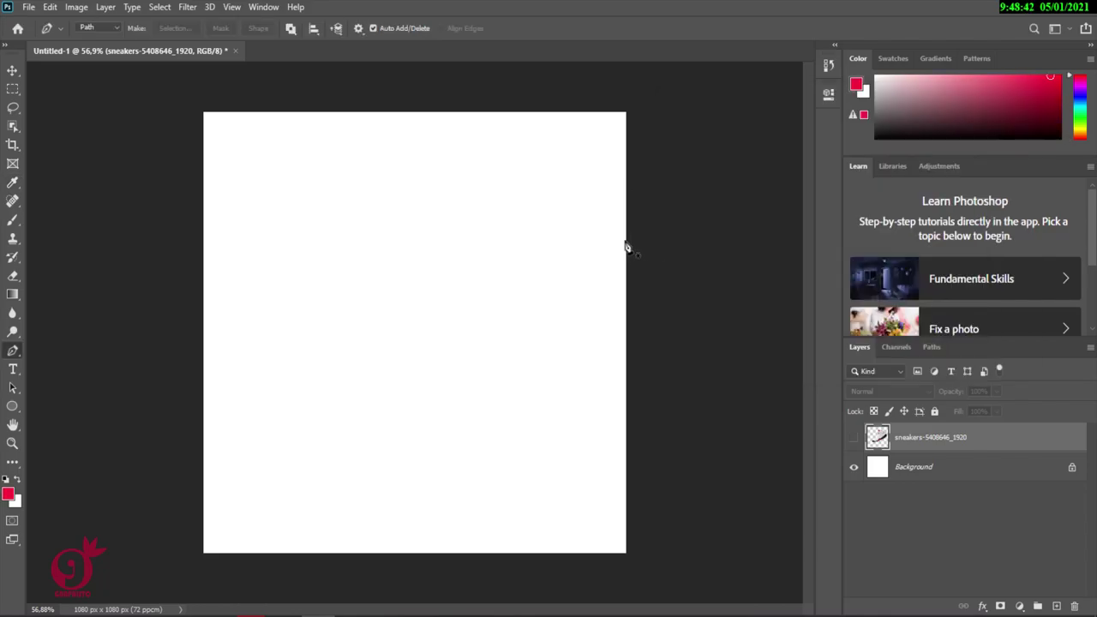
pyautogui.click(625, 238)
pyautogui.moveTo(526, 247); pyautogui.dragTo(394, 305)
pyautogui.moveTo(325, 449); pyautogui.dragTo(357, 505)
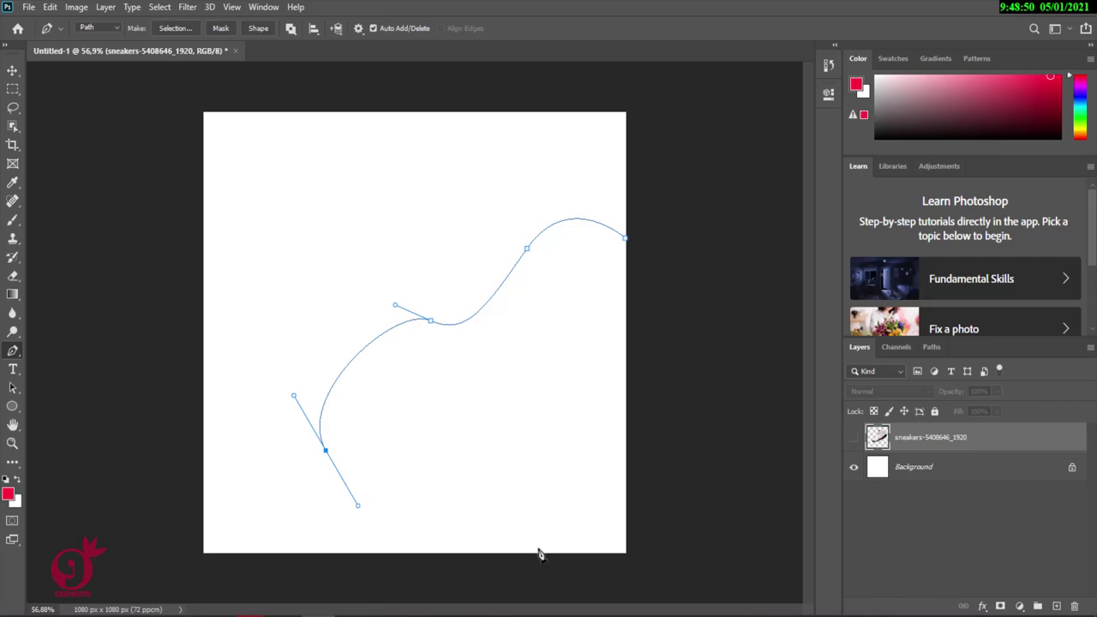
pyautogui.moveTo(578, 524); pyautogui.dragTo(735, 486)
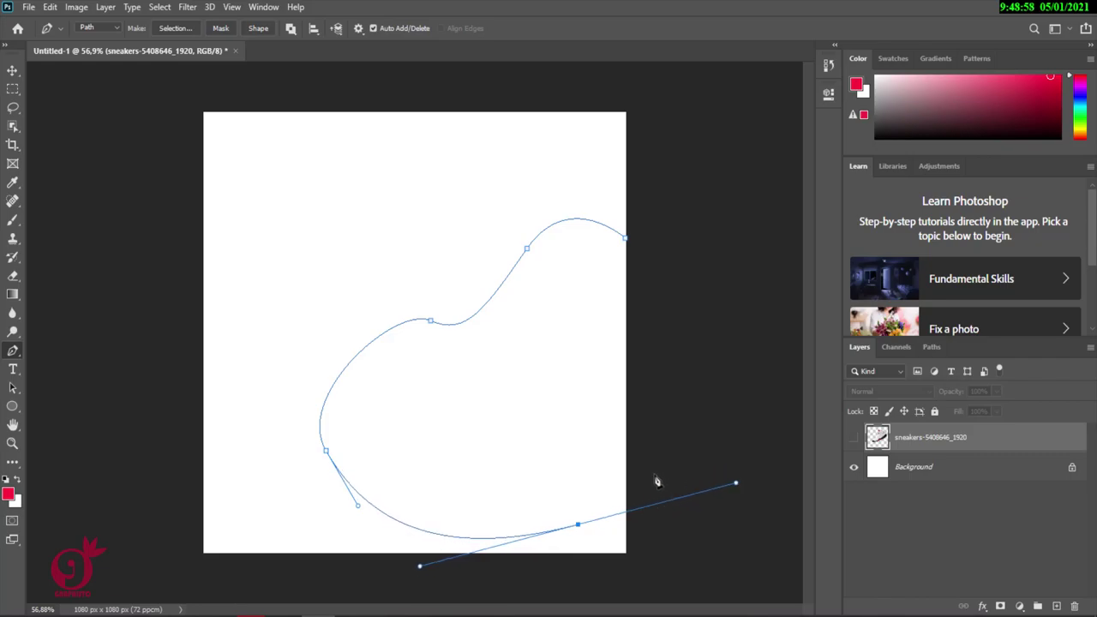
pyautogui.hotkey('ctrl', 'z')
pyautogui.press('Delete')
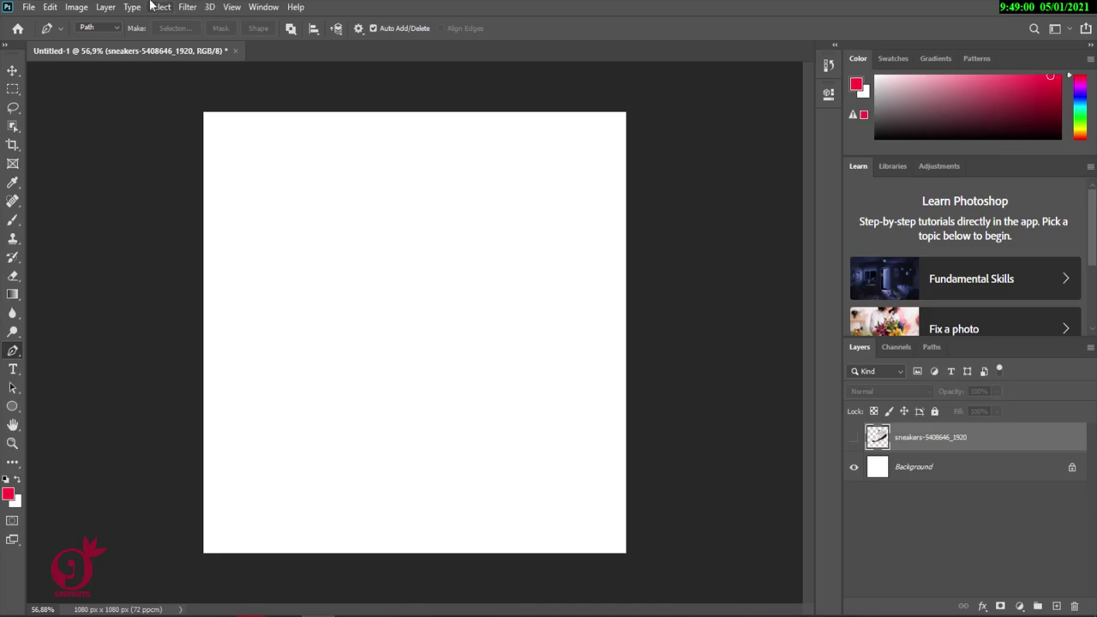
# Step: Set the Pen tool's drawing mode to Shape
pyautogui.click(104, 28)
pyautogui.click(102, 39)
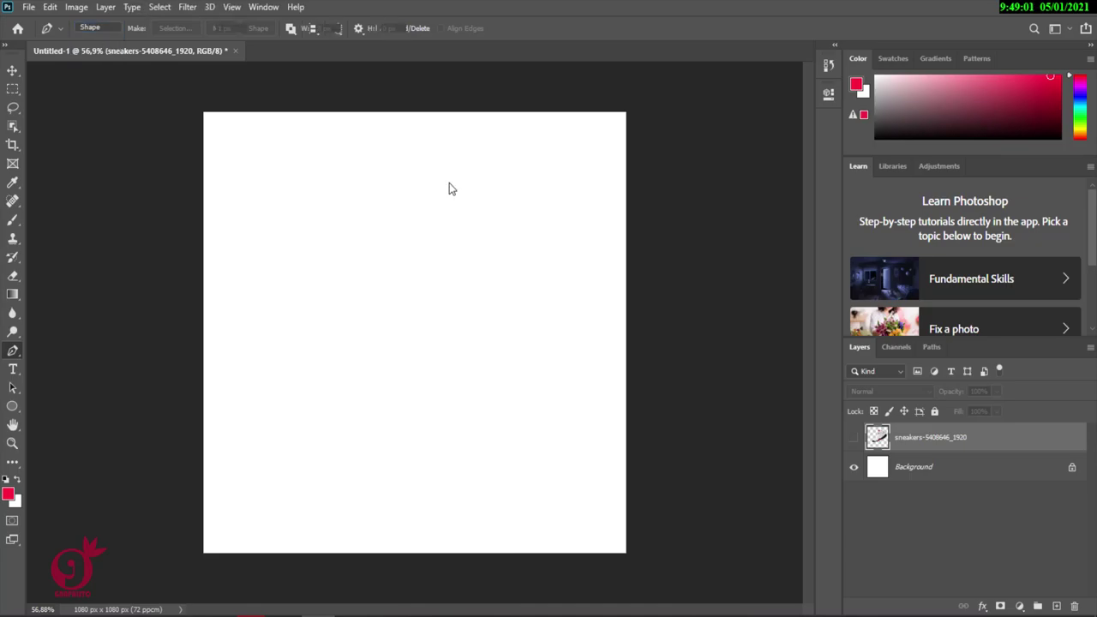
# Step: Draw a closed curved red shape from the canvas's right edge, extending past the lower and right canvas edges
pyautogui.click(626, 235)
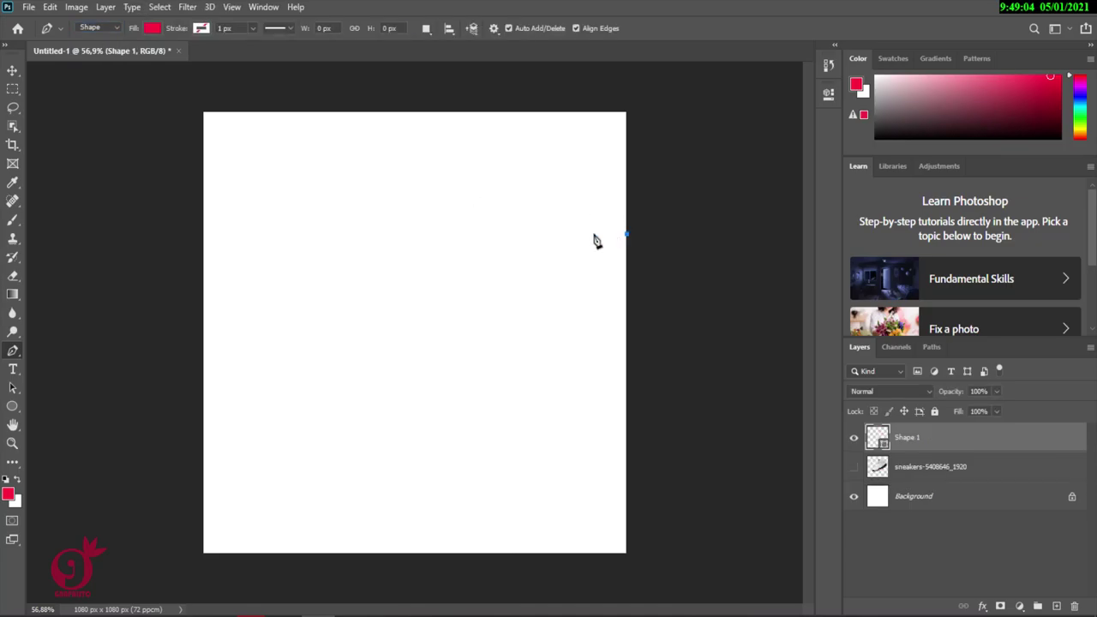
pyautogui.moveTo(467, 233); pyautogui.dragTo(397, 313)
pyautogui.moveTo(383, 352); pyautogui.dragTo(370, 398)
pyautogui.click(50, 7)
pyautogui.click(90, 22)
pyautogui.moveTo(402, 392); pyautogui.dragTo(410, 460)
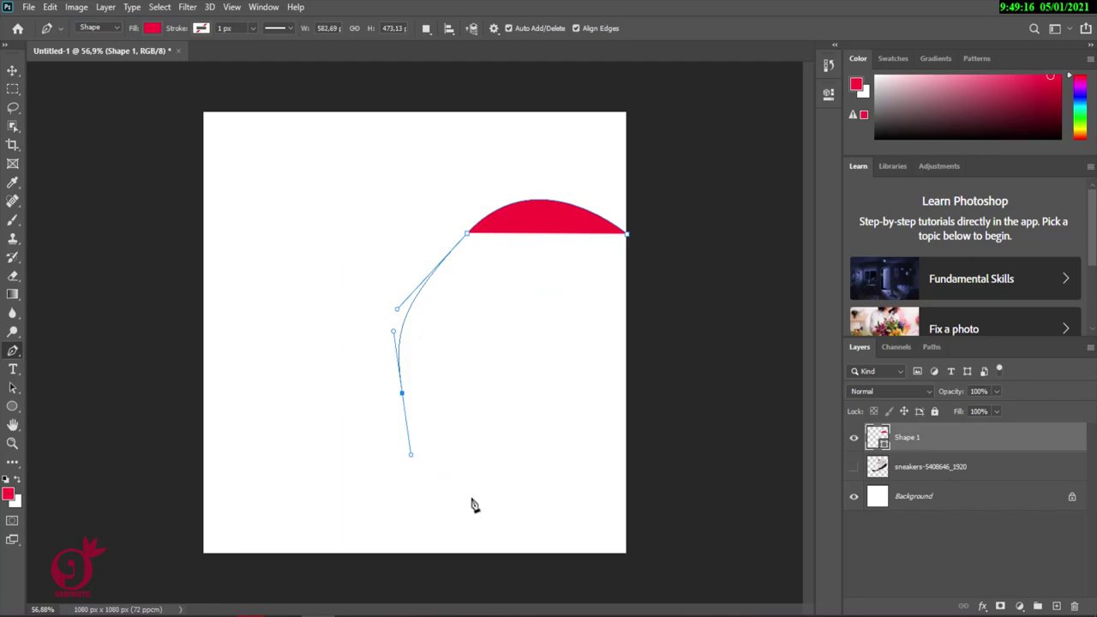
pyautogui.moveTo(478, 504); pyautogui.dragTo(480, 567)
pyautogui.moveTo(675, 580); pyautogui.dragTo(677, 572)
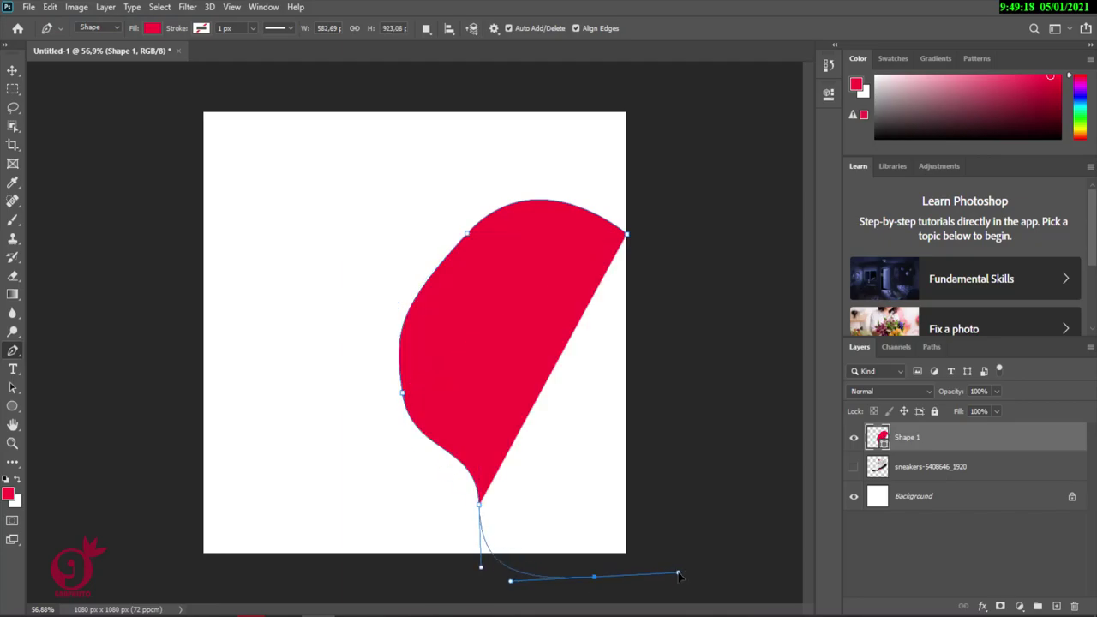
pyautogui.moveTo(700, 362); pyautogui.dragTo(697, 328)
pyautogui.click(629, 236)
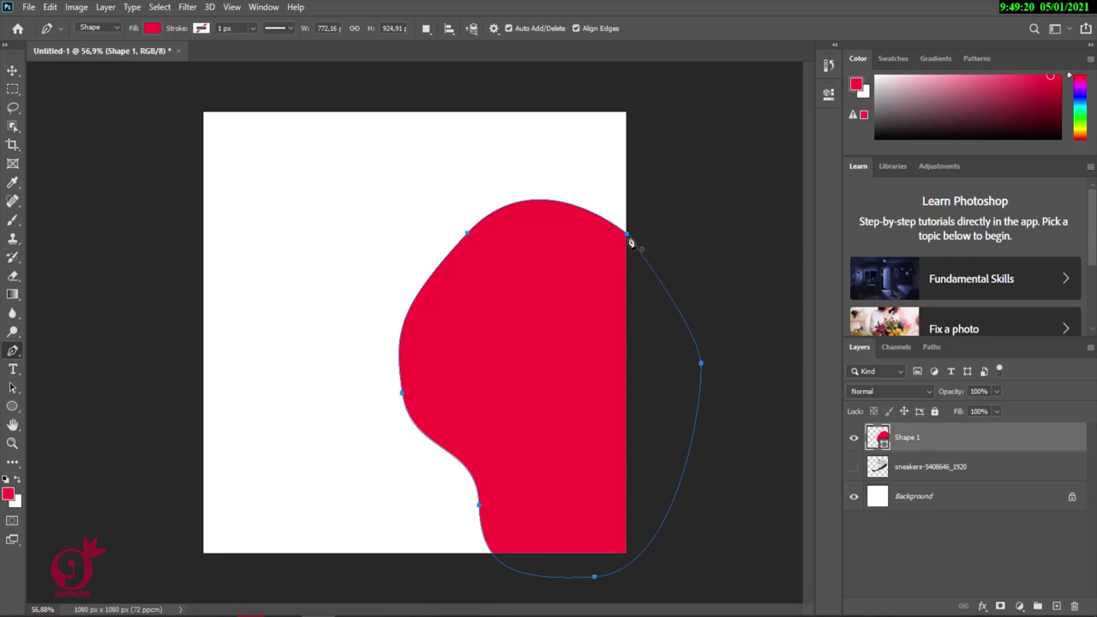
# Step: Reshape the red shape with Direct Selection, moving its leftmost and upper-left anchors and raising the anchor on the canvas's right edge
pyautogui.click(12, 389)
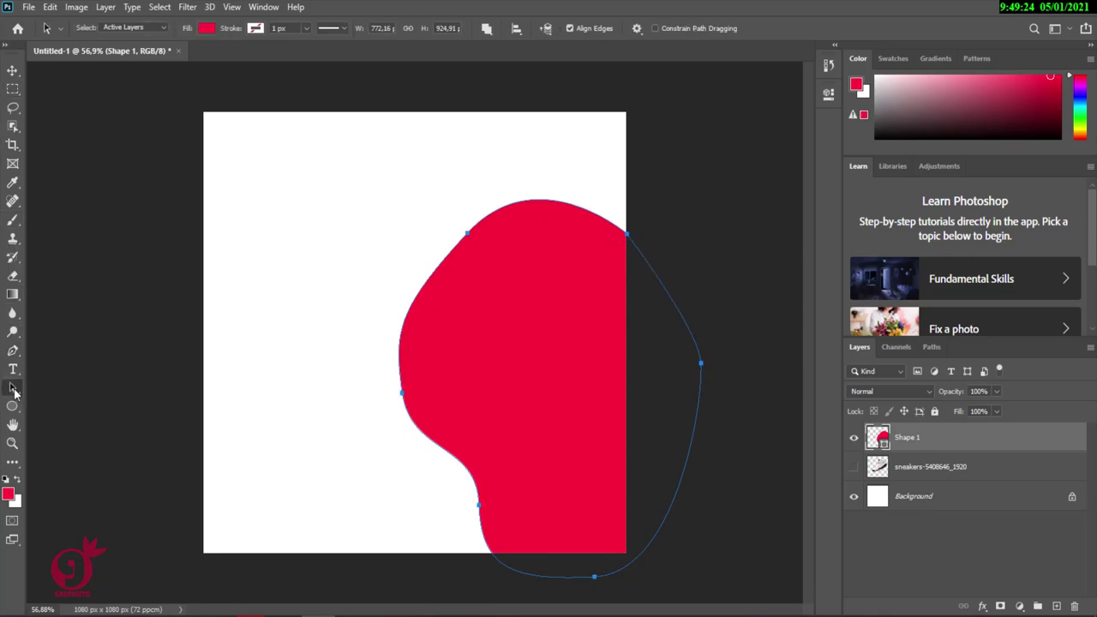
pyautogui.click(15, 391)
pyautogui.click(85, 388)
pyautogui.moveTo(401, 396); pyautogui.dragTo(349, 378)
pyautogui.moveTo(472, 238); pyautogui.dragTo(486, 272)
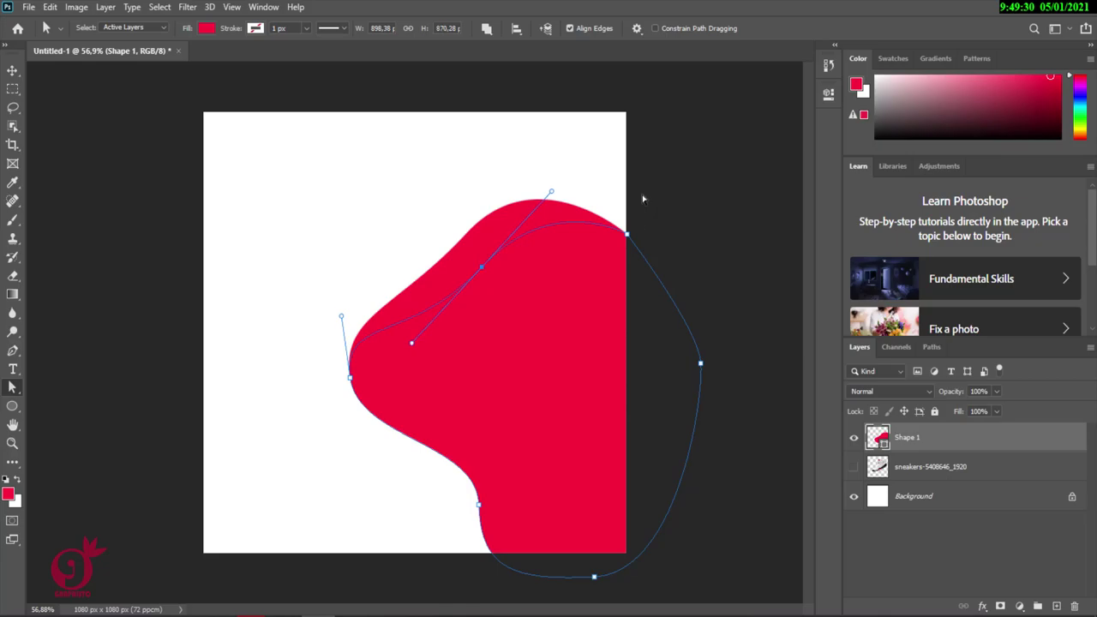
pyautogui.click(626, 235)
pyautogui.moveTo(628, 239); pyautogui.dragTo(625, 213)
# Step: Pull the red shape's upper-left and leftmost anchors outward and adjust the curve handle between them
pyautogui.moveTo(482, 270); pyautogui.dragTo(381, 225)
pyautogui.moveTo(350, 376); pyautogui.dragTo(314, 362)
pyautogui.moveTo(304, 301); pyautogui.dragTo(311, 299)
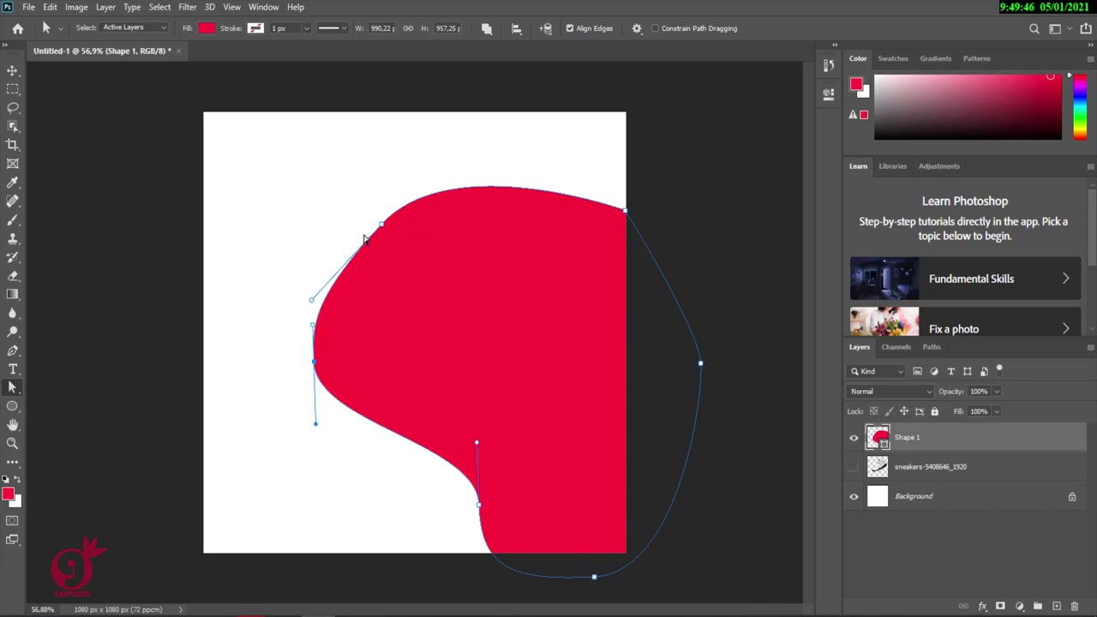
pyautogui.moveTo(311, 301); pyautogui.dragTo(339, 260)
pyautogui.moveTo(385, 229); pyautogui.dragTo(370, 210)
pyautogui.moveTo(311, 305); pyautogui.dragTo(297, 273)
# Step: Undo the anchor edits and the drawing of the red shape until its layer is removed
pyautogui.hotkey('ctrl', 'z')
pyautogui.hotkey('ctrl', 'z')
pyautogui.hotkey('ctrl', 'z')
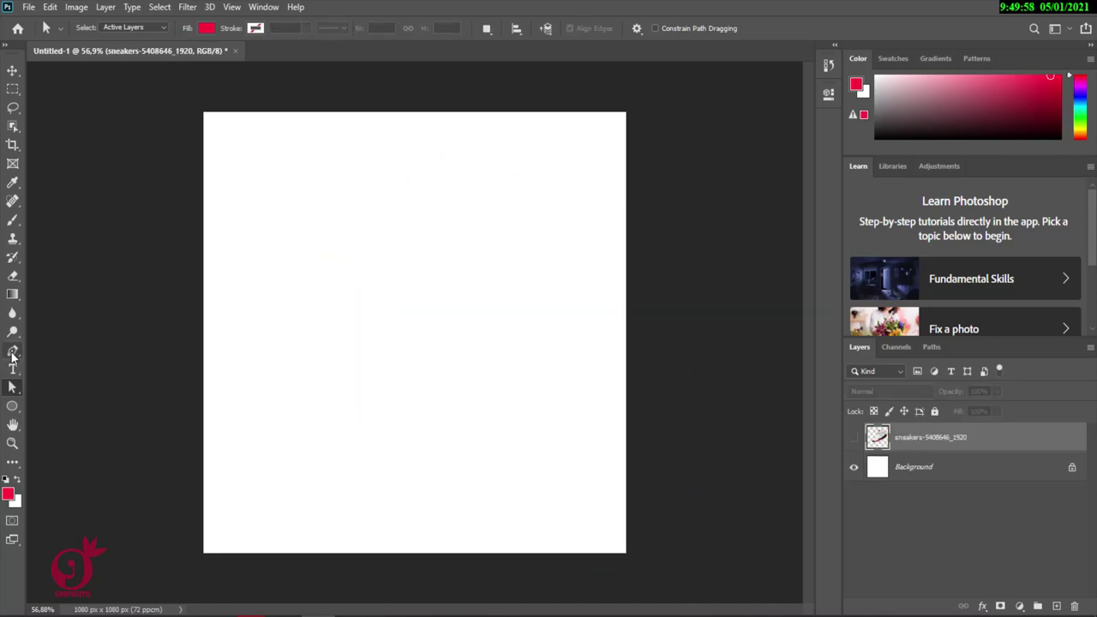
# Step: Draw a new closed wavy red shape with the Pen tool, starting at the canvas's right edge and running beyond its lower-right corner
pyautogui.click(13, 350)
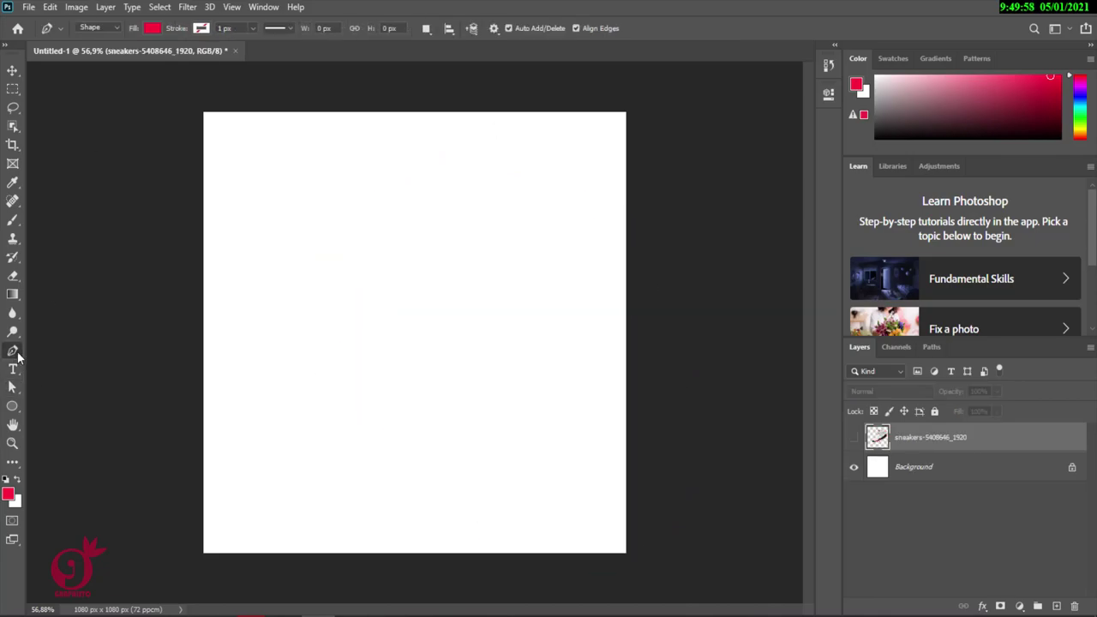
pyautogui.click(625, 223)
pyautogui.moveTo(511, 283); pyautogui.dragTo(434, 257)
pyautogui.moveTo(366, 293); pyautogui.dragTo(341, 332)
pyautogui.moveTo(358, 434); pyautogui.dragTo(389, 483)
pyautogui.moveTo(500, 514); pyautogui.dragTo(513, 545)
pyautogui.moveTo(593, 585); pyautogui.dragTo(653, 584)
pyautogui.moveTo(713, 388); pyautogui.dragTo(720, 417)
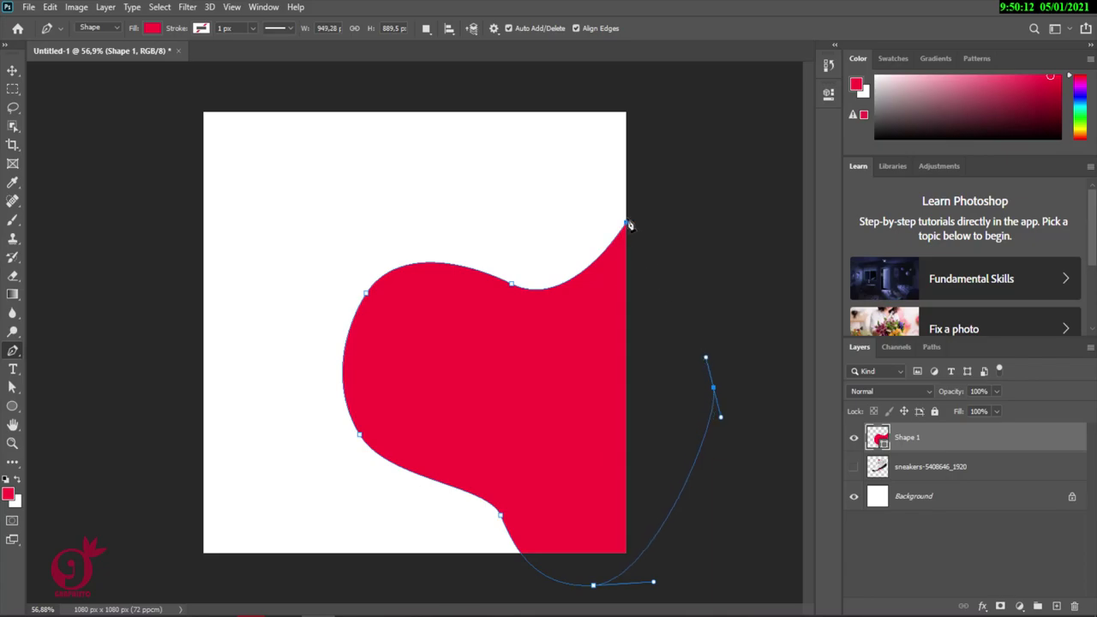
pyautogui.click(628, 227)
pyautogui.click(12, 71)
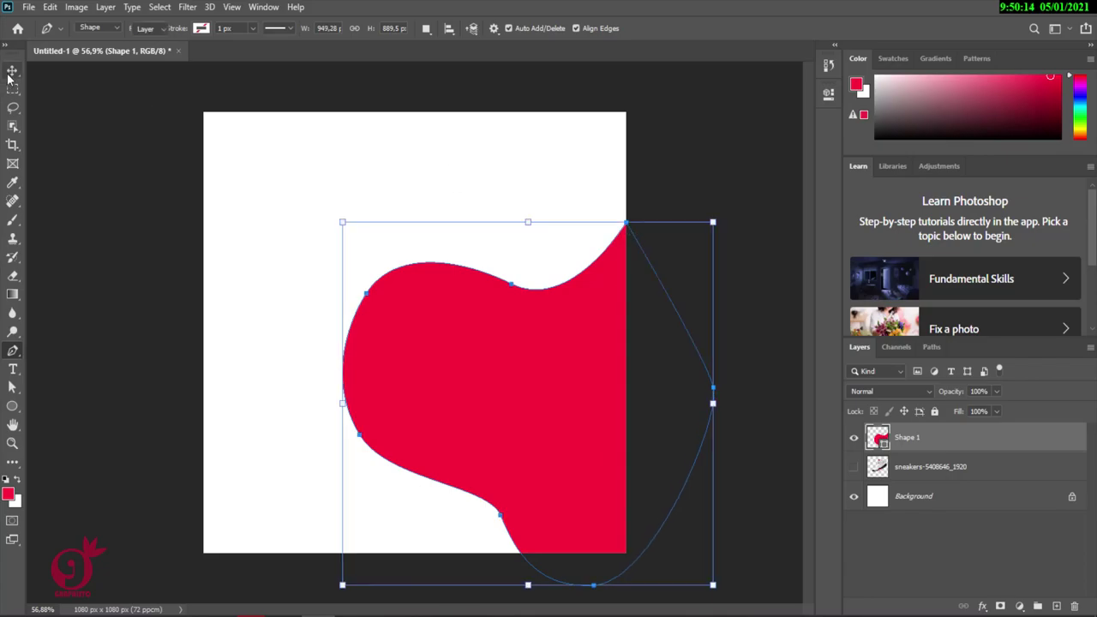
# Step: Move the wavy shape's upper-left anchor outward, raise its right-edge anchor, and adjust the upper-left curve handle with Direct Selection
pyautogui.click(11, 385)
pyautogui.click(363, 293)
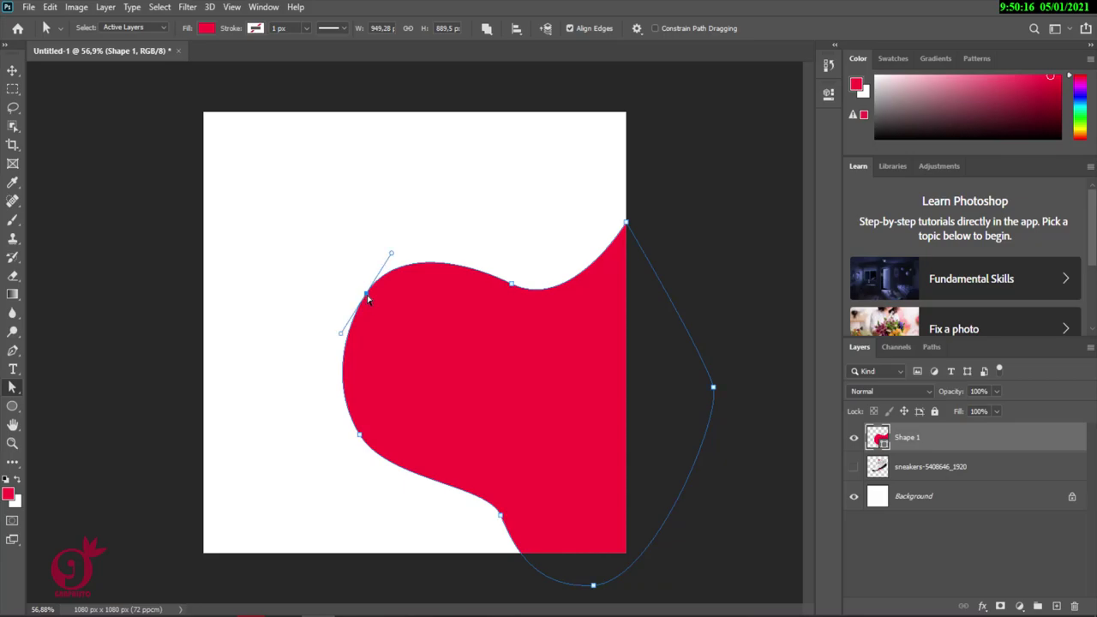
pyautogui.moveTo(353, 289); pyautogui.dragTo(348, 281)
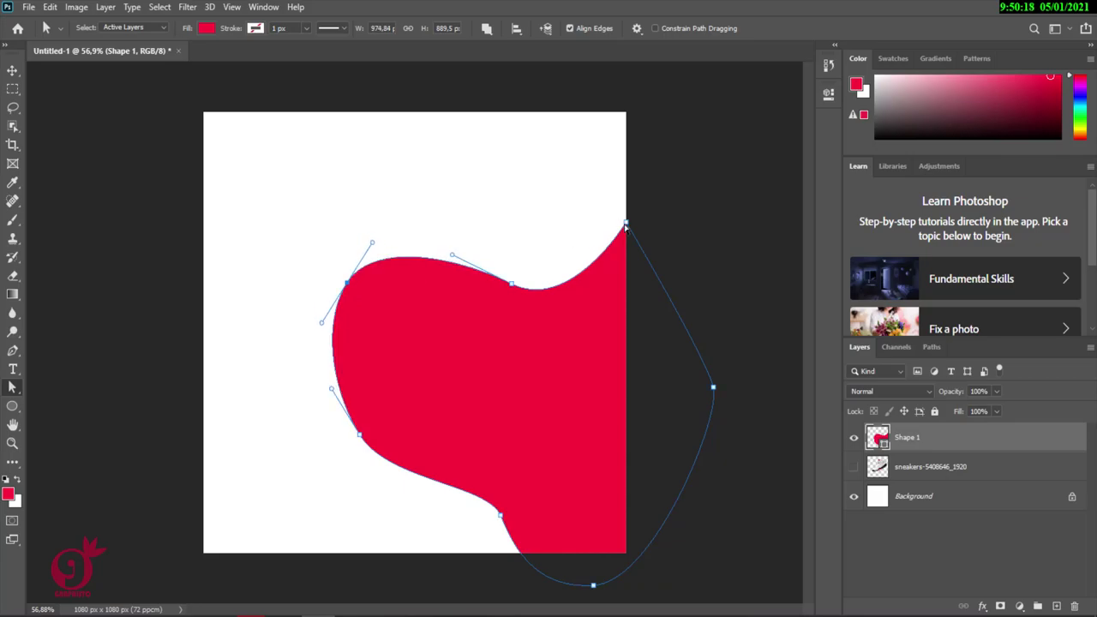
pyautogui.moveTo(625, 225); pyautogui.dragTo(626, 182)
pyautogui.click(511, 286)
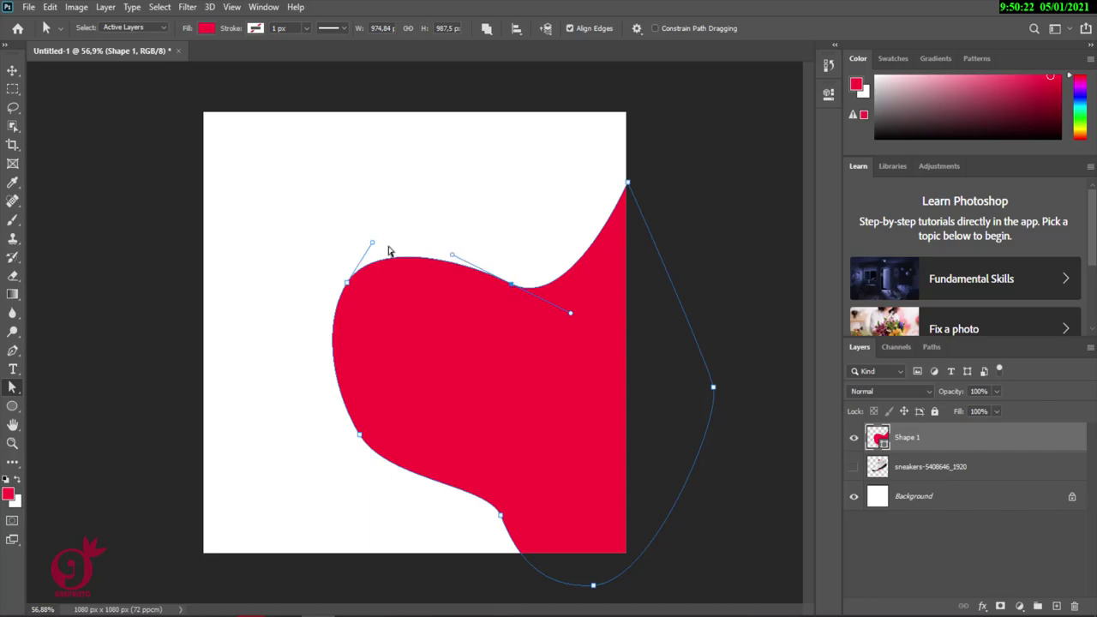
pyautogui.moveTo(350, 288); pyautogui.dragTo(350, 312)
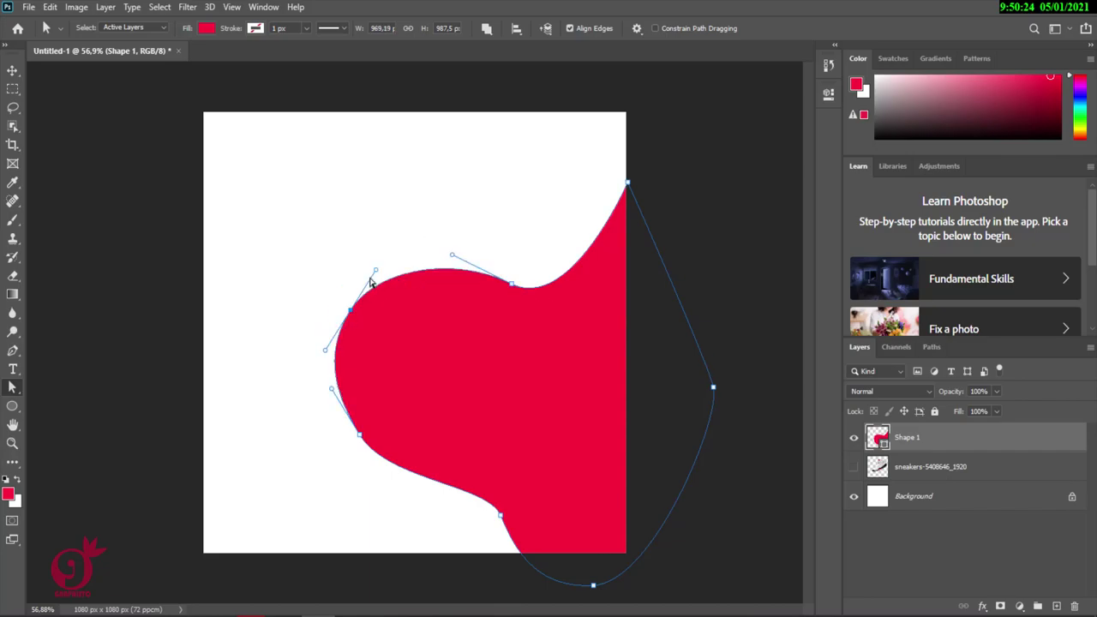
pyautogui.moveTo(375, 274); pyautogui.dragTo(389, 239)
pyautogui.moveTo(355, 317); pyautogui.dragTo(336, 299)
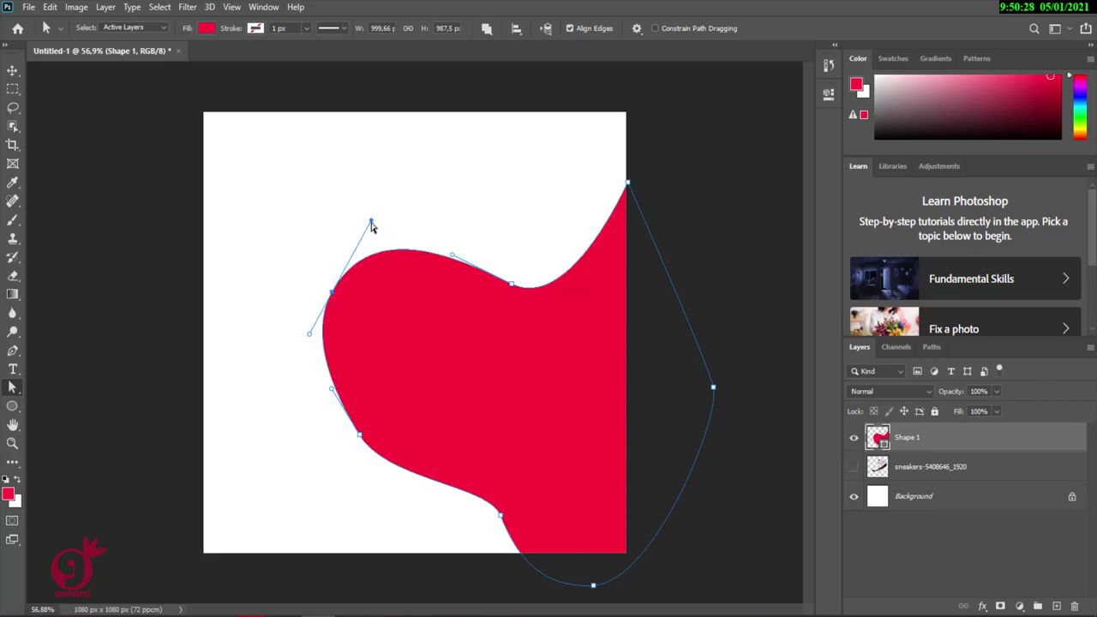
pyautogui.moveTo(370, 224); pyautogui.dragTo(367, 243)
# Step: Reshape the wavy shape's lower edge by adjusting the lower-left anchor and its handles and moving the bottom inner anchor up and right
pyautogui.click(359, 435)
pyautogui.moveTo(330, 392)
pyautogui.mouseDown()
pyautogui.moveTo(297, 375)
pyautogui.moveTo(313, 386)
pyautogui.mouseUp()
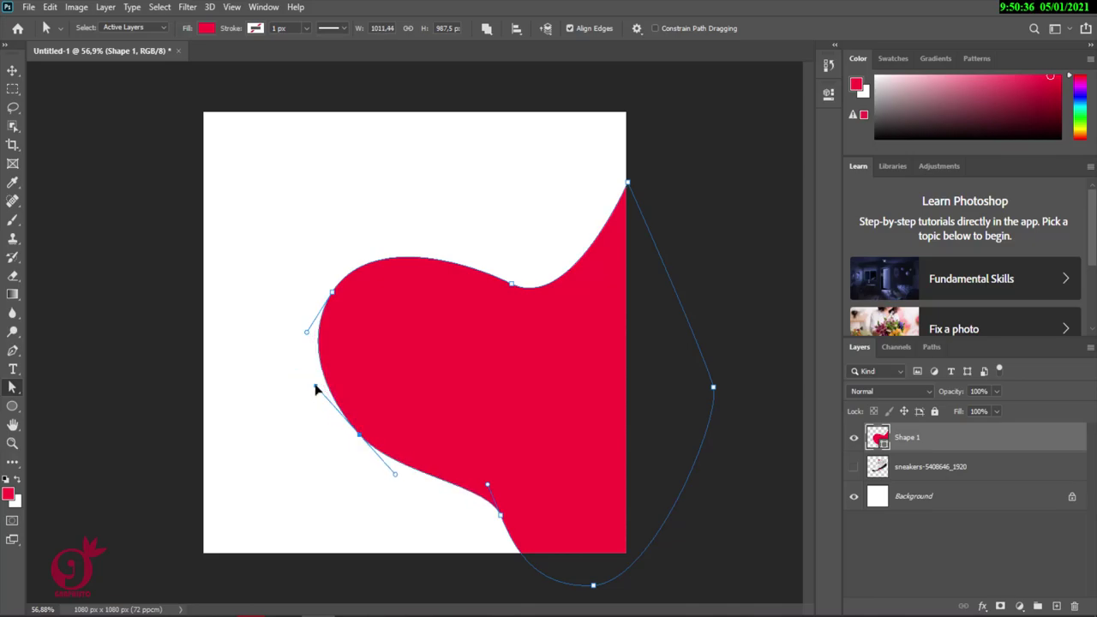
pyautogui.click(502, 517)
pyautogui.moveTo(502, 517); pyautogui.dragTo(469, 418)
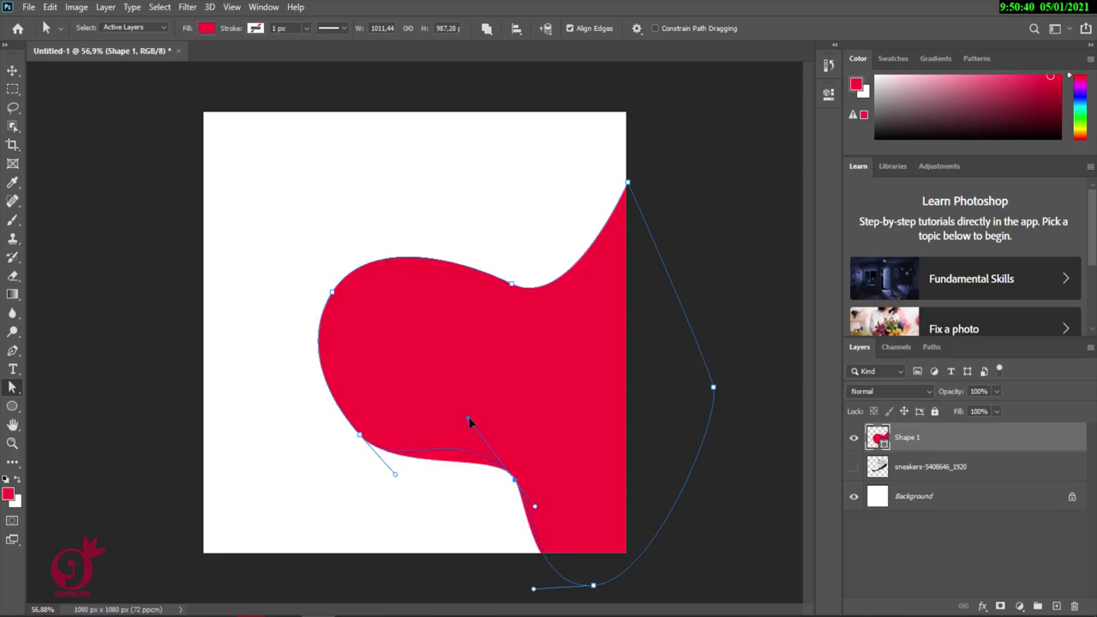
pyautogui.moveTo(360, 440); pyautogui.dragTo(353, 442)
pyautogui.moveTo(386, 479)
pyautogui.mouseDown()
pyautogui.moveTo(377, 470)
pyautogui.moveTo(399, 484)
pyautogui.mouseUp()
pyautogui.click(517, 483)
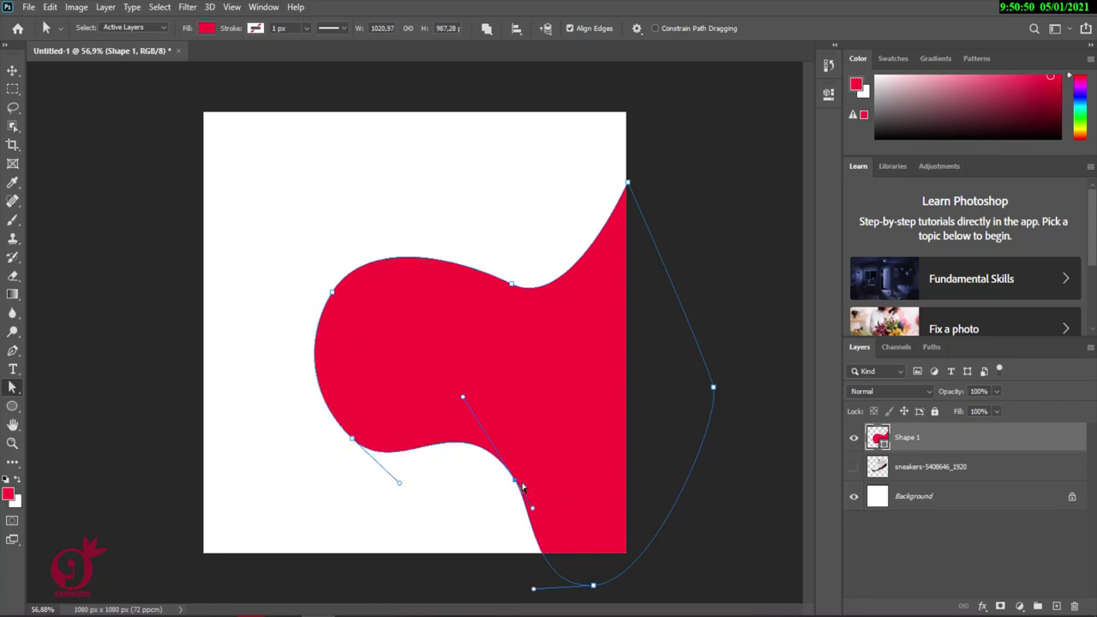
# Step: Raise the right-edge anchor to the canvas's top-right corner, deepen the upper dip's curve, and nudge the upper-left anchor up
pyautogui.moveTo(512, 286); pyautogui.dragTo(512, 279)
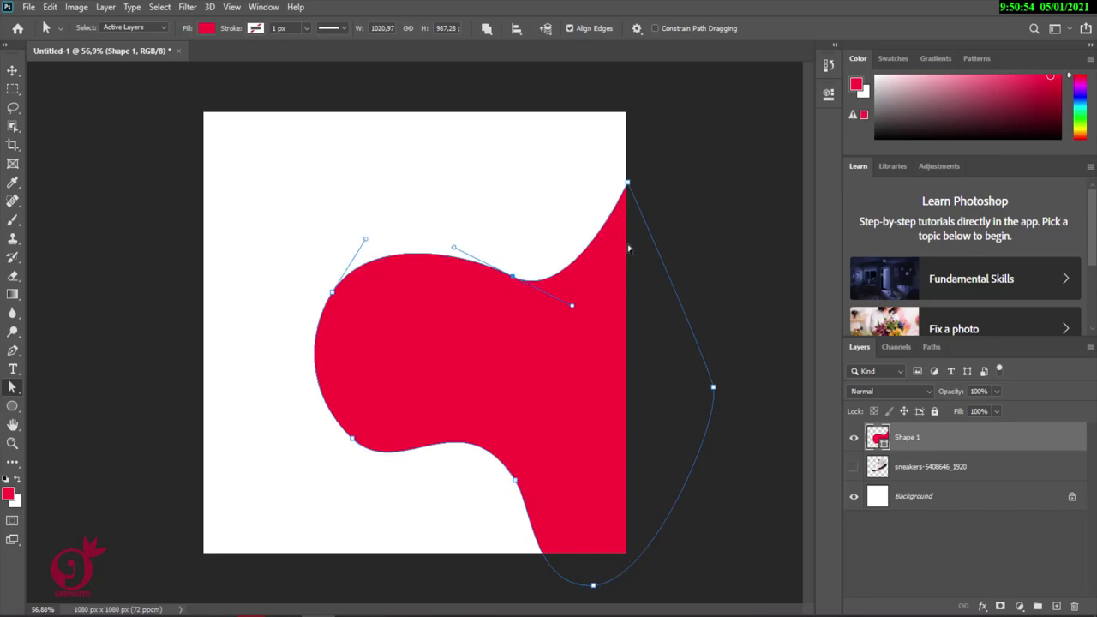
pyautogui.moveTo(627, 182); pyautogui.dragTo(627, 114)
pyautogui.moveTo(573, 309); pyautogui.dragTo(615, 318)
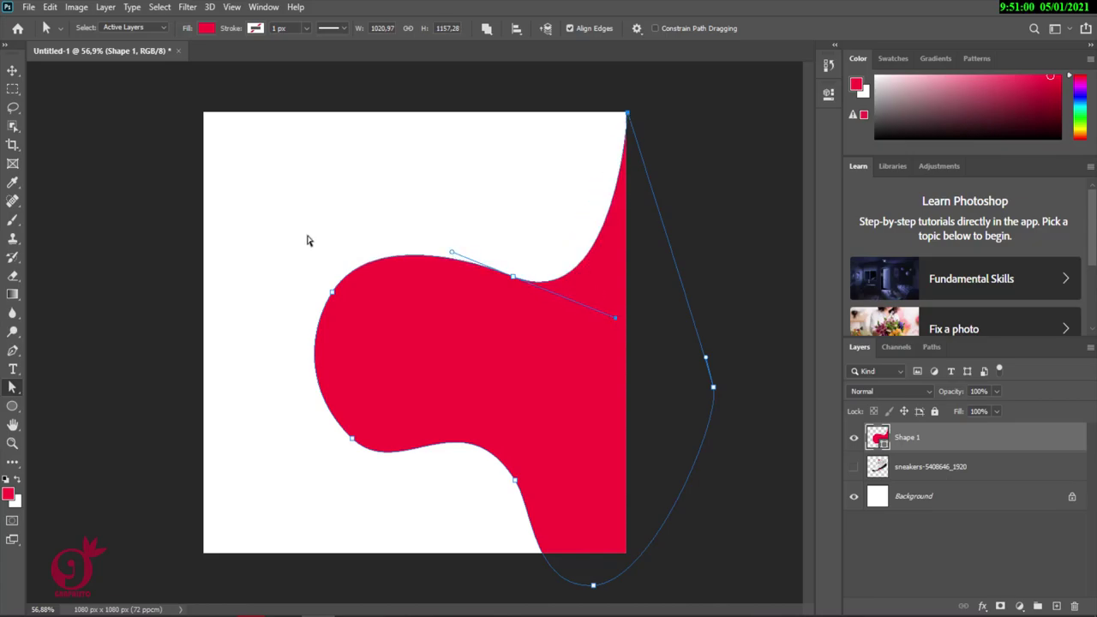
pyautogui.moveTo(333, 292); pyautogui.dragTo(332, 286)
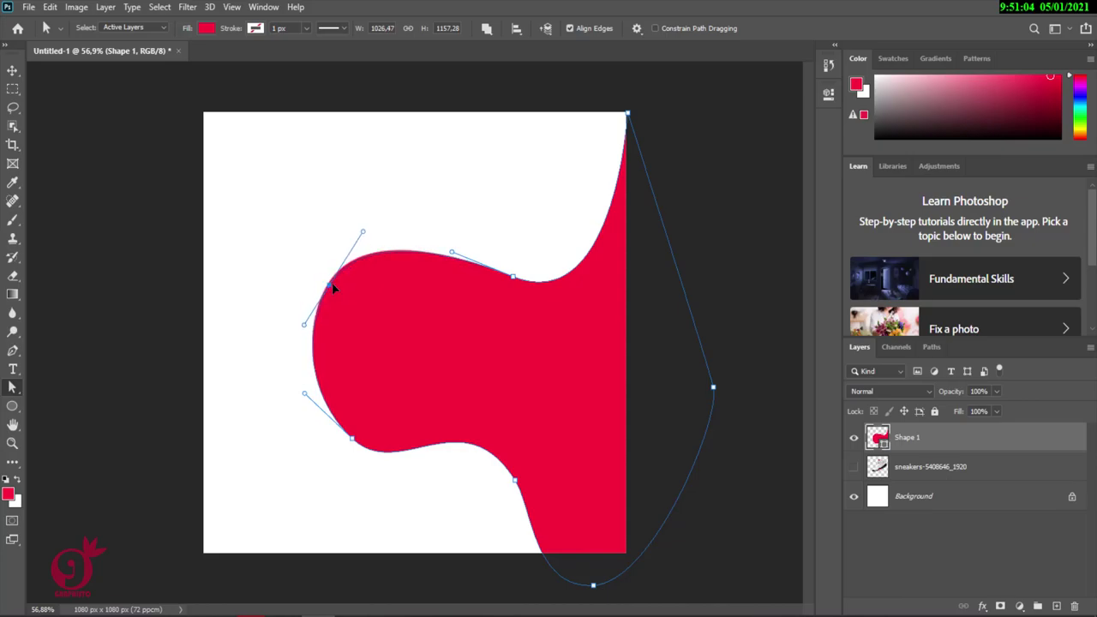
# Step: Refine the lower curve by moving the lower-left and bottom inner anchors up and left and adjusting the inner anchor's handle
pyautogui.click(352, 437)
pyautogui.moveTo(352, 436); pyautogui.dragTo(347, 428)
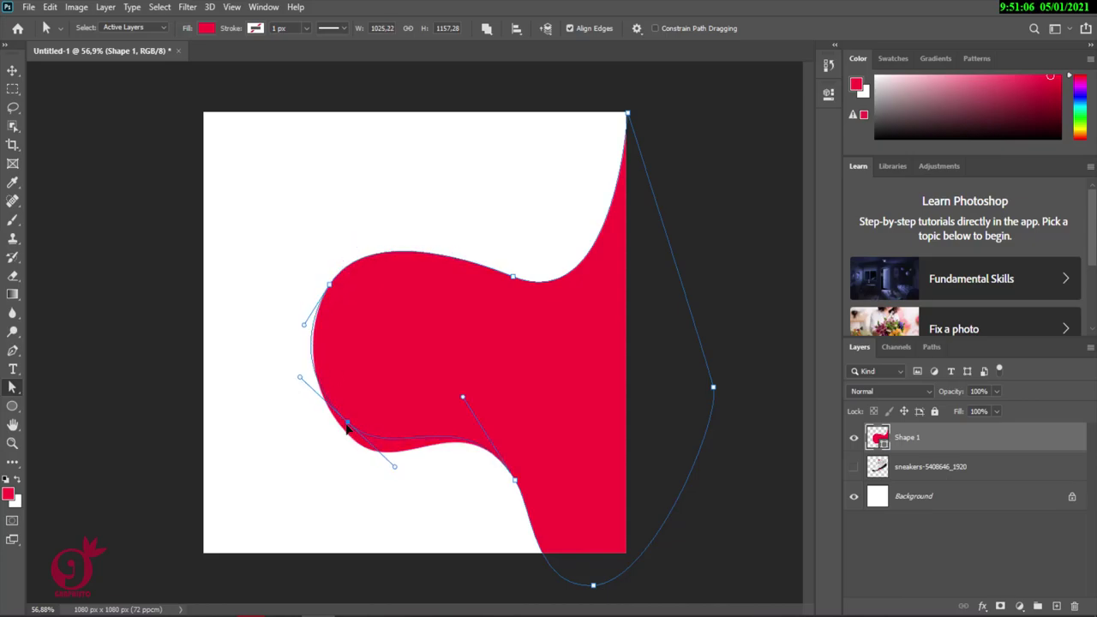
pyautogui.moveTo(467, 399); pyautogui.dragTo(466, 375)
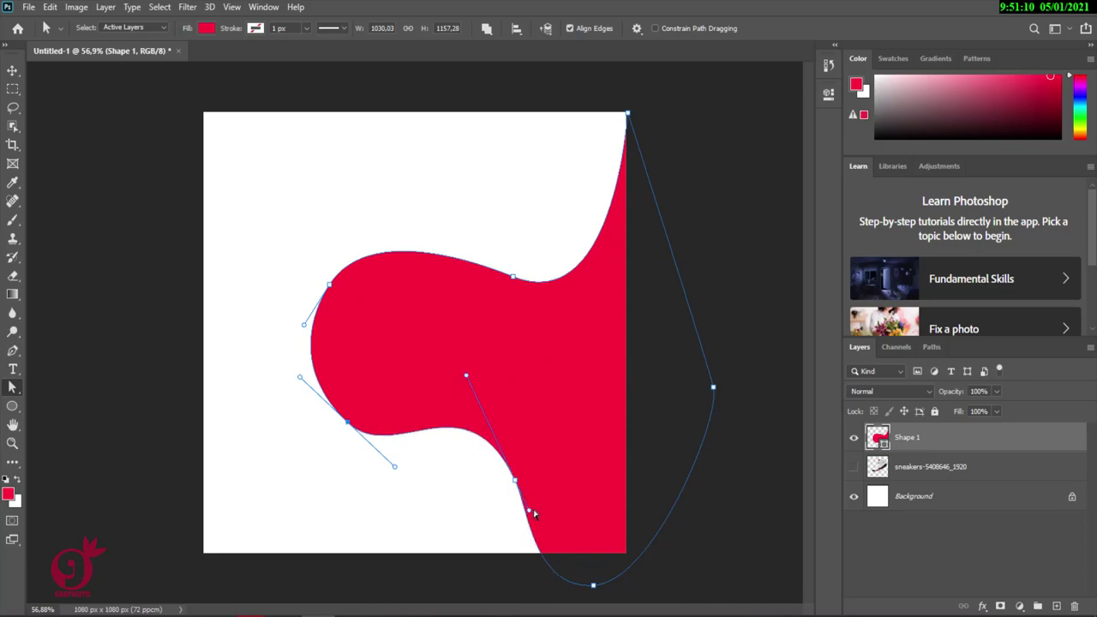
pyautogui.moveTo(513, 477)
pyautogui.mouseDown()
pyautogui.moveTo(489, 492)
pyautogui.moveTo(507, 472)
pyautogui.mouseUp()
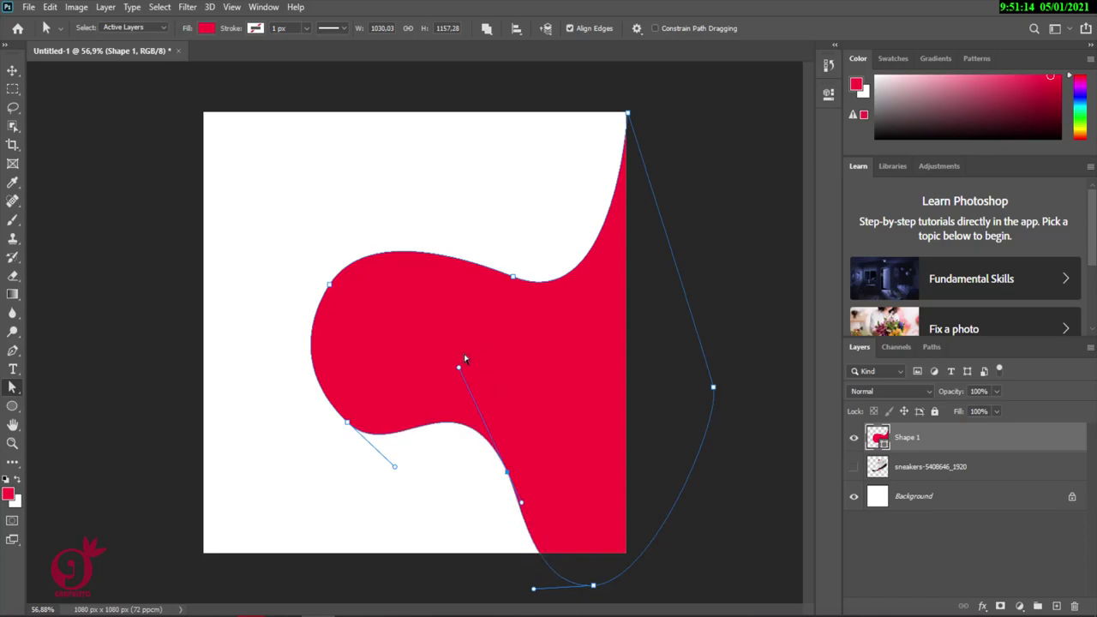
pyautogui.moveTo(462, 369); pyautogui.dragTo(465, 392)
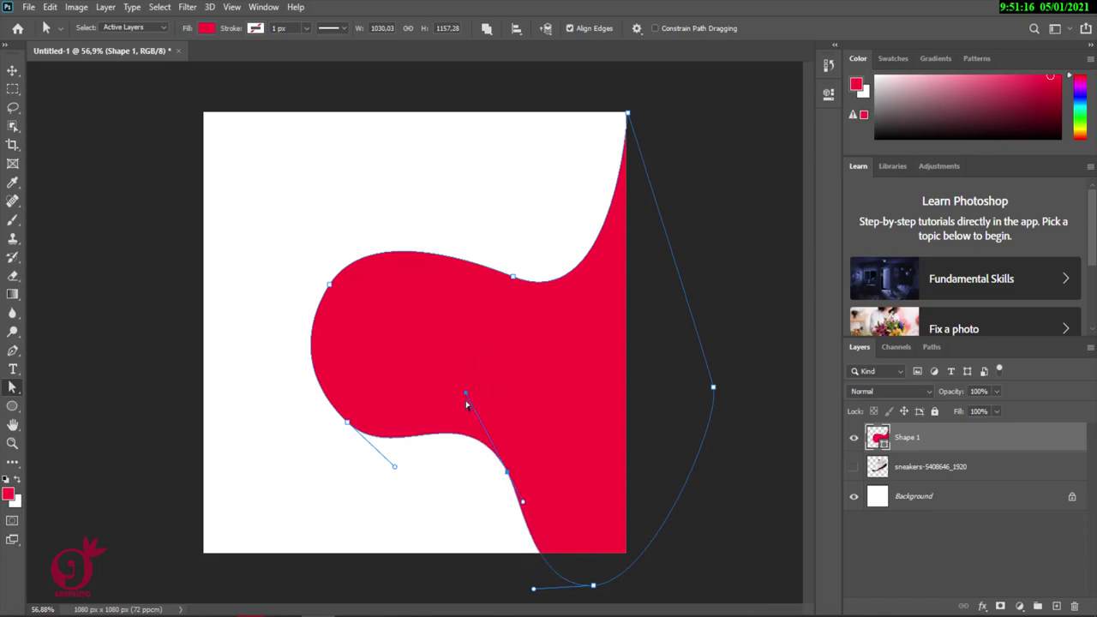
# Step: Deepen the wavy shape's upper dip by moving its anchor down and left and adjusting the curve handle
pyautogui.click(513, 283)
pyautogui.moveTo(514, 282); pyautogui.dragTo(506, 297)
pyautogui.moveTo(613, 341)
pyautogui.mouseDown()
pyautogui.moveTo(617, 274)
pyautogui.moveTo(592, 194)
pyautogui.moveTo(542, 169)
pyautogui.moveTo(465, 164)
pyautogui.moveTo(555, 206)
pyautogui.moveTo(593, 367)
pyautogui.moveTo(613, 355)
pyautogui.moveTo(591, 366)
pyautogui.moveTo(574, 348)
pyautogui.moveTo(597, 350)
pyautogui.mouseUp()
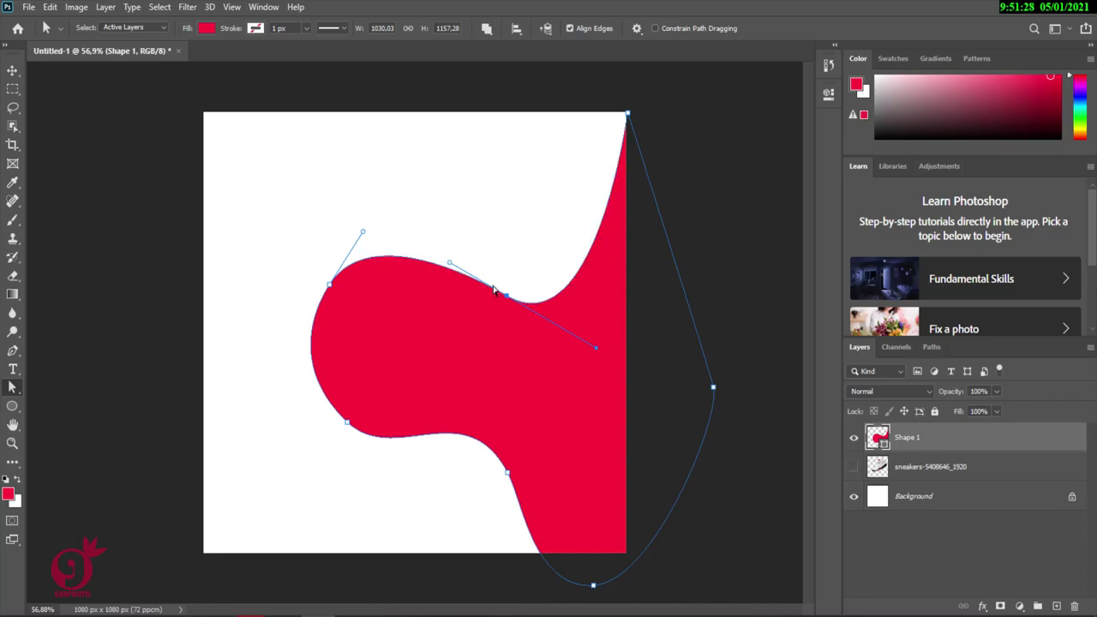
# Step: Pull the wavy shape's upper-left anchor and its handles inward to tighten the rounded left end
pyautogui.click(329, 285)
pyautogui.moveTo(332, 289); pyautogui.dragTo(339, 297)
pyautogui.moveTo(370, 243); pyautogui.dragTo(368, 250)
pyautogui.moveTo(311, 334); pyautogui.dragTo(319, 320)
pyautogui.click(312, 210)
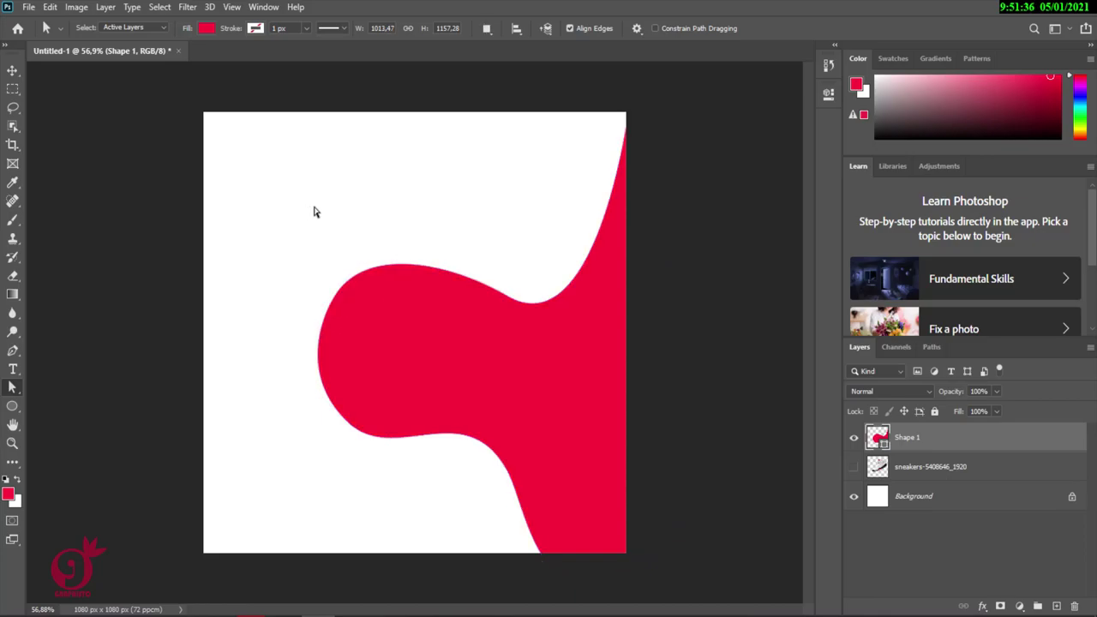
# Step: Duplicate the Shape 1 layer as Shape 1 copy within the same document
pyautogui.click(11, 72)
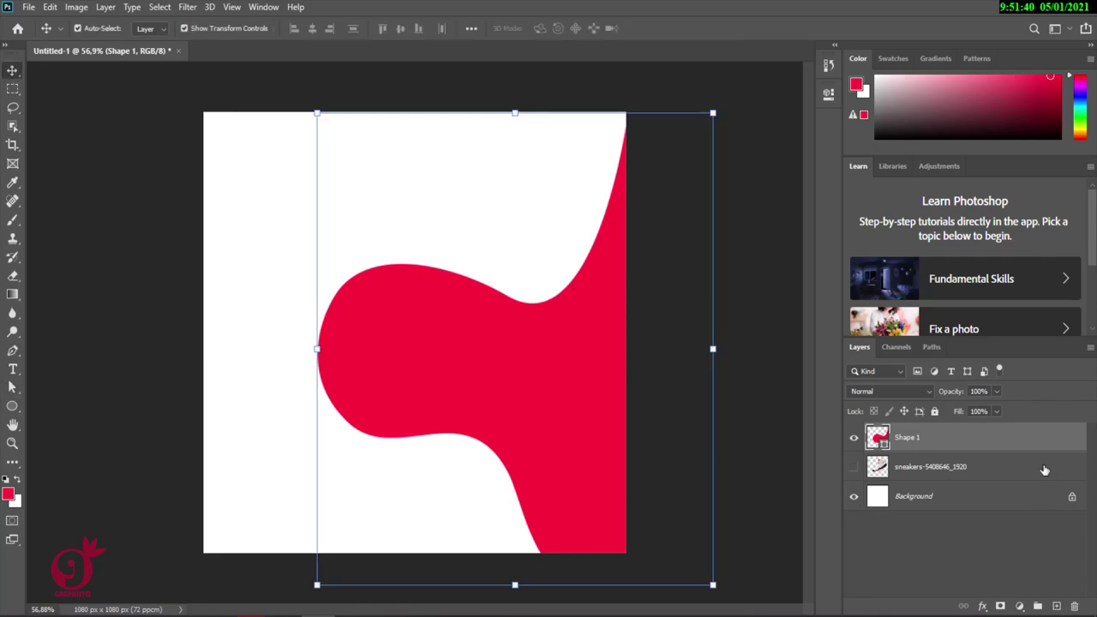
pyautogui.rightClick(1036, 436)
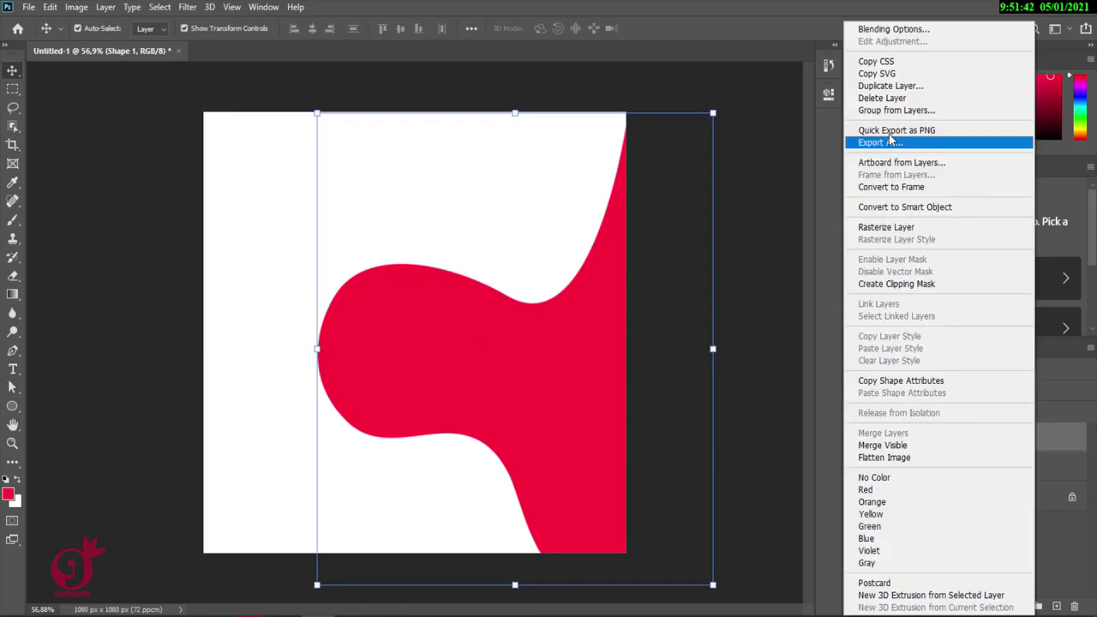
pyautogui.click(890, 86)
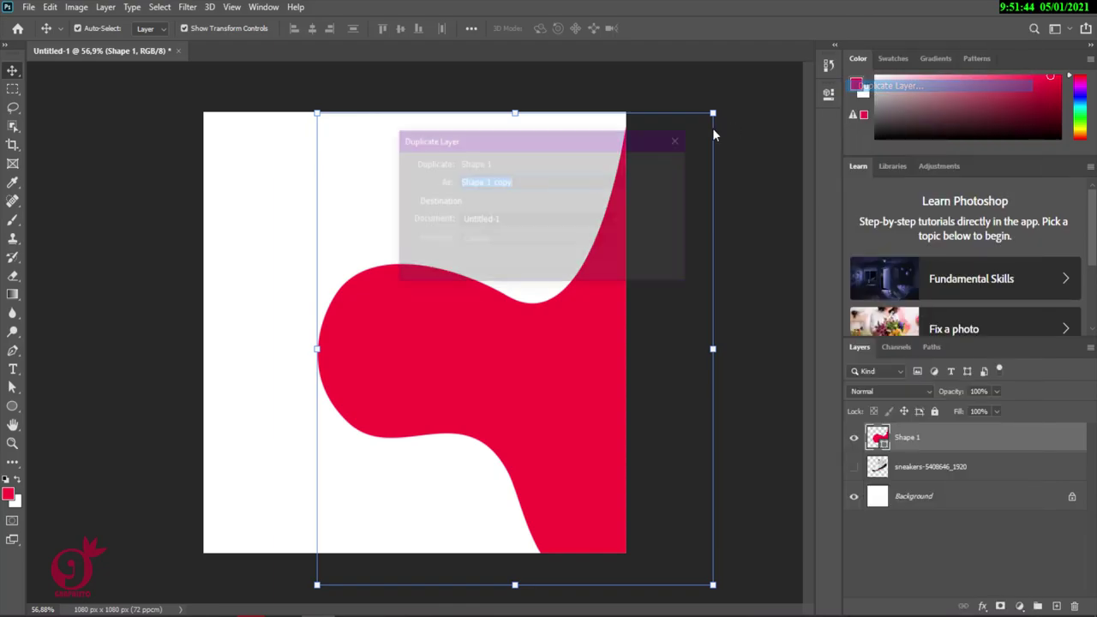
pyautogui.click(663, 168)
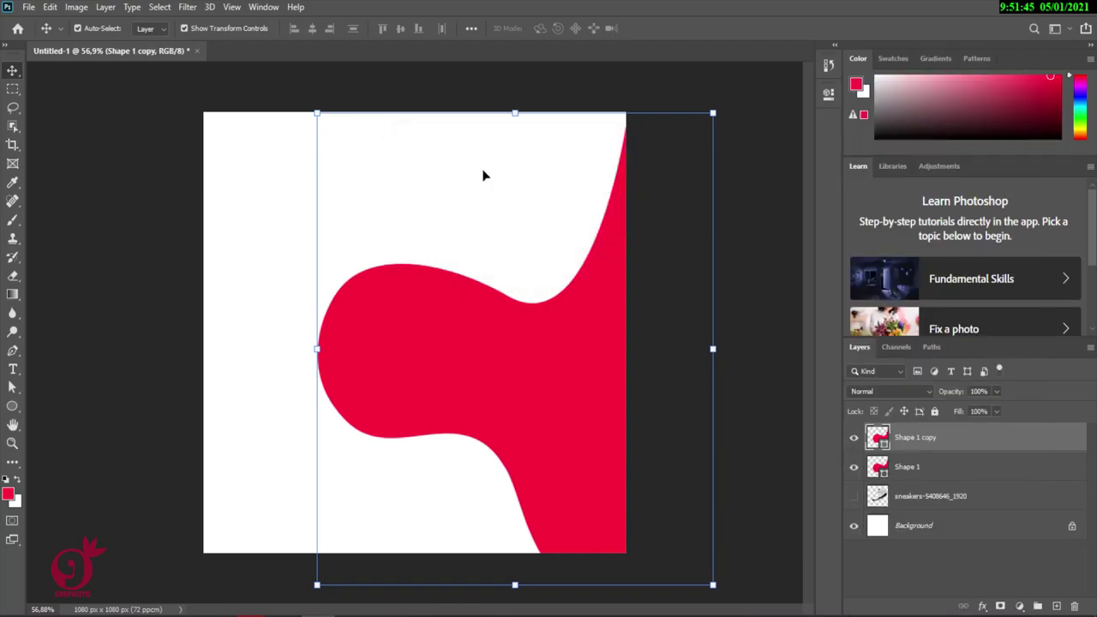
# Step: Change the fill color of the original Shape 1 to muted pink c56477
pyautogui.click(13, 387)
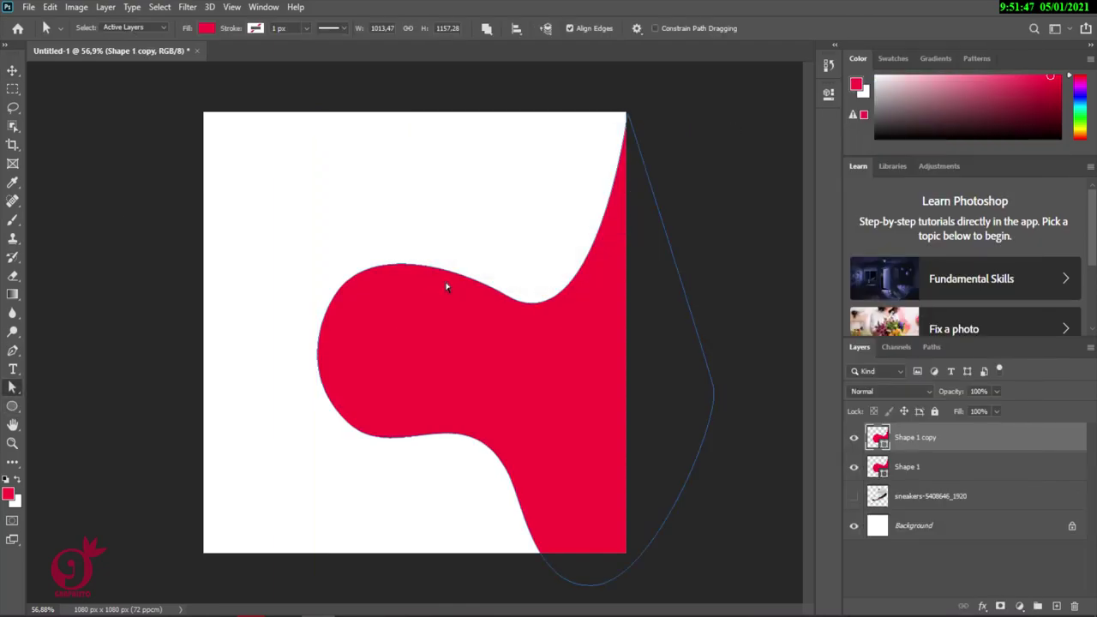
pyautogui.doubleClick(877, 470)
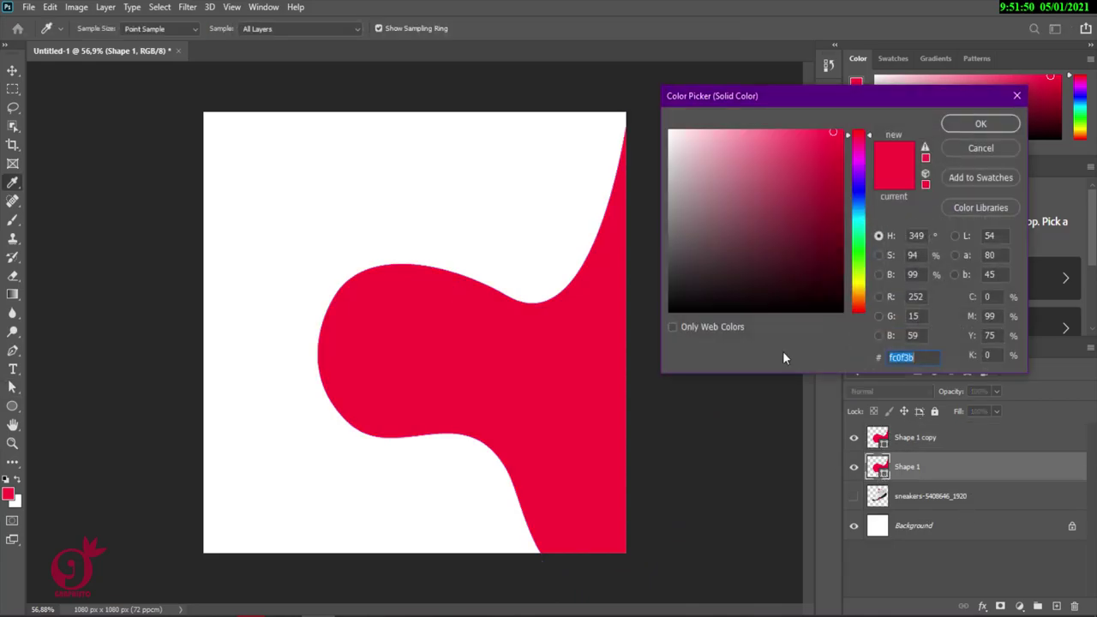
pyautogui.moveTo(742, 181); pyautogui.dragTo(756, 169)
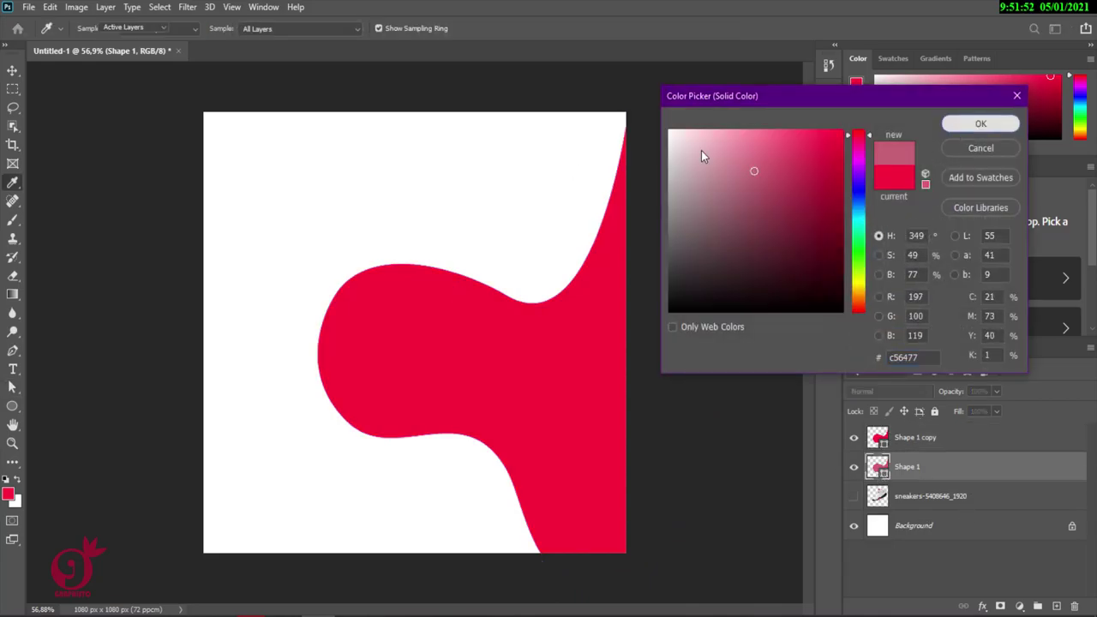
pyautogui.click(980, 124)
# Step: Move Shape 1's upper, lower and left anchors outward with Direct Selection to form a muted pink rim around the red copy
pyautogui.moveTo(497, 294); pyautogui.dragTo(507, 268)
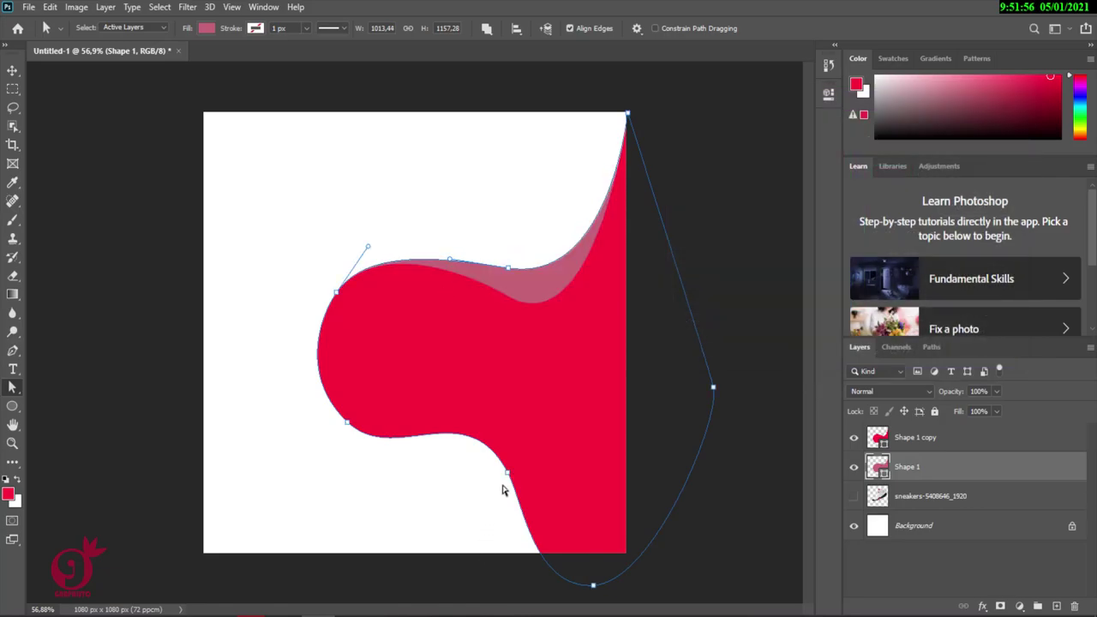
pyautogui.moveTo(506, 477); pyautogui.dragTo(495, 490)
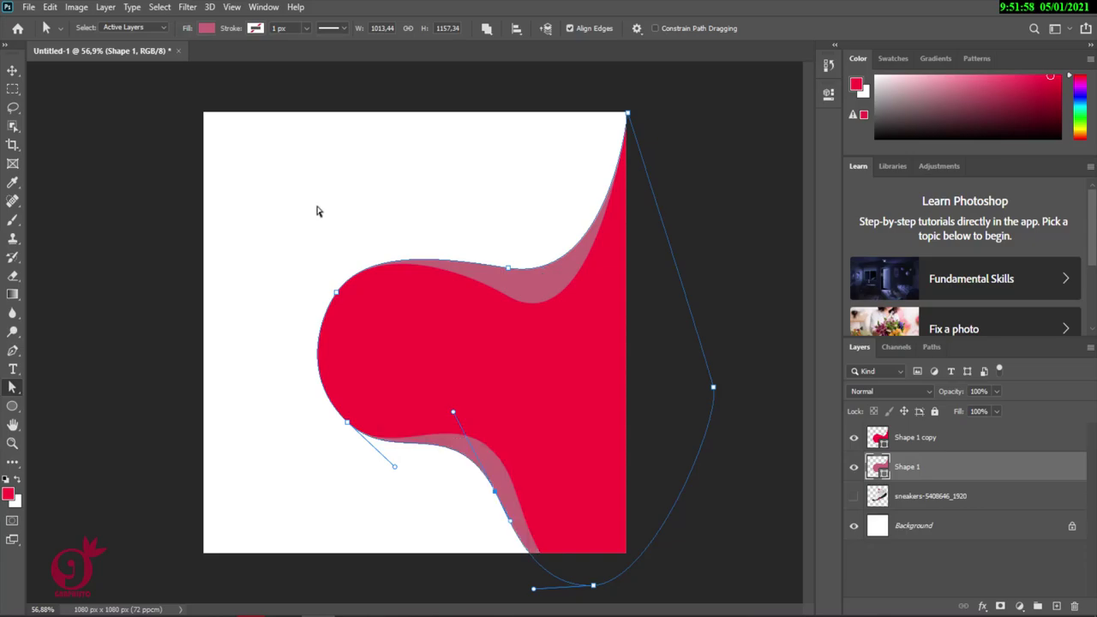
pyautogui.moveTo(334, 293)
pyautogui.mouseDown()
pyautogui.moveTo(318, 283)
pyautogui.moveTo(331, 289)
pyautogui.mouseUp()
pyautogui.moveTo(347, 422); pyautogui.dragTo(342, 438)
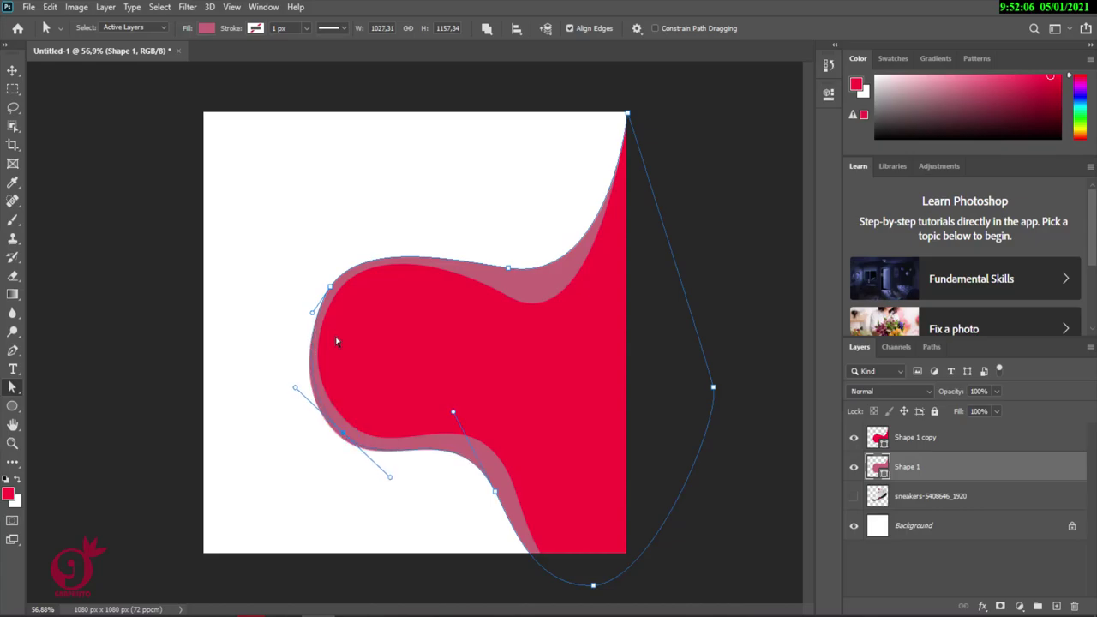
pyautogui.moveTo(313, 312); pyautogui.dragTo(302, 327)
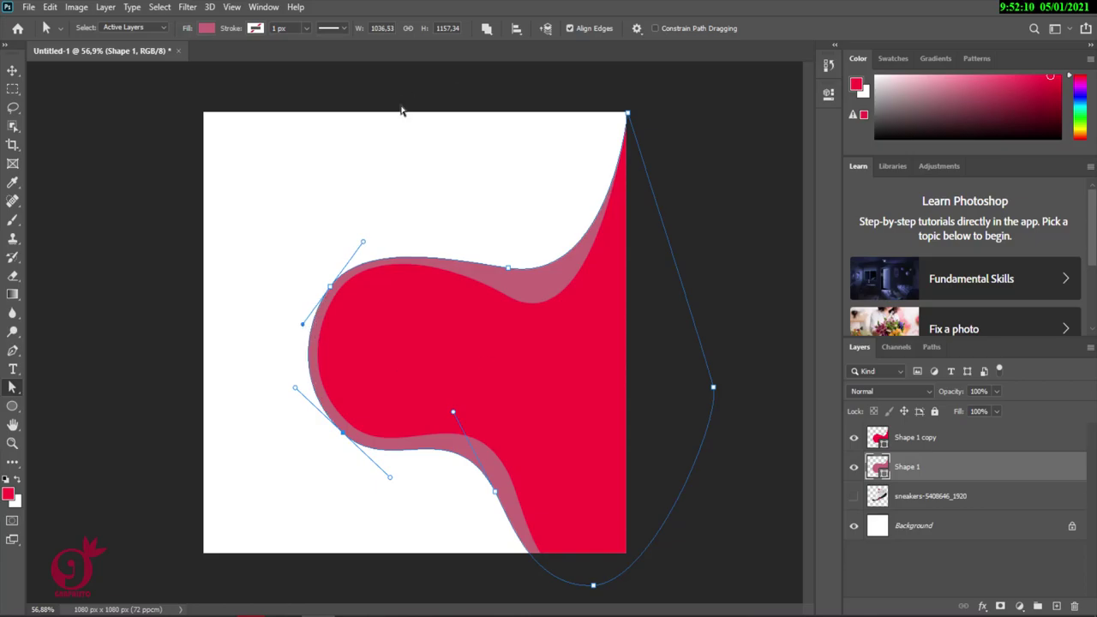
pyautogui.click(254, 158)
# Step: Rotate both wavy shapes together by about -18°, scale them to about 106.5%, and position them against the canvas's right edge
pyautogui.click(467, 334)
pyautogui.keyDown('shift'); pyautogui.click(898, 438); pyautogui.keyUp('shift')
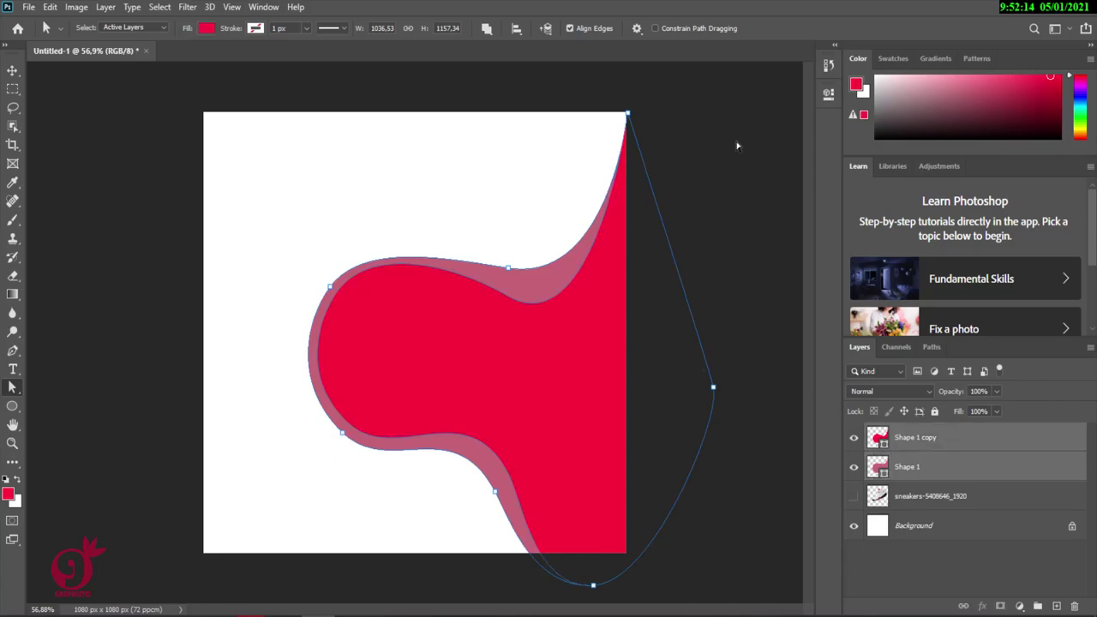
pyautogui.click(13, 72)
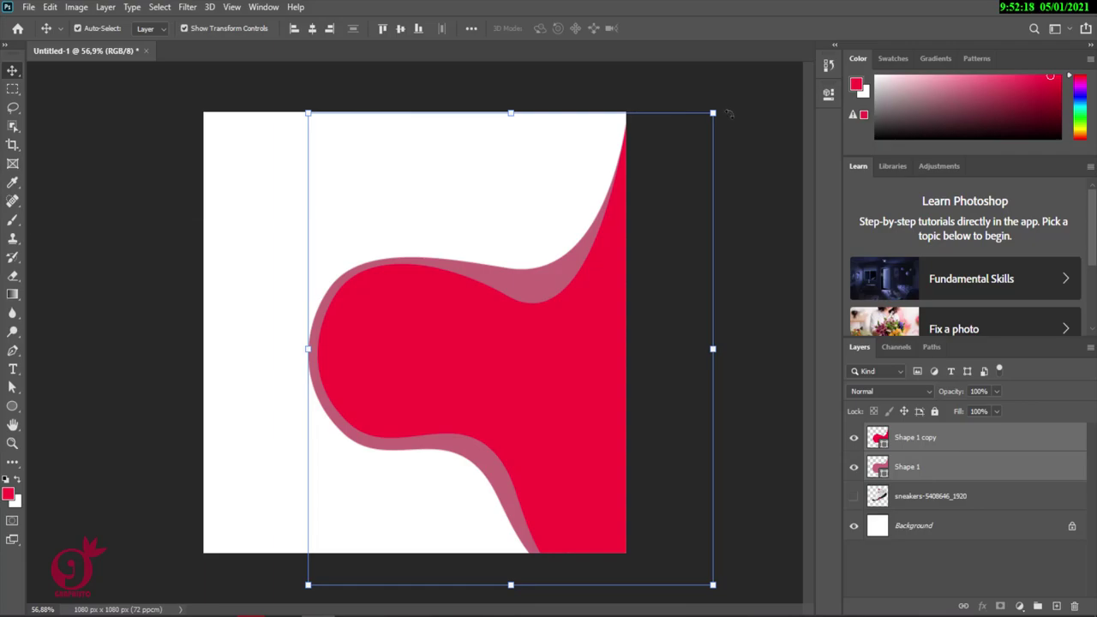
pyautogui.hotkey('ctrl', 't')
pyautogui.moveTo(697, 97); pyautogui.dragTo(611, 53)
pyautogui.moveTo(608, 299); pyautogui.dragTo(615, 211)
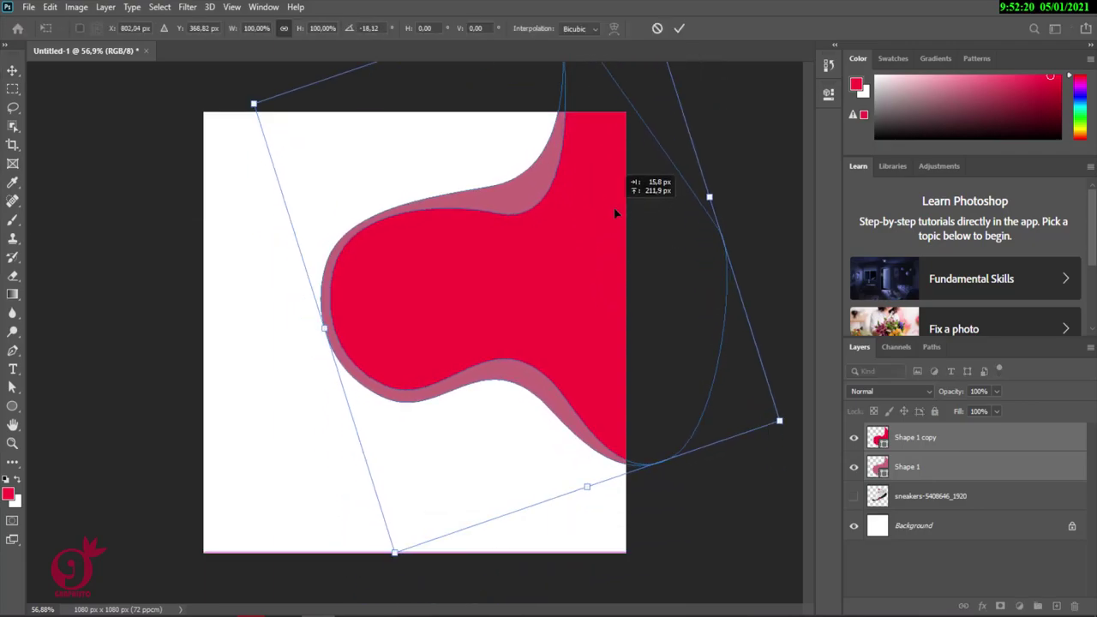
pyautogui.moveTo(392, 554); pyautogui.dragTo(385, 583)
pyautogui.moveTo(528, 372); pyautogui.dragTo(548, 411)
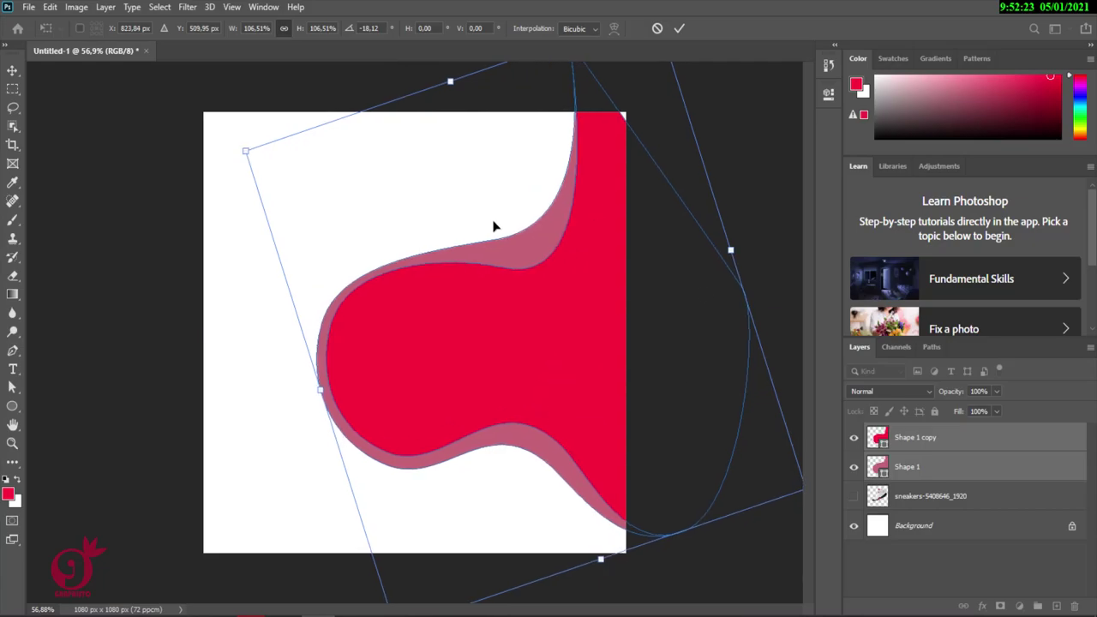
pyautogui.click(679, 29)
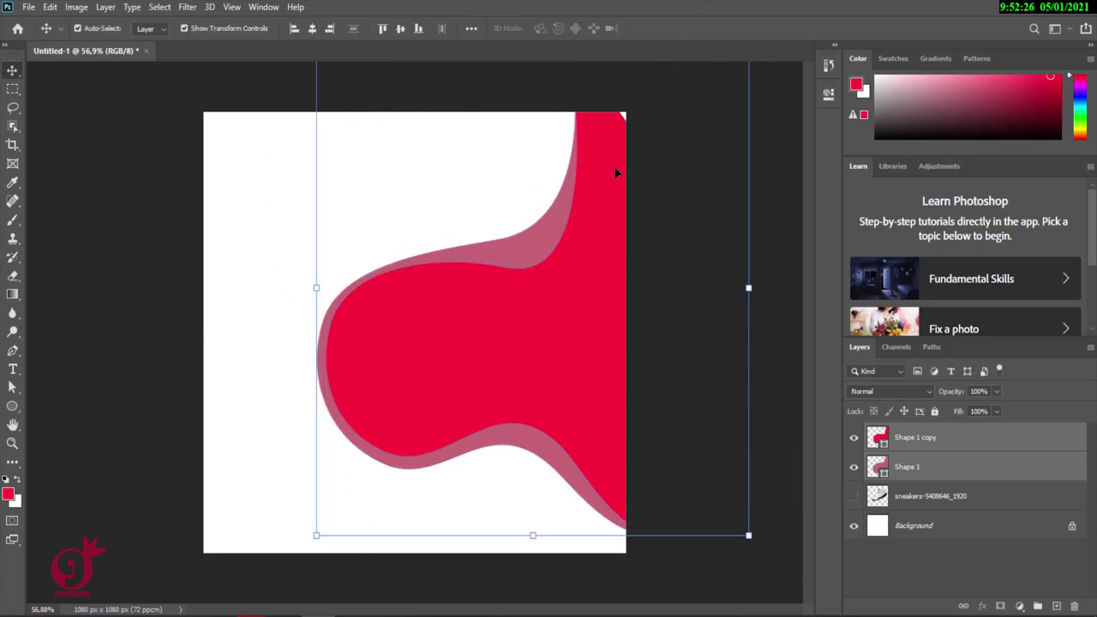
pyautogui.moveTo(602, 220); pyautogui.dragTo(617, 215)
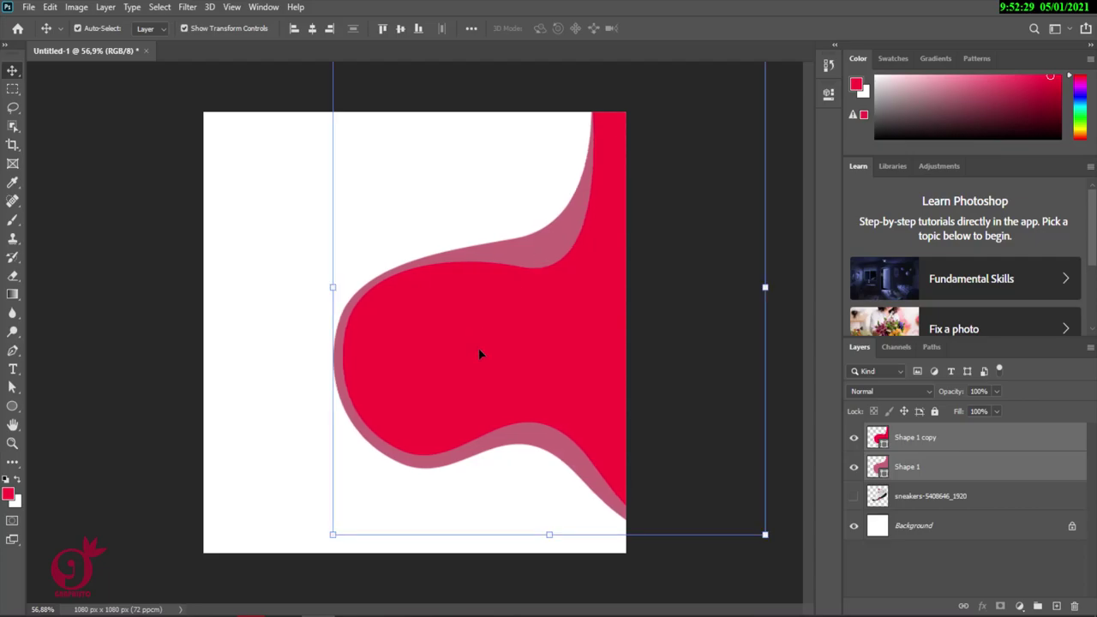
# Step: Raise the upper edge of Shape 1 copy by moving its dip anchor up and adjusting the handles toward the upper-left curve
pyautogui.click(882, 442)
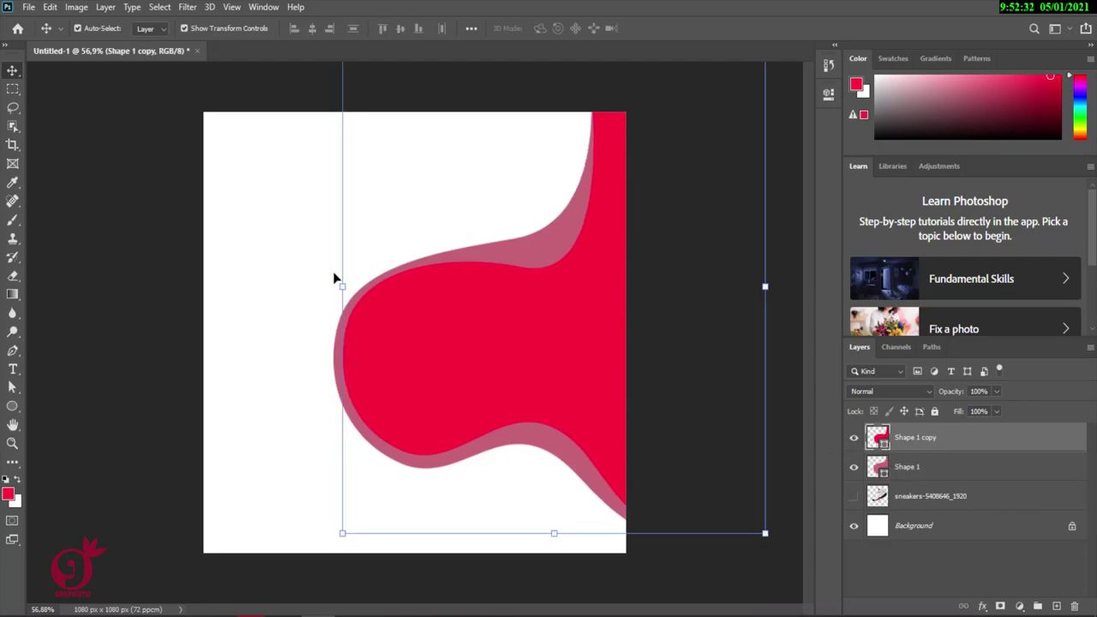
pyautogui.click(12, 387)
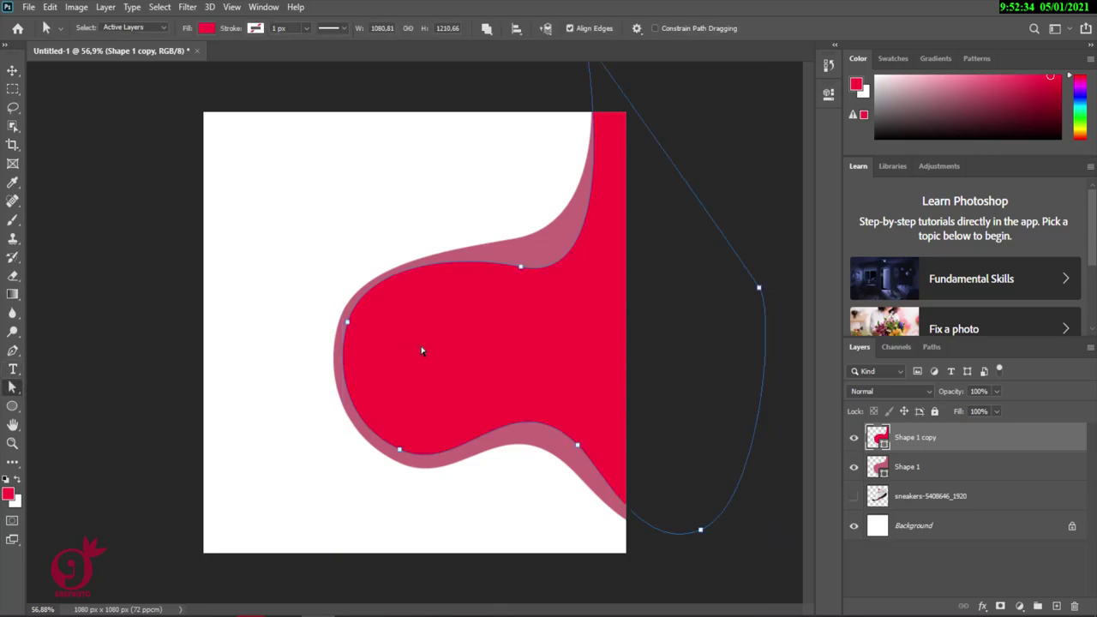
pyautogui.moveTo(516, 249); pyautogui.dragTo(505, 214)
pyautogui.moveTo(438, 198)
pyautogui.mouseDown()
pyautogui.moveTo(448, 215)
pyautogui.moveTo(426, 209)
pyautogui.mouseUp()
pyautogui.moveTo(365, 265); pyautogui.dragTo(360, 250)
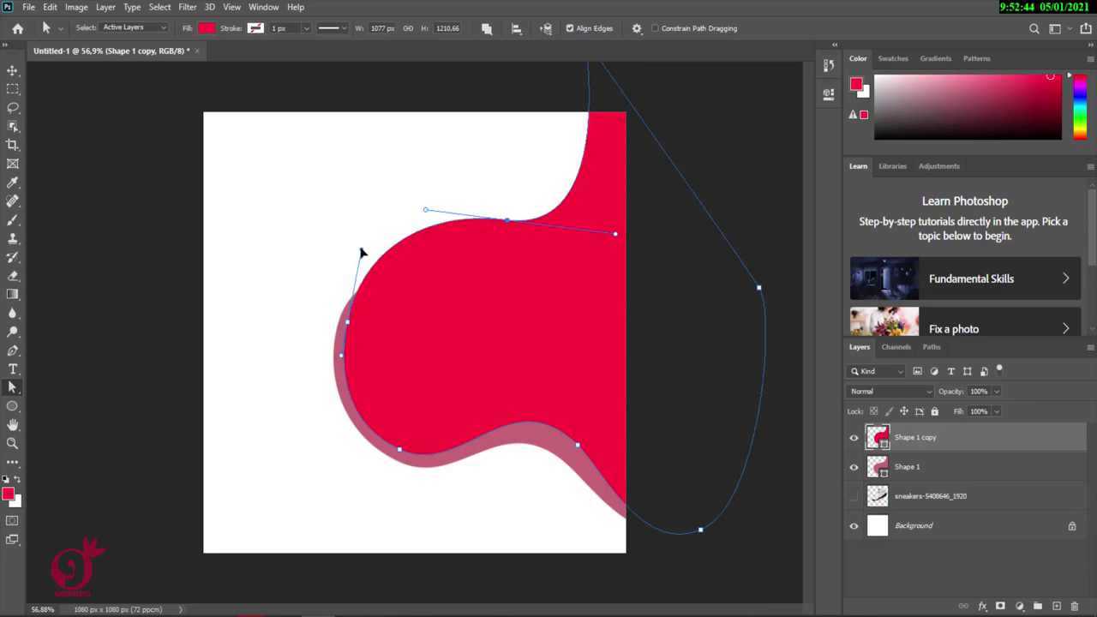
pyautogui.click(567, 465)
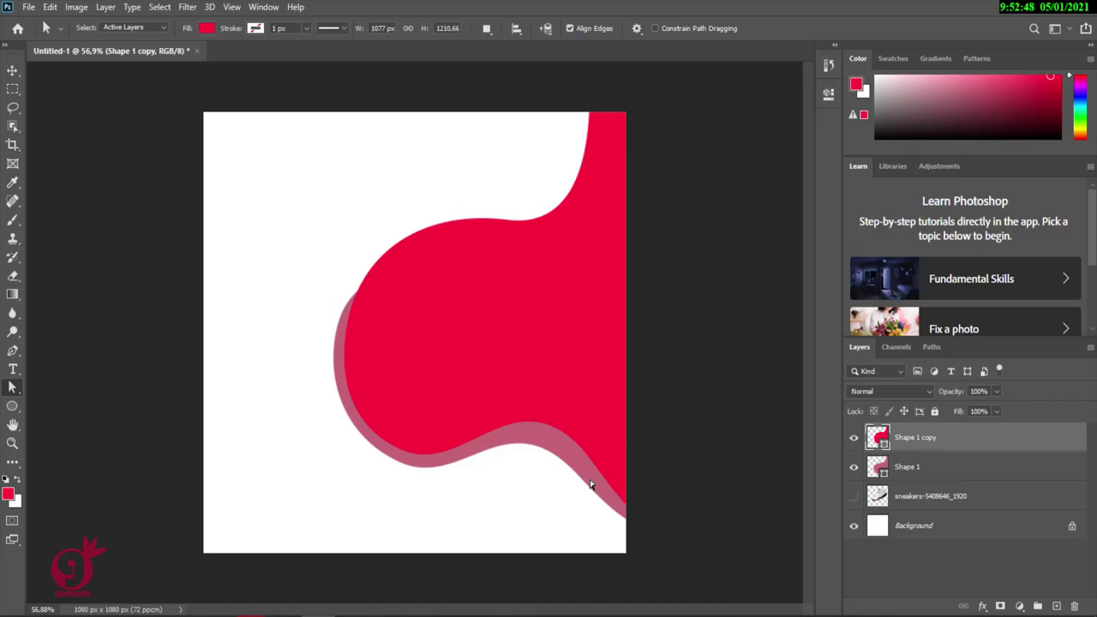
# Step: Narrow the pink rim by moving Shape 1's left anchor inward and its lower inner anchor up and right
pyautogui.click(872, 471)
pyautogui.click(421, 468)
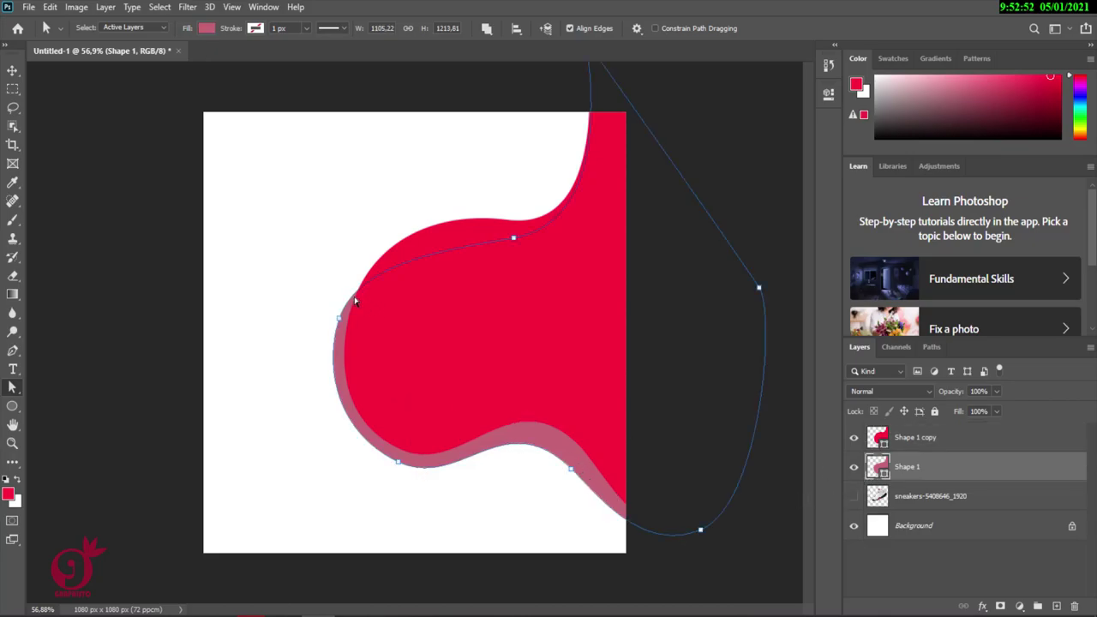
pyautogui.click(356, 284)
pyautogui.moveTo(340, 323); pyautogui.dragTo(348, 324)
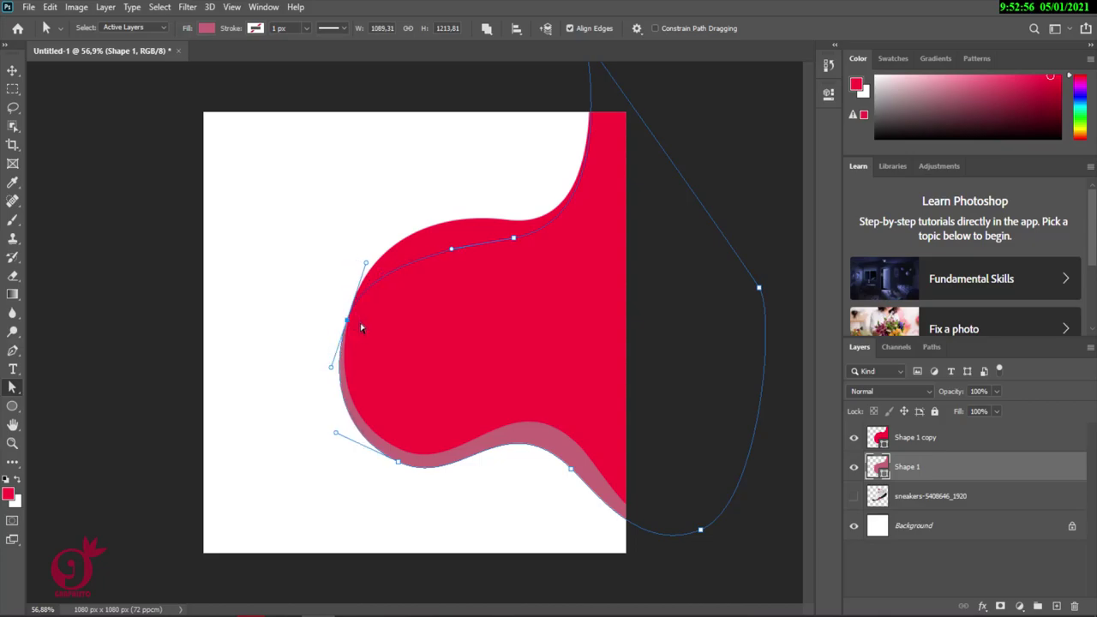
pyautogui.moveTo(571, 470)
pyautogui.mouseDown()
pyautogui.moveTo(577, 454)
pyautogui.moveTo(588, 462)
pyautogui.mouseUp()
# Step: Show the sneakers layer and move it to the top of the layer stack, above both wavy shapes
pyautogui.click(13, 71)
pyautogui.click(499, 303)
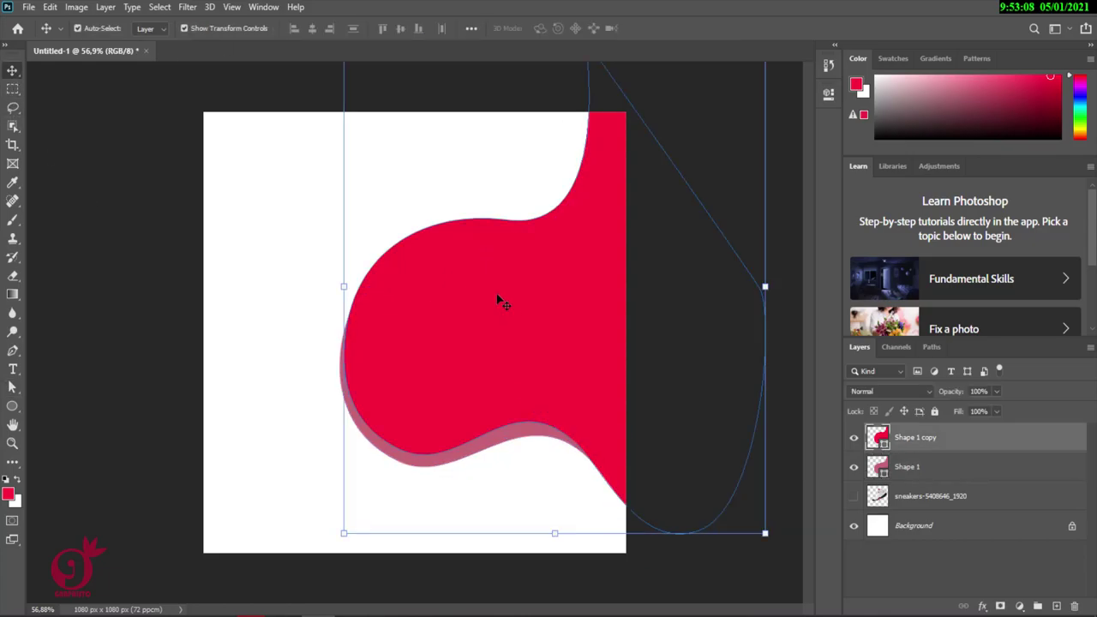
pyautogui.click(852, 497)
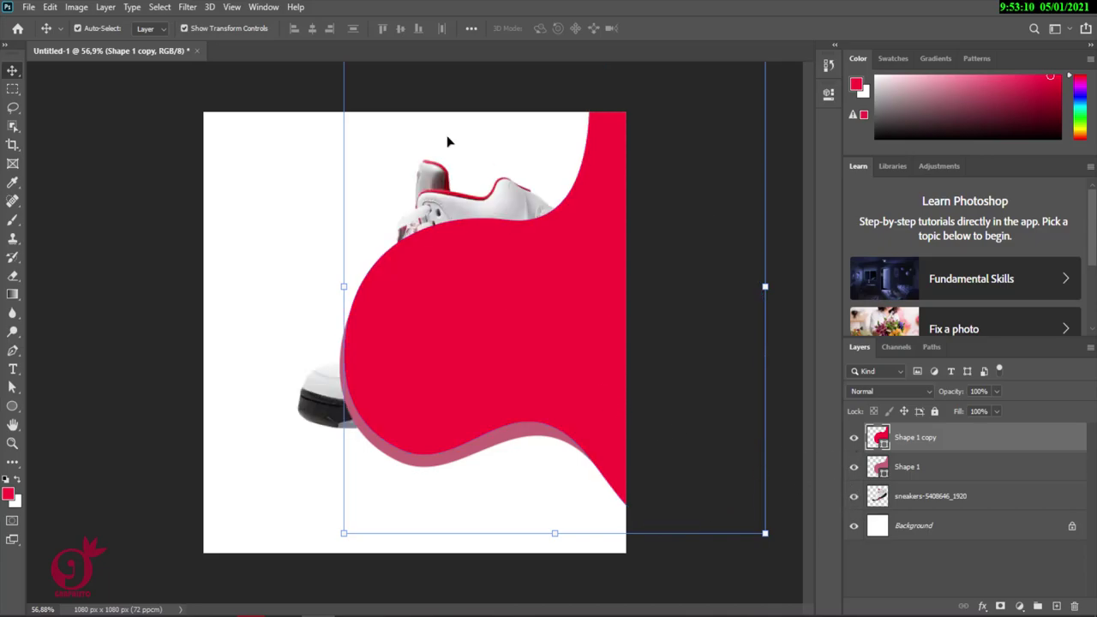
pyautogui.moveTo(973, 505); pyautogui.dragTo(959, 437)
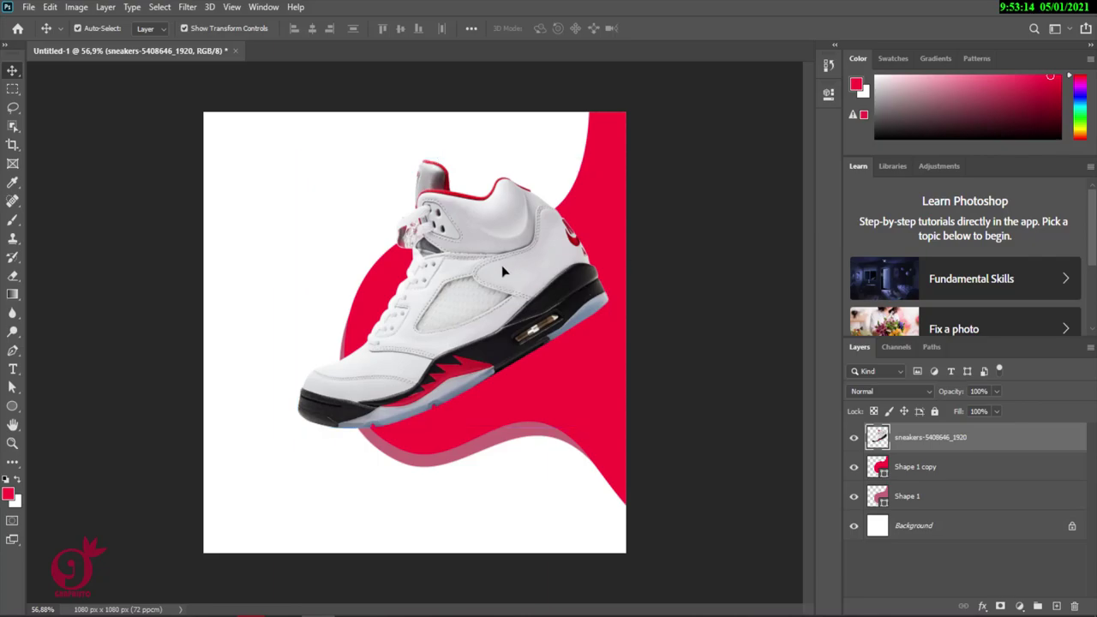
# Step: Scale the sneaker down to about 77% and position it over the red shape
pyautogui.moveTo(606, 157); pyautogui.dragTo(524, 156)
pyautogui.moveTo(477, 225); pyautogui.dragTo(542, 267)
pyautogui.moveTo(591, 189); pyautogui.dragTo(597, 182)
pyautogui.moveTo(518, 261); pyautogui.dragTo(524, 270)
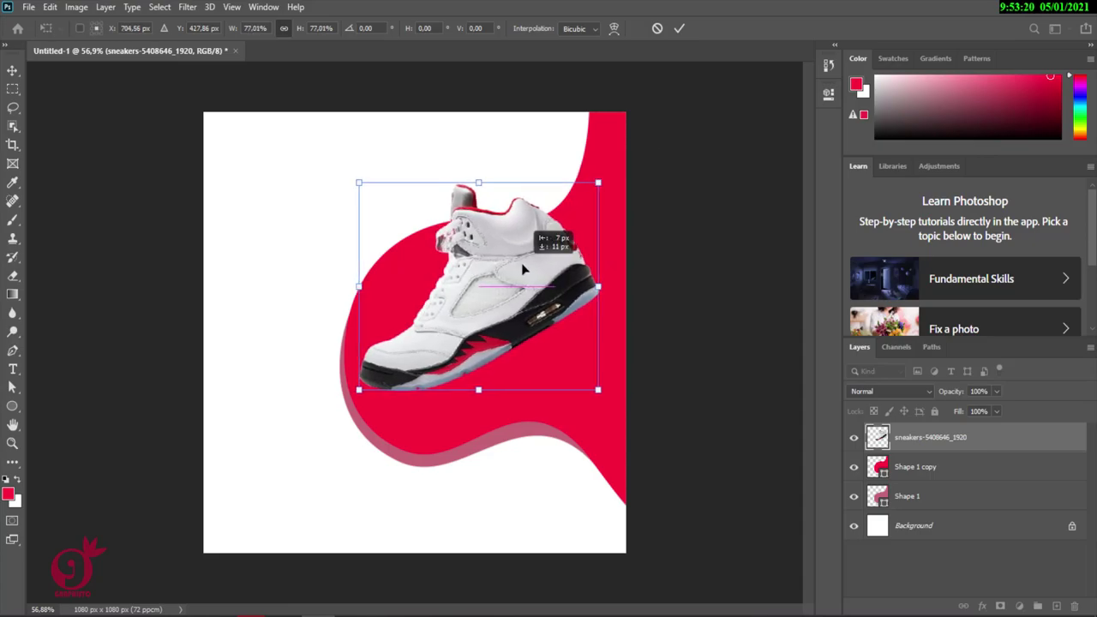
pyautogui.click(678, 28)
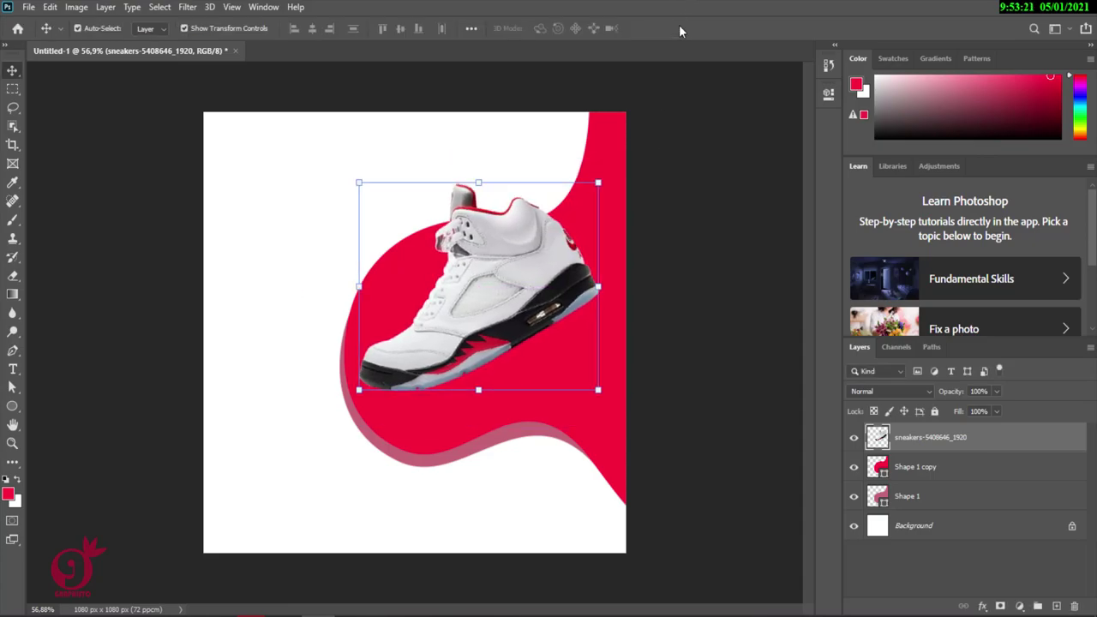
# Step: Enlarge the sneaker slightly and reposition it so its toe reaches the red shape's left edge
pyautogui.click(699, 325)
pyautogui.moveTo(484, 319); pyautogui.dragTo(497, 318)
pyautogui.hotkey('ctrl', 't')
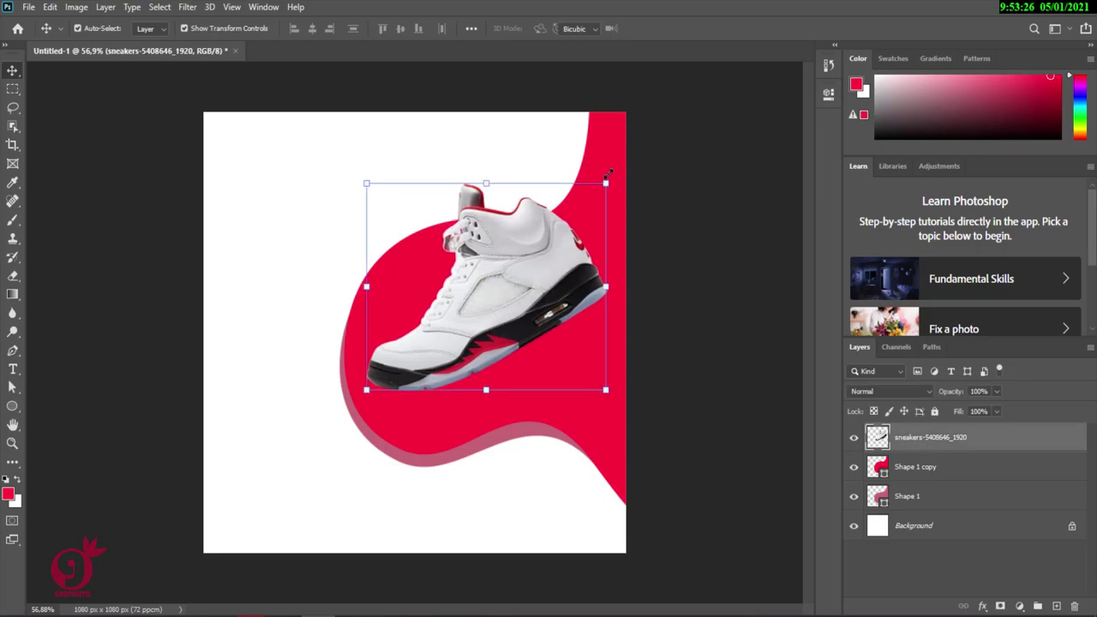
pyautogui.moveTo(606, 178); pyautogui.dragTo(628, 162)
pyautogui.moveTo(552, 240); pyautogui.dragTo(539, 240)
pyautogui.moveTo(617, 162); pyautogui.dragTo(604, 174)
pyautogui.click(677, 30)
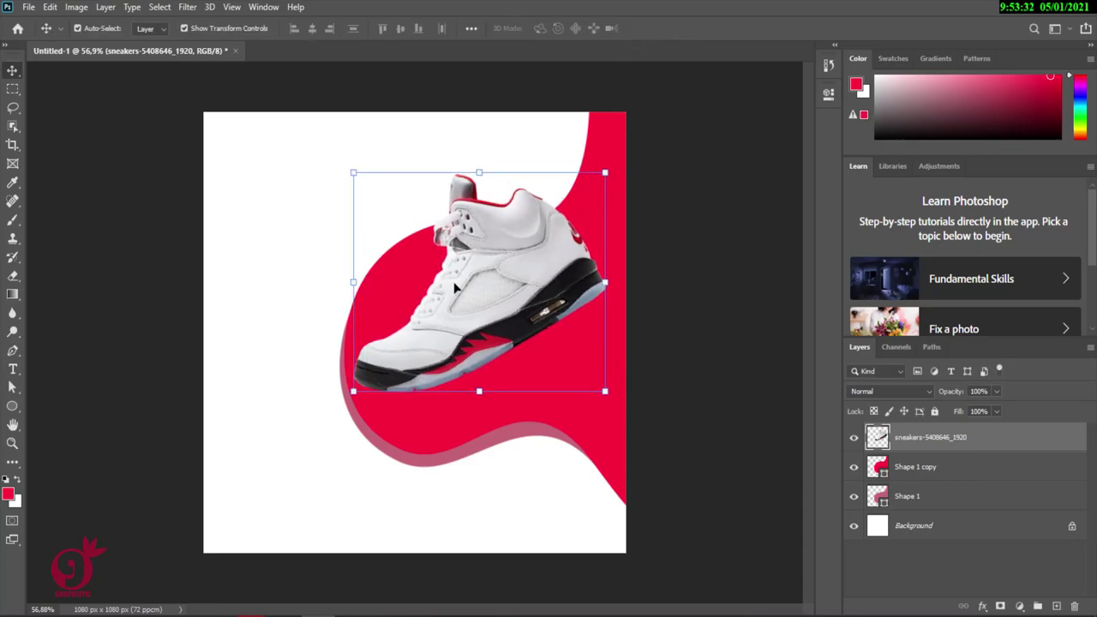
# Step: Add a new layer directly below the sneaker and set up the Brush tool with the default black foreground color
pyautogui.click(957, 479)
pyautogui.click(1057, 606)
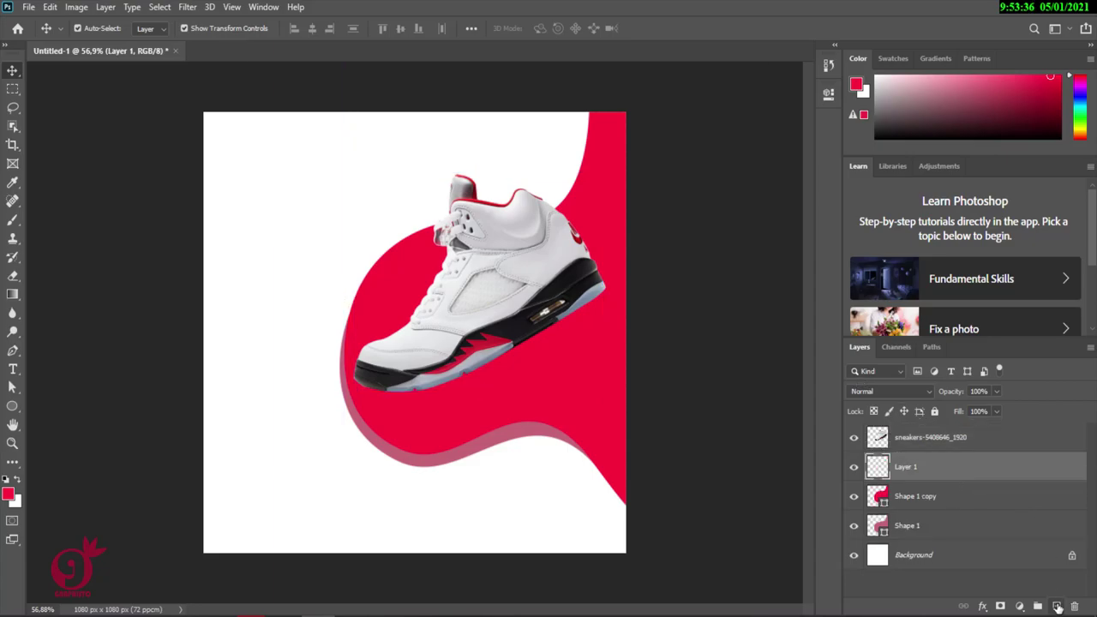
pyautogui.click(13, 220)
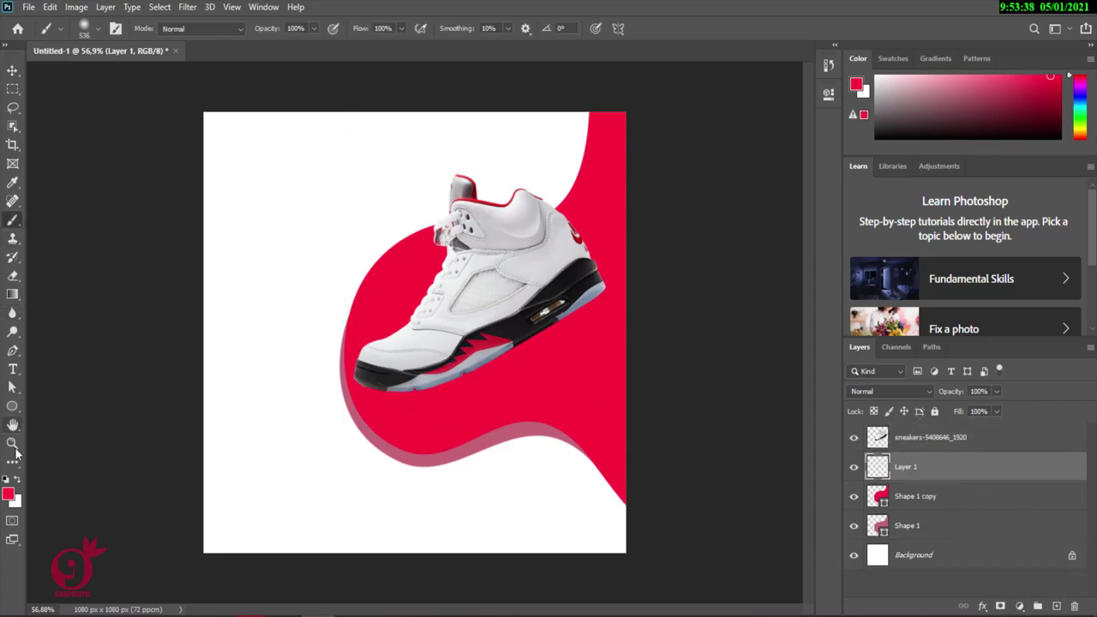
pyautogui.click(7, 479)
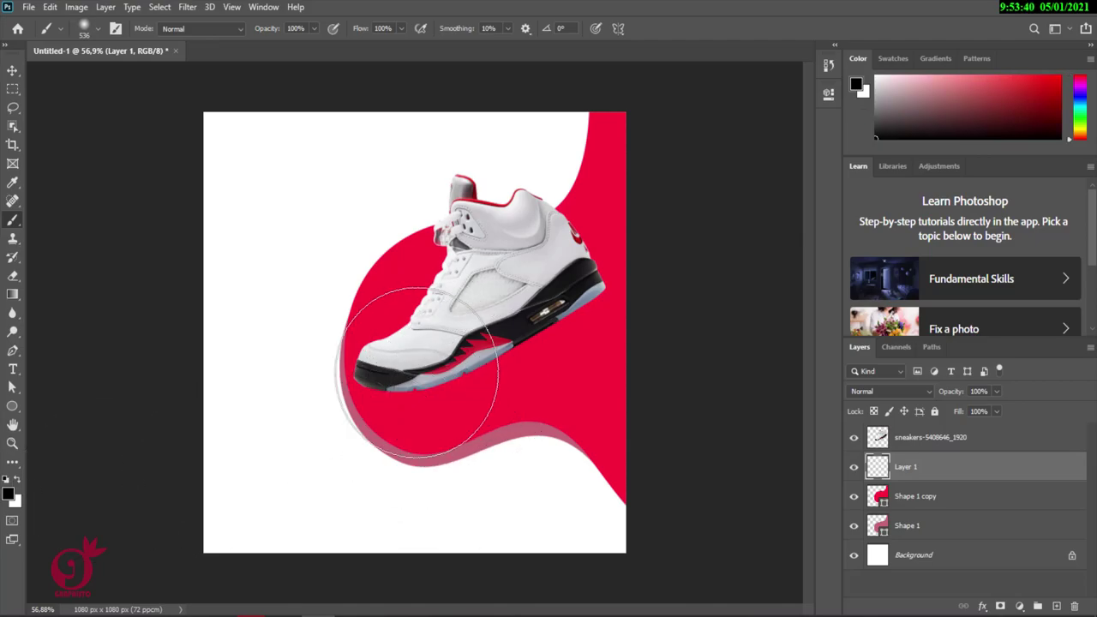
# Step: Paint one large soft black dab on Layer 1 beneath the sneaker's toe and transform it into a flat shadow tapering toward the heel side
pyautogui.click(411, 375)
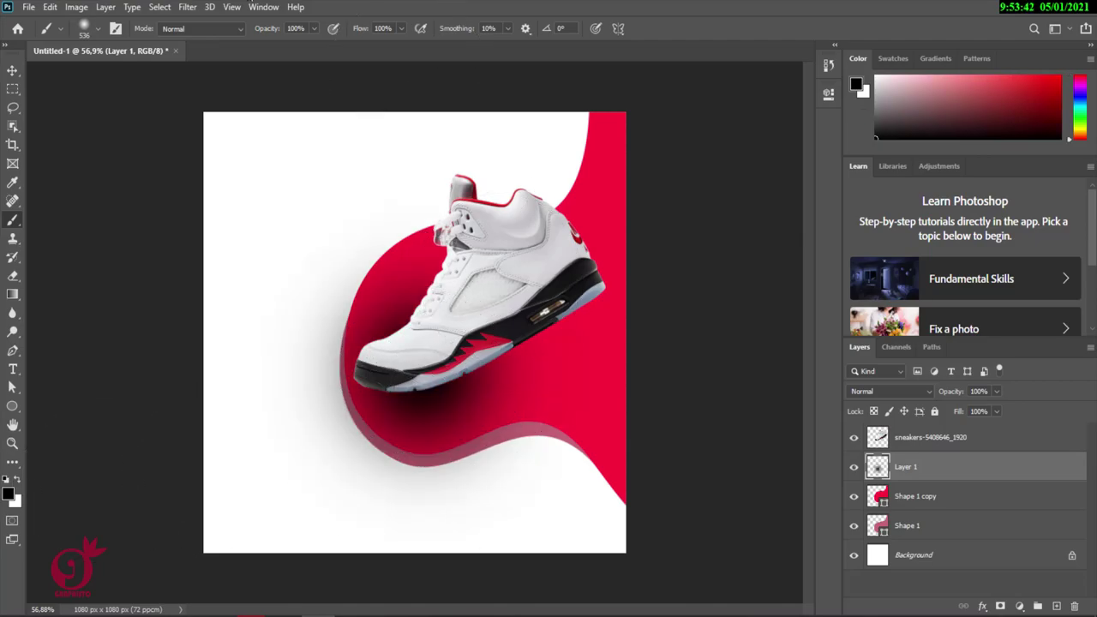
pyautogui.click(28, 7)
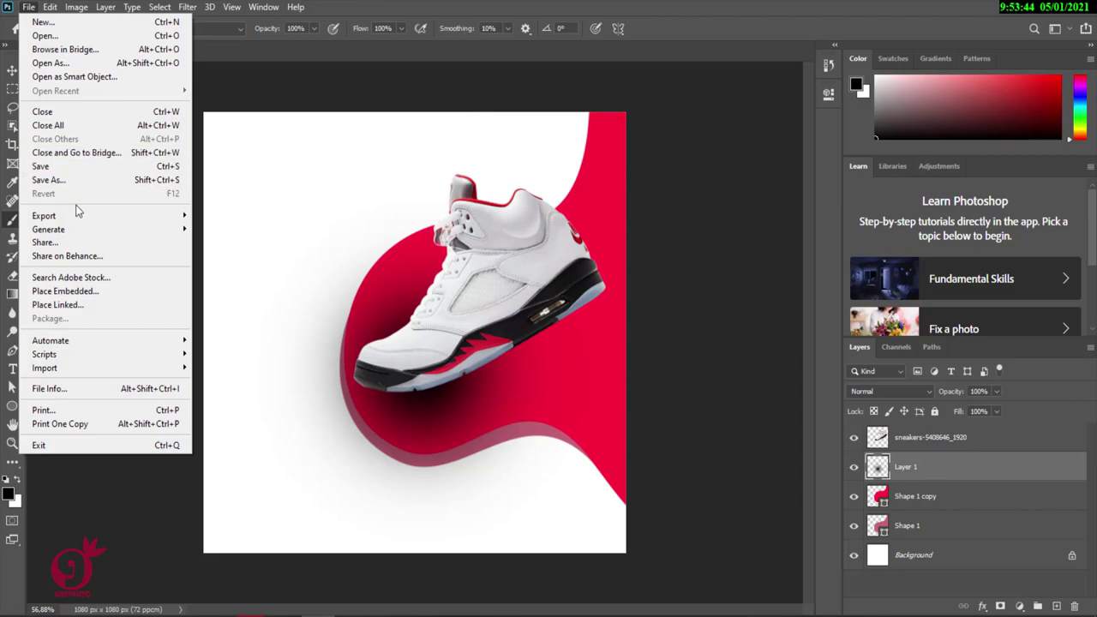
pyautogui.click(50, 6)
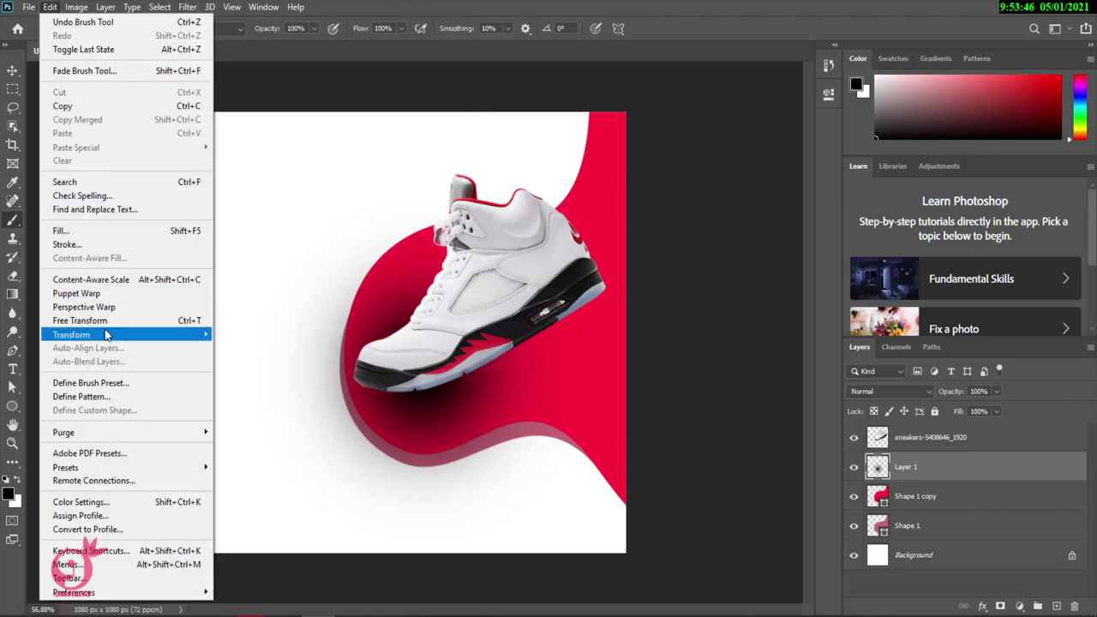
pyautogui.moveTo(106, 334)
pyautogui.click(253, 247)
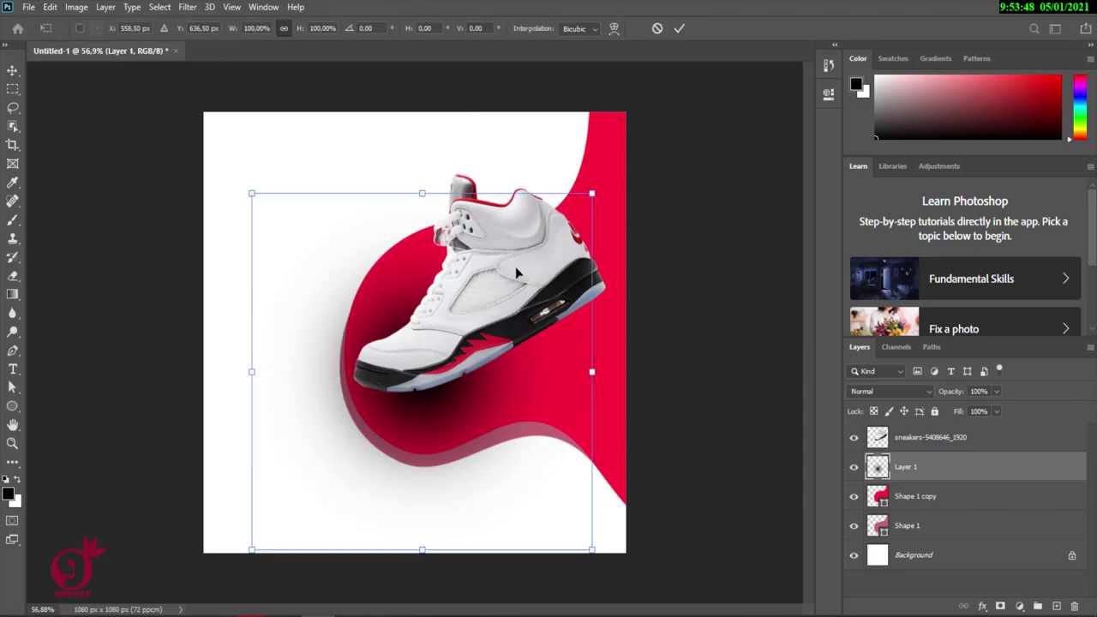
pyautogui.moveTo(592, 197); pyautogui.dragTo(623, 432)
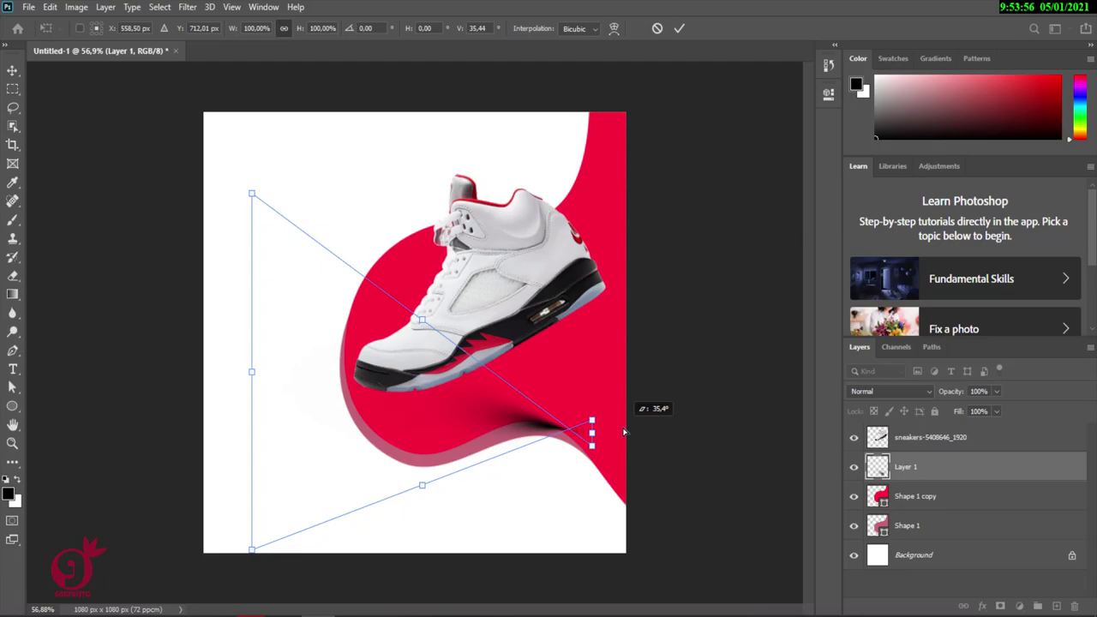
pyautogui.moveTo(623, 431); pyautogui.dragTo(623, 432)
pyautogui.click(678, 28)
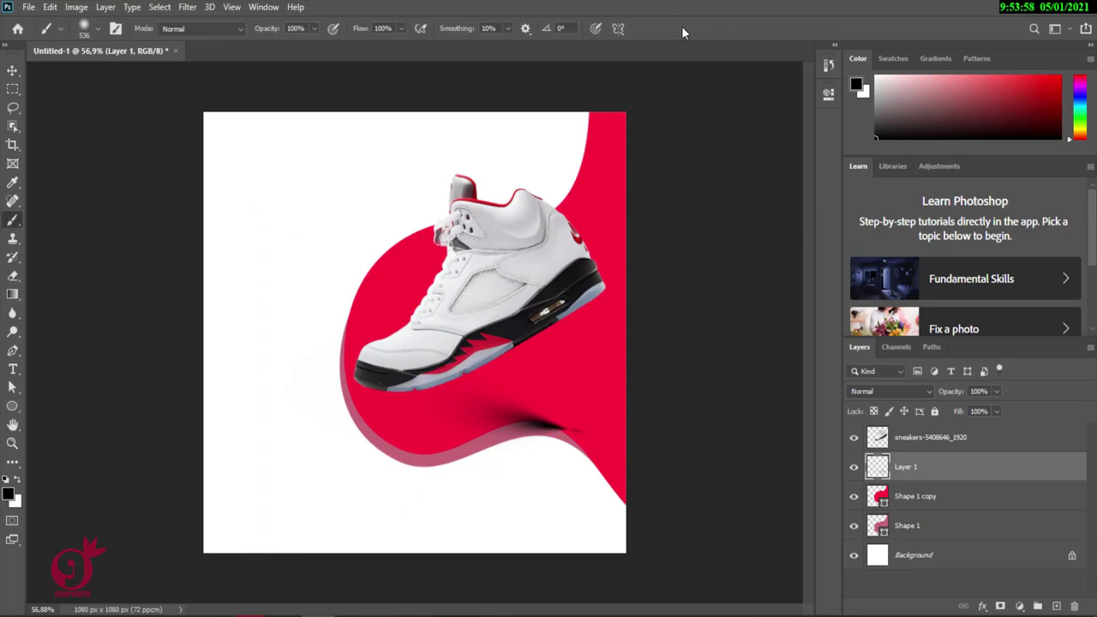
# Step: Rotate the shadow about 174°, place its dark end under the toe of the sole, and stretch its width to about 208%
pyautogui.click(12, 70)
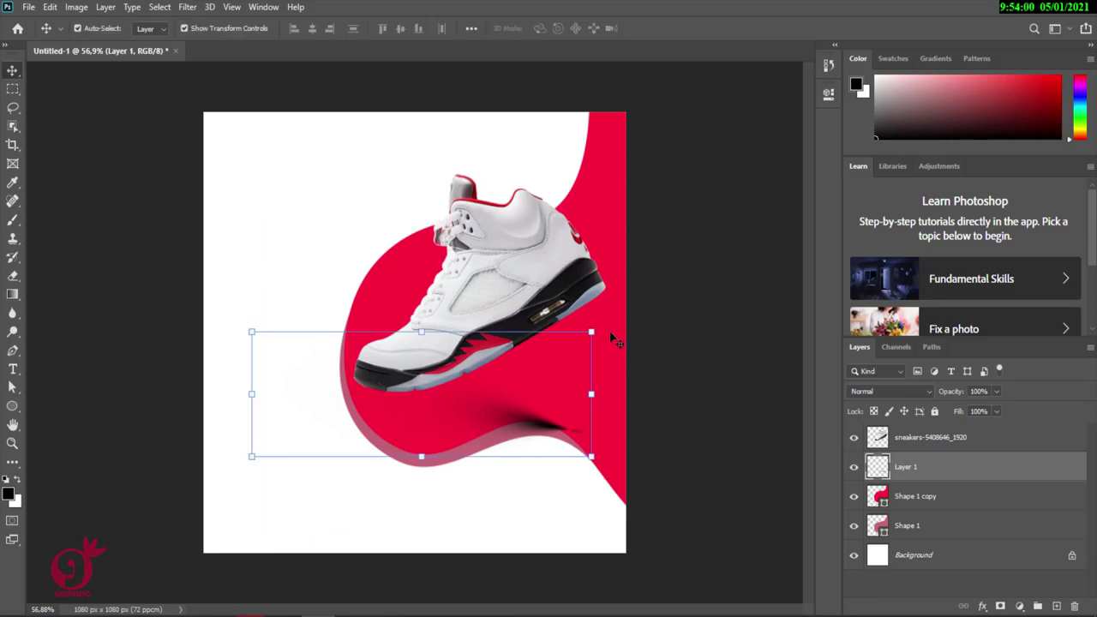
pyautogui.moveTo(604, 330); pyautogui.dragTo(300, 451)
pyautogui.moveTo(321, 411); pyautogui.dragTo(424, 394)
pyautogui.moveTo(744, 404); pyautogui.dragTo(744, 439)
pyautogui.moveTo(510, 351); pyautogui.dragTo(508, 382)
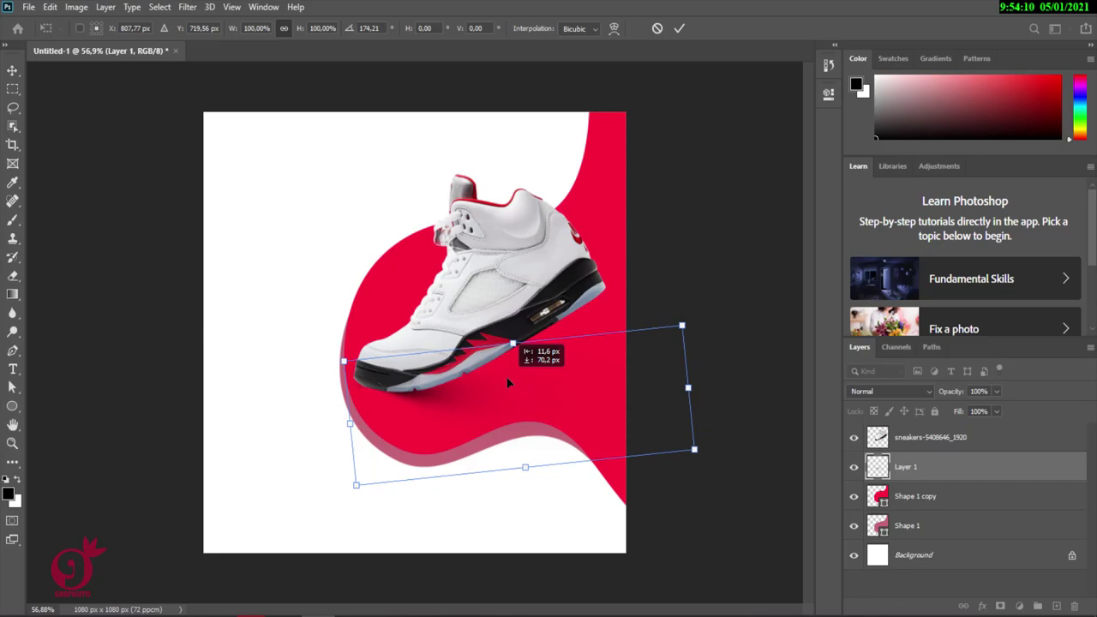
pyautogui.moveTo(688, 387); pyautogui.dragTo(973, 351)
pyautogui.moveTo(479, 385); pyautogui.dragTo(472, 391)
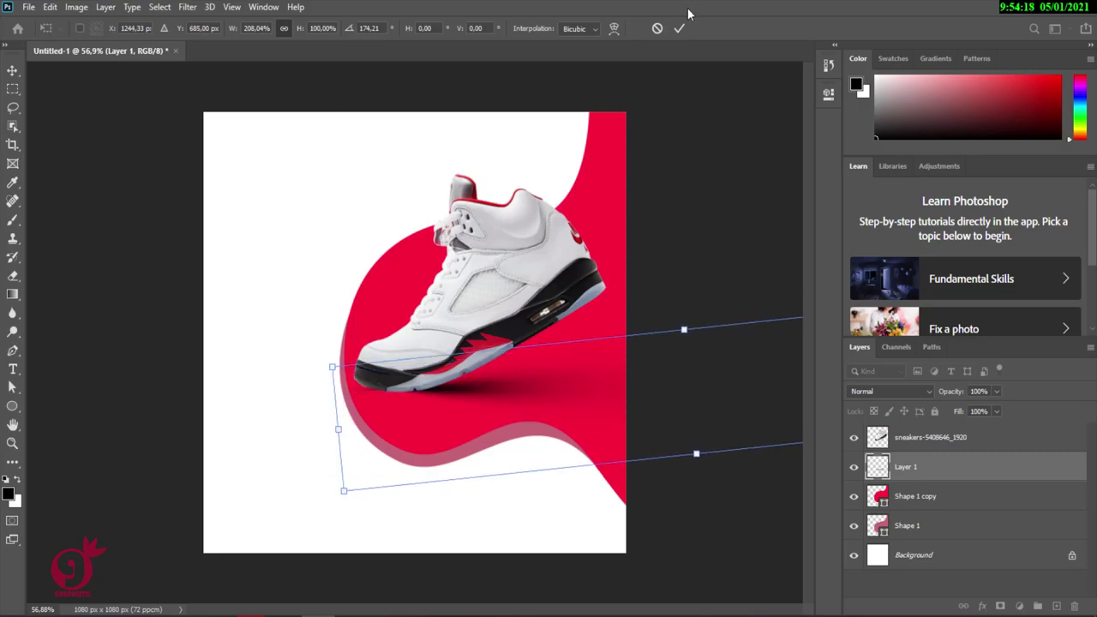
pyautogui.click(678, 29)
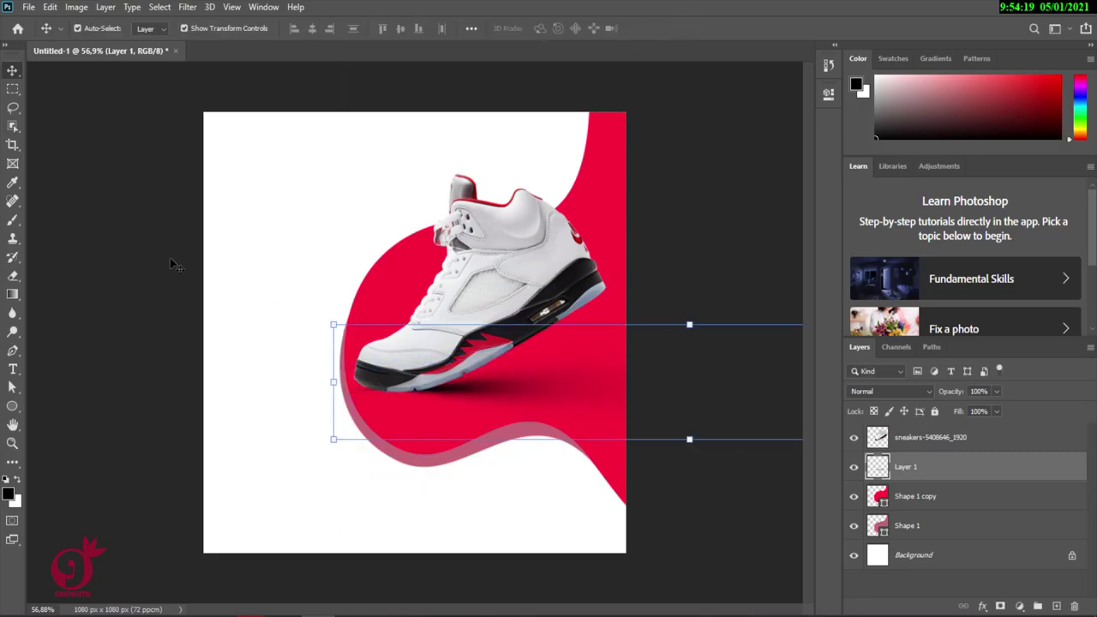
# Step: Delete a rectangular section from the shadow's left end where it spills past the red shape, and clear the selection
pyautogui.click(12, 90)
pyautogui.click(48, 89)
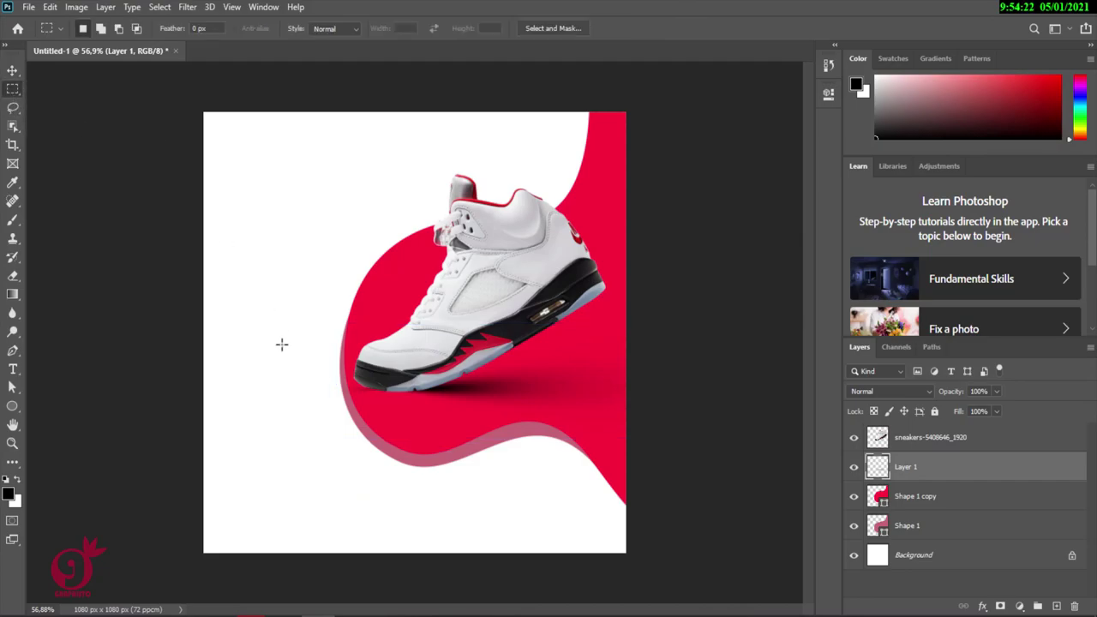
pyautogui.moveTo(231, 260); pyautogui.dragTo(384, 522)
pyautogui.click(449, 545)
pyautogui.click(13, 71)
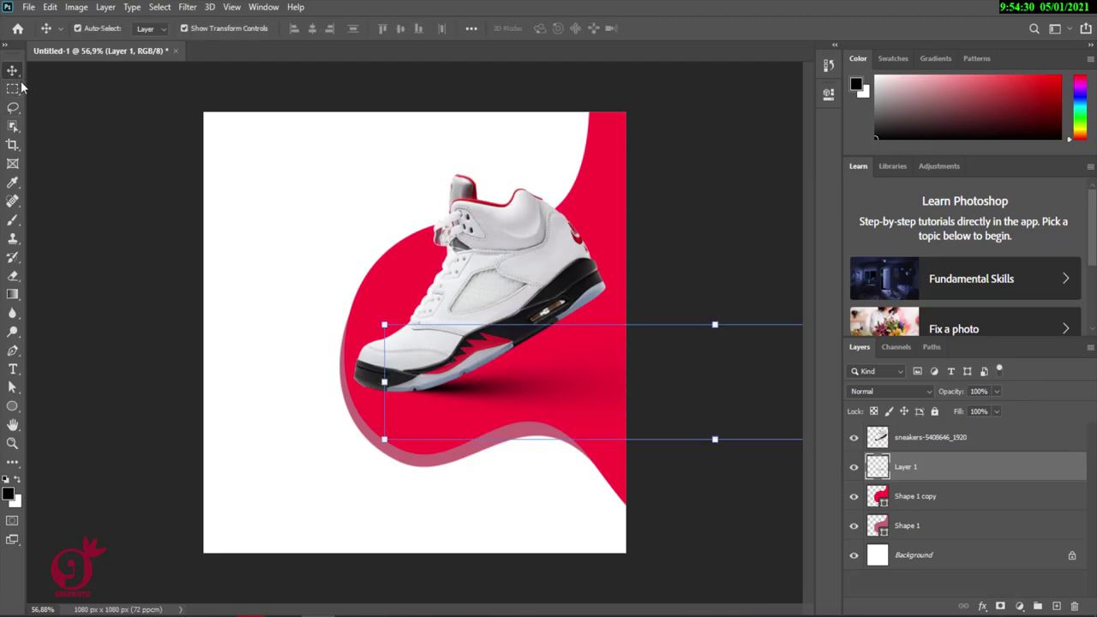
# Step: Reshape the front red shape by pulling its left anchor outward and its lower anchors upward, widening the exposed pink band below
pyautogui.click(411, 300)
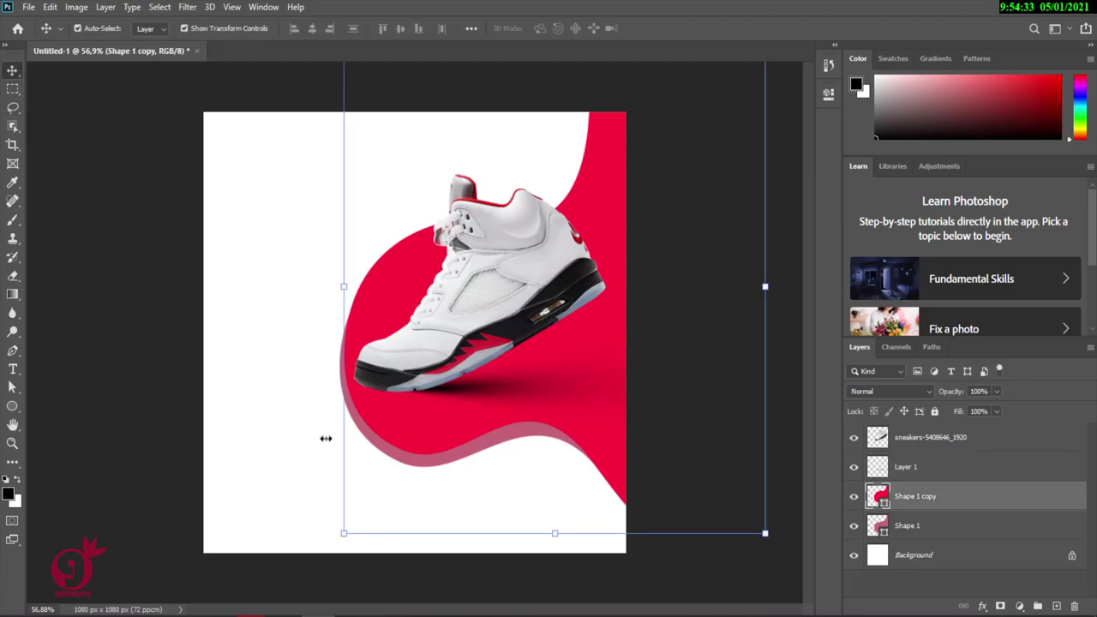
pyautogui.click(13, 387)
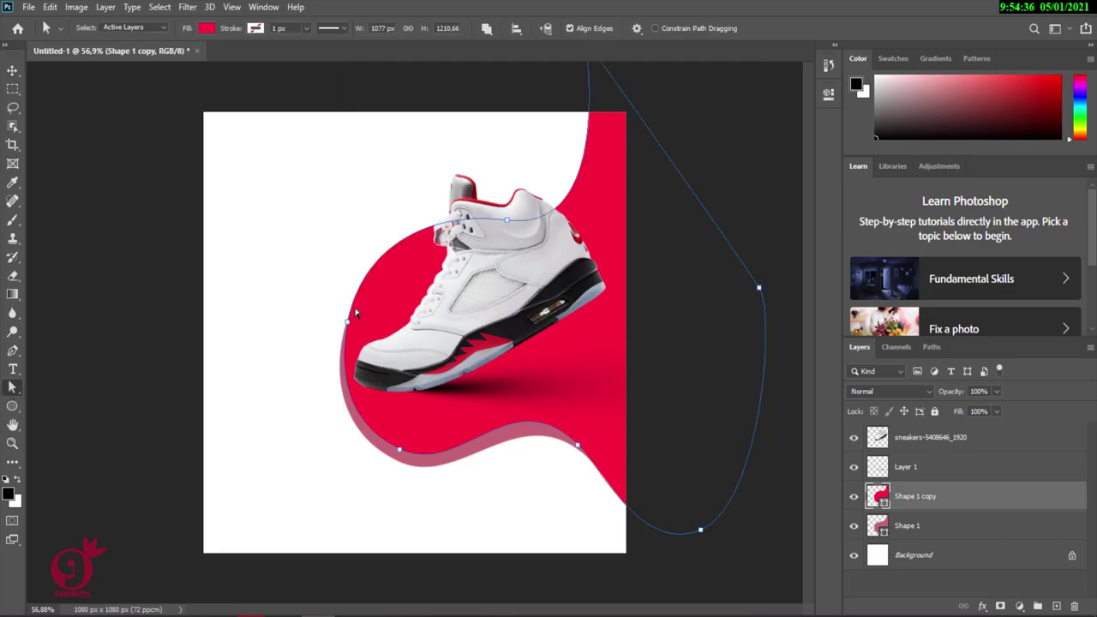
pyautogui.moveTo(349, 326); pyautogui.dragTo(341, 323)
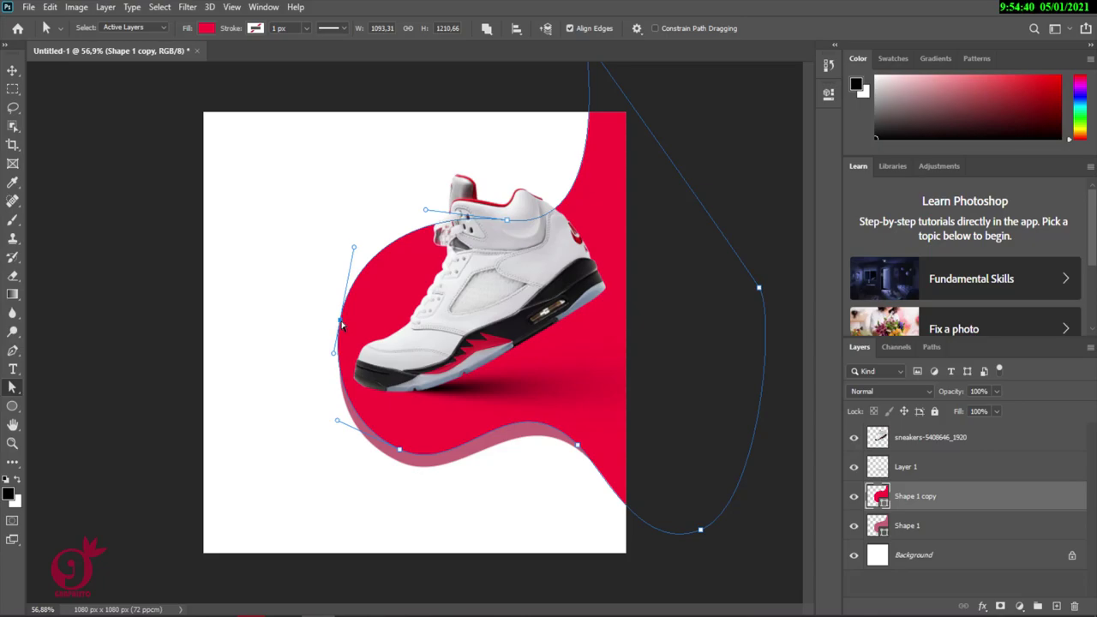
pyautogui.click(400, 450)
pyautogui.moveTo(401, 452); pyautogui.dragTo(399, 436)
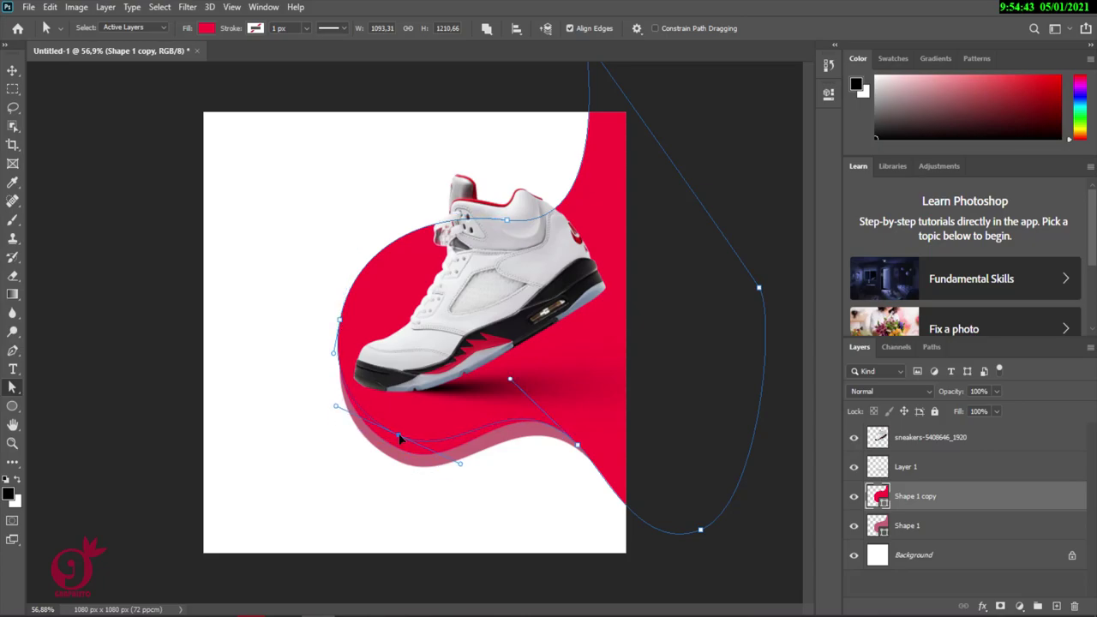
pyautogui.click(579, 448)
pyautogui.click(579, 443)
pyautogui.moveTo(399, 440); pyautogui.dragTo(398, 432)
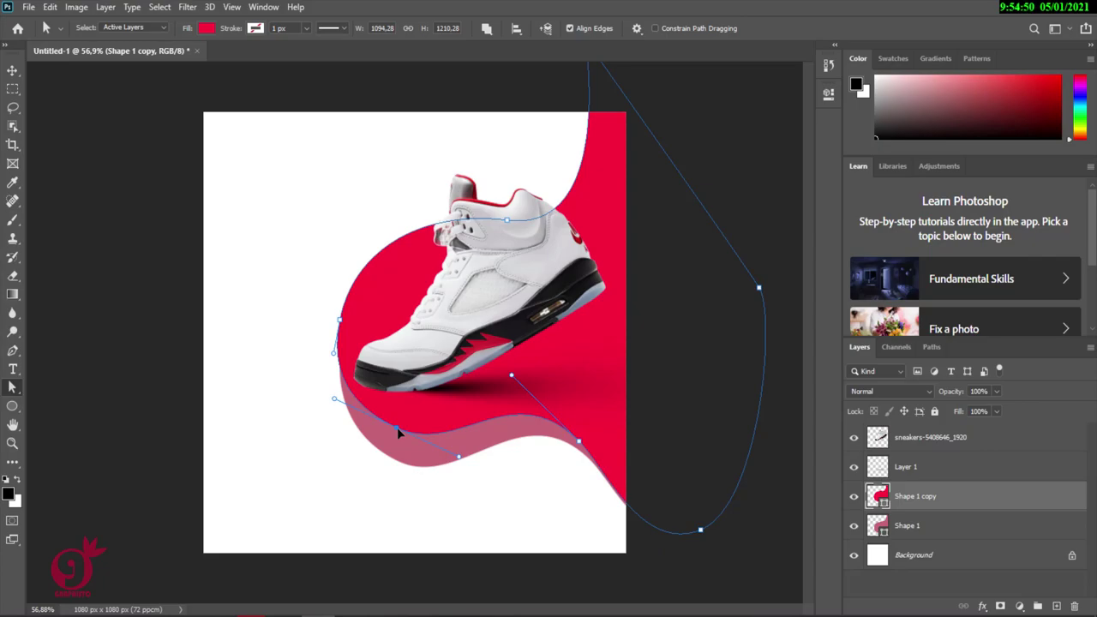
pyautogui.click(13, 72)
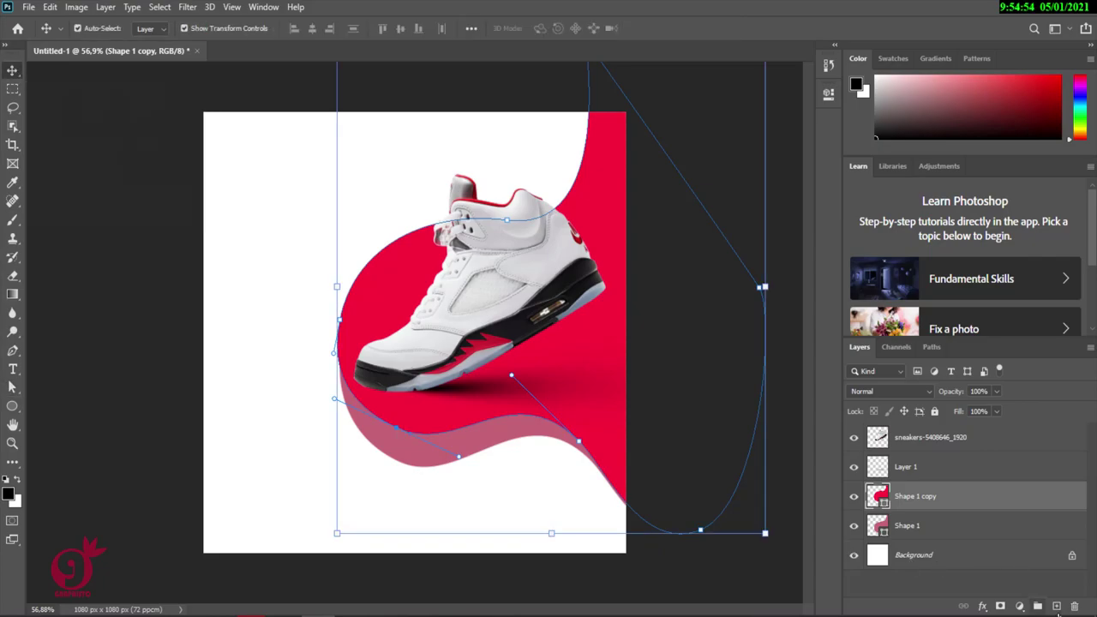
# Step: Add a new layer above the shadow layer and paint one large soft white dab behind the sneaker's toe
pyautogui.click(944, 530)
pyautogui.click(935, 502)
pyautogui.click(949, 467)
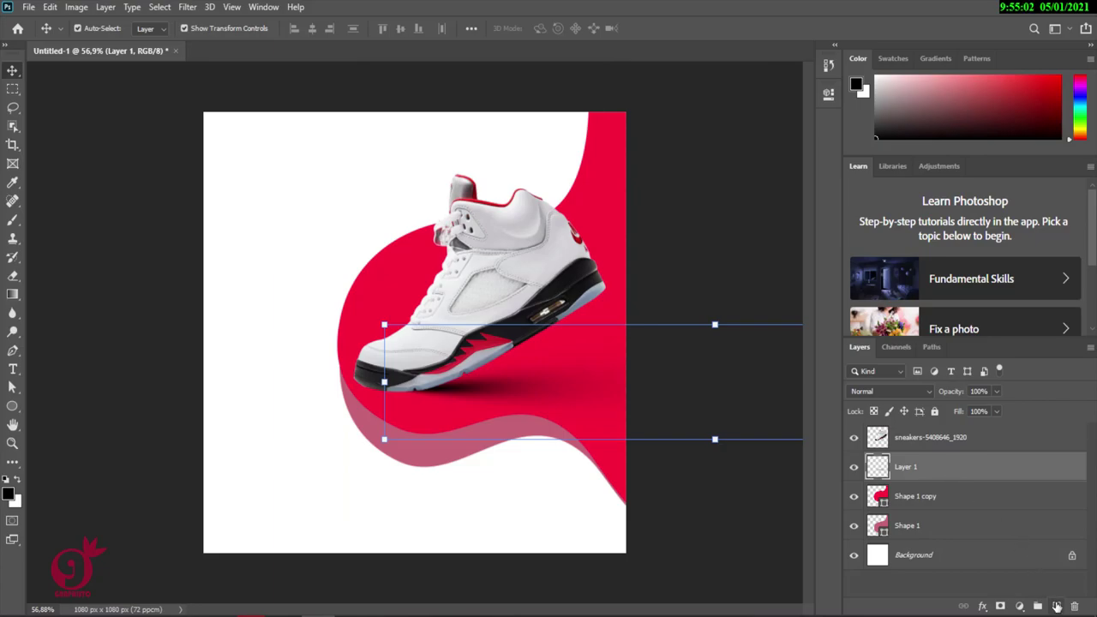
pyautogui.click(1057, 607)
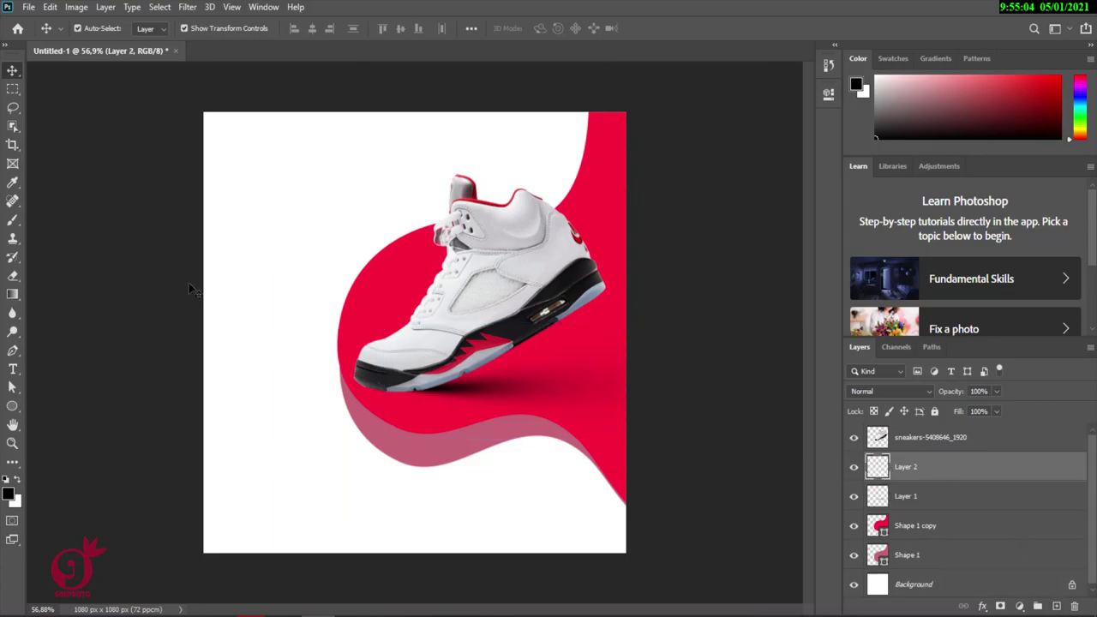
pyautogui.click(8, 221)
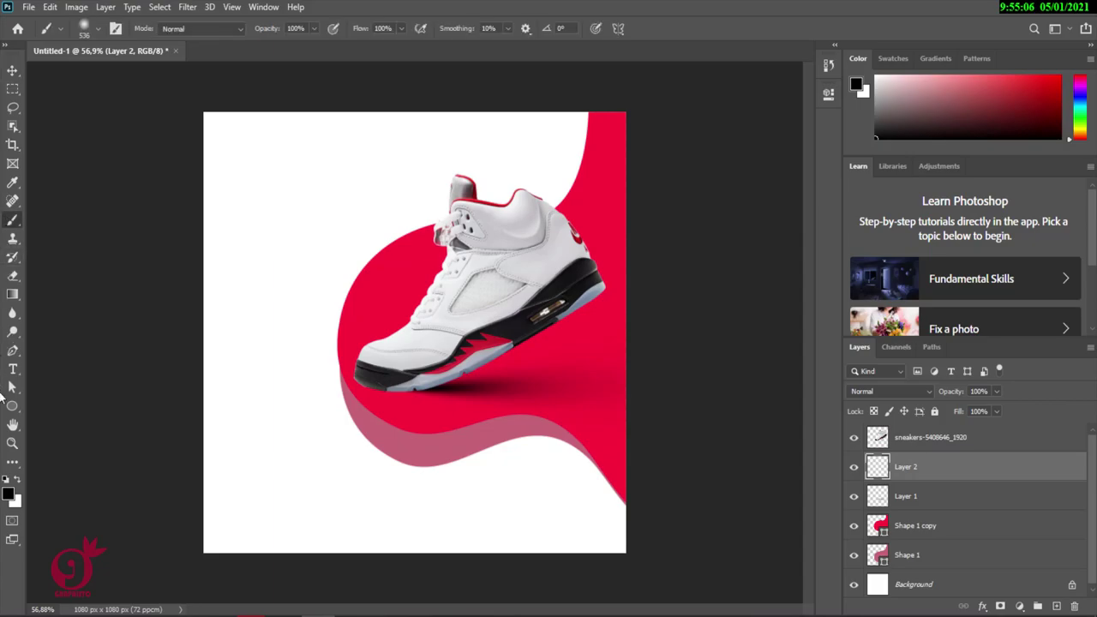
pyautogui.click(16, 481)
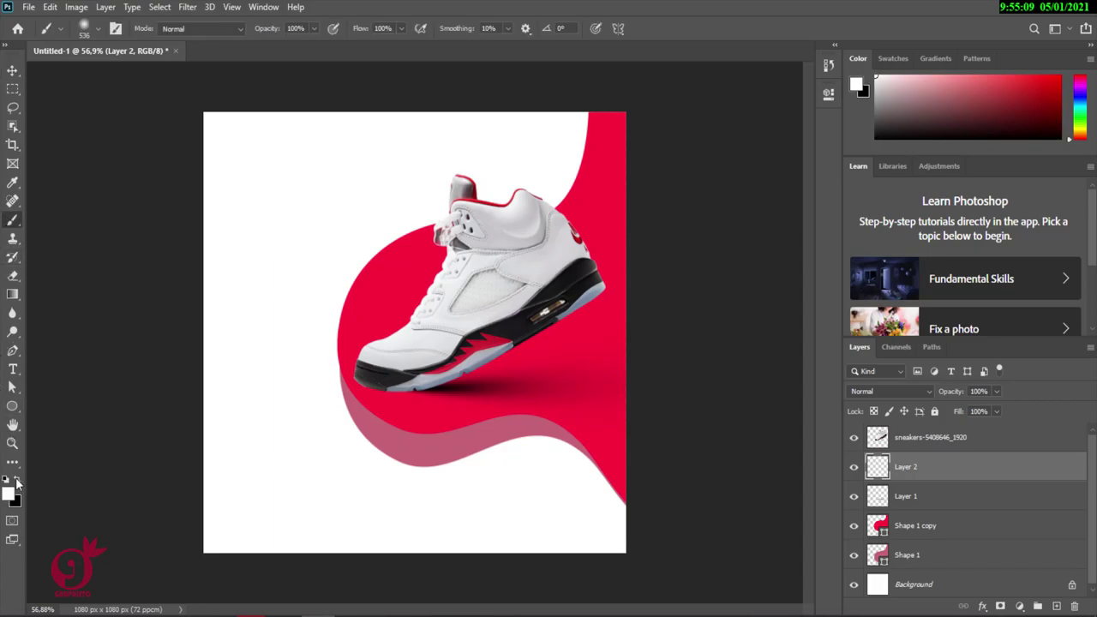
pyautogui.click(379, 312)
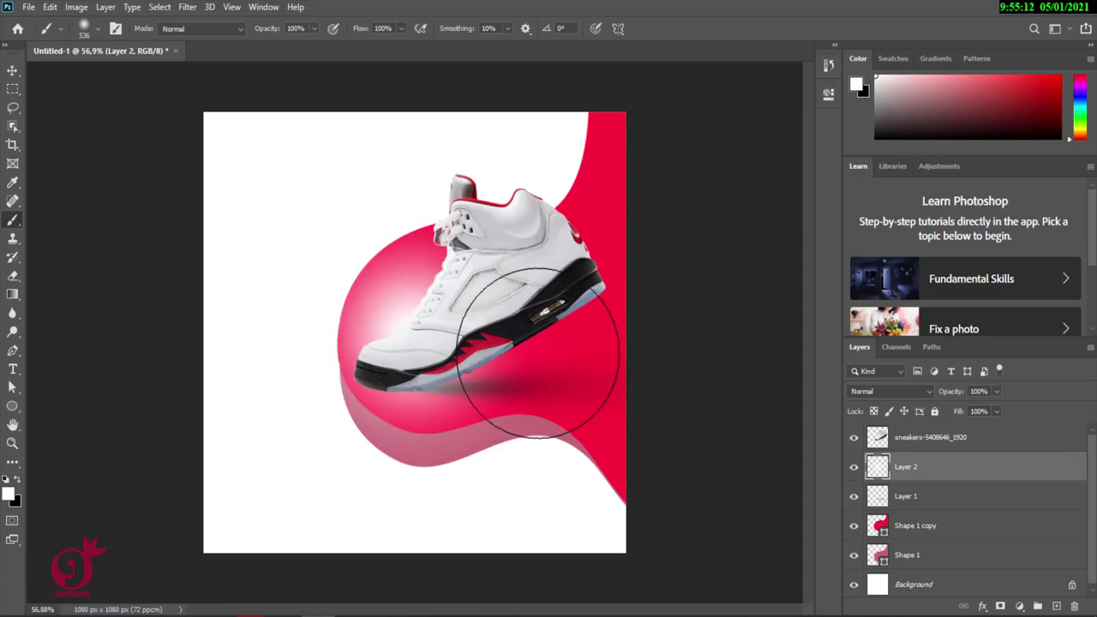
# Step: Enlarge the white glow to about 131% and shift it onto the left edge of the red shape
pyautogui.click(13, 69)
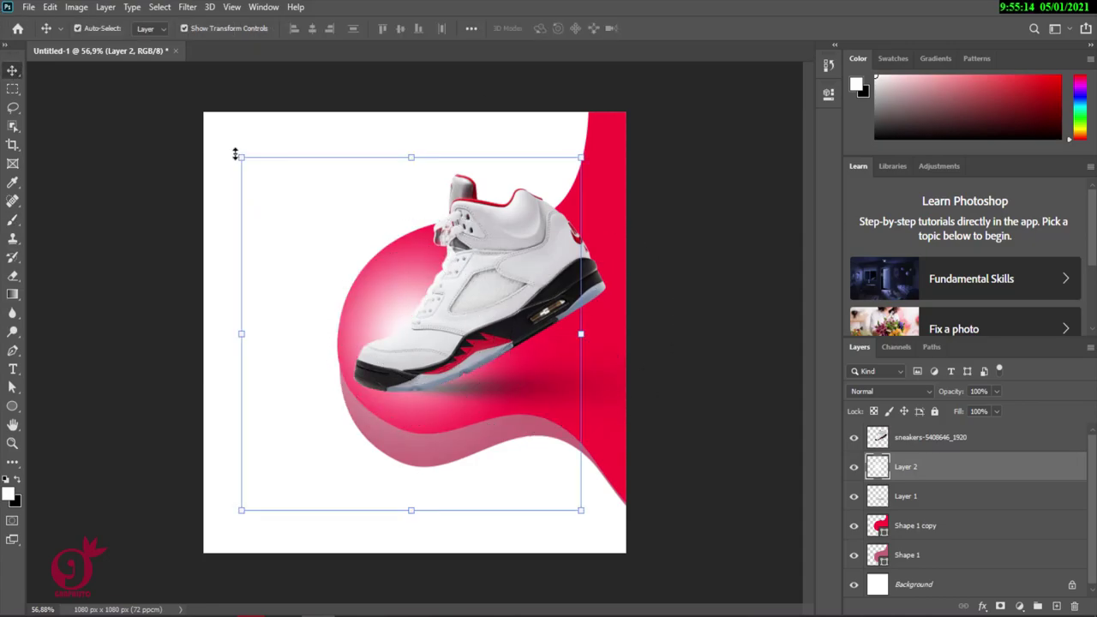
pyautogui.moveTo(221, 154); pyautogui.dragTo(132, 52)
pyautogui.moveTo(386, 282); pyautogui.dragTo(364, 322)
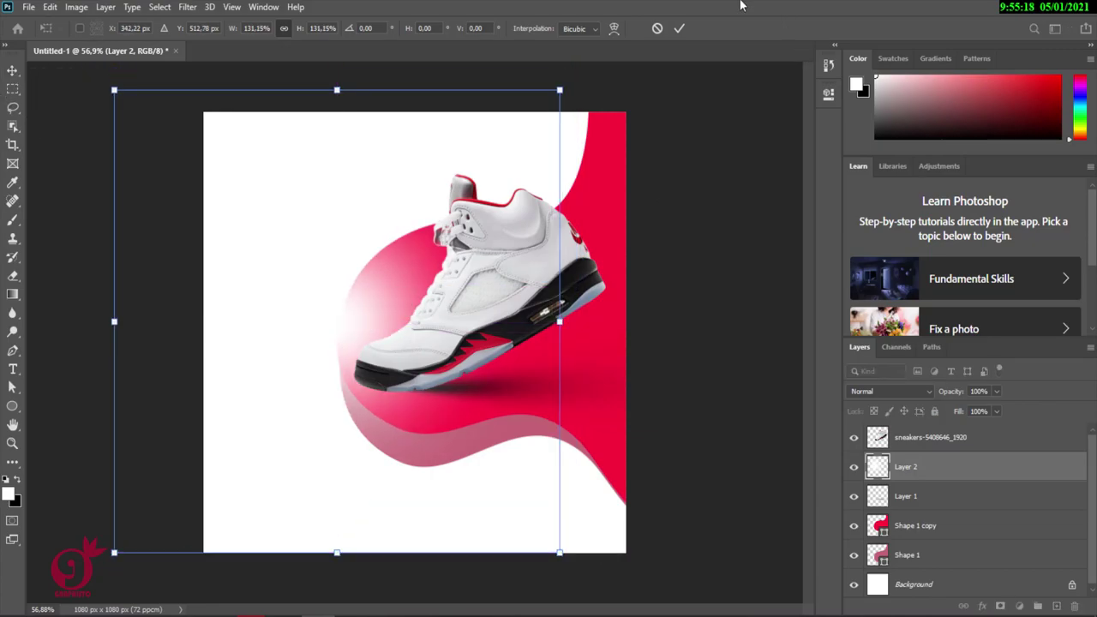
pyautogui.click(680, 28)
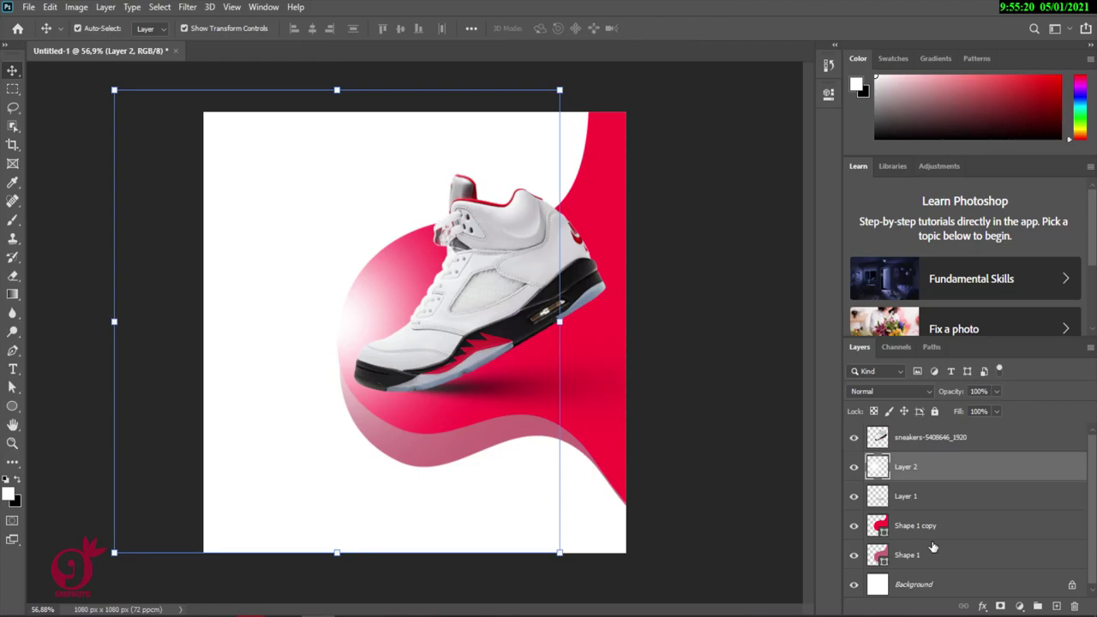
# Step: Remove the white glow outside the front red shape by using that shape's inverted outline as the selection, deselect, and nudge the glow left
pyautogui.click(881, 526)
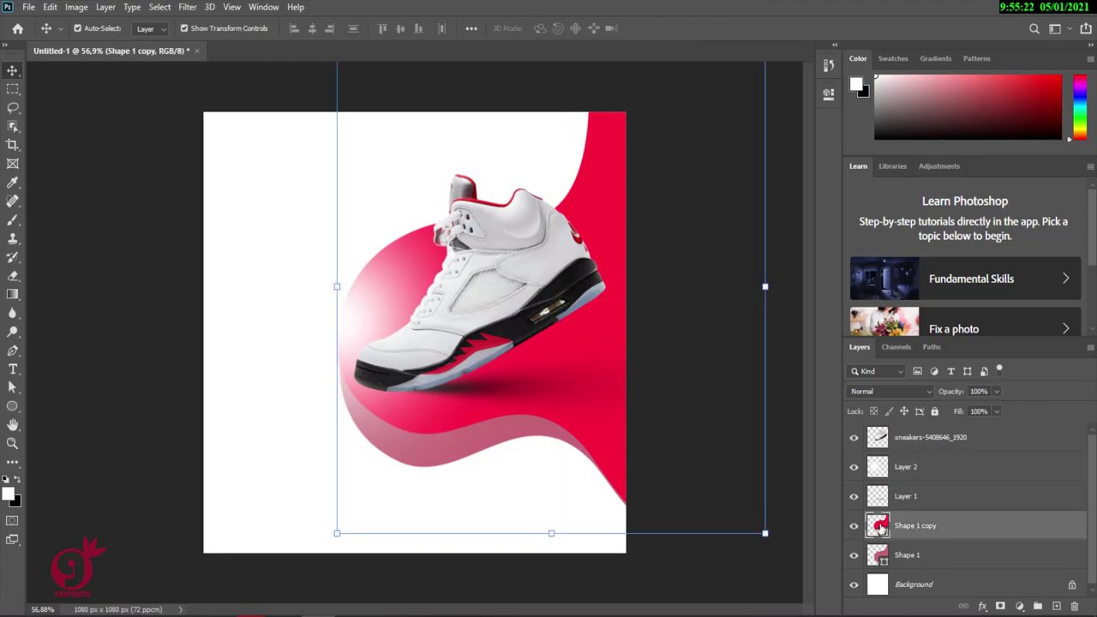
pyautogui.keyDown('ctrl'); pyautogui.click(879, 525); pyautogui.keyUp('ctrl')
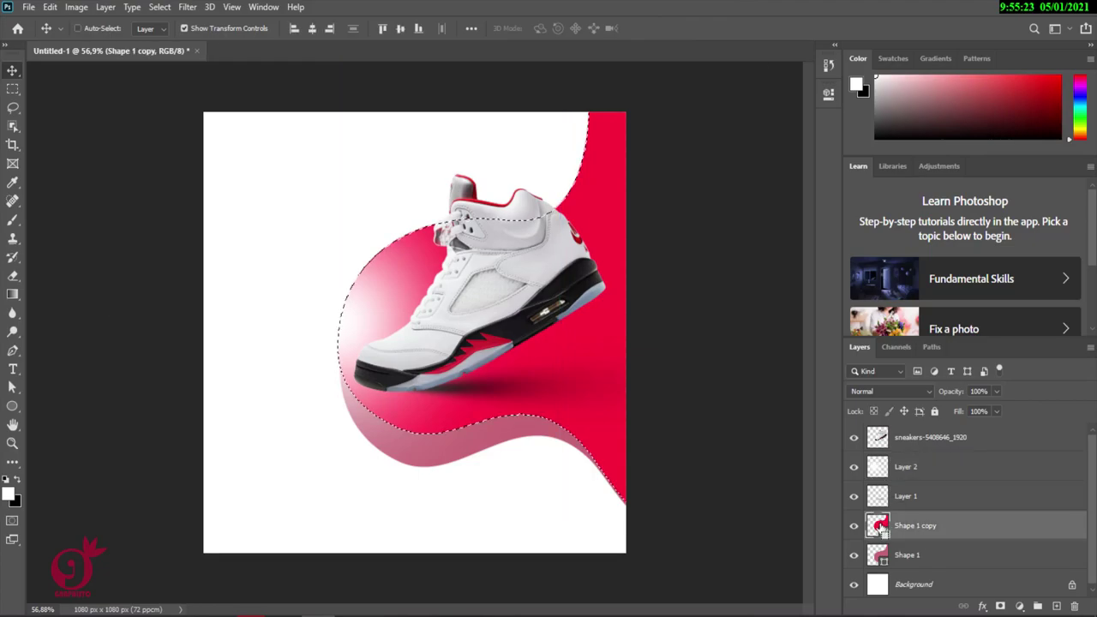
pyautogui.click(901, 467)
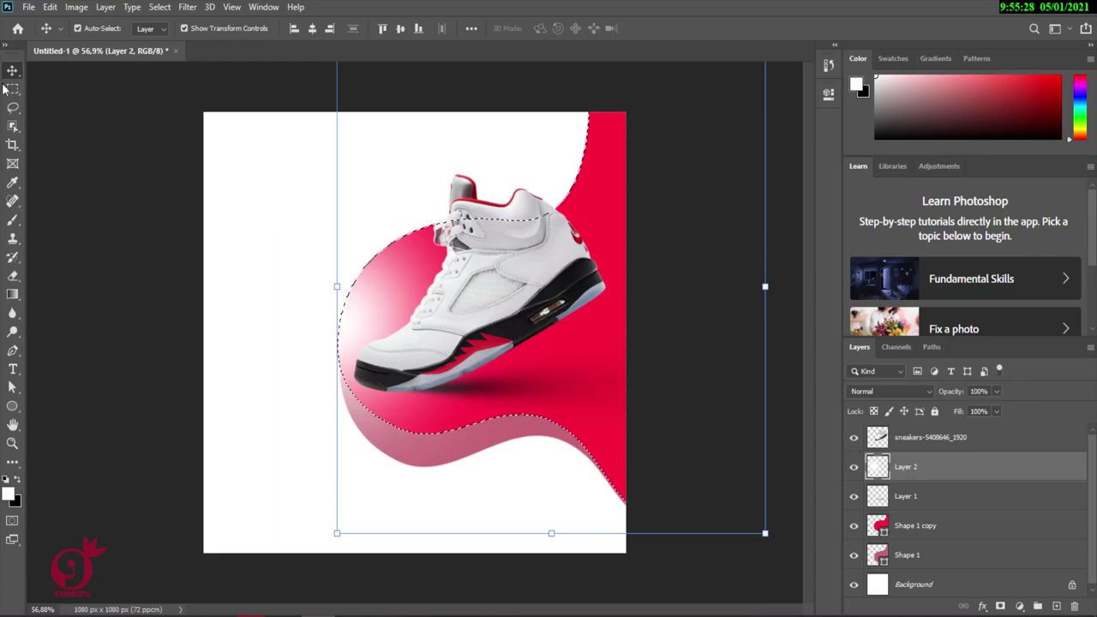
pyautogui.click(163, 7)
pyautogui.click(172, 63)
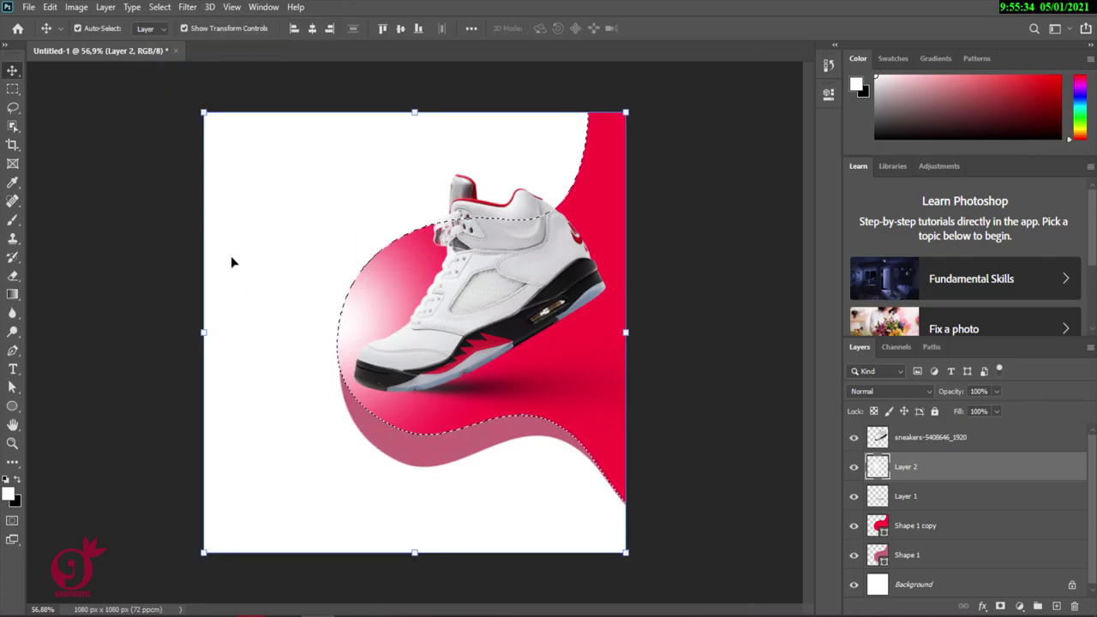
pyautogui.hotkey('ctrl', 'd')
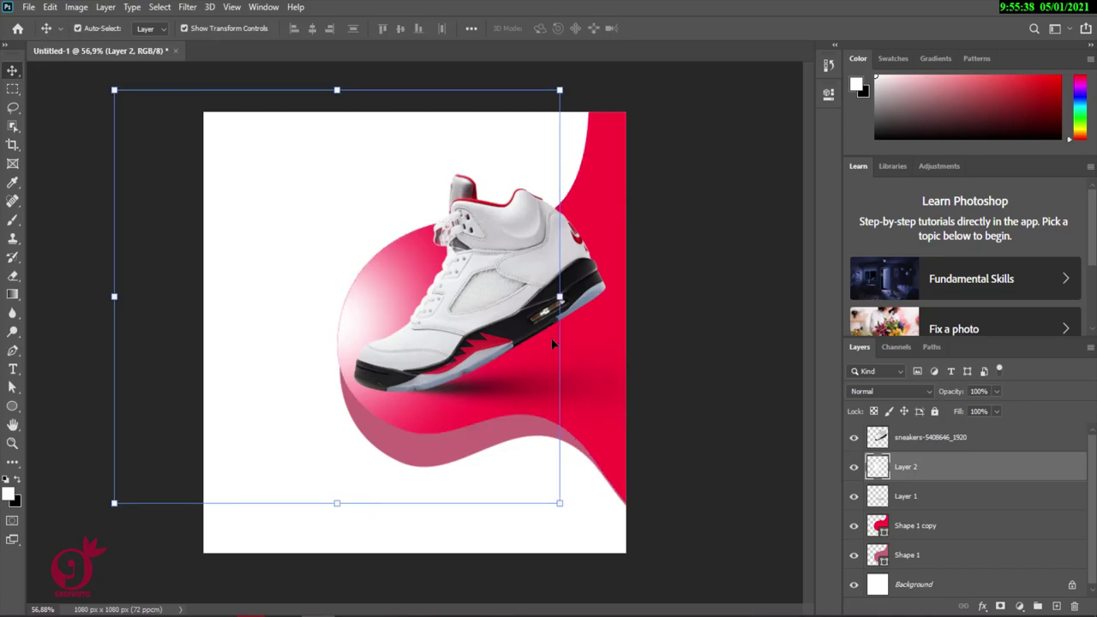
pyautogui.press('Left')
# Step: Set the white glow layer's blend mode to Hard Light and its opacity to 70%
pyautogui.click(925, 392)
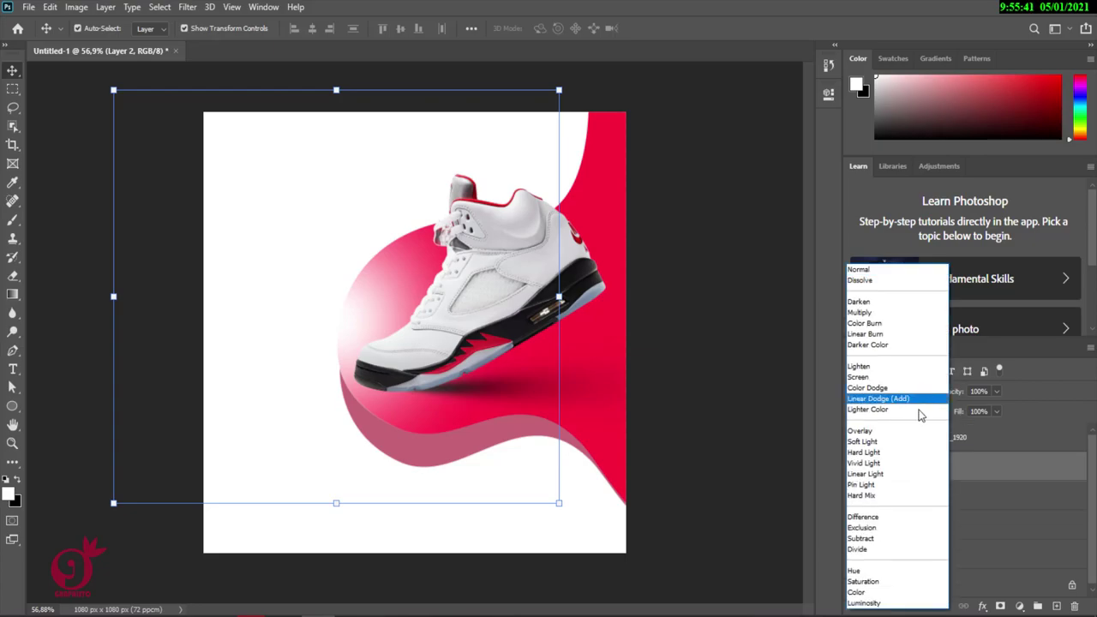
pyautogui.click(915, 454)
pyautogui.click(997, 391)
pyautogui.moveTo(988, 409); pyautogui.dragTo(978, 412)
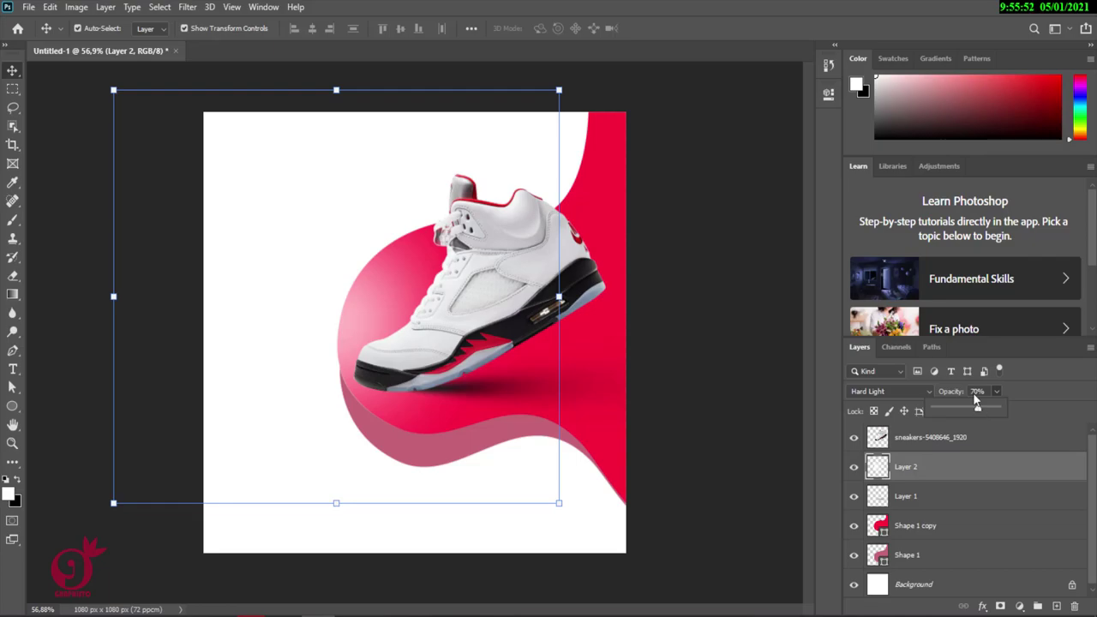
pyautogui.click(697, 203)
# Step: Select the rear wavy shape's layer, Shape 1, and add a gradient overlay to it in its layer style
pyautogui.click(576, 283)
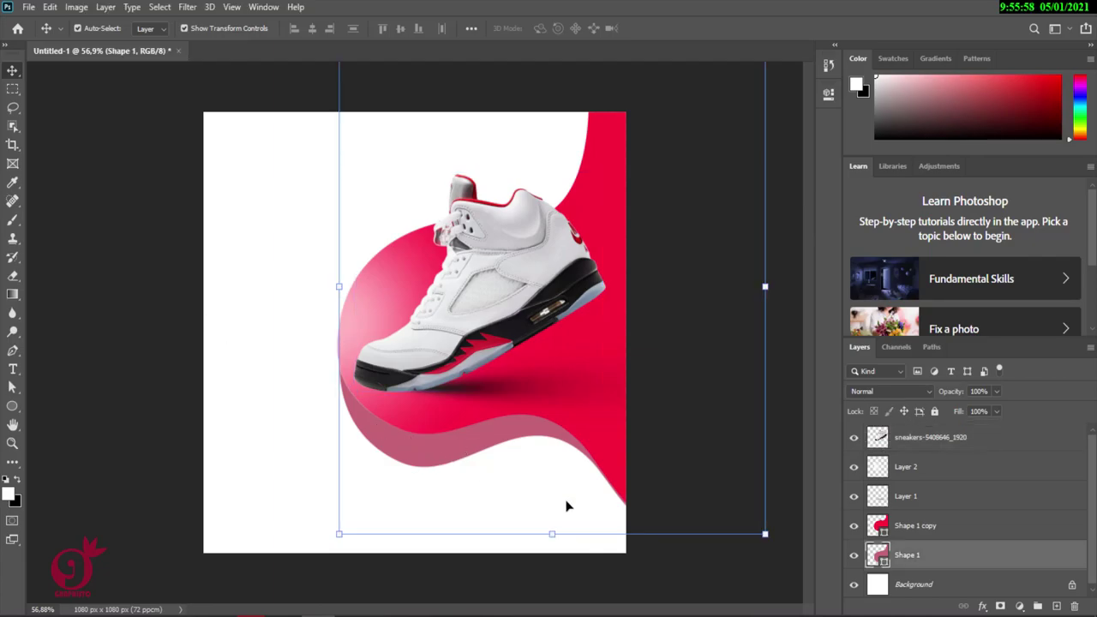
pyautogui.rightClick(972, 555)
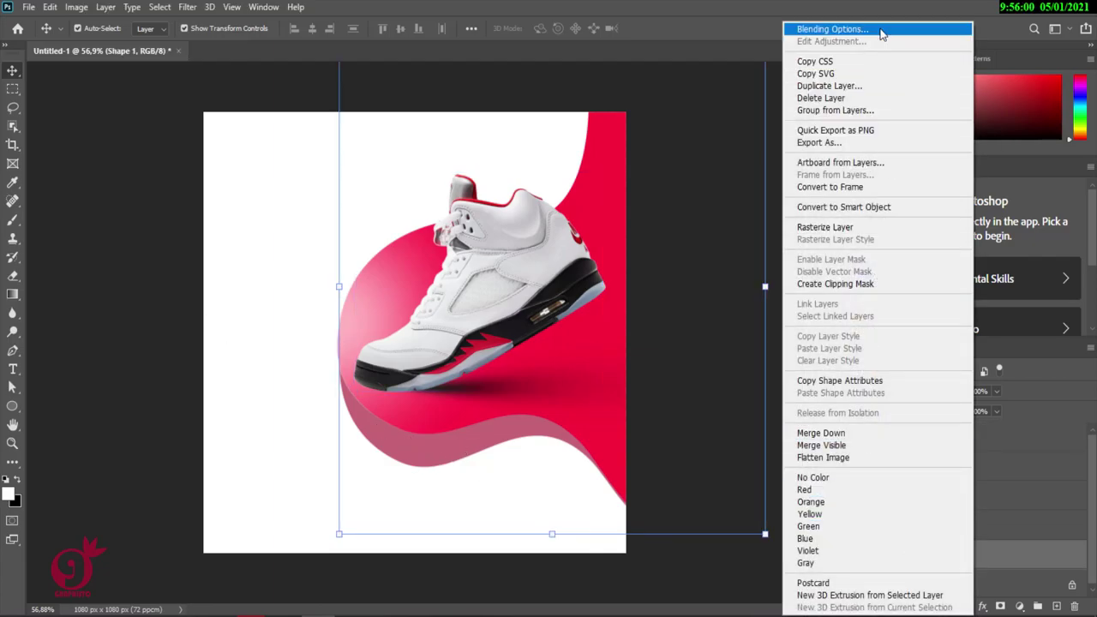
pyautogui.click(880, 33)
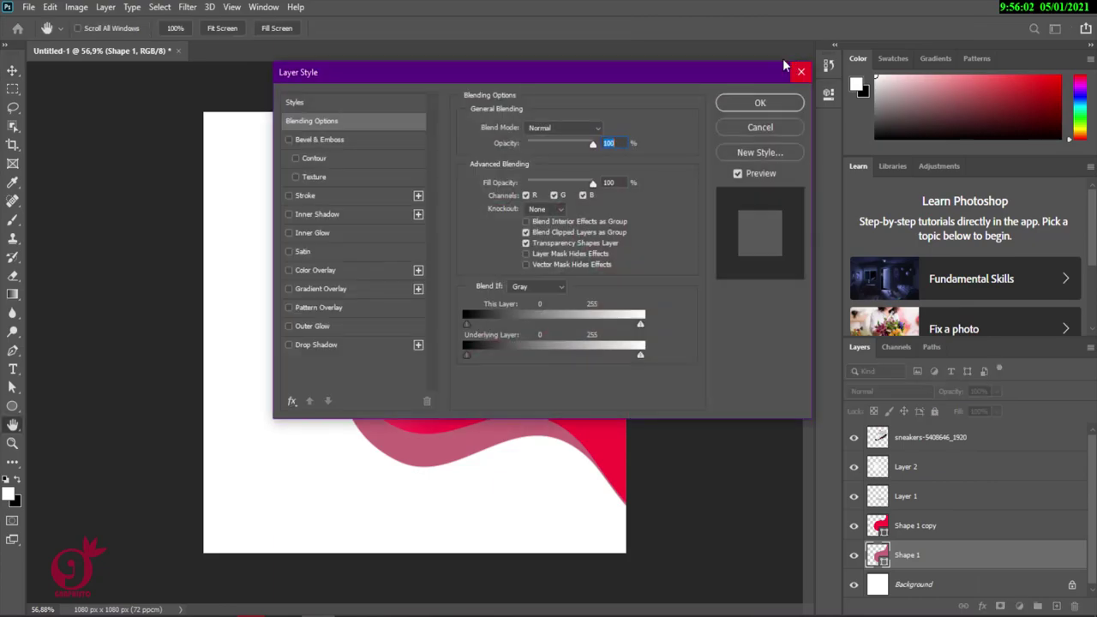
pyautogui.moveTo(612, 66); pyautogui.dragTo(840, 48)
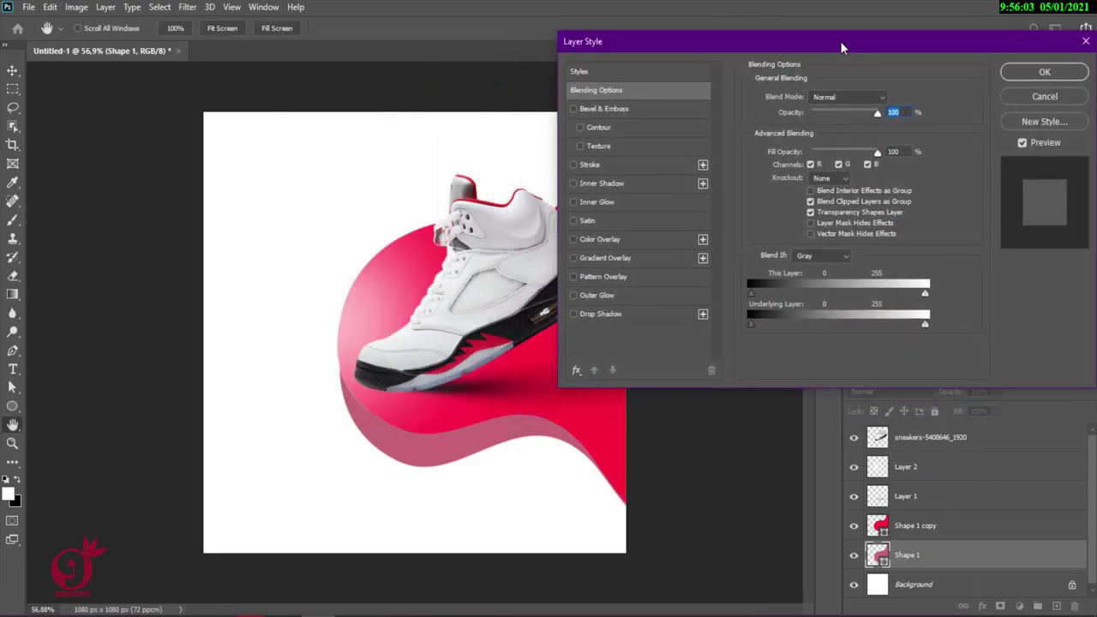
pyautogui.click(619, 259)
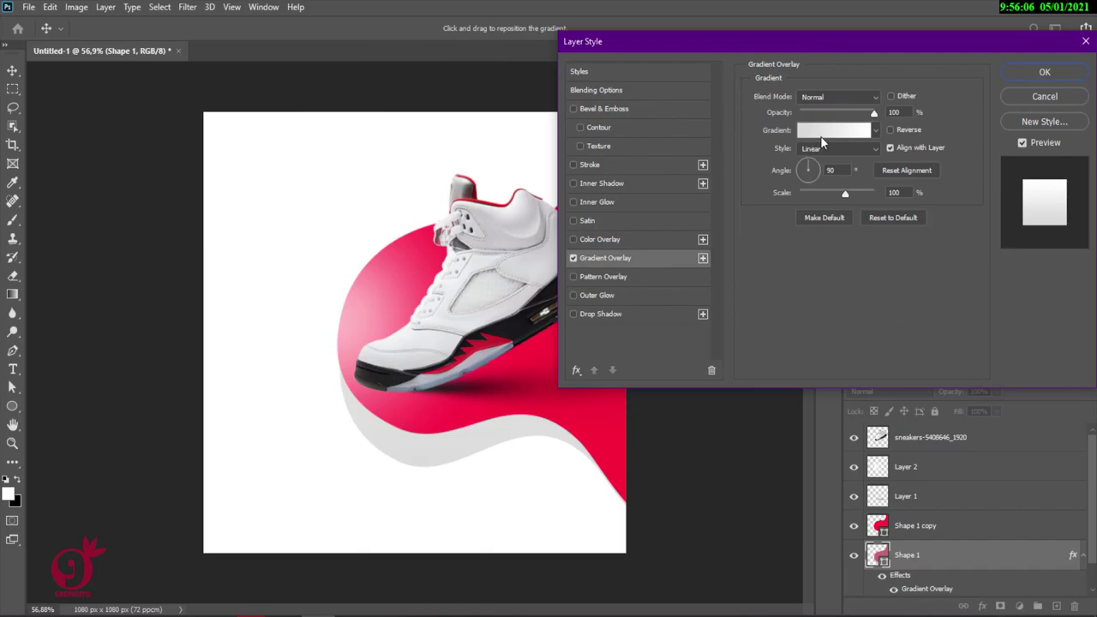
# Step: Apply the Red_05 preset from the Reds gradient folder to the rear shape's gradient overlay
pyautogui.click(821, 133)
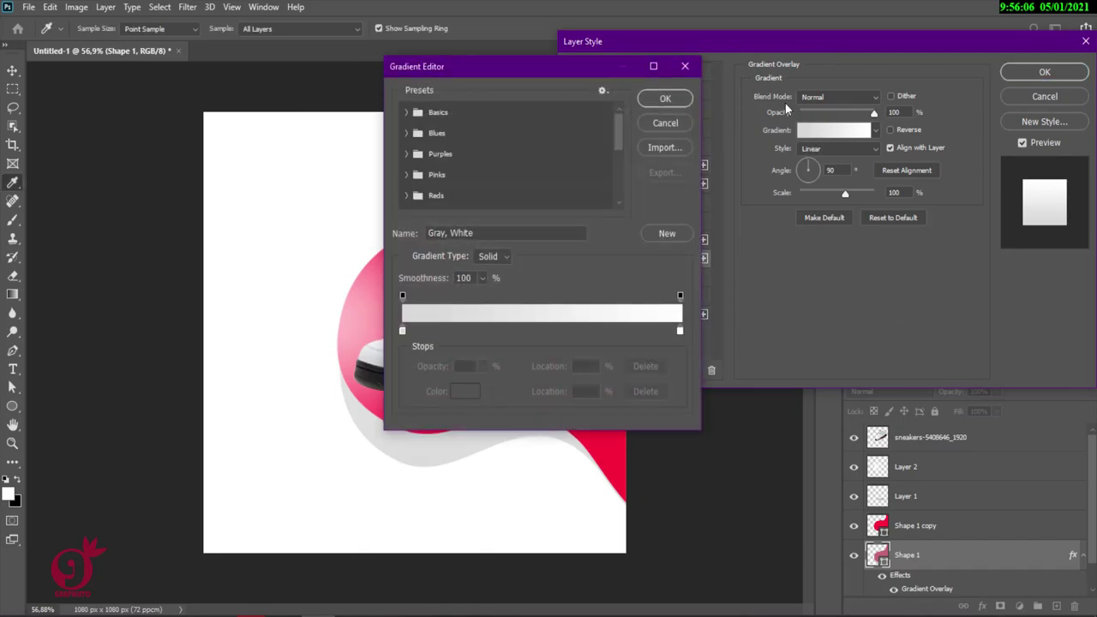
pyautogui.scroll(-1, 412, 179)
pyautogui.click(408, 174)
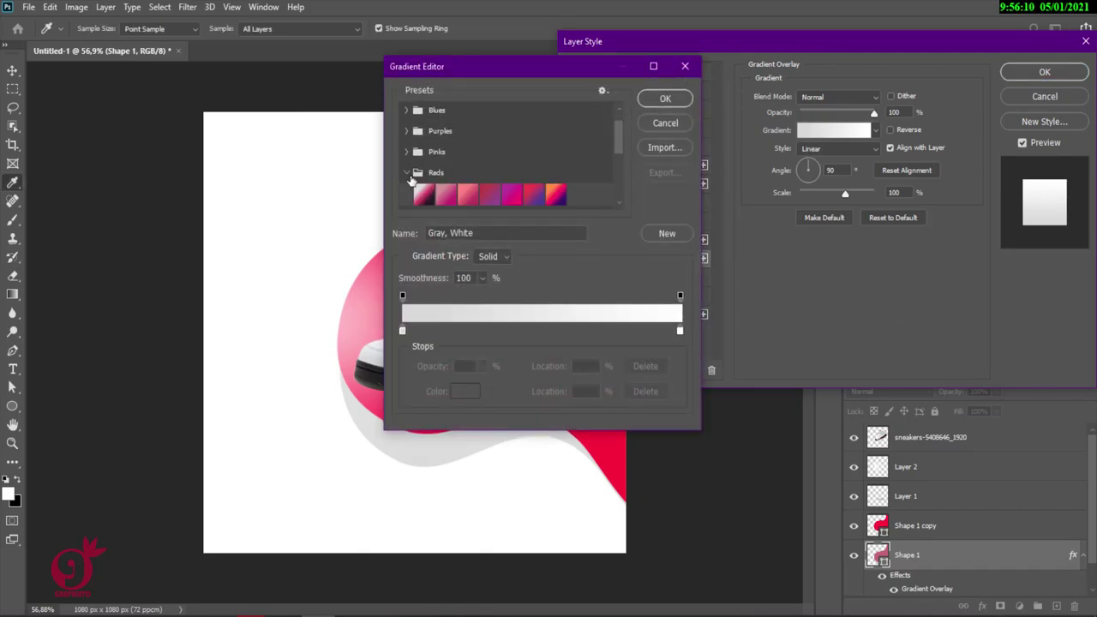
pyautogui.scroll(-2, 529, 167)
pyautogui.moveTo(590, 70); pyautogui.dragTo(895, 40)
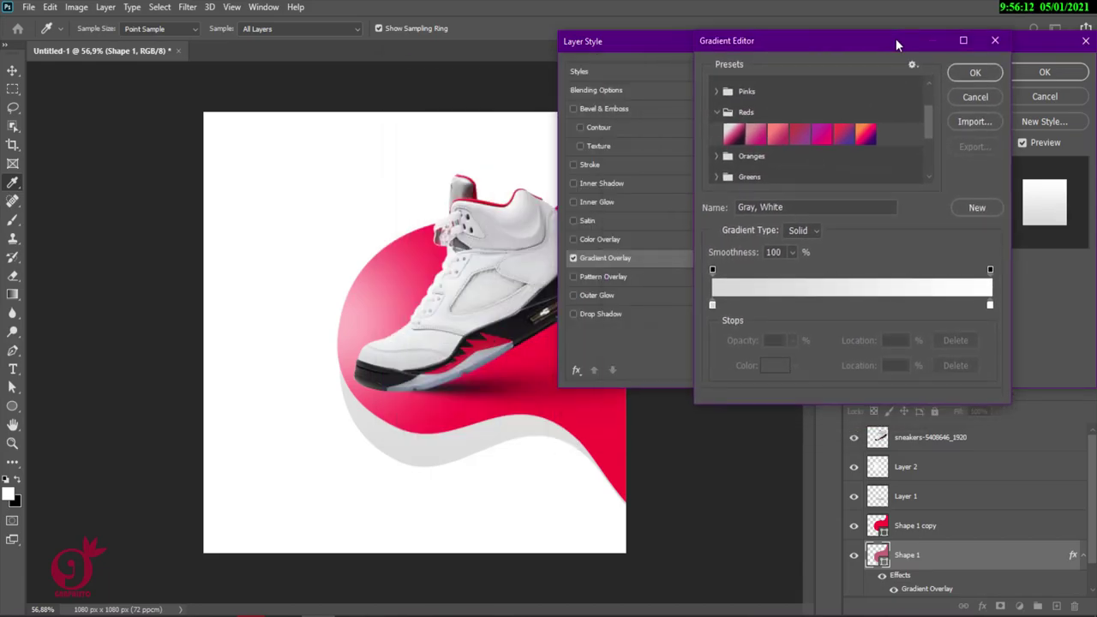
pyautogui.click(779, 134)
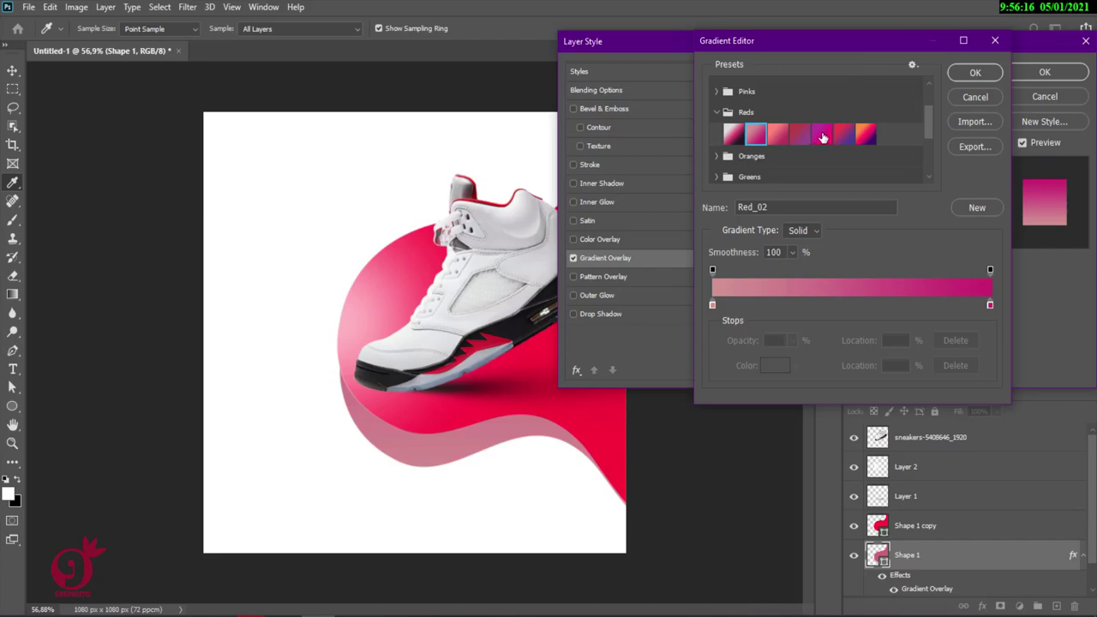
pyautogui.click(821, 135)
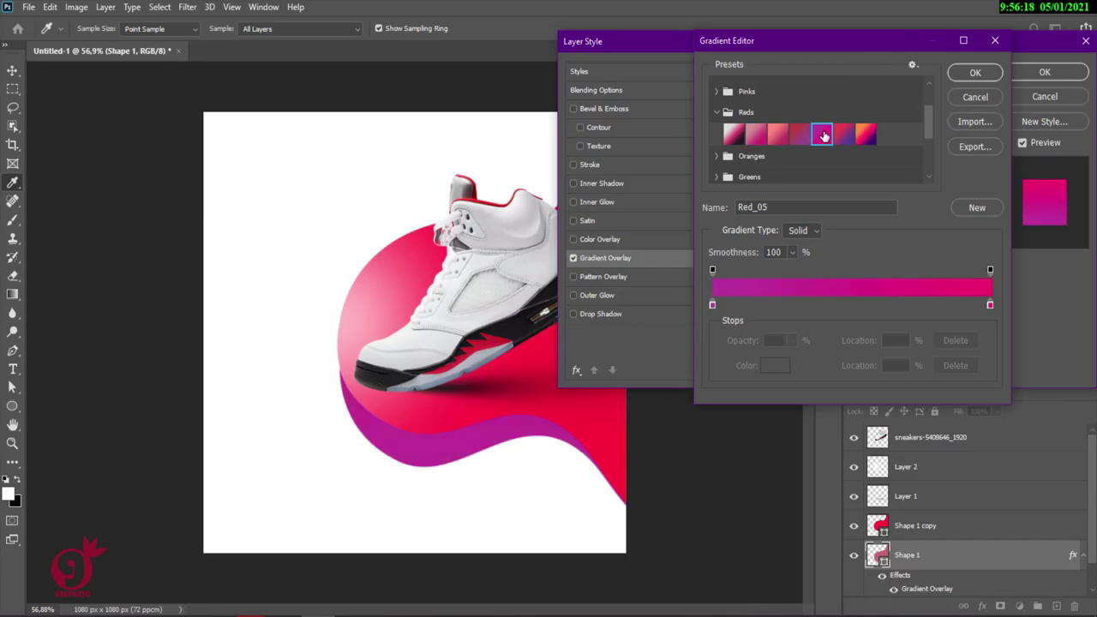
pyautogui.click(973, 75)
# Step: Set the rear shape's gradient overlay to Reflected style, angle -167° and scale 59%, apply the layer style and deselect the layer
pyautogui.moveTo(819, 161); pyautogui.dragTo(803, 179)
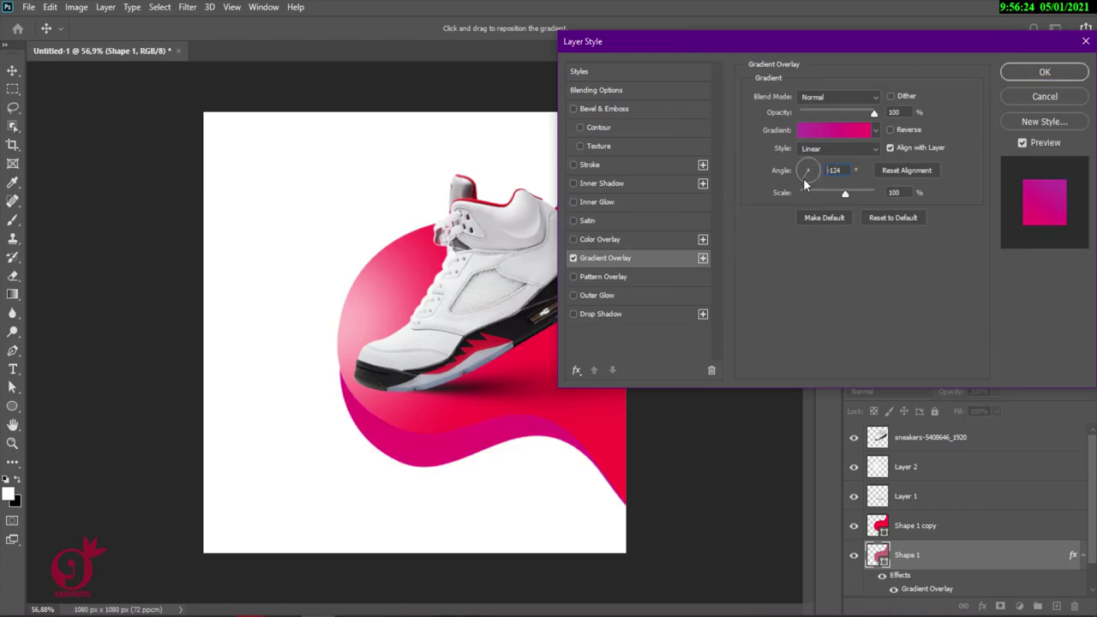
pyautogui.click(883, 195)
pyautogui.click(867, 150)
pyautogui.click(837, 193)
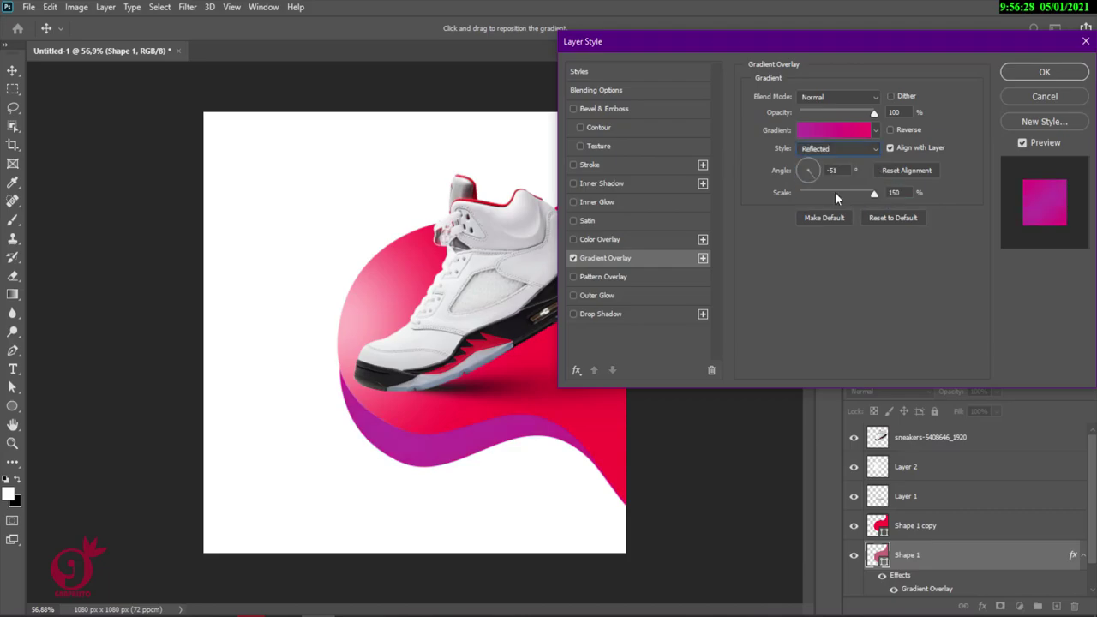
pyautogui.moveTo(806, 178)
pyautogui.mouseDown()
pyautogui.moveTo(796, 175)
pyautogui.moveTo(844, 188)
pyautogui.moveTo(818, 192)
pyautogui.mouseUp()
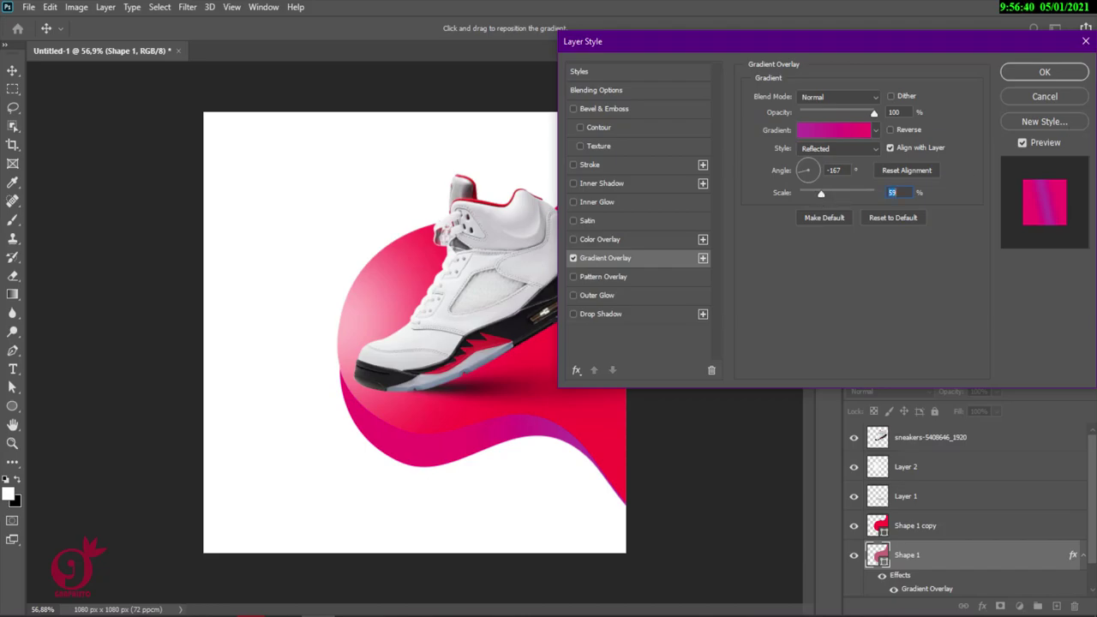
pyautogui.click(1043, 71)
pyautogui.click(701, 398)
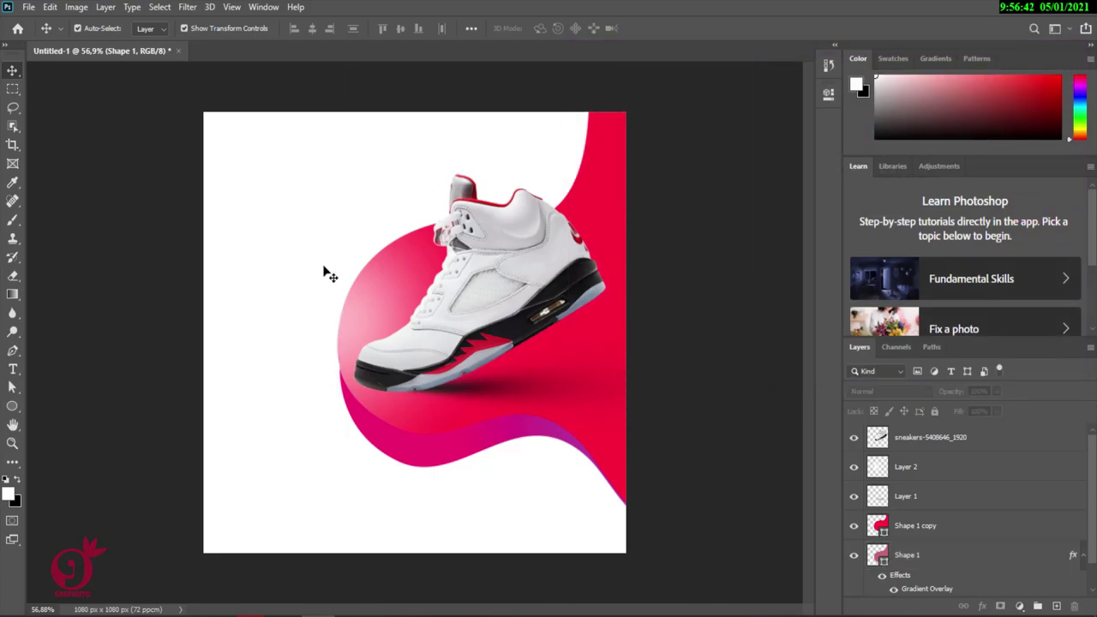
# Step: Group the two wavy shape layers, Shape 1 copy and Shape 1, and duplicate the group
pyautogui.click(915, 526)
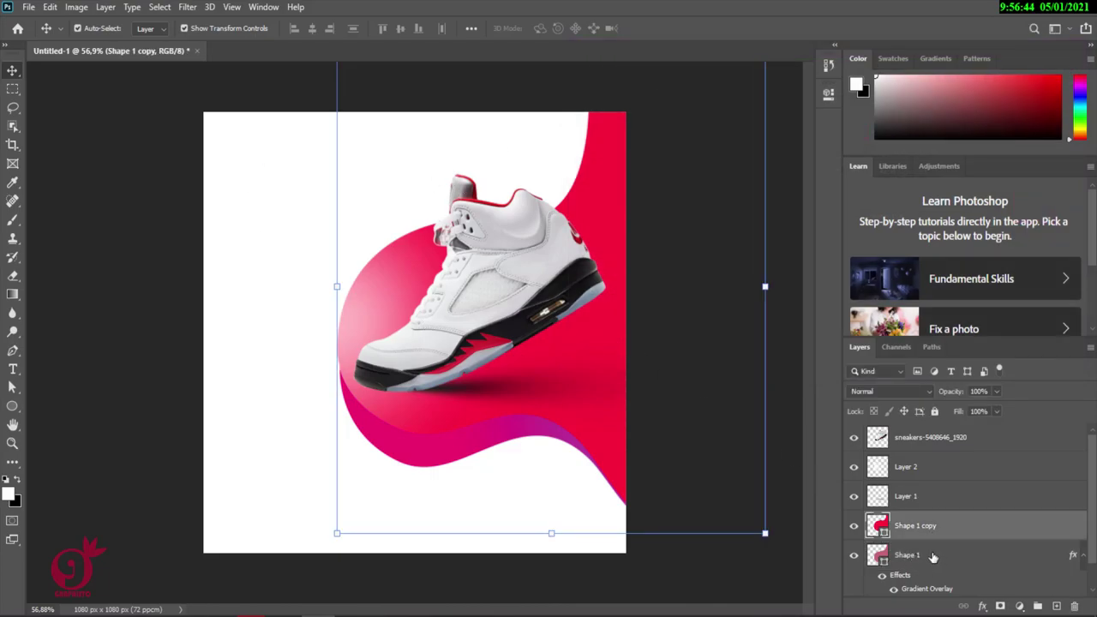
pyautogui.keyDown('shift'); pyautogui.click(934, 557); pyautogui.keyUp('shift')
pyautogui.hotkey('ctrl', 'g')
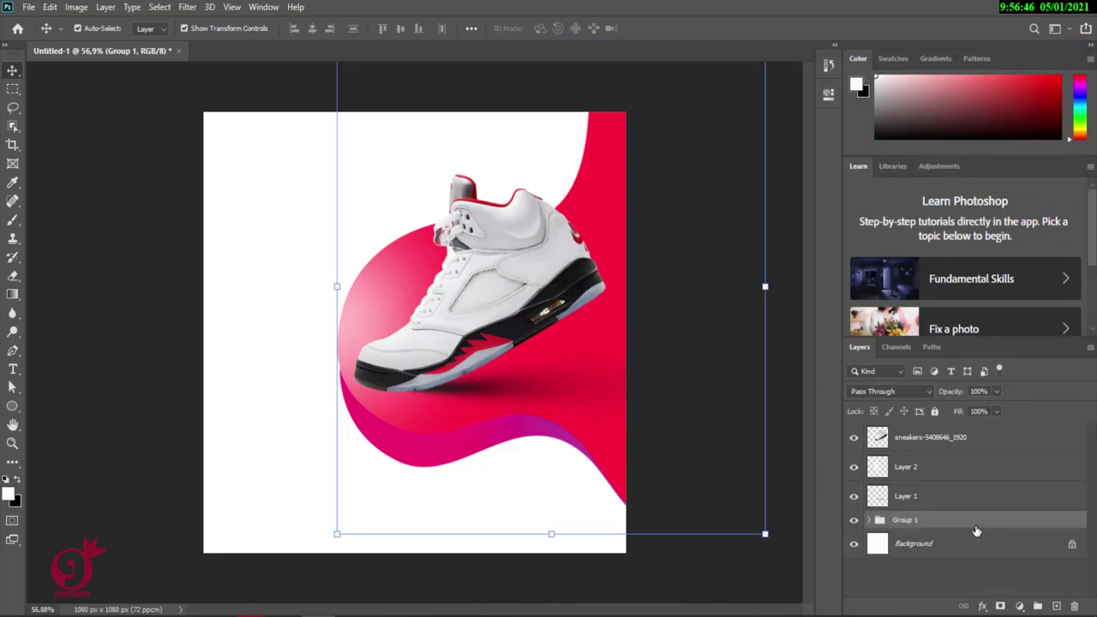
pyautogui.moveTo(1053, 521); pyautogui.dragTo(1057, 606)
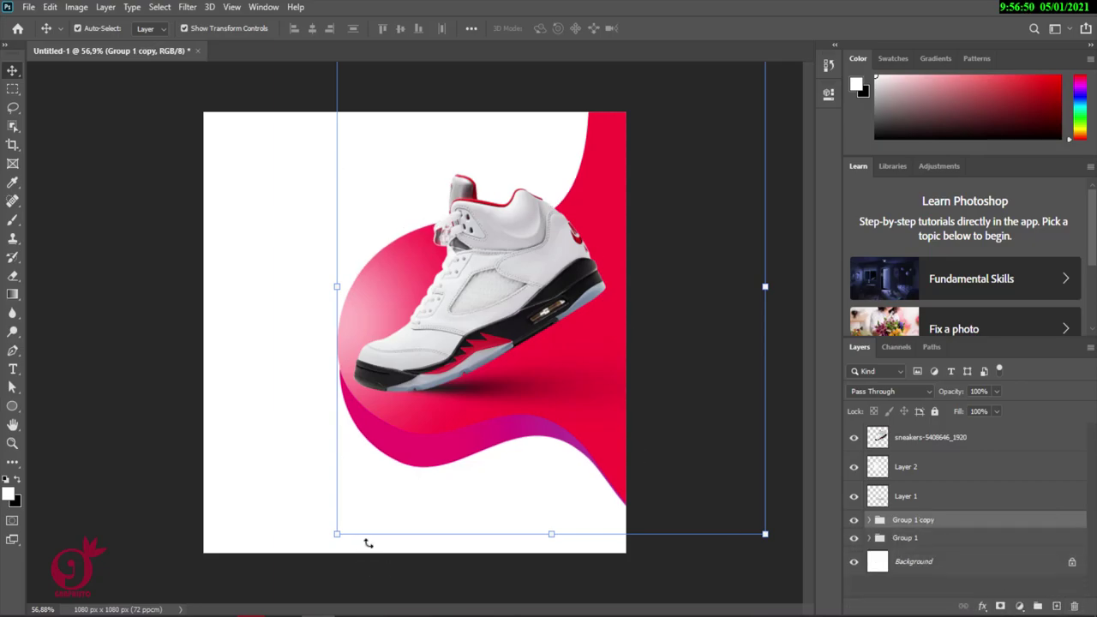
# Step: Rotate the duplicated shape group and move it so its wavy edge fills the lower left side of the canvas
pyautogui.hotkey('ctrl', 't')
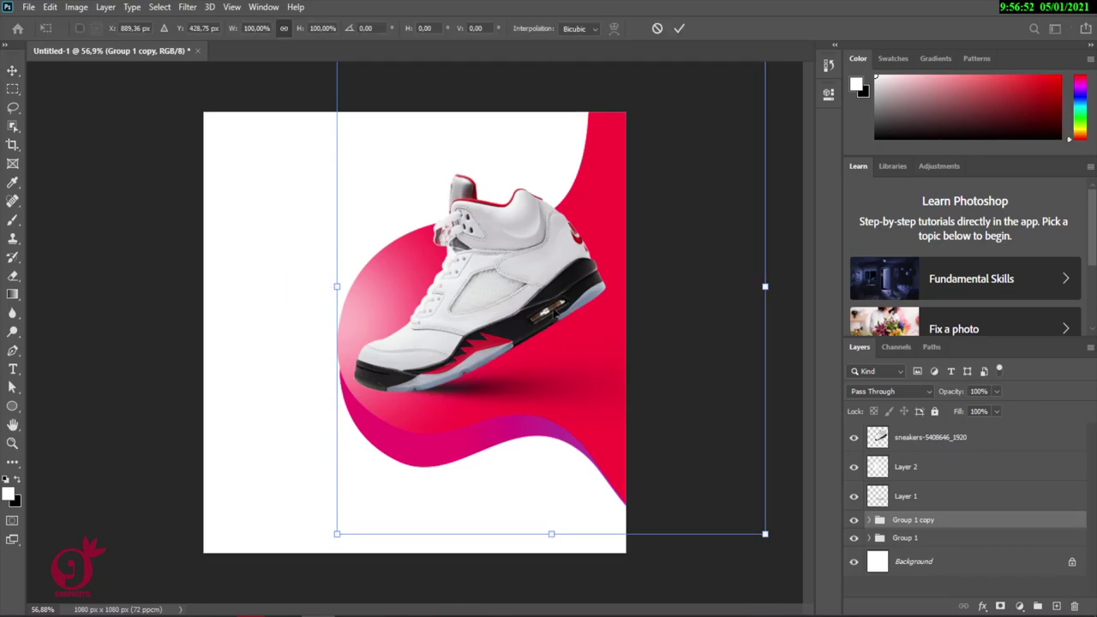
pyautogui.moveTo(779, 557); pyautogui.dragTo(631, 181)
pyautogui.moveTo(489, 171); pyautogui.dragTo(116, 354)
pyautogui.click(679, 28)
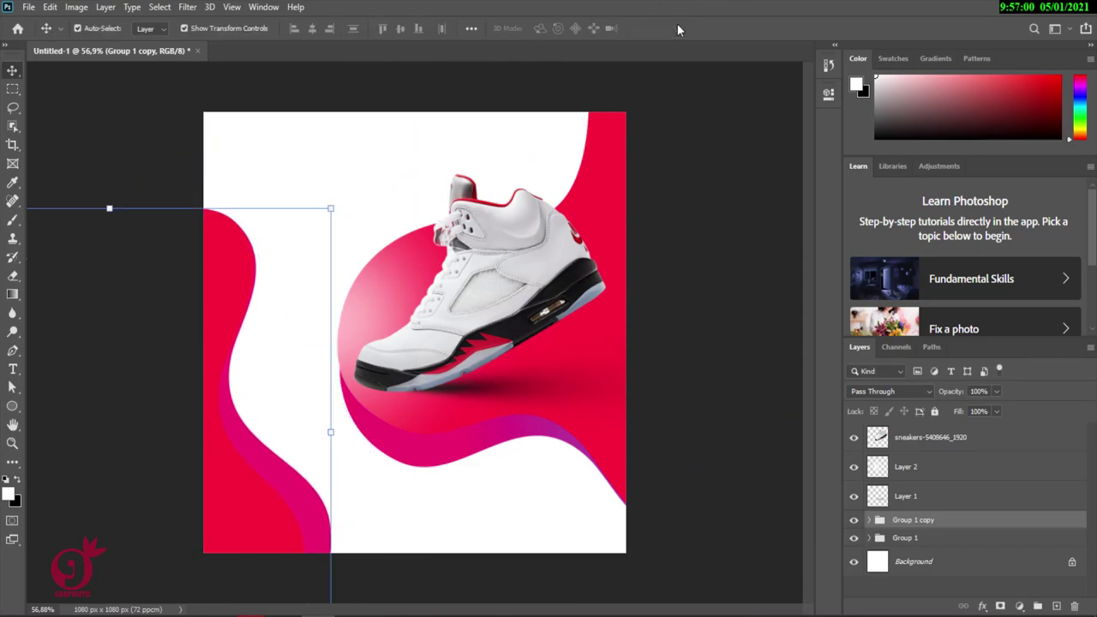
# Step: Add a Reflected gradient overlay to the red shape in the duplicated group, with angle 1° and scale 114%
pyautogui.click(232, 515)
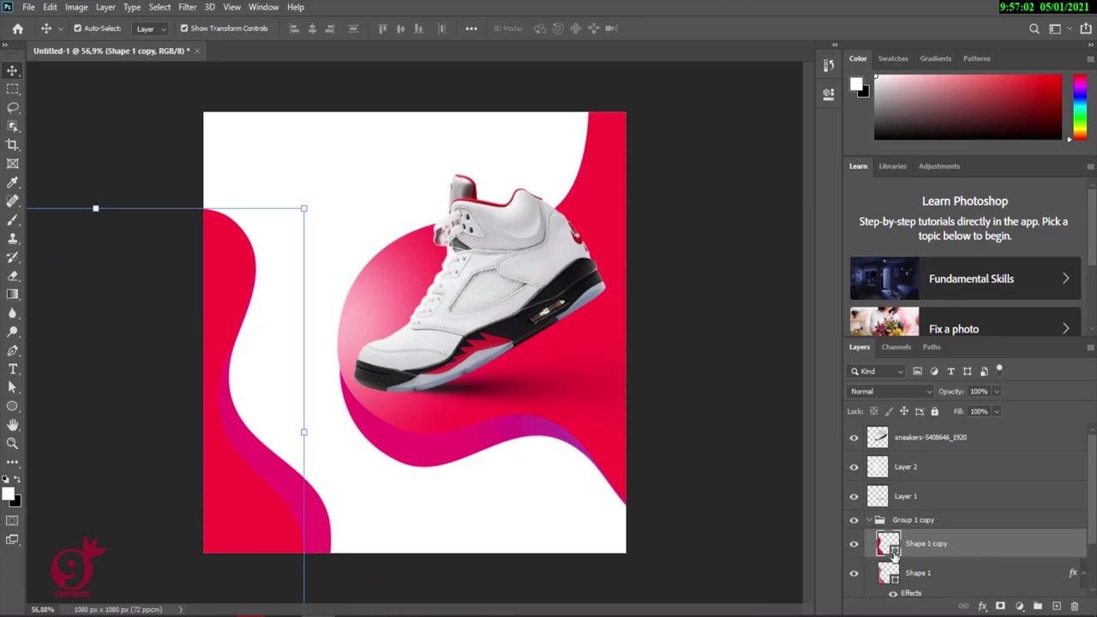
pyautogui.rightClick(971, 548)
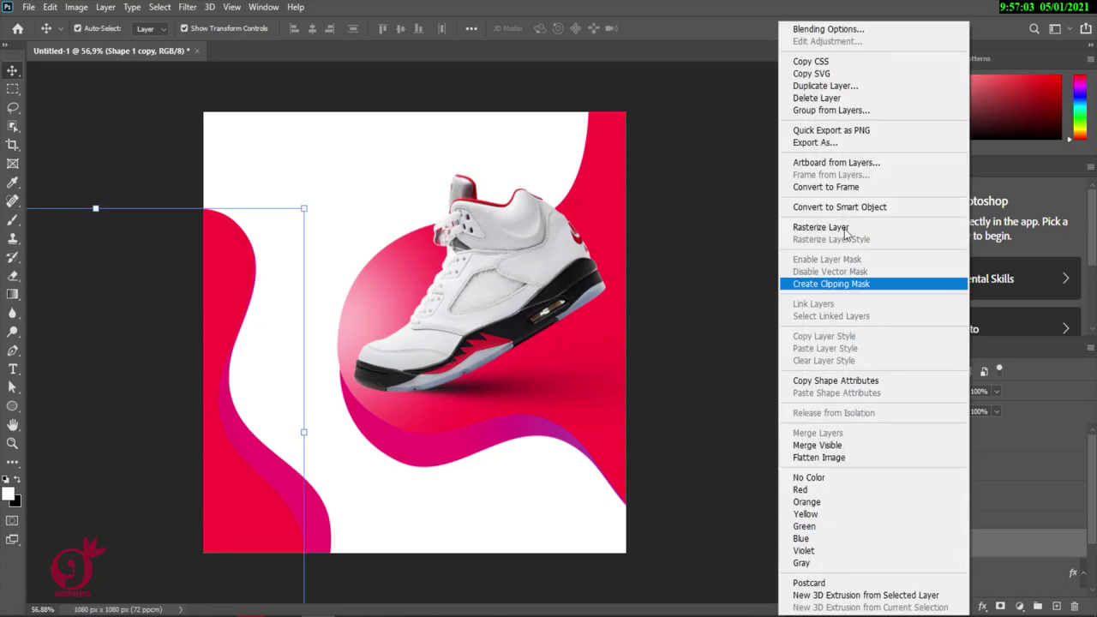
pyautogui.click(857, 26)
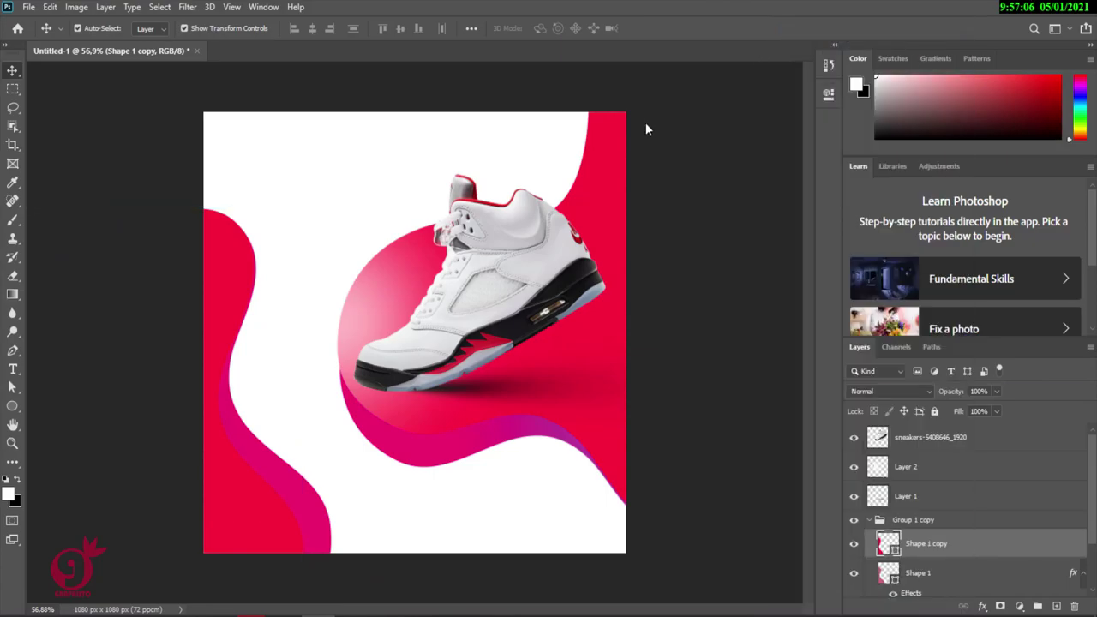
pyautogui.click(608, 257)
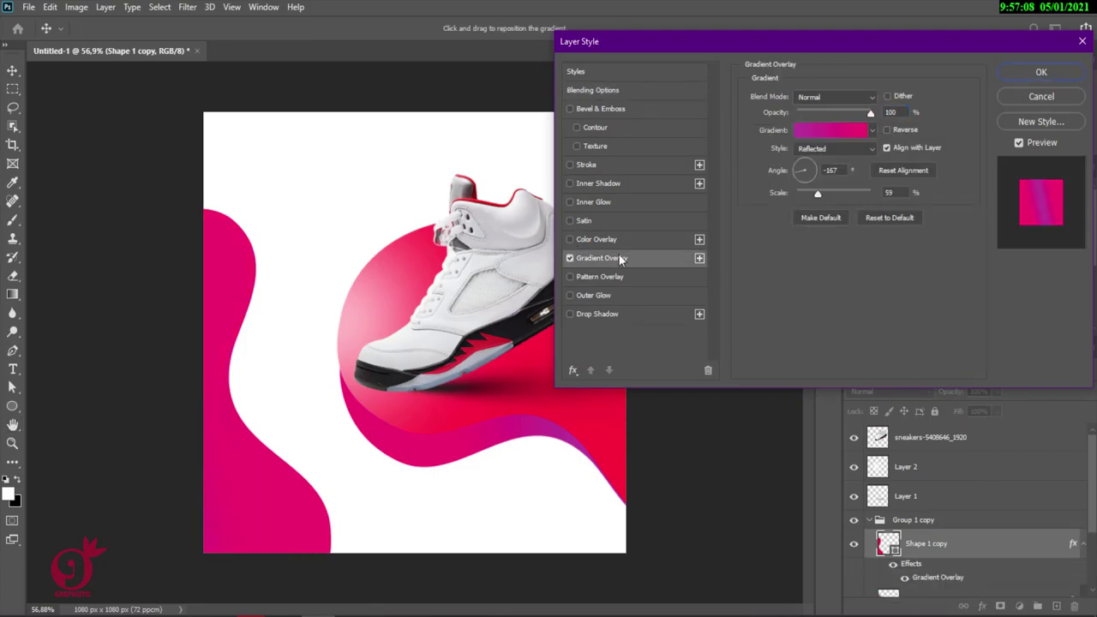
pyautogui.moveTo(802, 173); pyautogui.dragTo(851, 195)
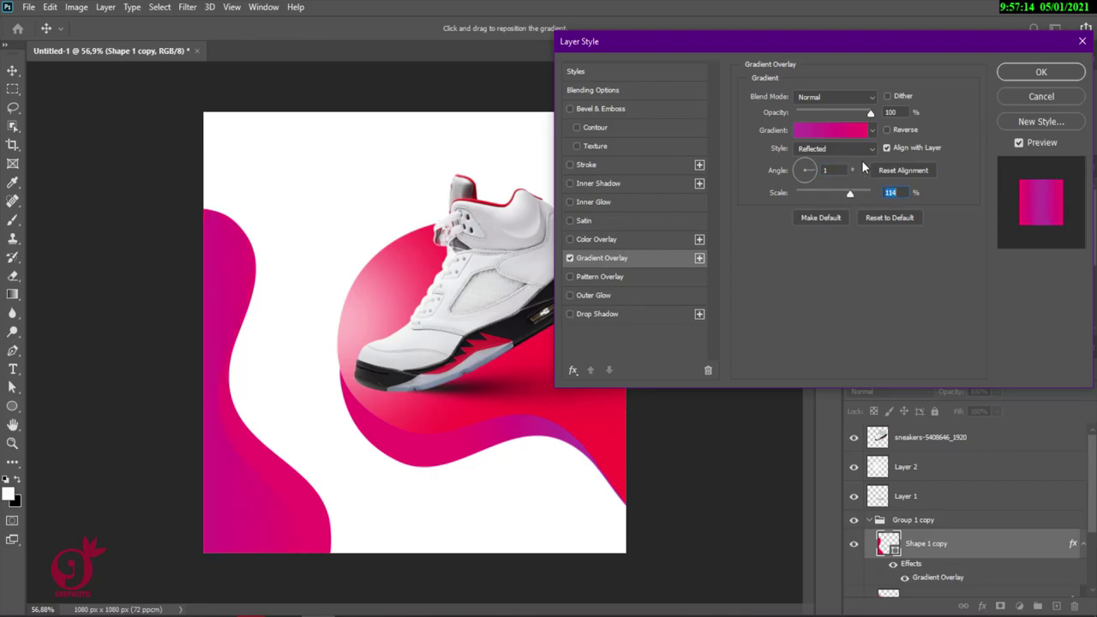
# Step: Recolor the overlay gradient's starting stop with the red sampled from the large shape beneath the sneaker
pyautogui.click(840, 137)
pyautogui.click(712, 305)
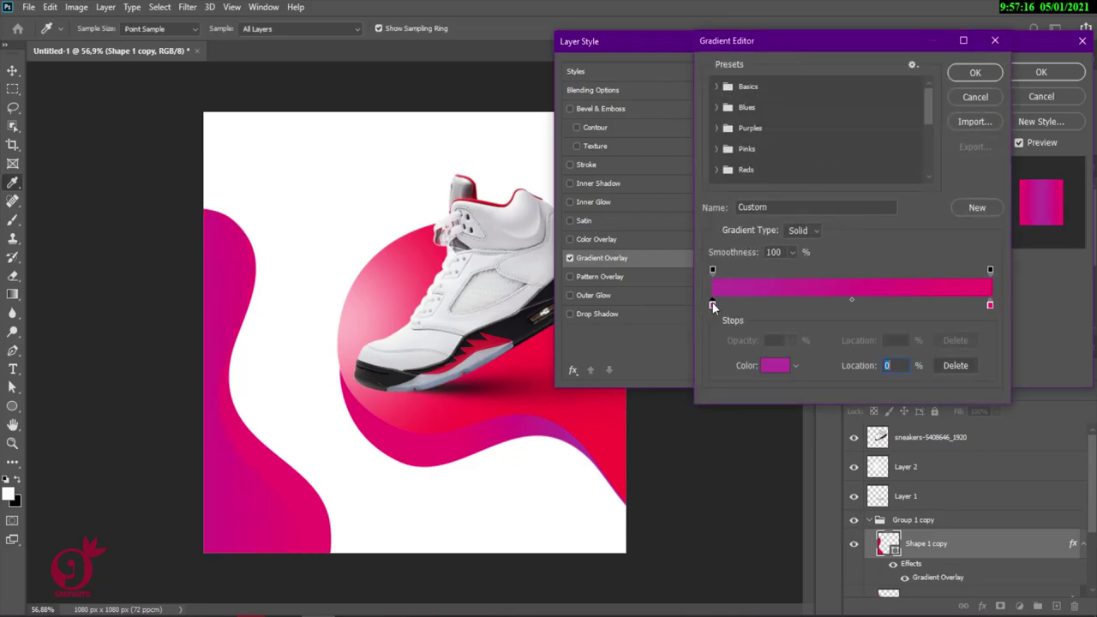
pyautogui.click(771, 365)
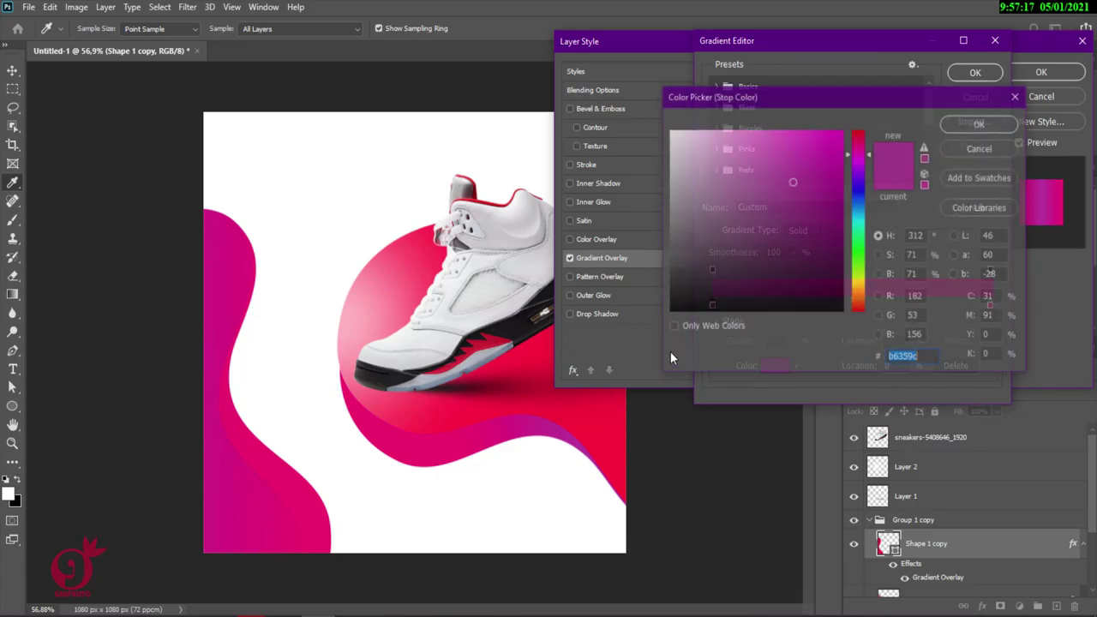
pyautogui.click(530, 367)
pyautogui.click(977, 124)
# Step: Set the overlay gradient's end stop to the light red f4596c and apply the gradient and layer style
pyautogui.click(989, 305)
pyautogui.click(771, 367)
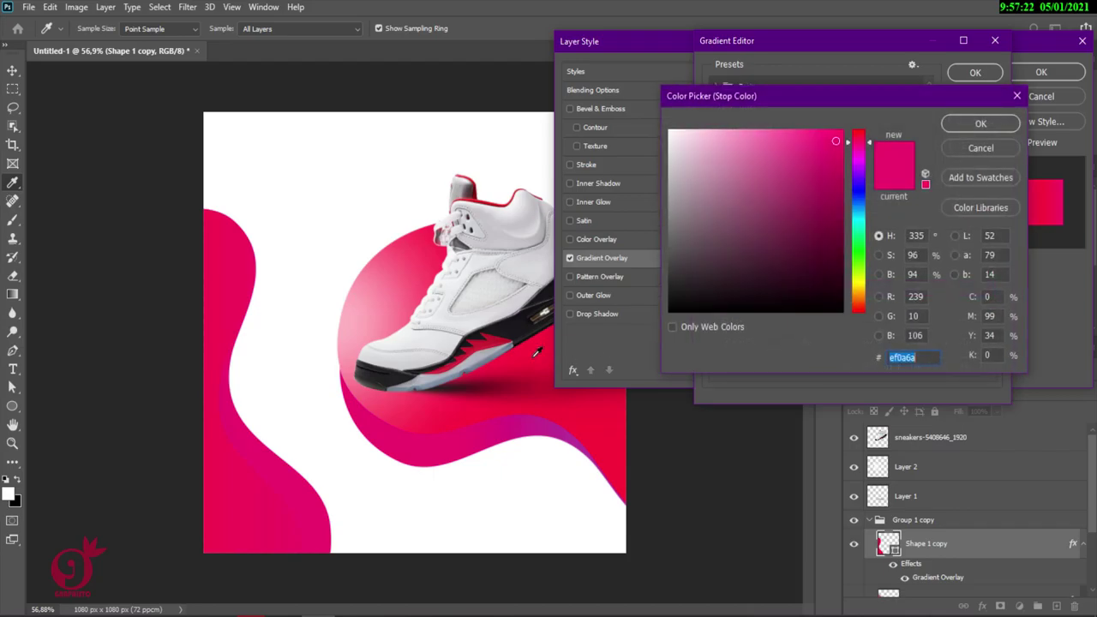
pyautogui.click(496, 335)
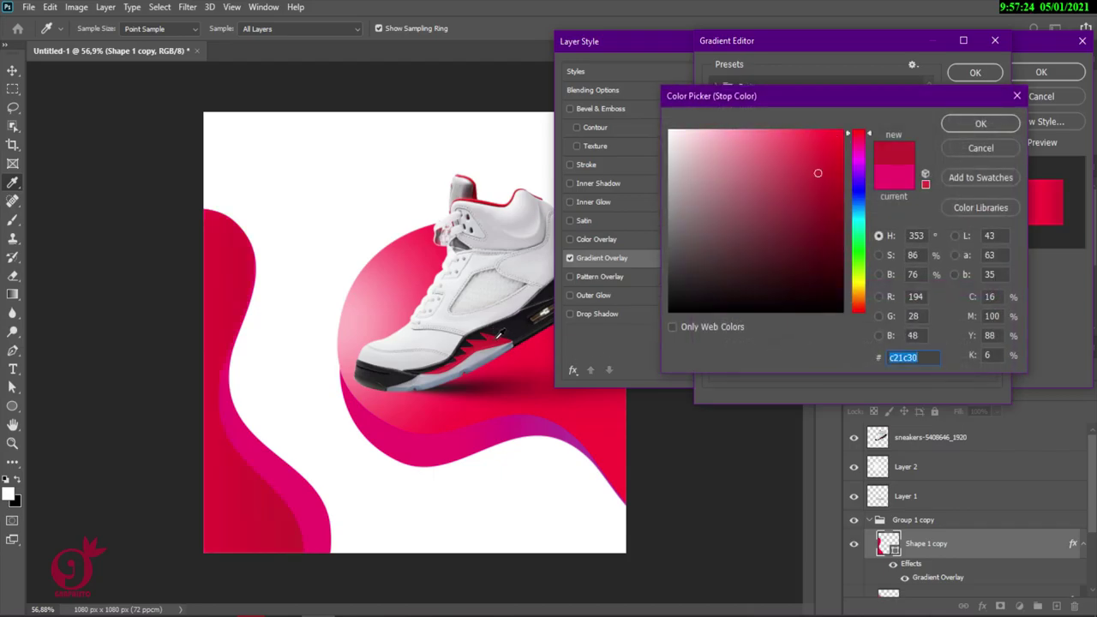
pyautogui.moveTo(818, 174); pyautogui.dragTo(778, 136)
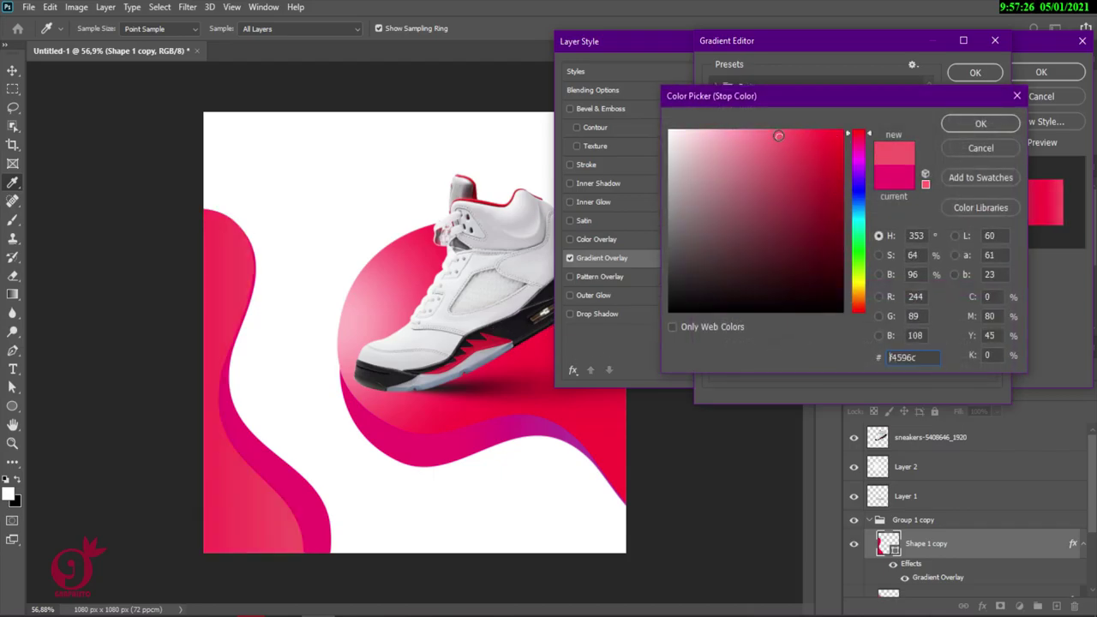
pyautogui.click(997, 124)
pyautogui.click(982, 71)
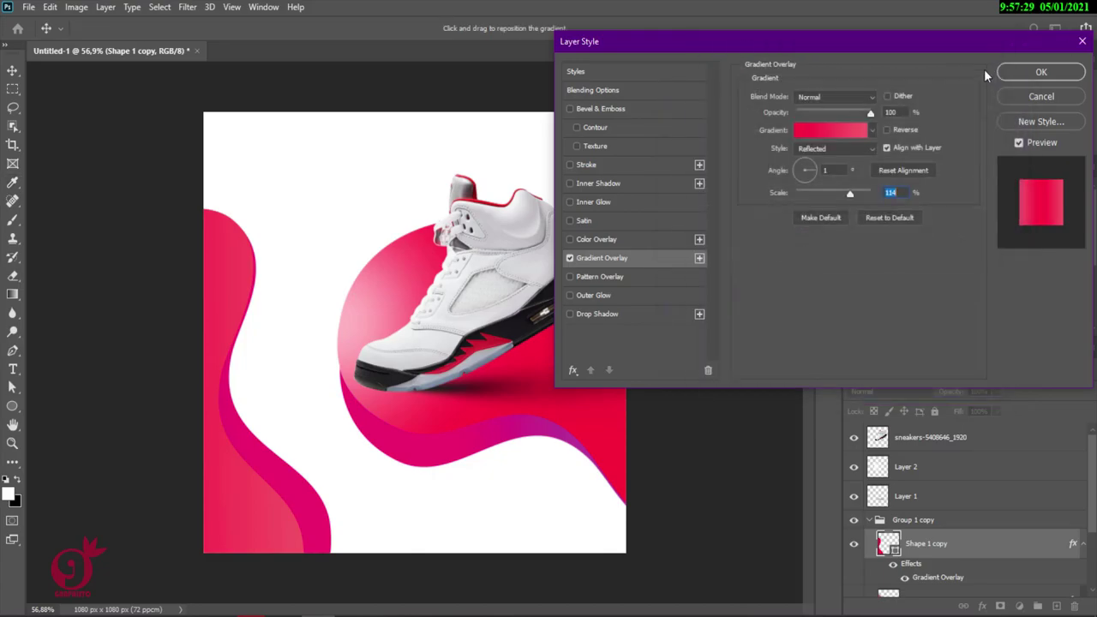
pyautogui.click(1050, 73)
# Step: Enlarge the sneaker slightly to about 101% and apply the transform
pyautogui.click(538, 253)
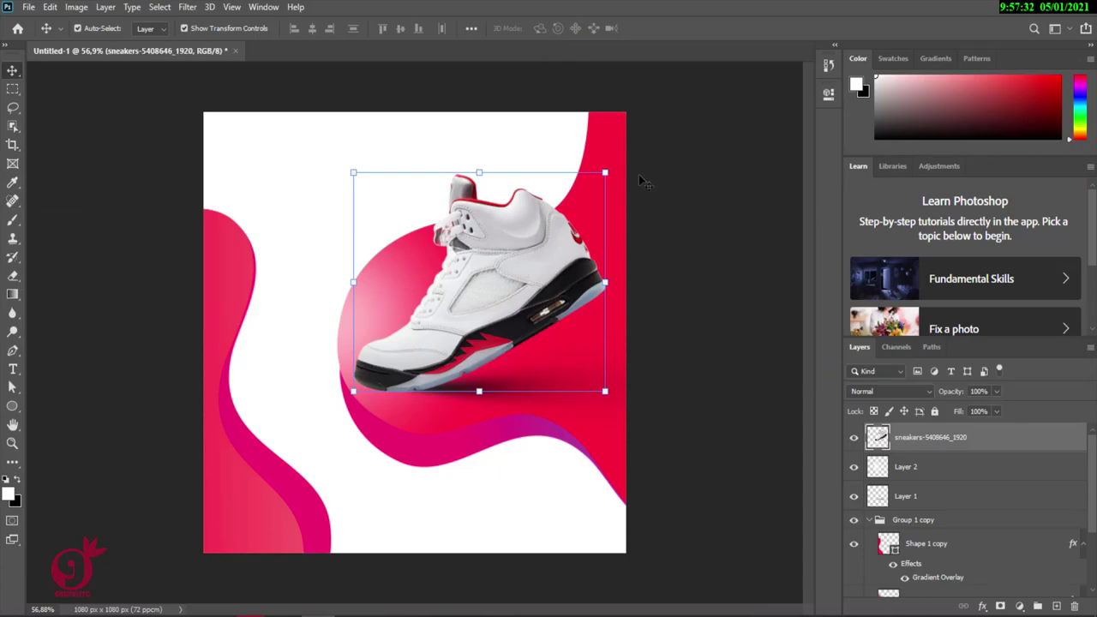
pyautogui.moveTo(604, 172)
pyautogui.mouseDown()
pyautogui.moveTo(614, 153)
pyautogui.moveTo(608, 170)
pyautogui.mouseUp()
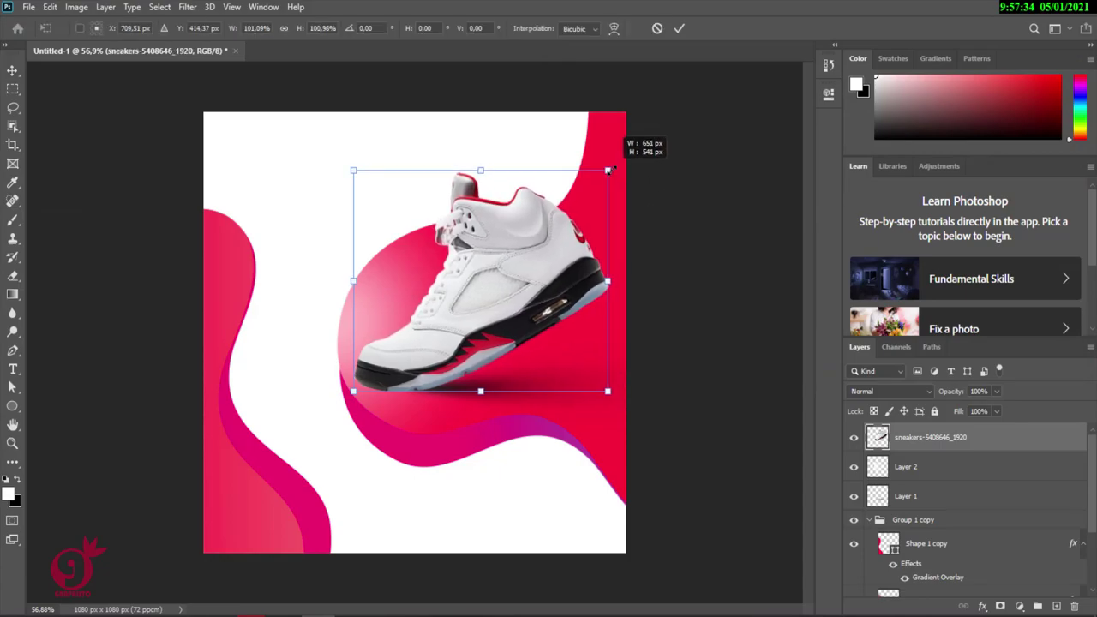
pyautogui.click(678, 28)
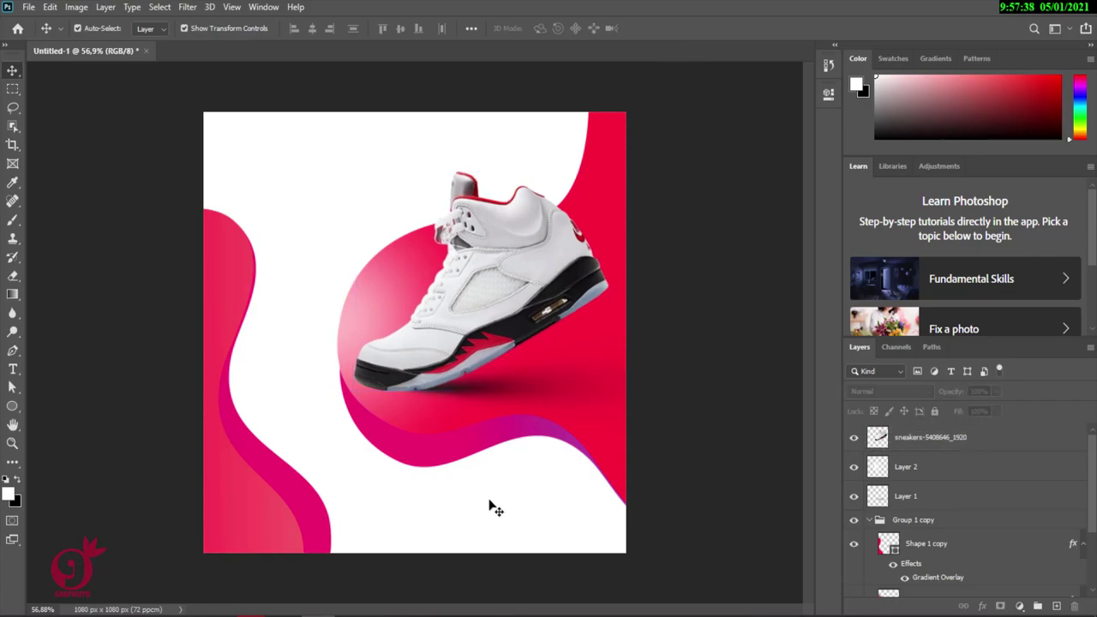
# Step: Draw a closed white Pen tool shape about 564 × 323 px over the large wavy shape's lower right part, with a curved lower edge
pyautogui.click(13, 351)
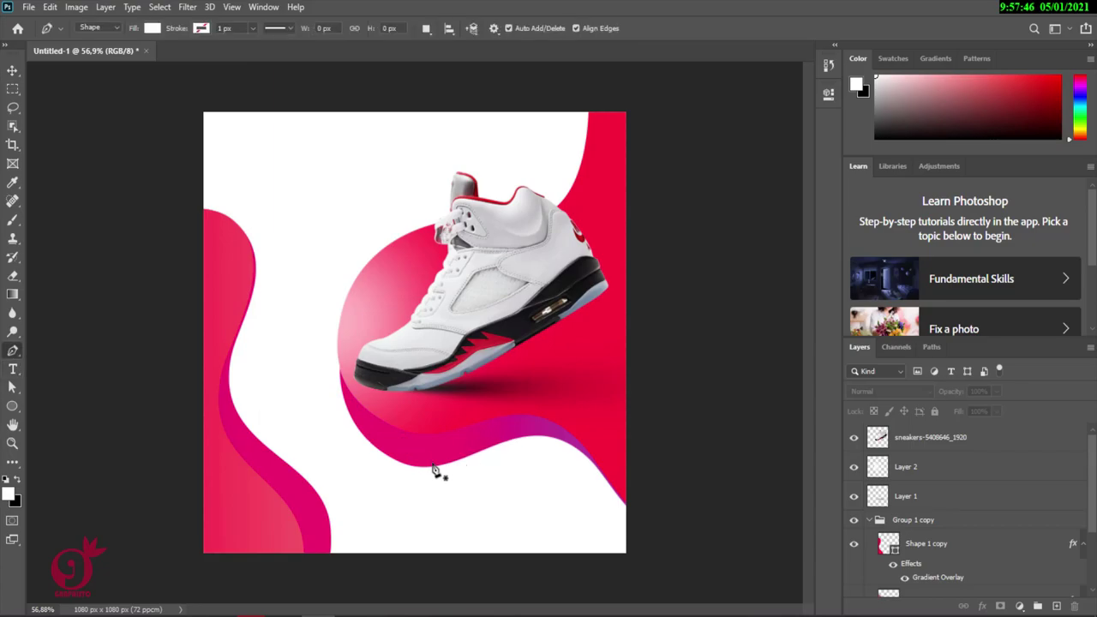
pyautogui.click(428, 462)
pyautogui.moveTo(548, 498); pyautogui.dragTo(613, 470)
pyautogui.moveTo(628, 507); pyautogui.dragTo(638, 531)
pyautogui.click(646, 449)
pyautogui.click(554, 390)
pyautogui.click(472, 411)
pyautogui.click(429, 462)
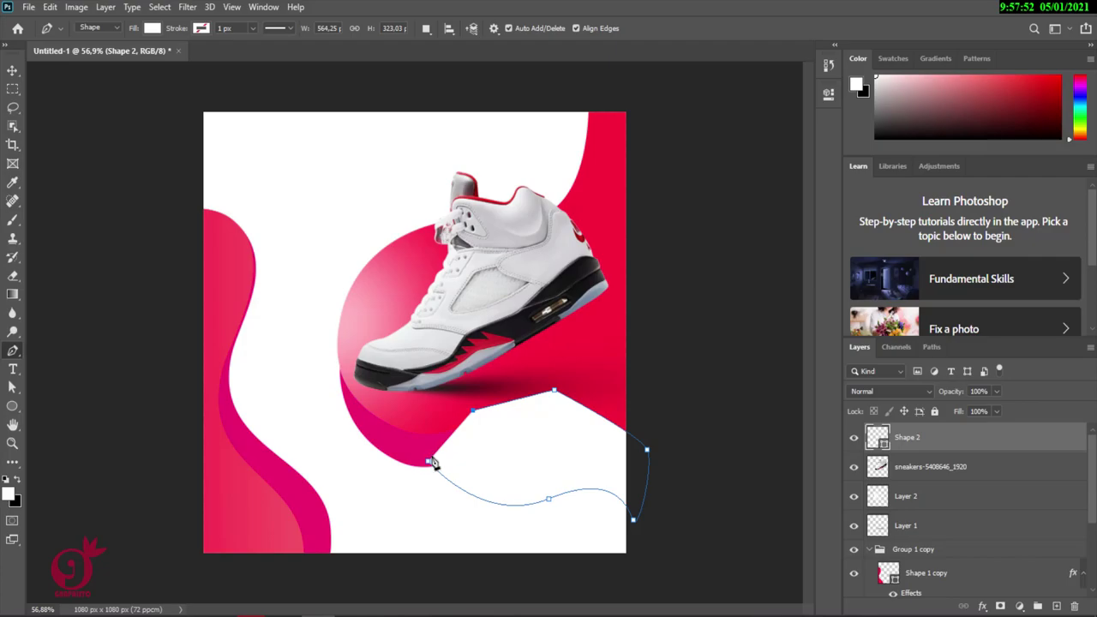
# Step: Move the new white shape's layer directly above the background and apply a reflected red gradient overlay with an adjusted angle
pyautogui.moveTo(936, 442); pyautogui.dragTo(929, 577)
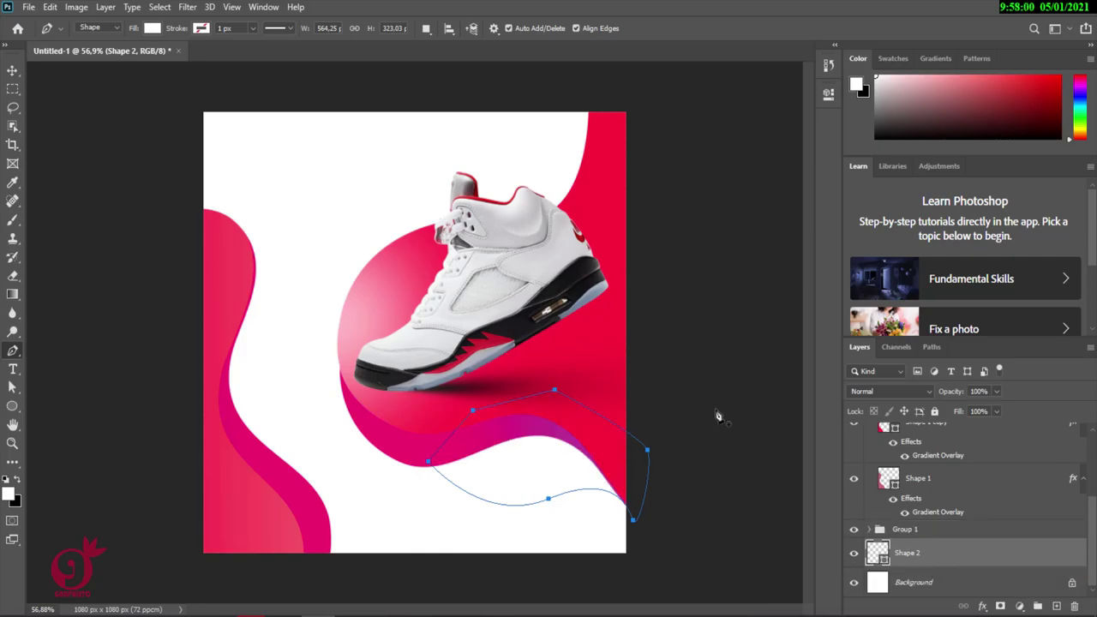
pyautogui.rightClick(949, 557)
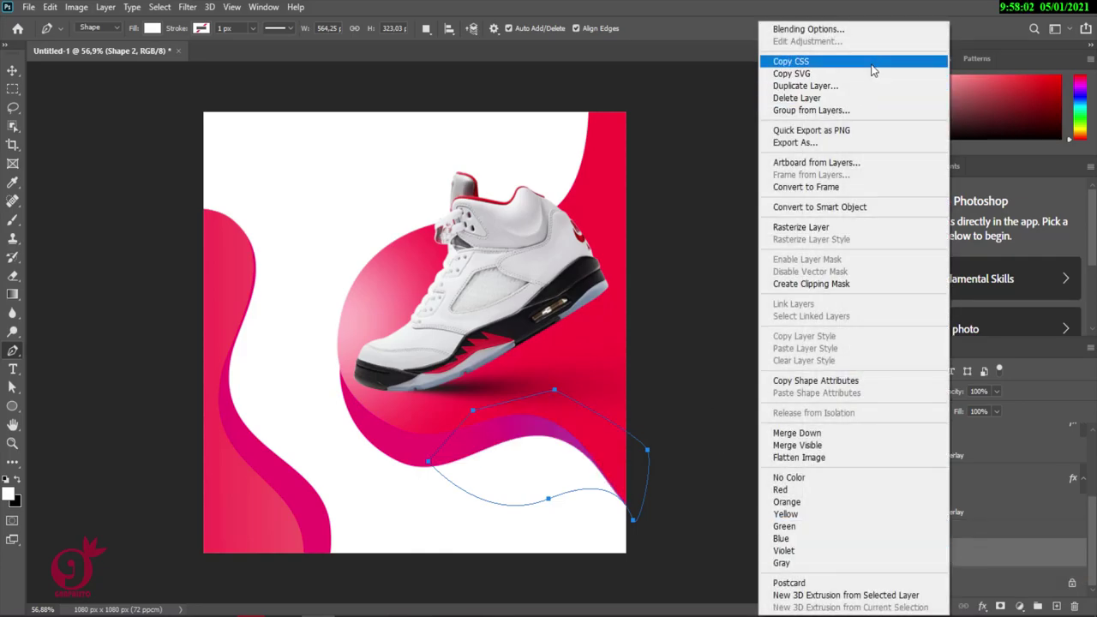
pyautogui.click(744, 214)
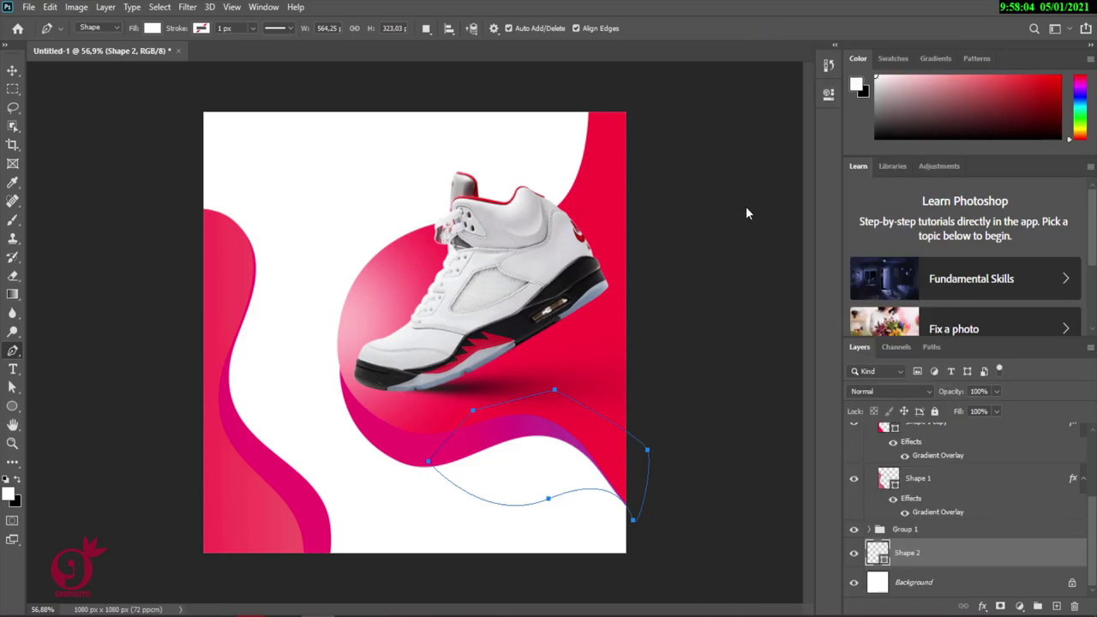
pyautogui.click(624, 258)
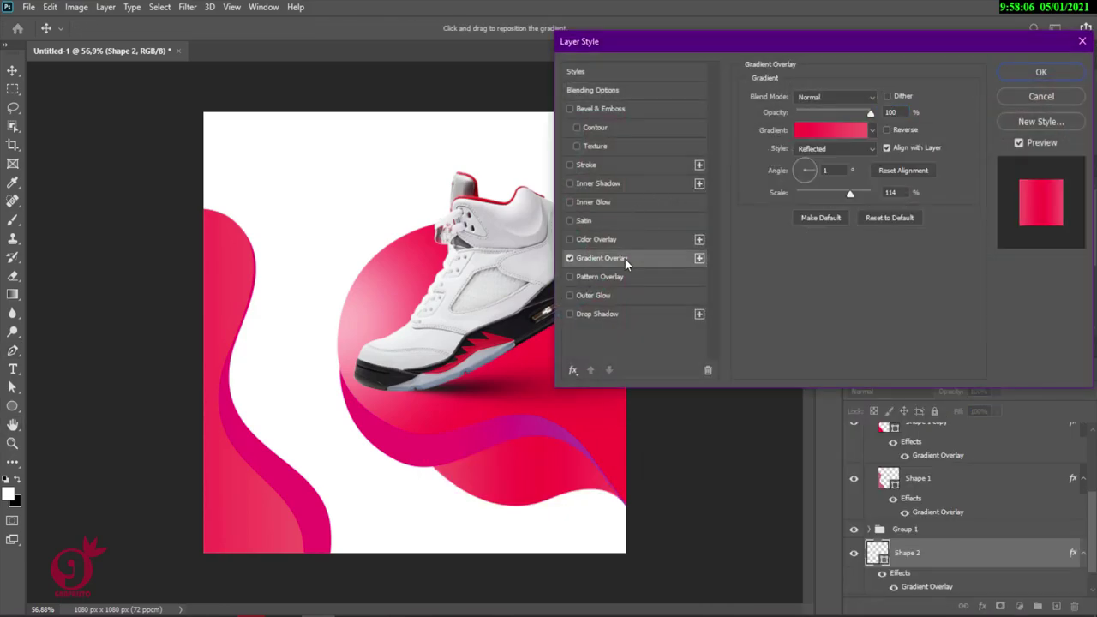
pyautogui.moveTo(812, 170)
pyautogui.mouseDown()
pyautogui.moveTo(802, 179)
pyautogui.moveTo(793, 169)
pyautogui.moveTo(802, 172)
pyautogui.mouseUp()
pyautogui.click(1028, 65)
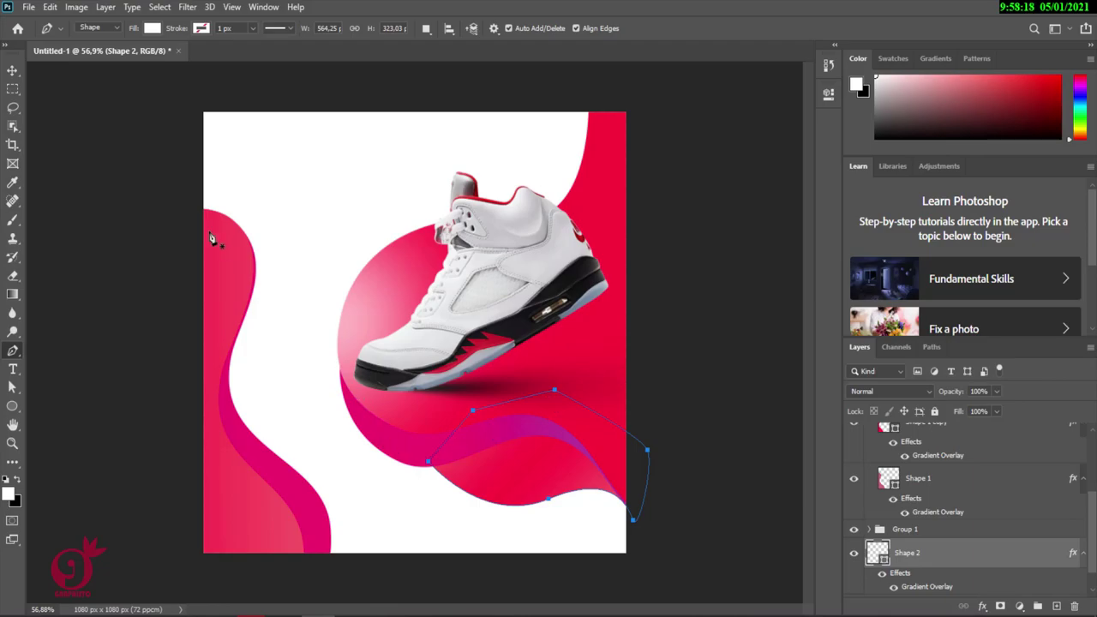
# Step: Add a Multiply drop shadow to the magenta wave under the sneaker, with angle 115°, distance 16 px, and increased size and opacity
pyautogui.click(12, 70)
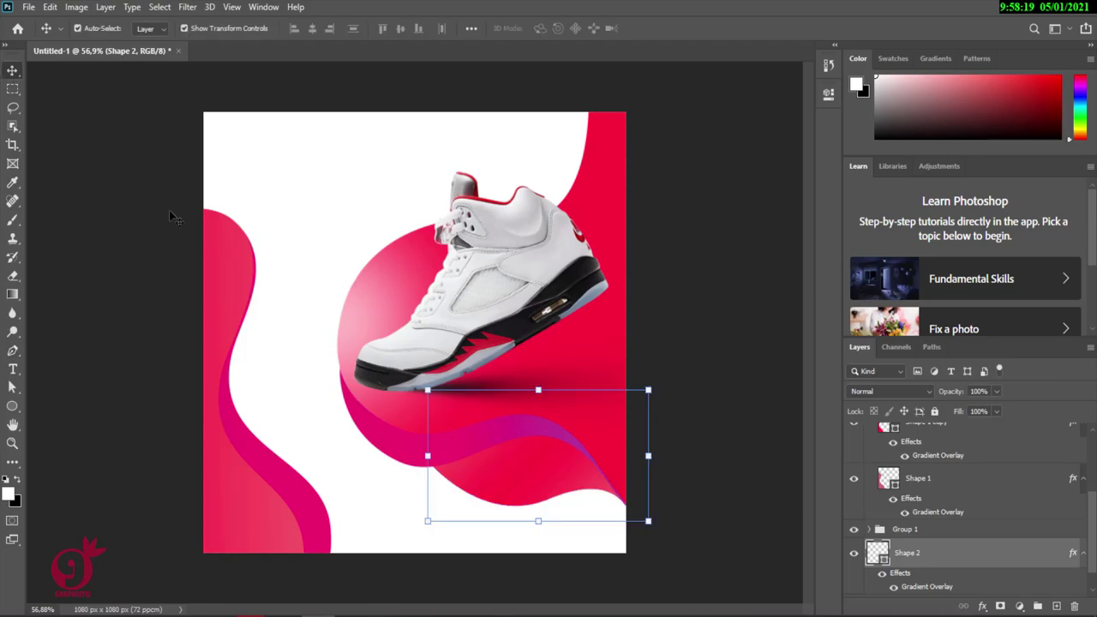
pyautogui.click(379, 435)
pyautogui.rightClick(941, 564)
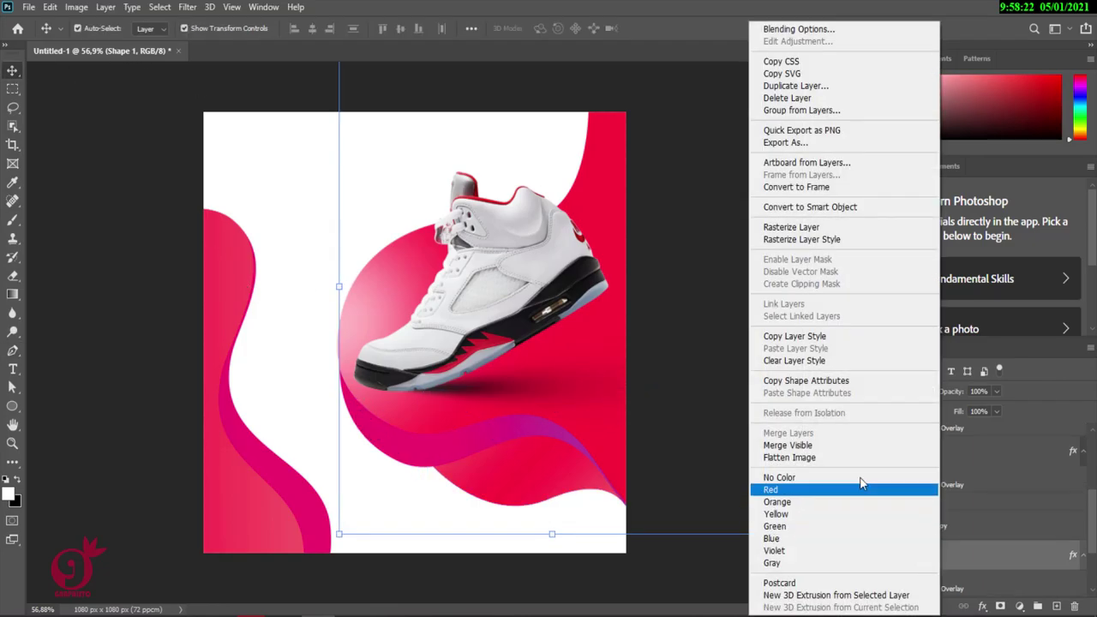
pyautogui.click(630, 219)
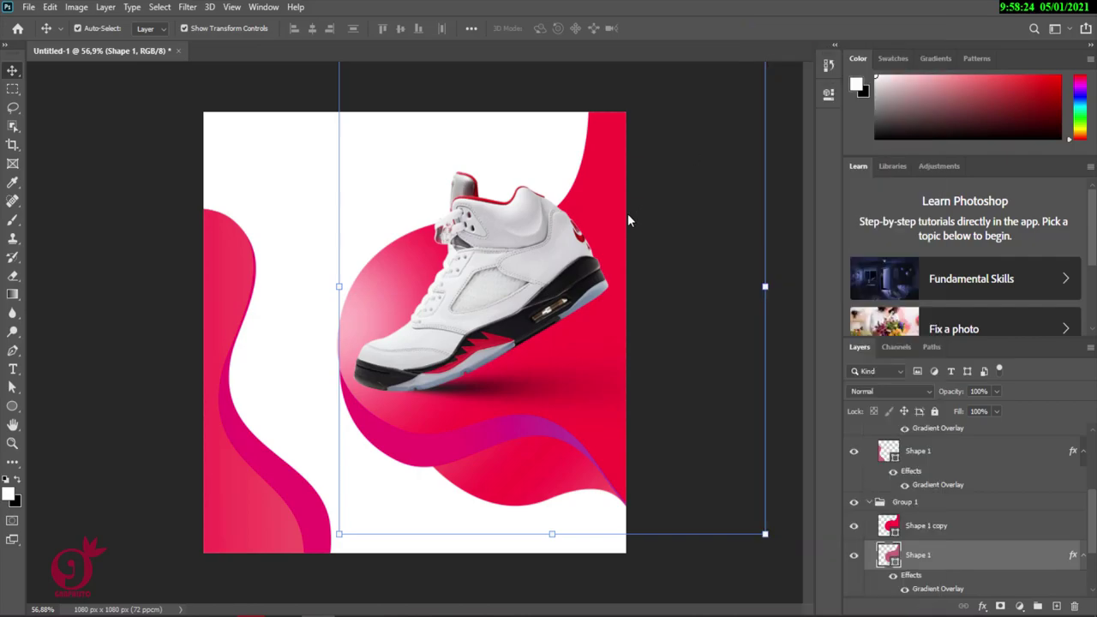
pyautogui.click(591, 313)
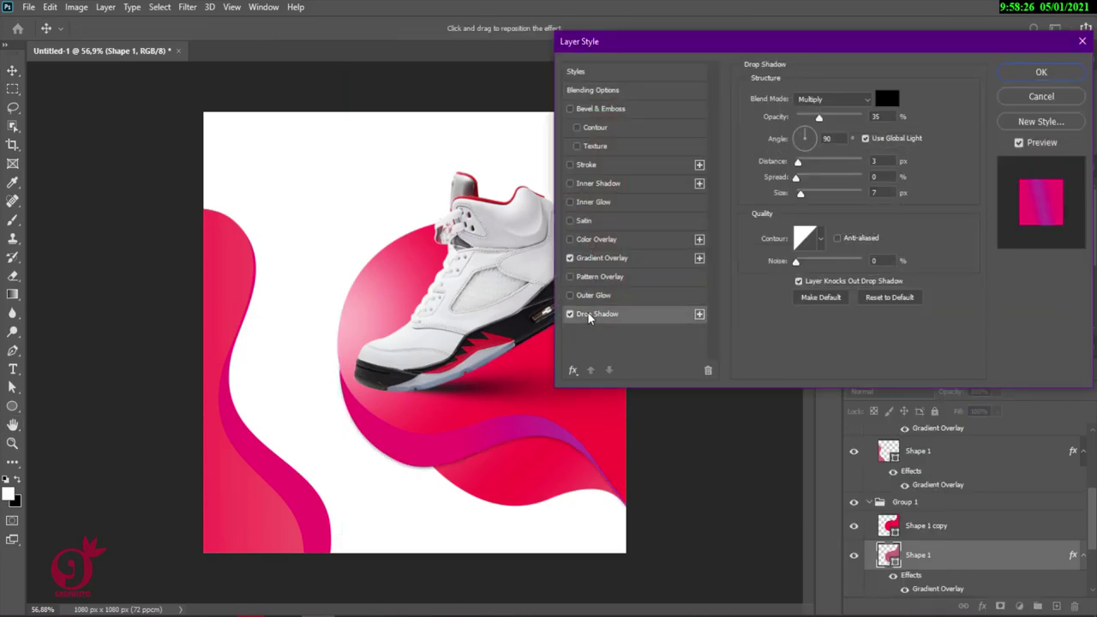
pyautogui.moveTo(563, 448); pyautogui.dragTo(558, 447)
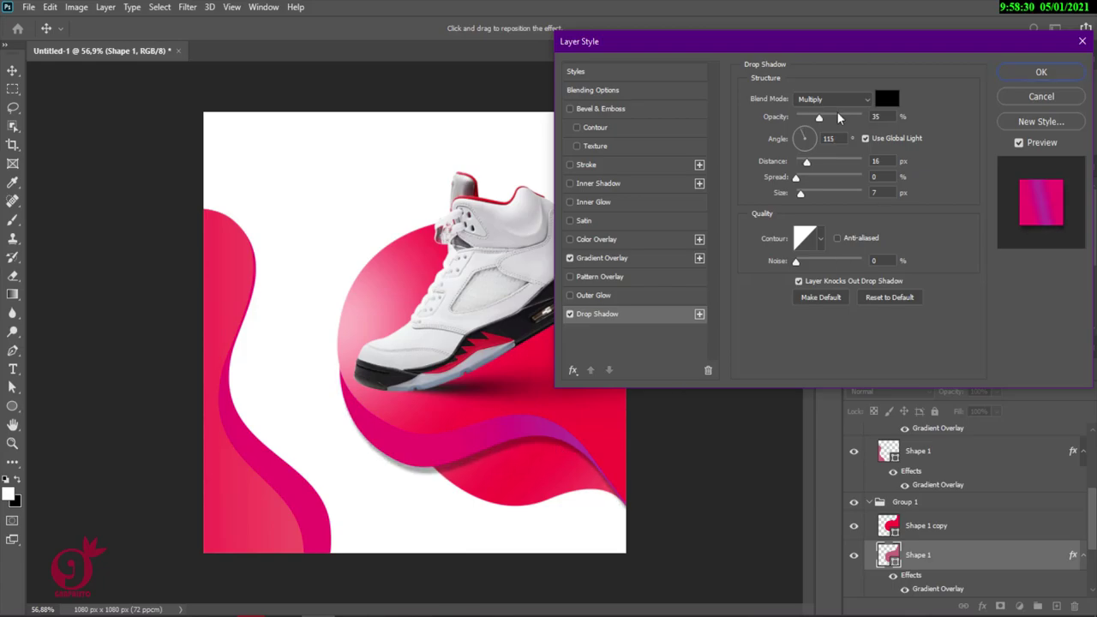
pyautogui.moveTo(800, 193); pyautogui.dragTo(810, 196)
pyautogui.moveTo(819, 117); pyautogui.dragTo(845, 120)
pyautogui.click(1042, 72)
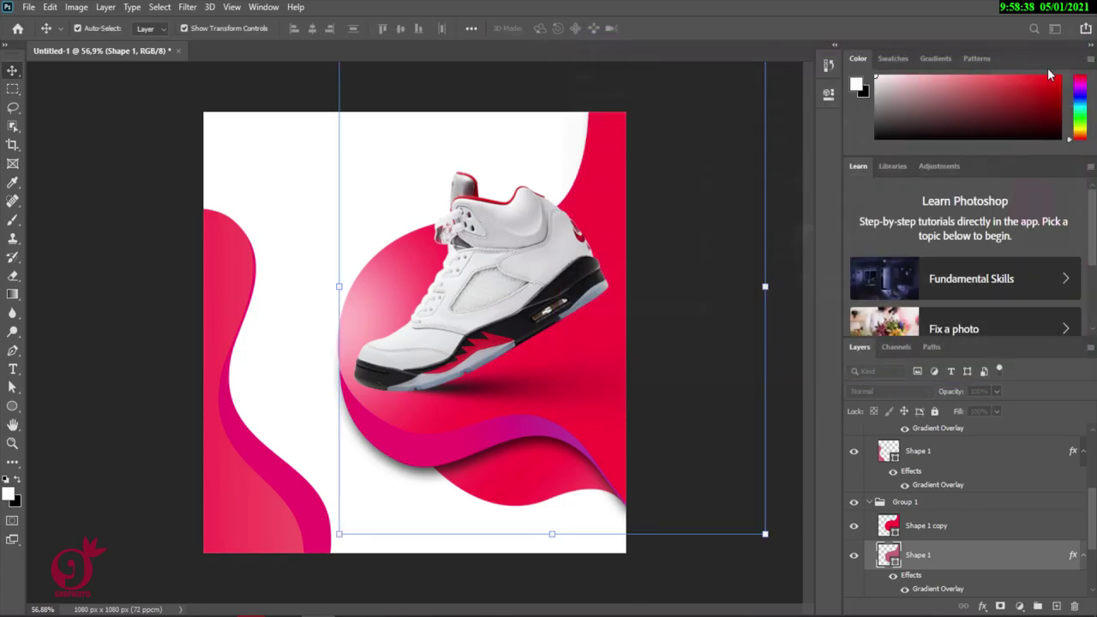
# Step: Add a black Multiply drop shadow to the red wavy shape copy at the canvas's left edge
pyautogui.click(219, 455)
pyautogui.rightClick(942, 445)
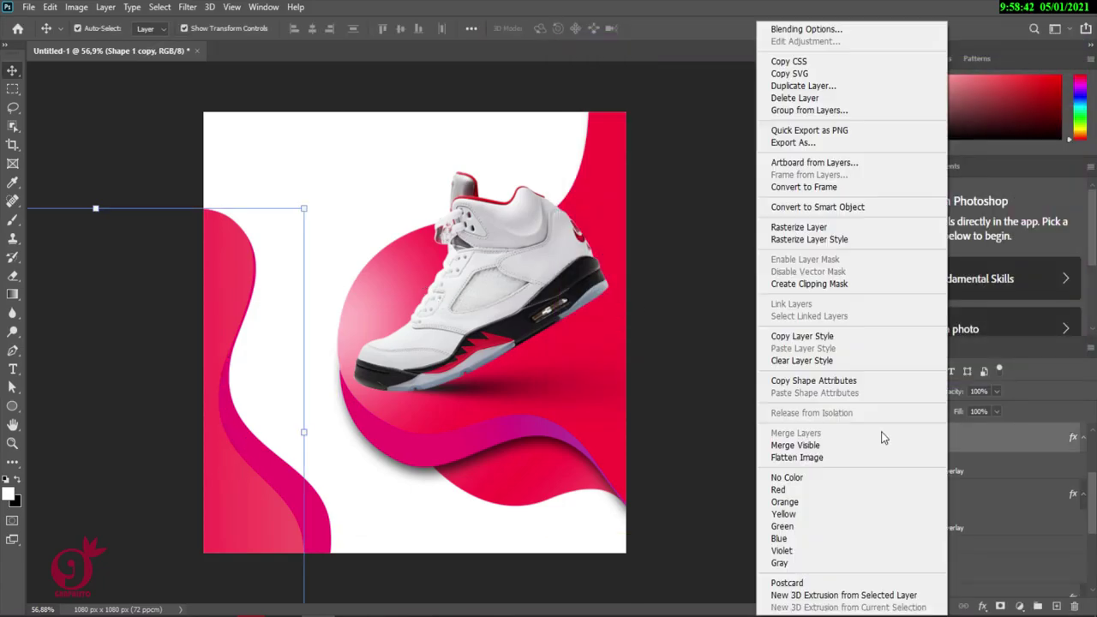
pyautogui.click(835, 33)
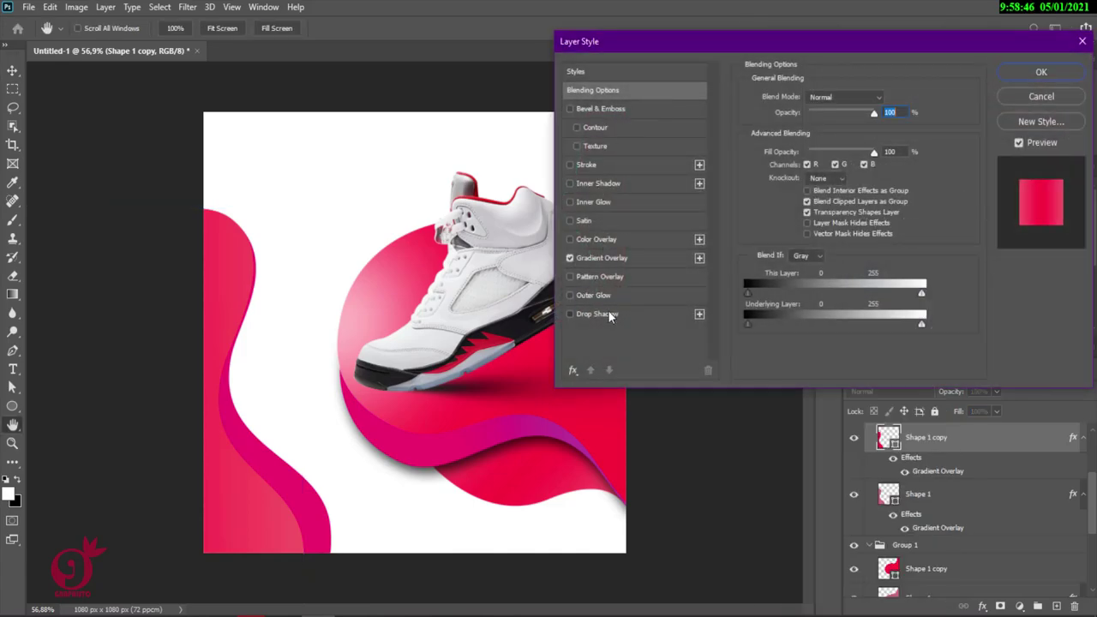
pyautogui.click(610, 313)
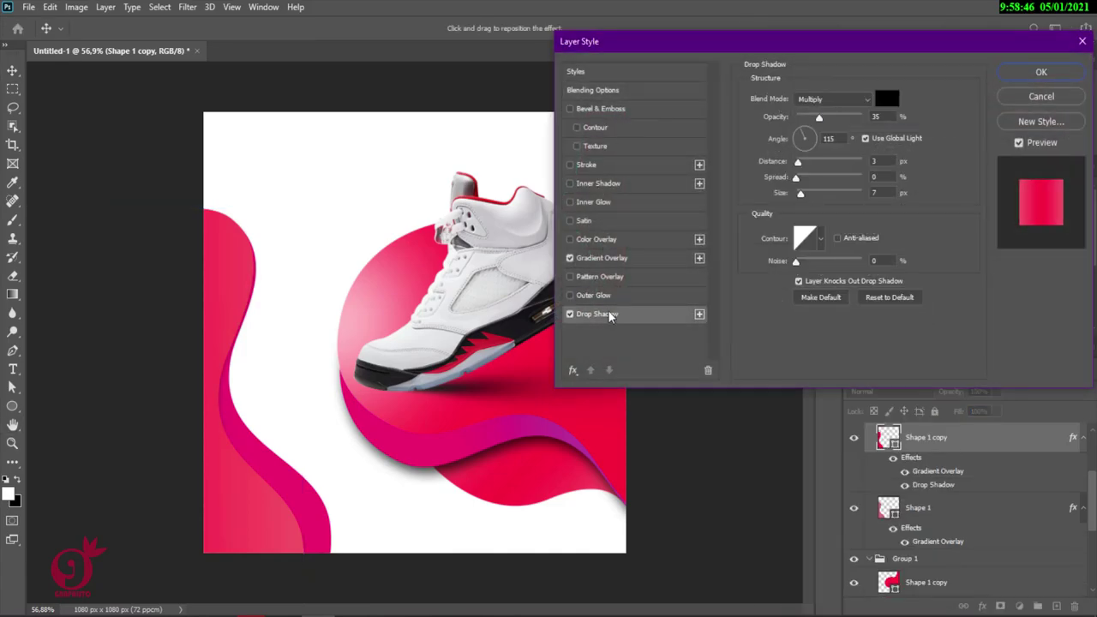
pyautogui.click(1038, 72)
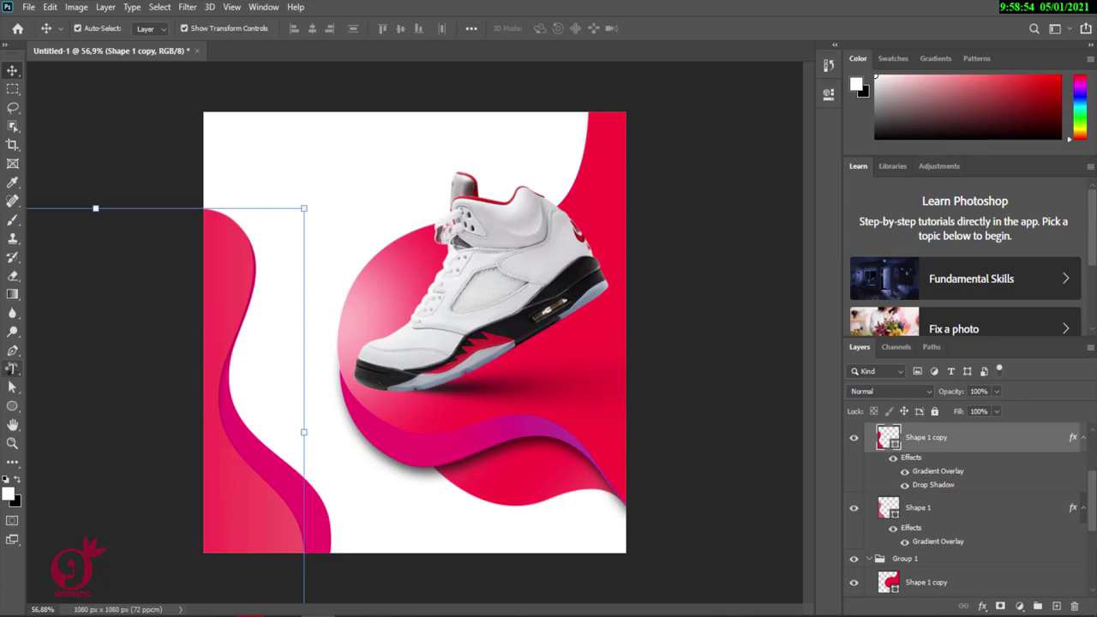
# Step: Add the black text SPORT in the canvas's upper left corner and commit it
pyautogui.click(12, 369)
pyautogui.click(65, 369)
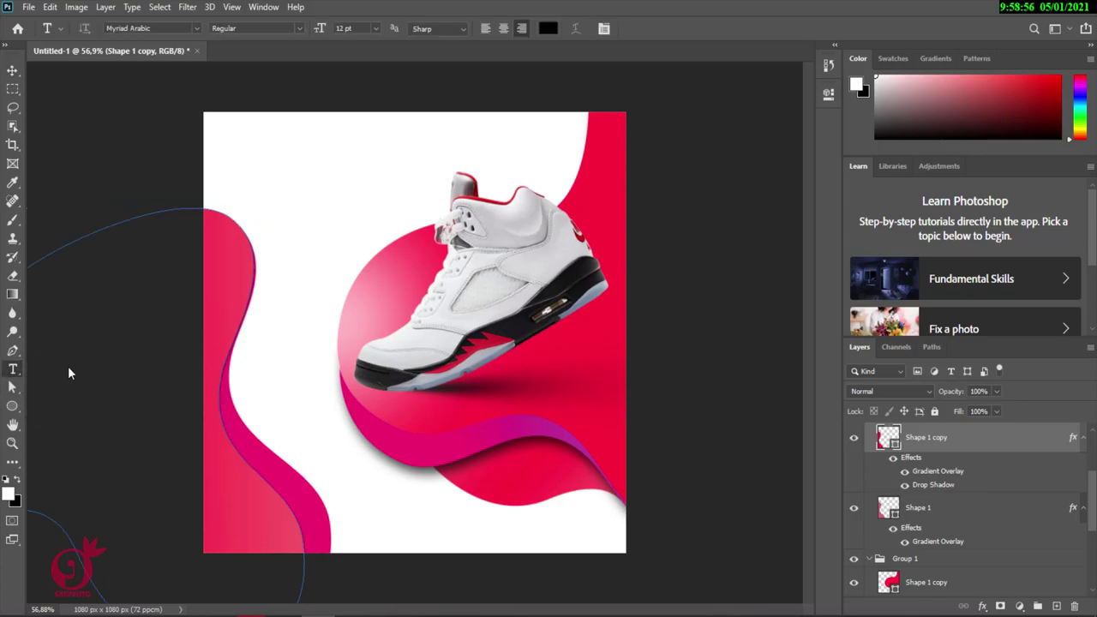
pyautogui.click(267, 150)
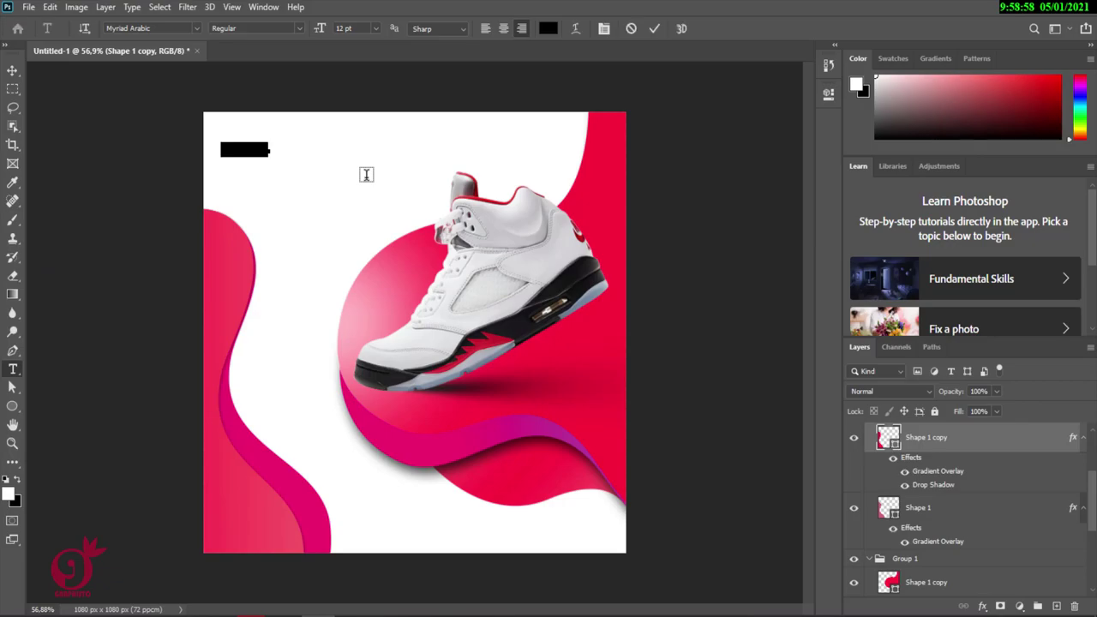
pyautogui.write('SPORT')
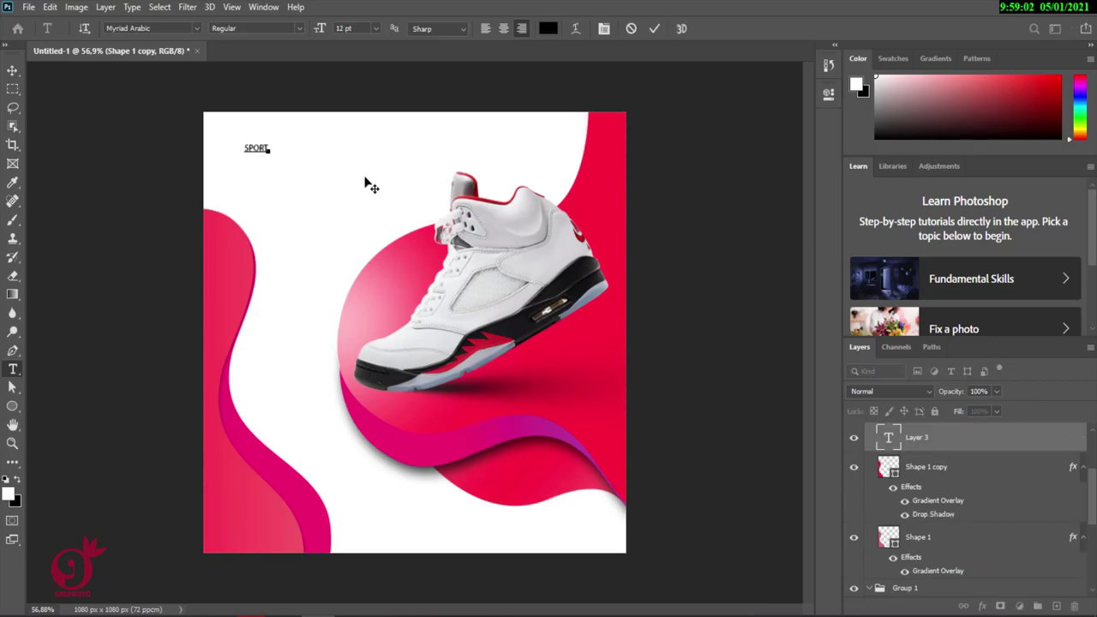
pyautogui.click(655, 29)
# Step: Display the character settings and preview fonts such as Aldhabi, DINArabic-Medium, Janna LT, Reem Kufi and Almarai on the SPORT text
pyautogui.click(263, 6)
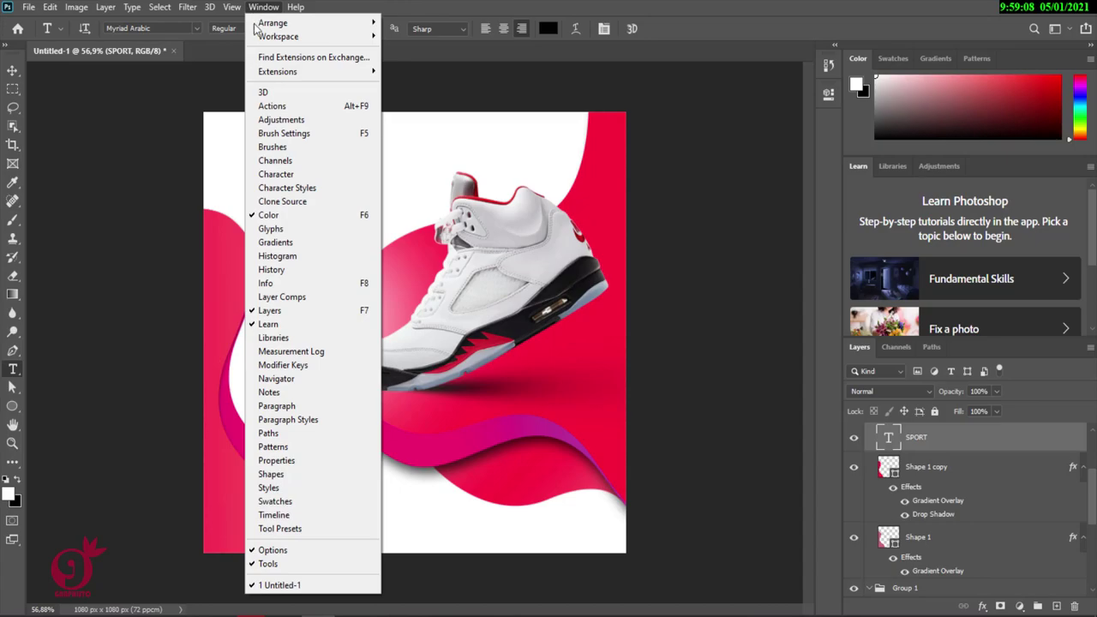
pyautogui.click(286, 406)
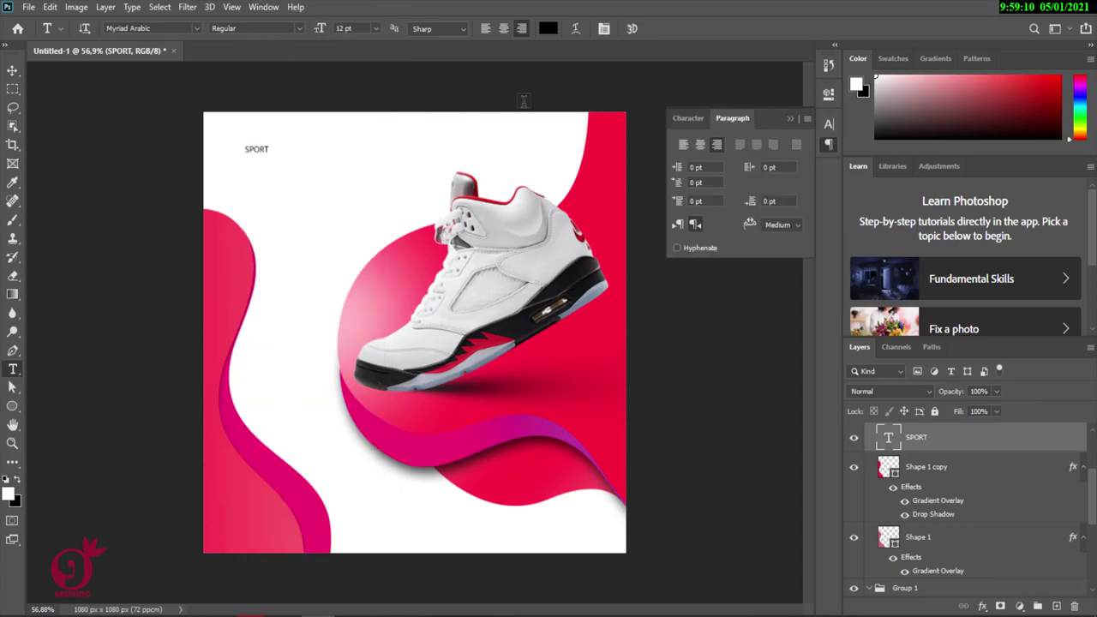
pyautogui.click(690, 118)
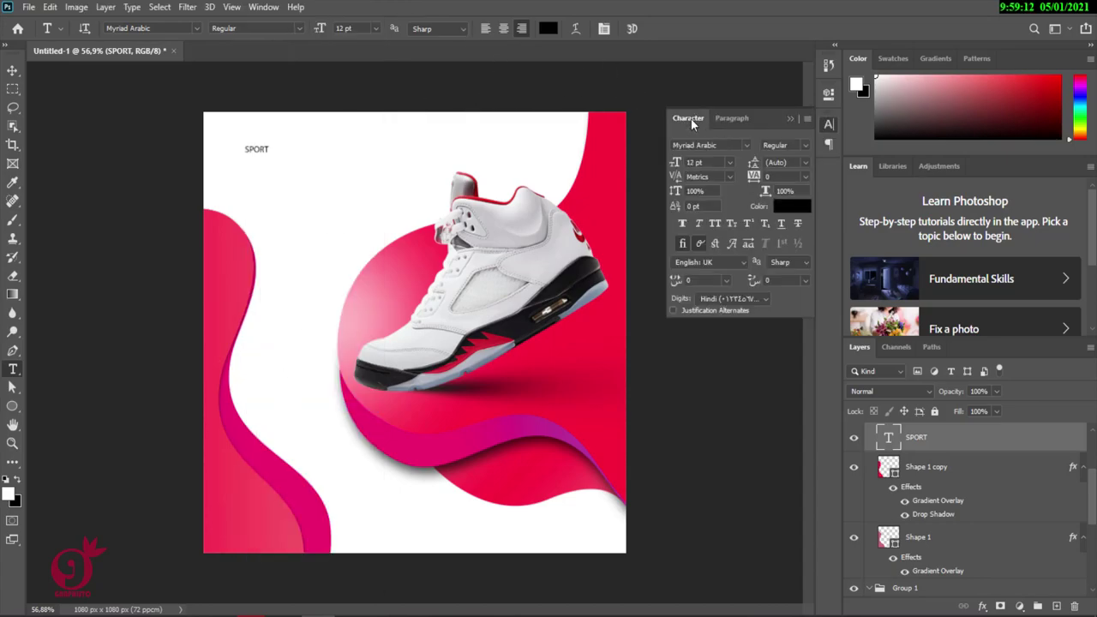
pyautogui.click(746, 145)
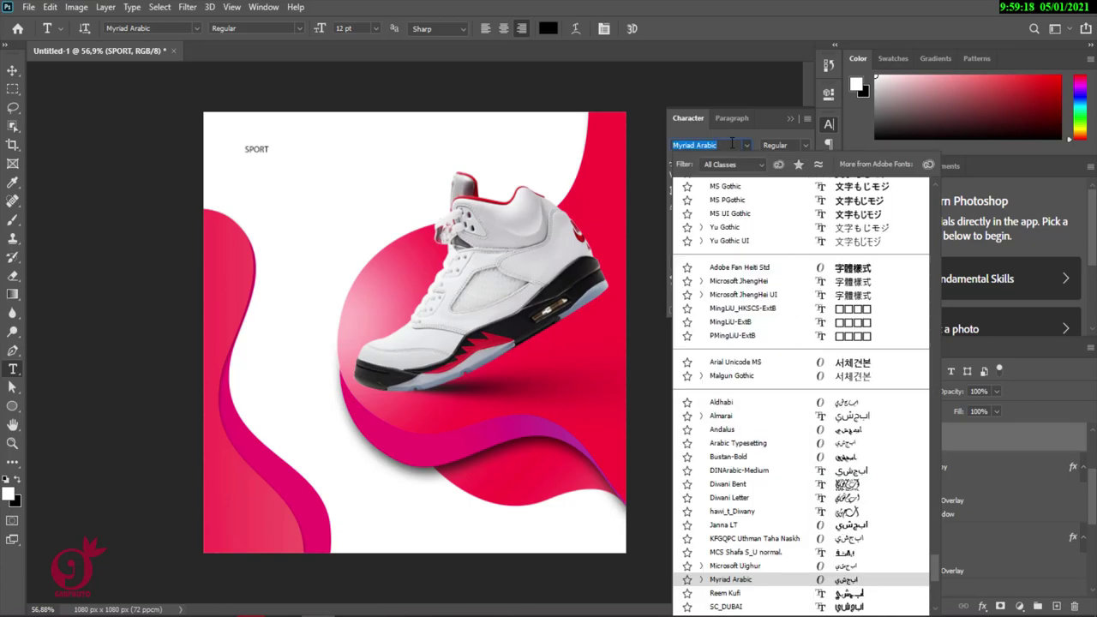
pyautogui.write('A')
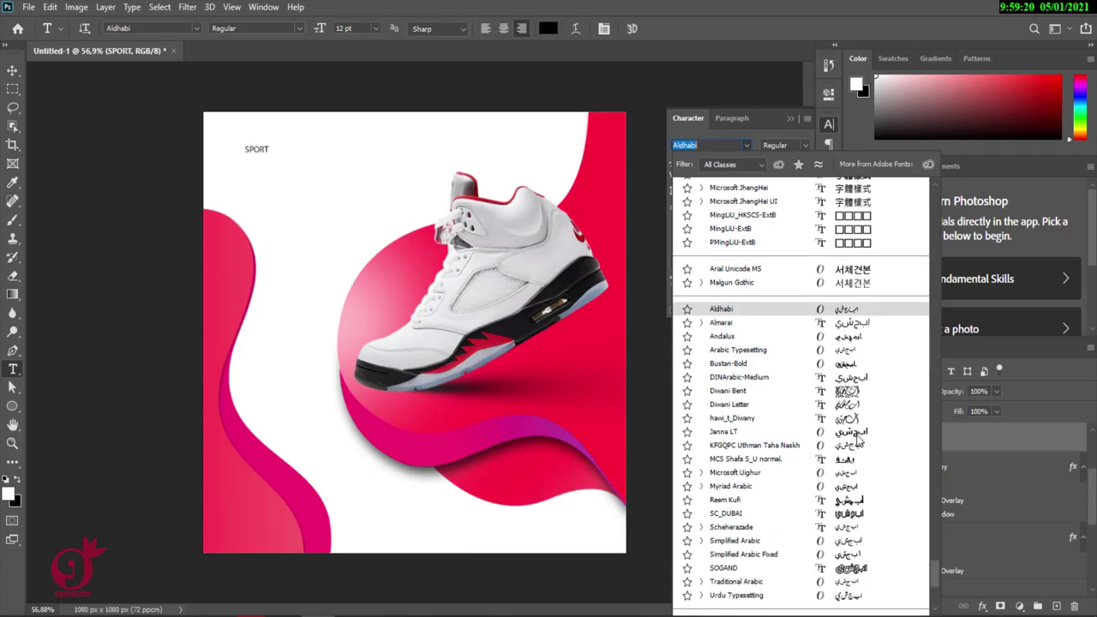
pyautogui.write('D')
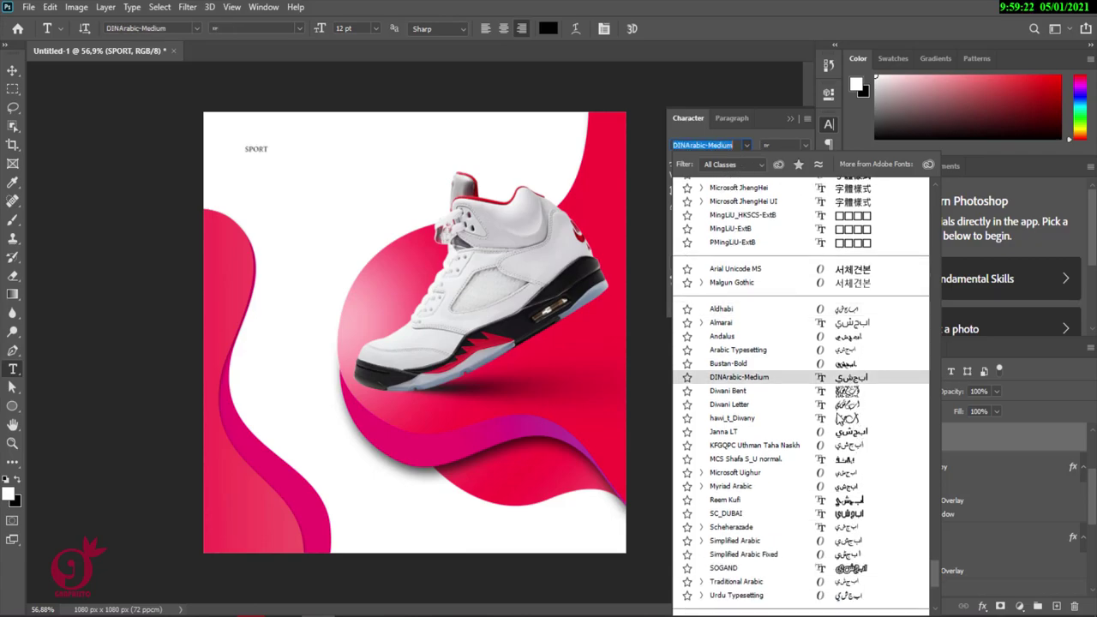
pyautogui.write('J')
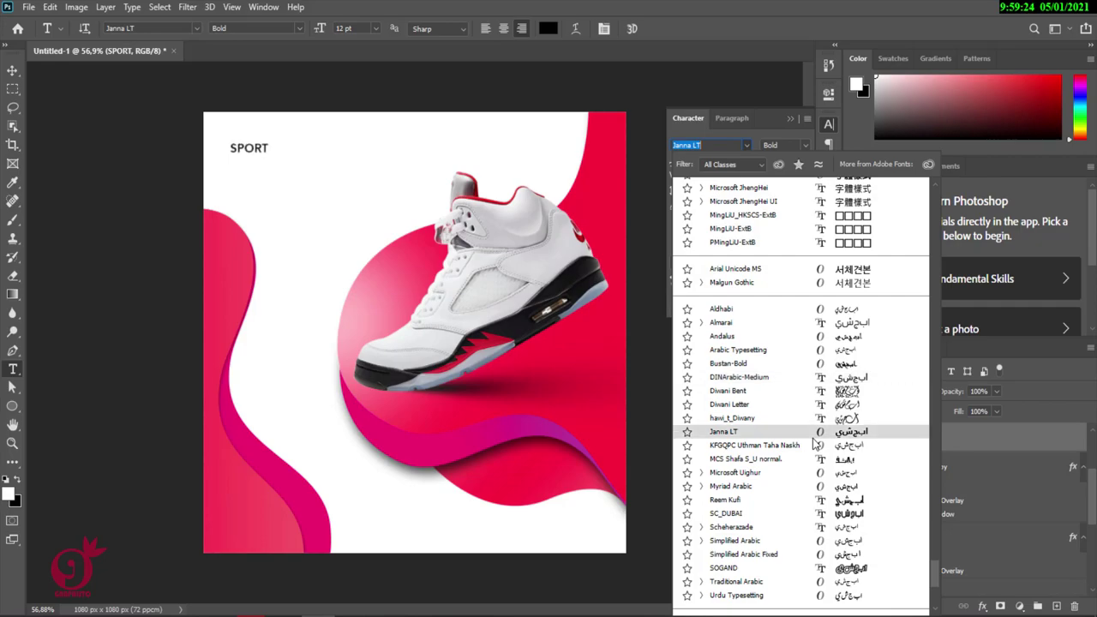
pyautogui.write('Medium')
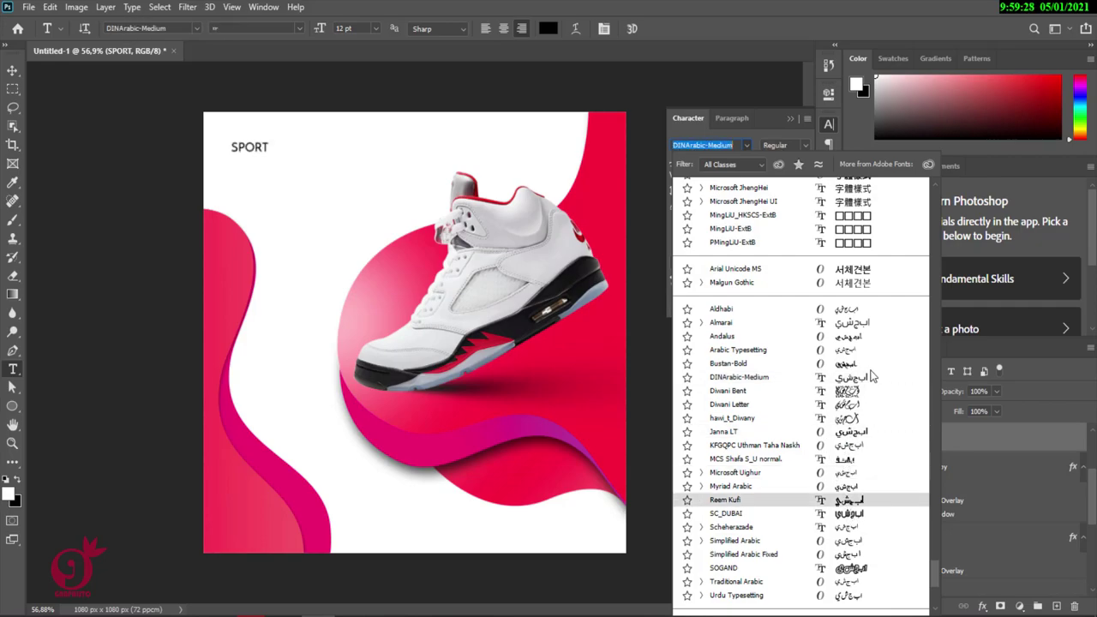
pyautogui.scroll(2, 869, 371)
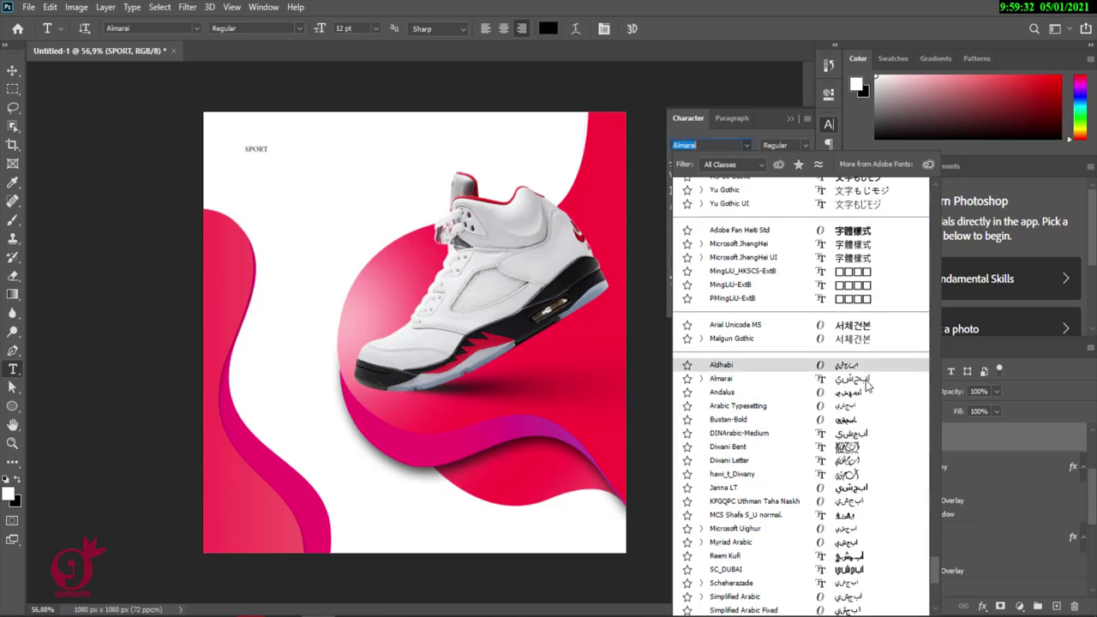
# Step: Set the SPORT text in the Almarai ExtraBold font and enlarge it to 31 pt
pyautogui.click(869, 371)
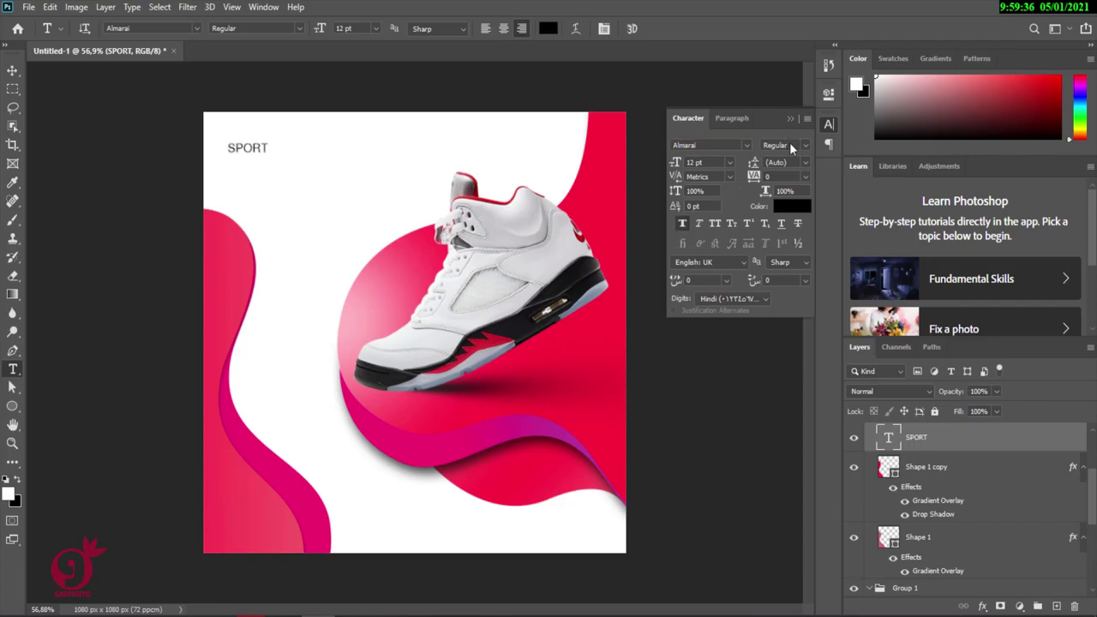
pyautogui.click(805, 146)
pyautogui.click(788, 181)
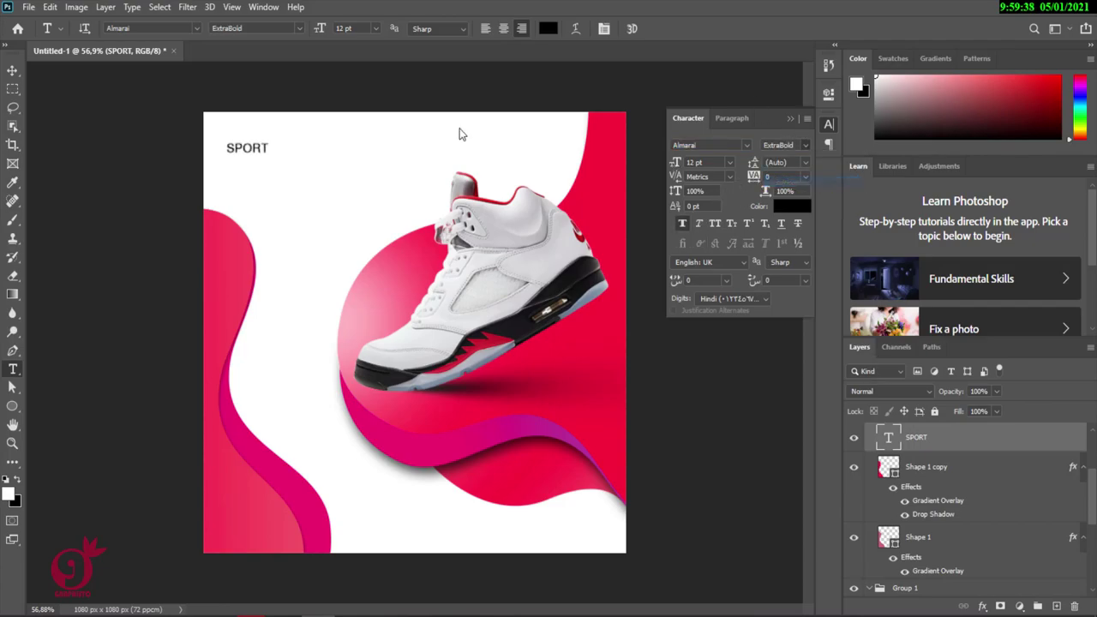
pyautogui.click(12, 69)
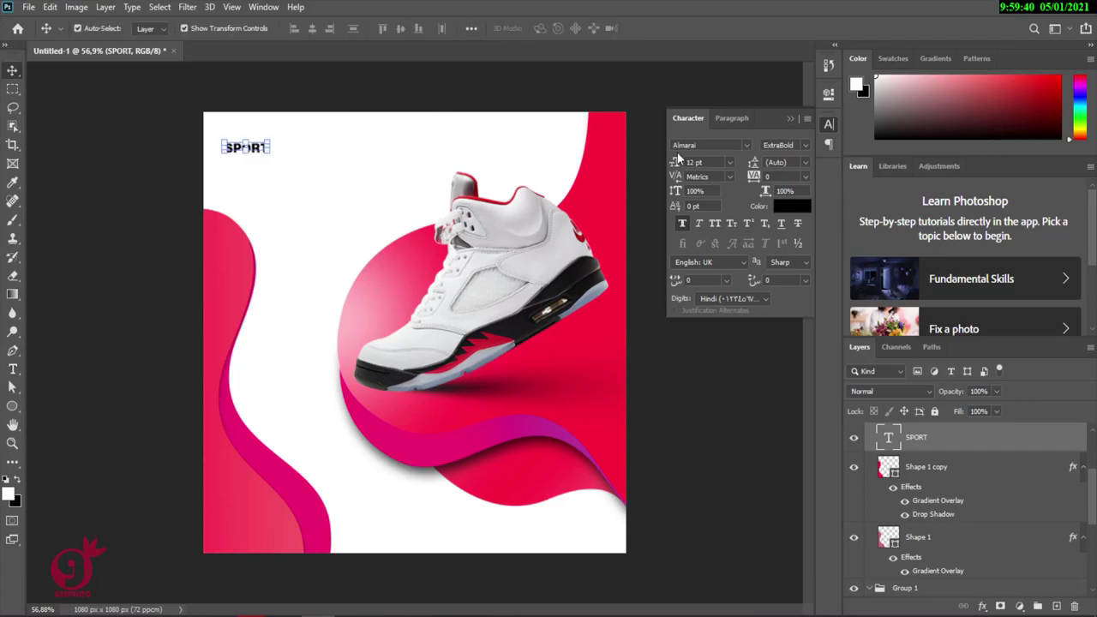
pyautogui.moveTo(678, 162); pyautogui.dragTo(705, 161)
pyautogui.moveTo(219, 141); pyautogui.dragTo(290, 152)
pyautogui.moveTo(674, 169); pyautogui.dragTo(677, 168)
# Step: Recolour the SPORT text with the red sampled from the shape in the canvas's upper-right corner
pyautogui.click(797, 206)
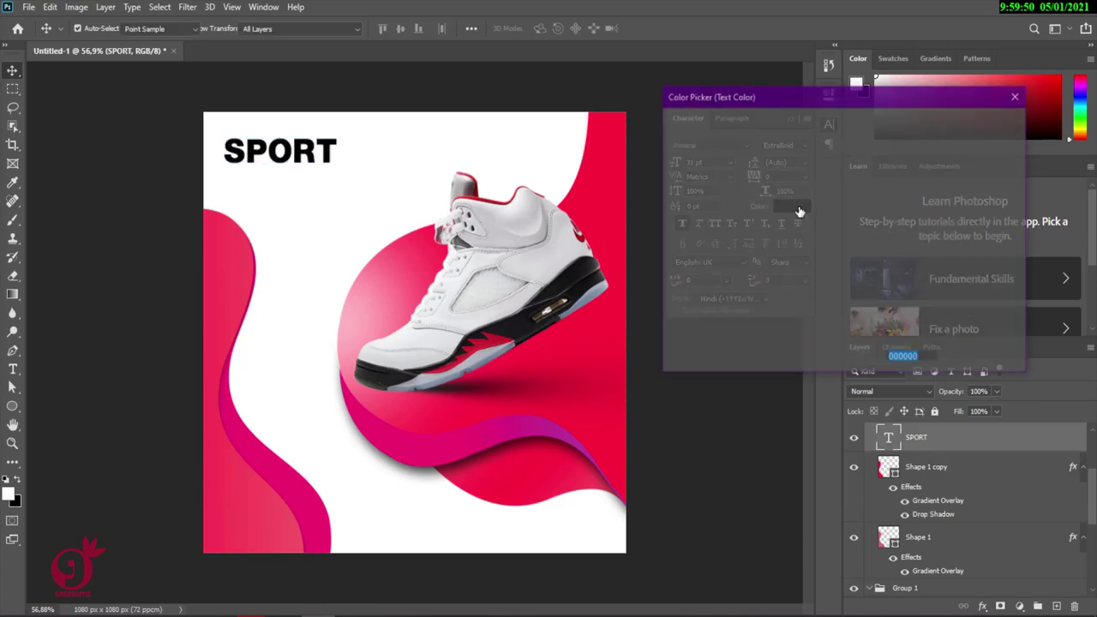
pyautogui.click(613, 133)
pyautogui.click(959, 124)
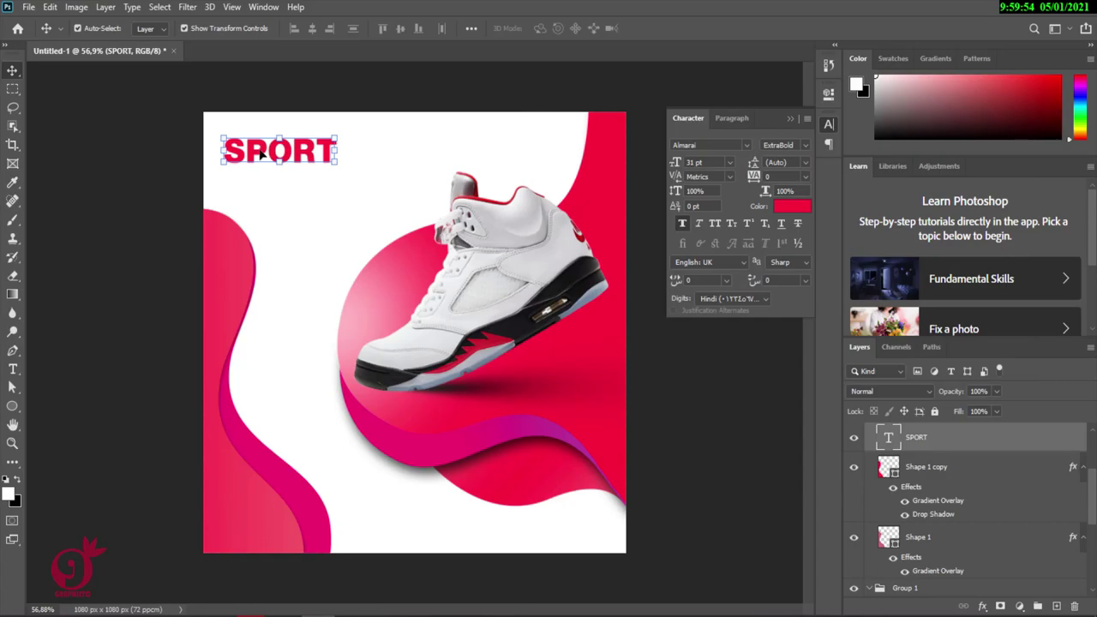
# Step: Duplicate the SPORT text directly below the original and change the copy's wording to "SHOES"
pyautogui.moveTo(261, 152); pyautogui.dragTo(259, 180)
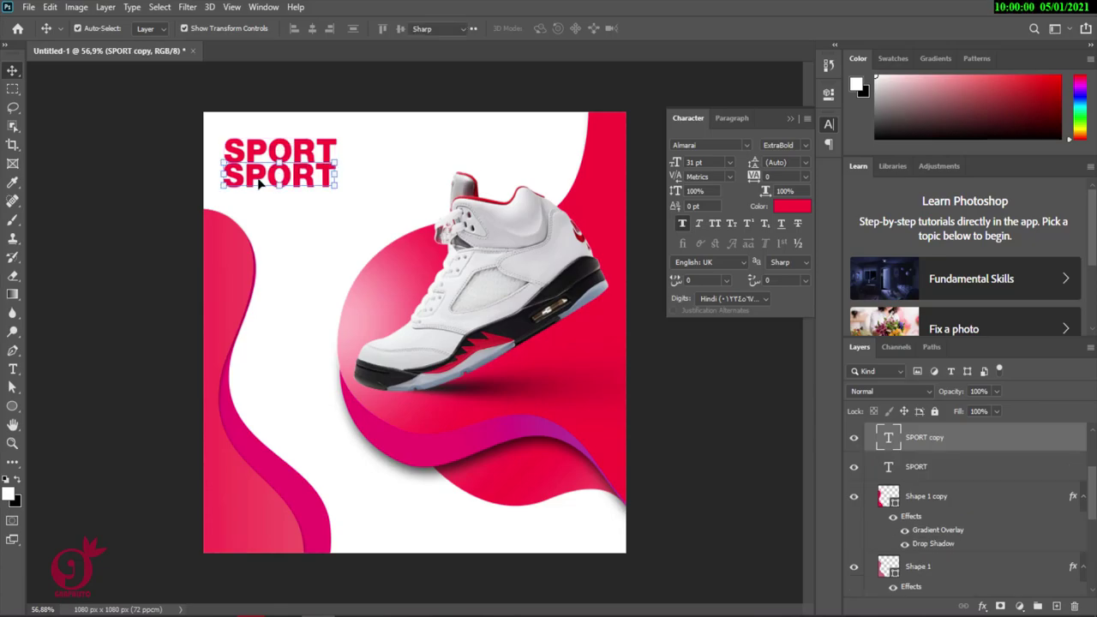
pyautogui.doubleClick(259, 176)
pyautogui.write('SHOES')
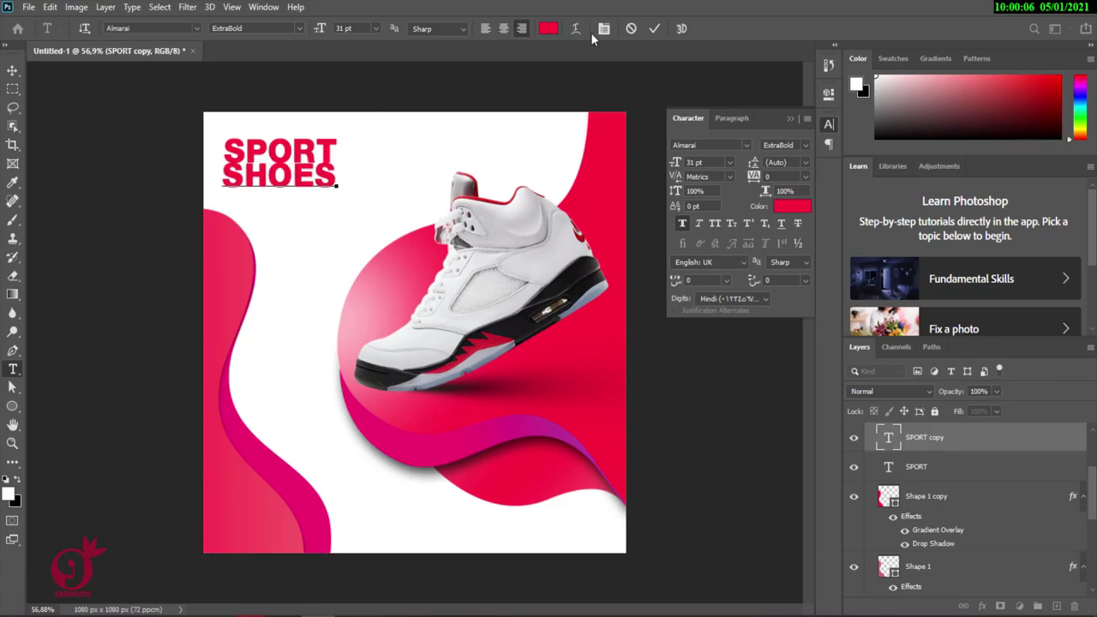
pyautogui.click(653, 29)
# Step: Reduce the SHOES text to 25 pt and position it close beneath SPORT, aligned with its right edge
pyautogui.press('v')
pyautogui.moveTo(292, 175); pyautogui.dragTo(293, 185)
pyautogui.moveTo(681, 166); pyautogui.dragTo(677, 167)
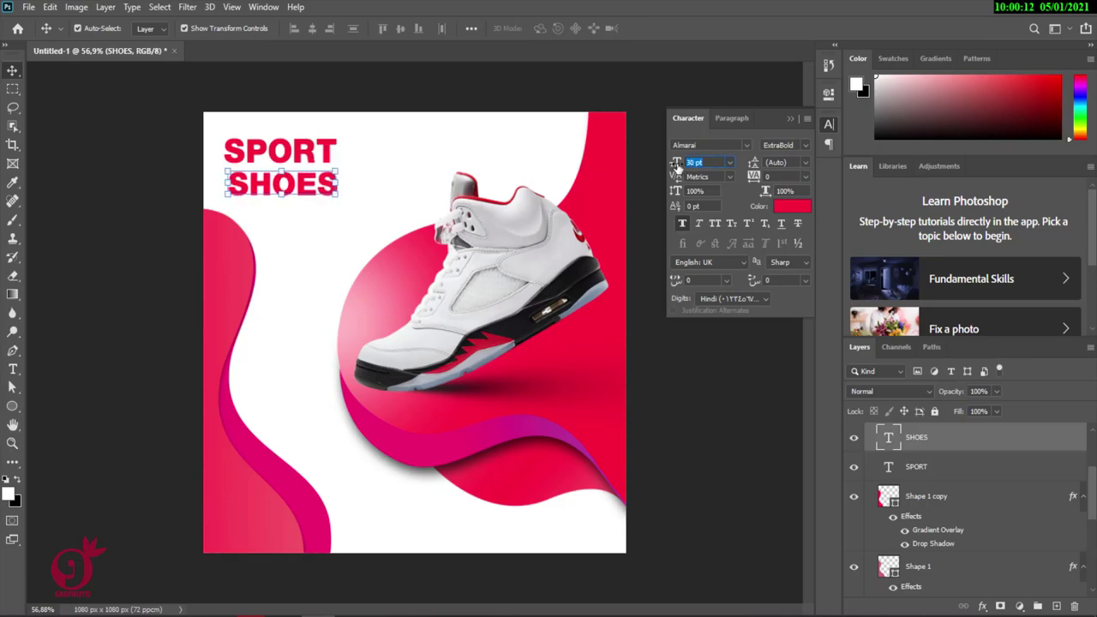
pyautogui.moveTo(677, 165); pyautogui.dragTo(673, 165)
pyautogui.moveTo(315, 174)
pyautogui.mouseDown()
pyautogui.moveTo(299, 179)
pyautogui.moveTo(317, 177)
pyautogui.mouseUp()
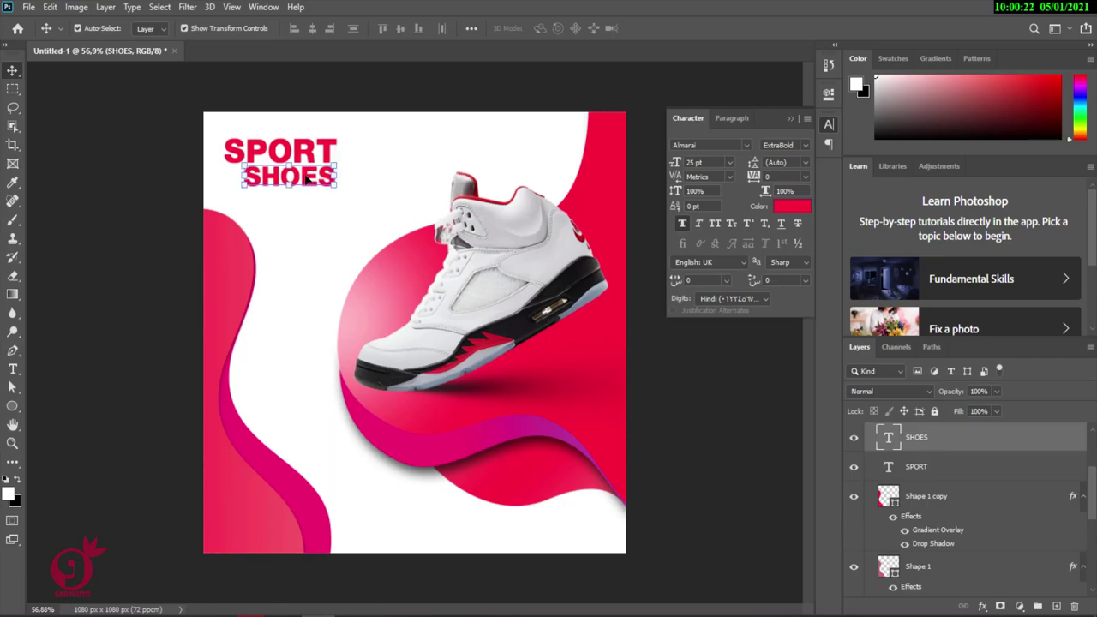
pyautogui.click(790, 119)
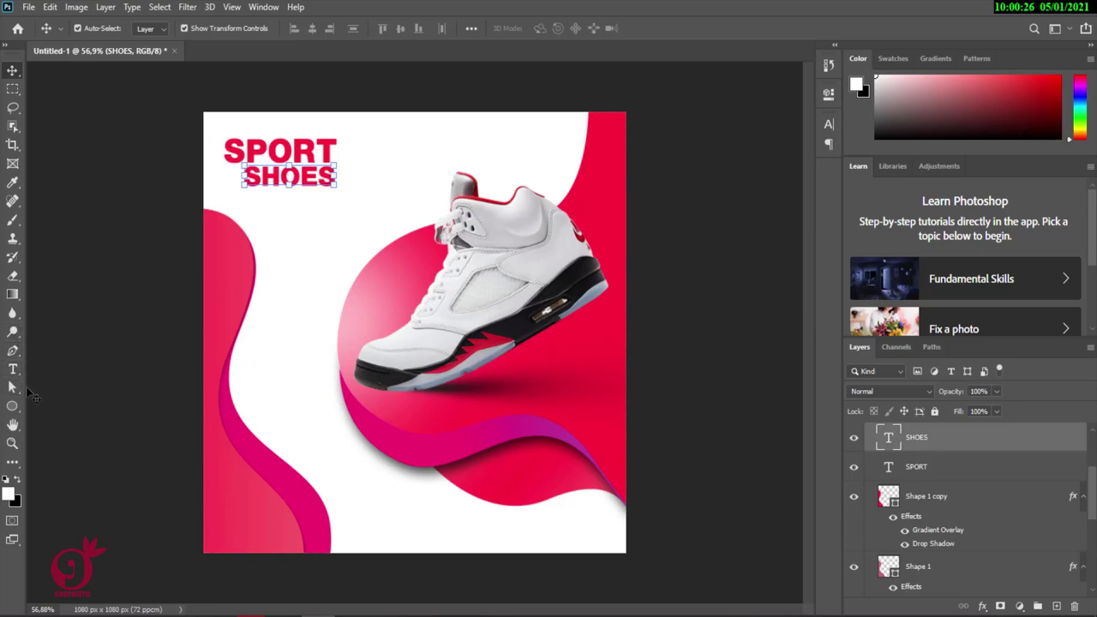
# Step: Draw a closed curved Pen shape about 660 × 309 px over the canvas's upper-right corner and place its layer directly above Shape 2
pyautogui.click(14, 352)
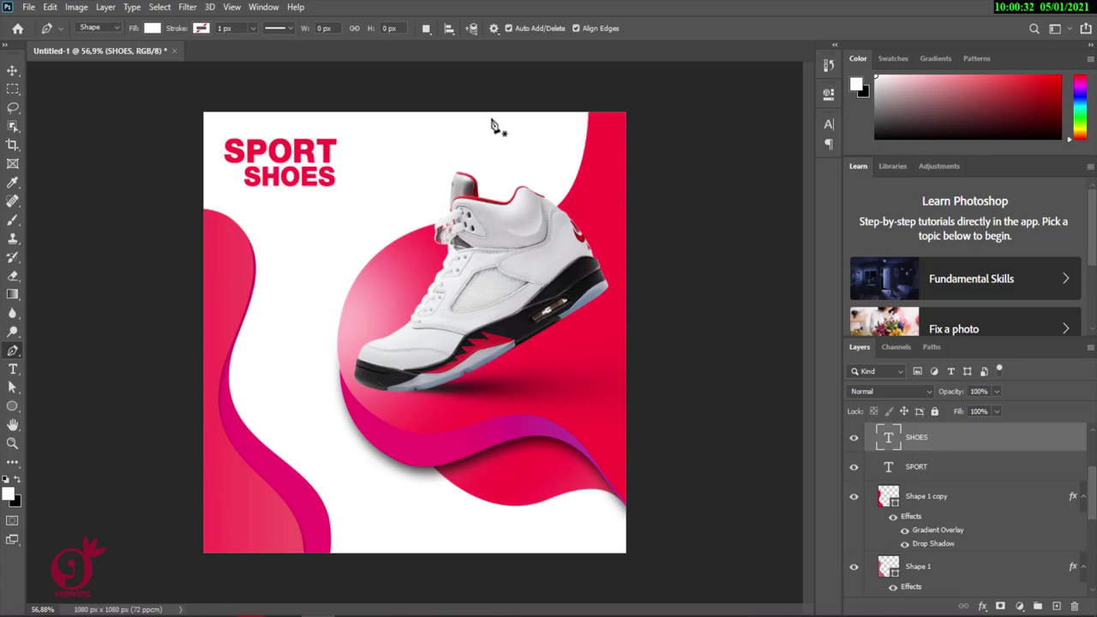
pyautogui.click(466, 111)
pyautogui.moveTo(569, 199); pyautogui.dragTo(694, 214)
pyautogui.moveTo(673, 171); pyautogui.dragTo(696, 157)
pyautogui.moveTo(698, 89); pyautogui.dragTo(756, 103)
pyautogui.moveTo(531, 89); pyautogui.dragTo(512, 102)
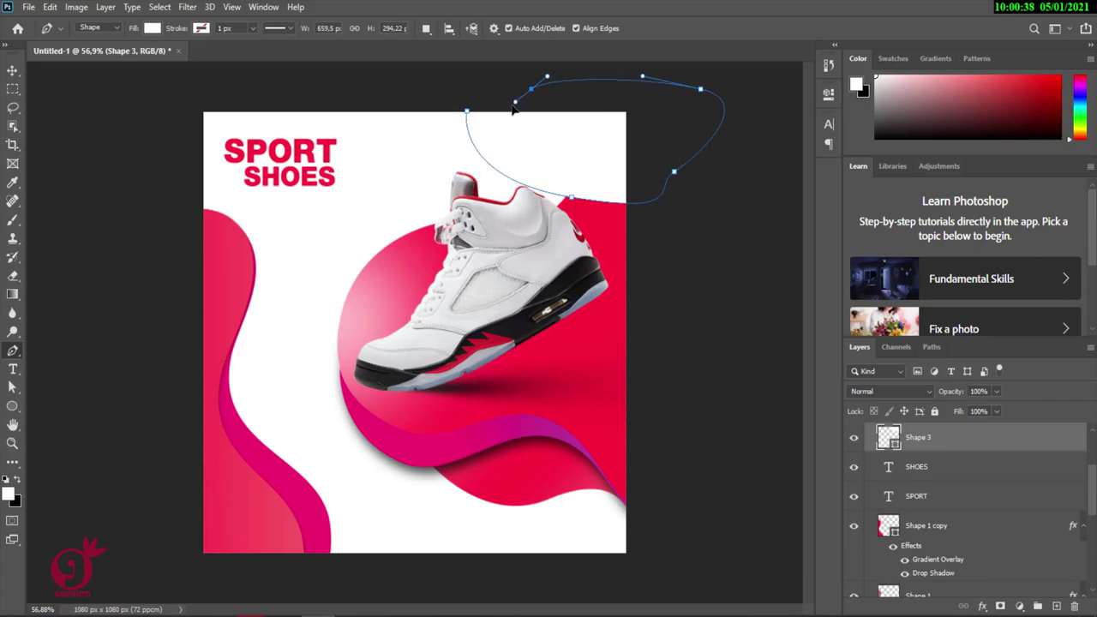
pyautogui.click(467, 112)
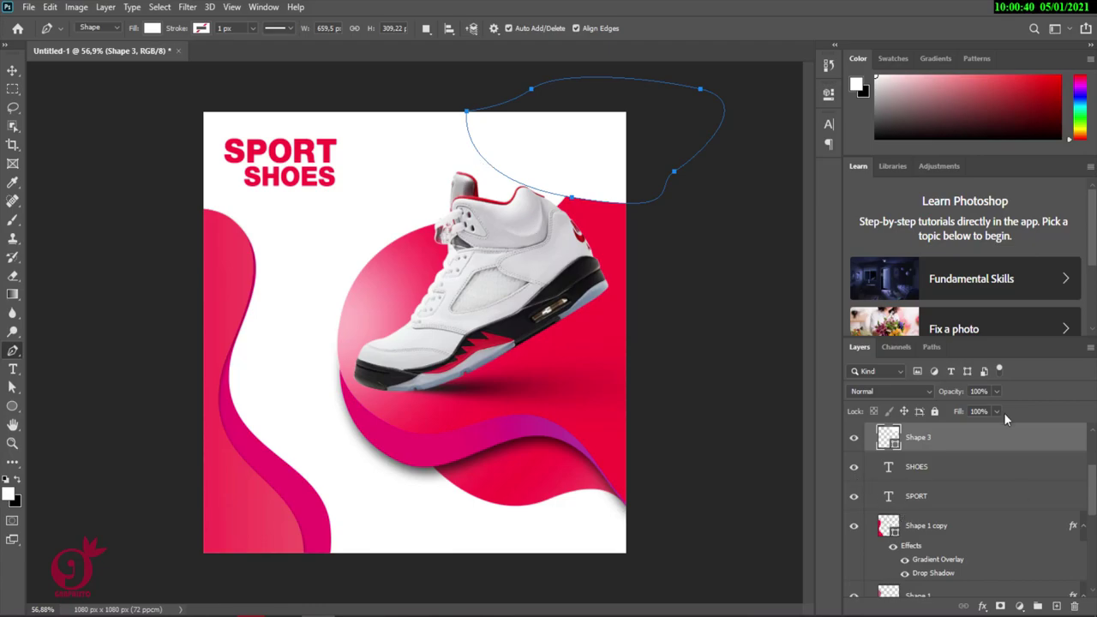
pyautogui.scroll(-5, 994, 444)
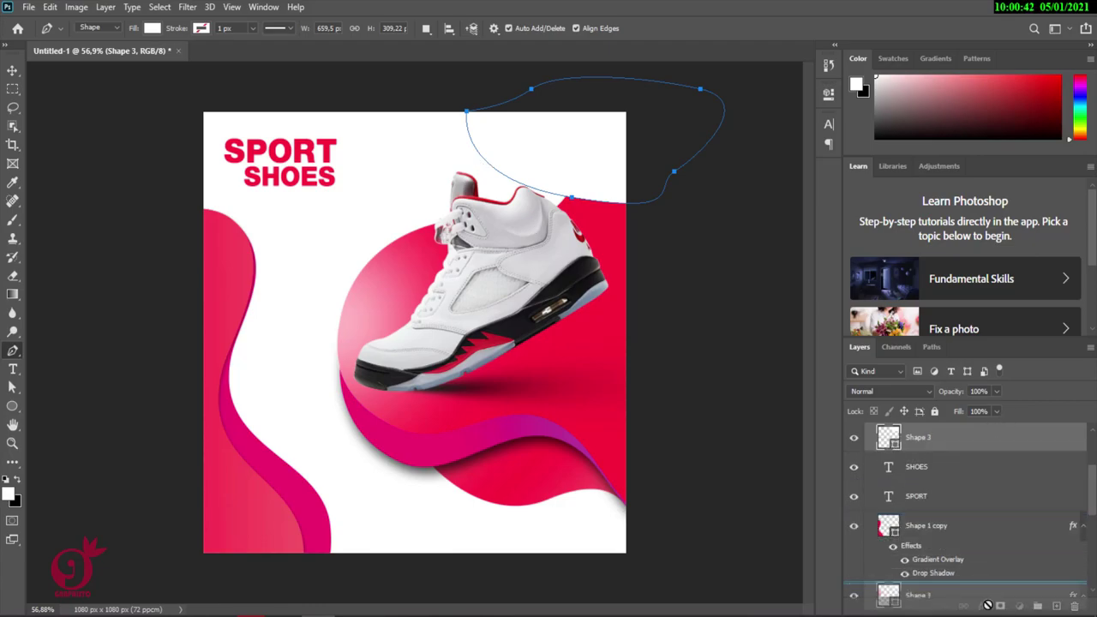
pyautogui.moveTo(981, 591); pyautogui.dragTo(976, 516)
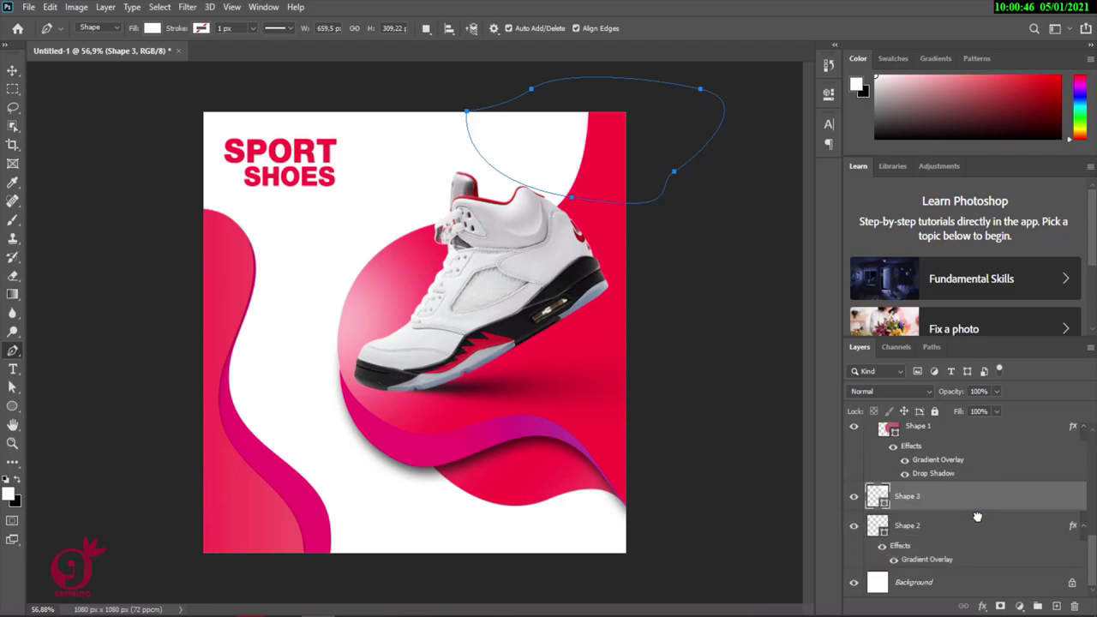
# Step: Add a red Gradient Overlay to Shape 3 with a 19° angle and 57% scale
pyautogui.rightClick(985, 502)
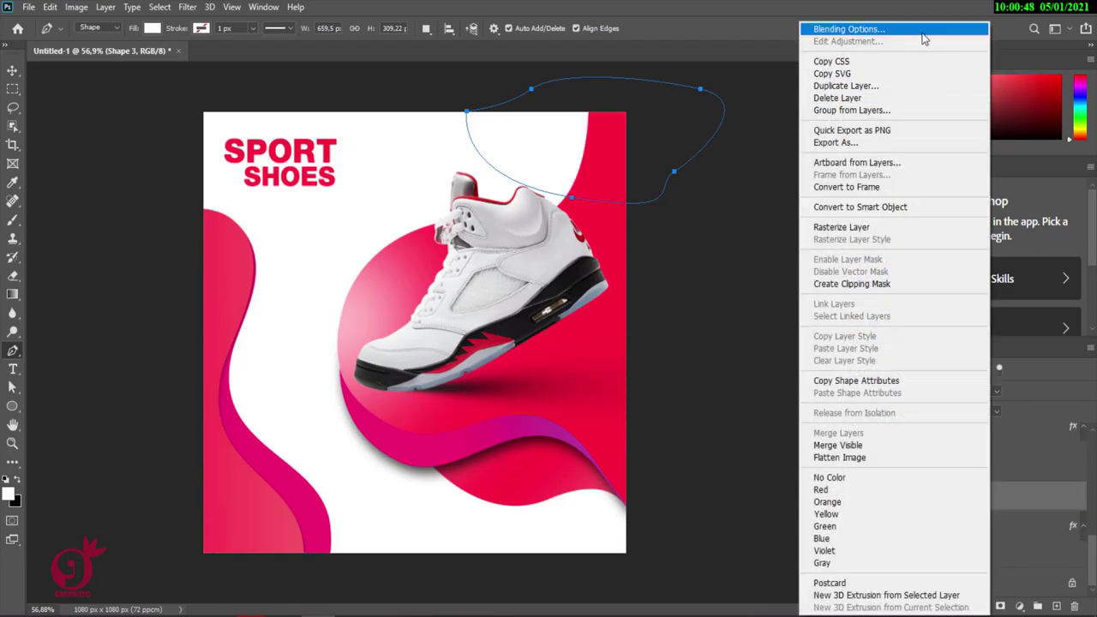
pyautogui.click(857, 29)
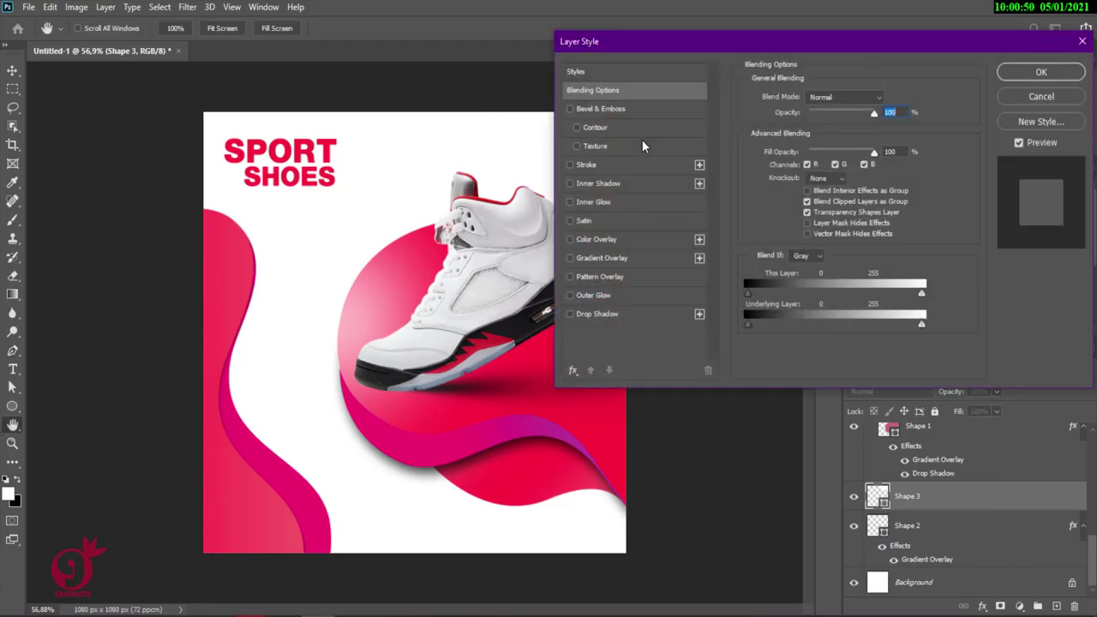
pyautogui.click(615, 258)
pyautogui.moveTo(711, 45); pyautogui.dragTo(817, 46)
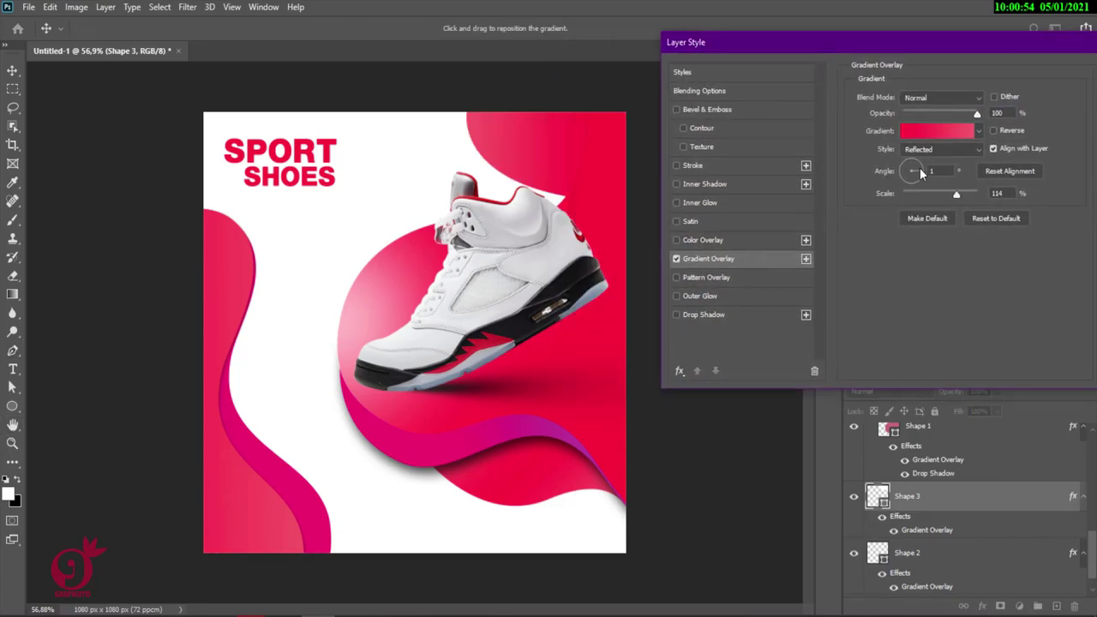
pyautogui.moveTo(914, 178)
pyautogui.mouseDown()
pyautogui.moveTo(905, 178)
pyautogui.moveTo(919, 168)
pyautogui.moveTo(904, 197)
pyautogui.moveTo(940, 194)
pyautogui.moveTo(923, 195)
pyautogui.mouseUp()
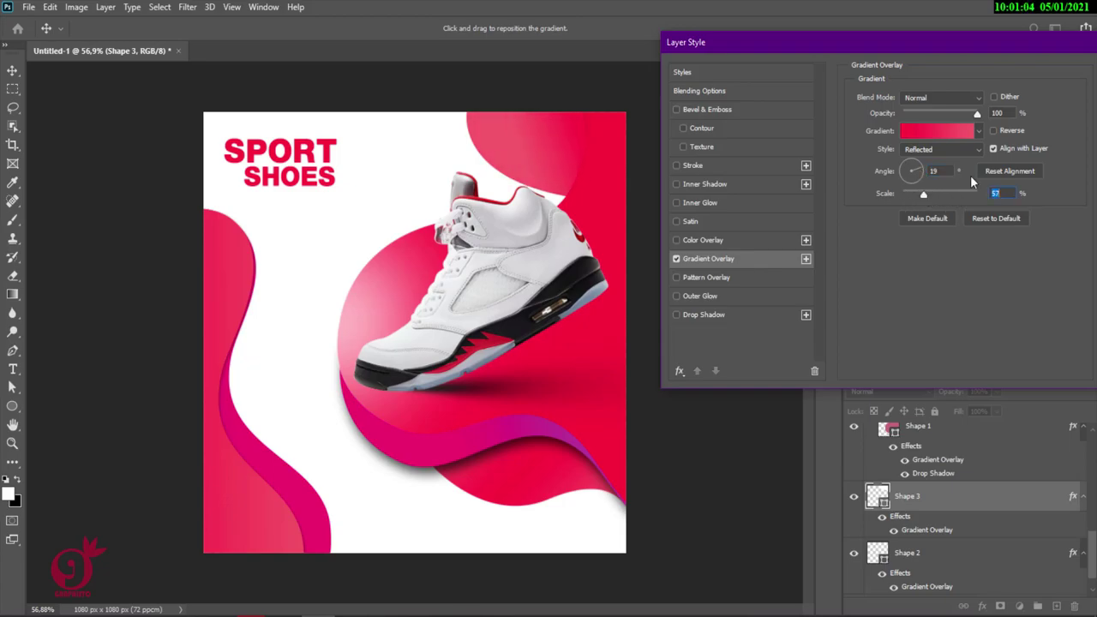
# Step: Switch the Shape 3 gradient to the Linear style, keeping it aligned with the layer, readjust its scale and apply the overlay
pyautogui.click(1000, 147)
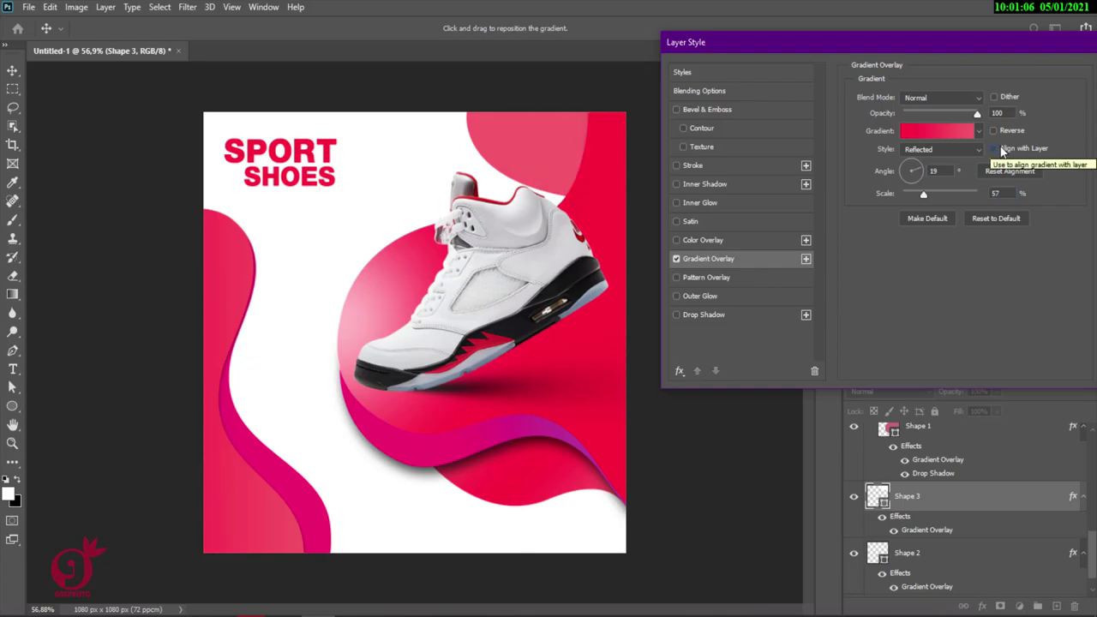
pyautogui.click(1000, 147)
pyautogui.click(930, 150)
pyautogui.click(925, 157)
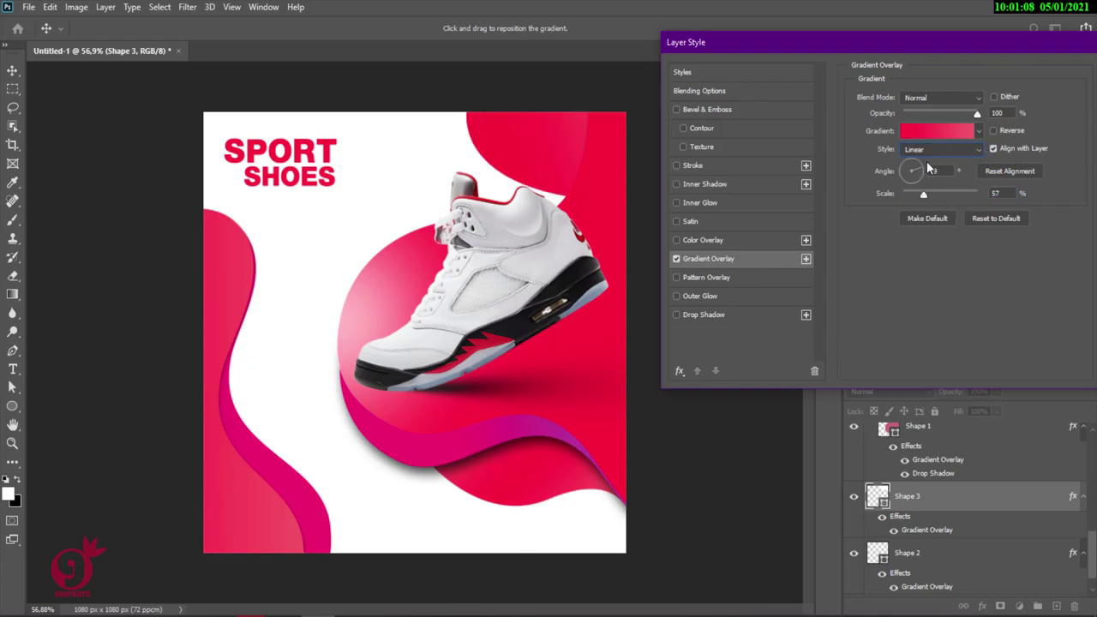
pyautogui.moveTo(957, 193); pyautogui.dragTo(927, 195)
pyautogui.moveTo(867, 43); pyautogui.dragTo(816, 43)
pyautogui.click(1072, 72)
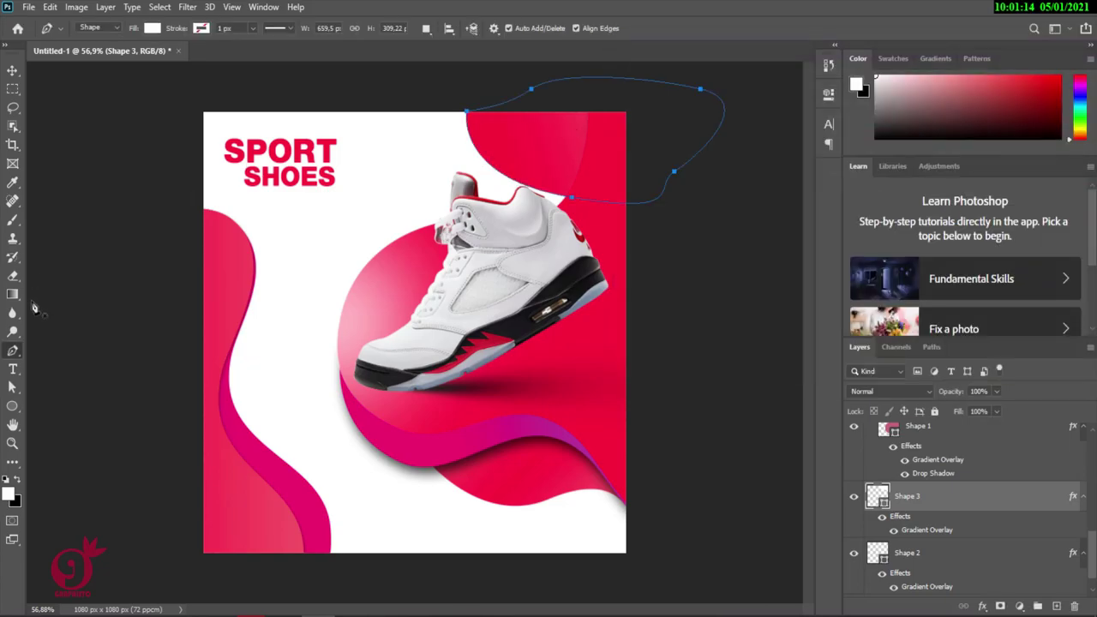
# Step: Add the text "50%" below SHOES, using the LTR Arabic digit style
pyautogui.click(13, 369)
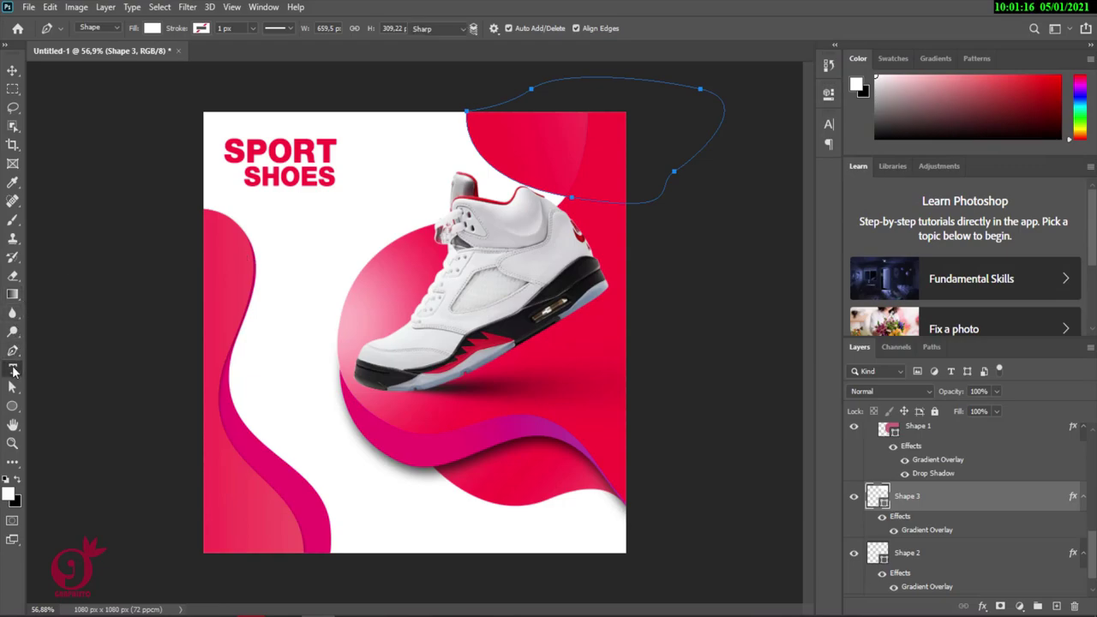
pyautogui.click(339, 231)
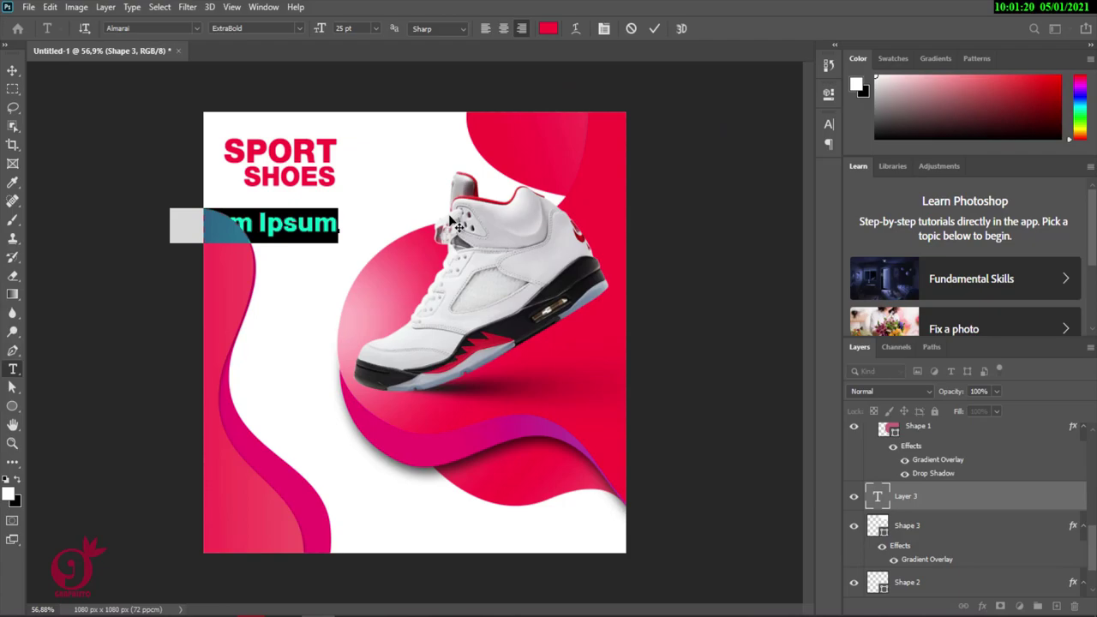
pyautogui.write('0')
pyautogui.press('BackSpace')
pyautogui.press('BackSpace')
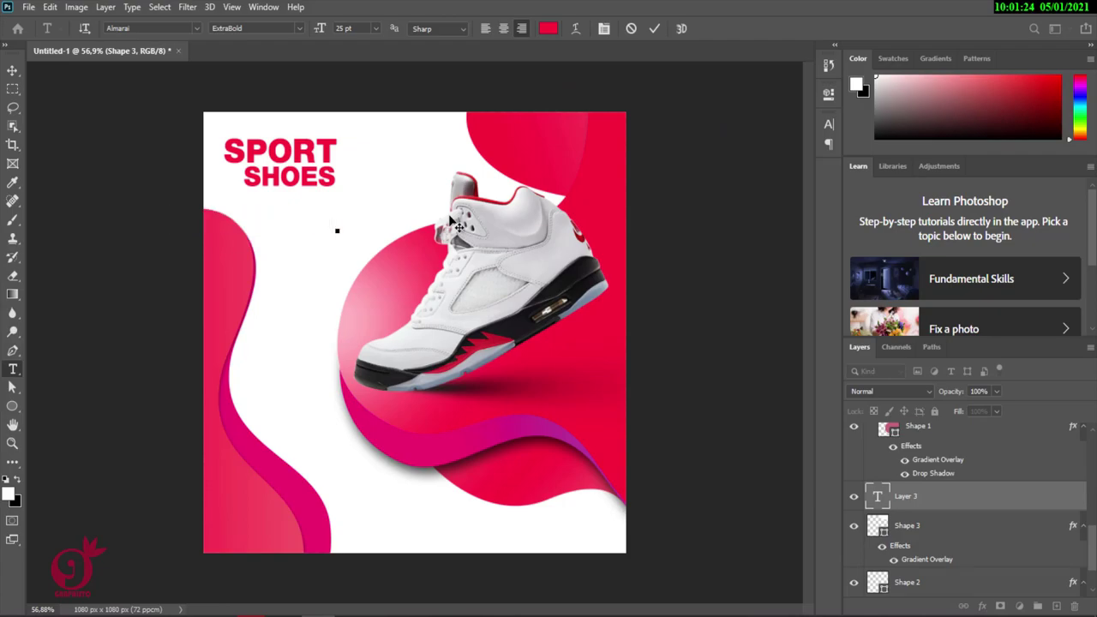
pyautogui.click(829, 124)
pyautogui.click(765, 300)
pyautogui.click(755, 324)
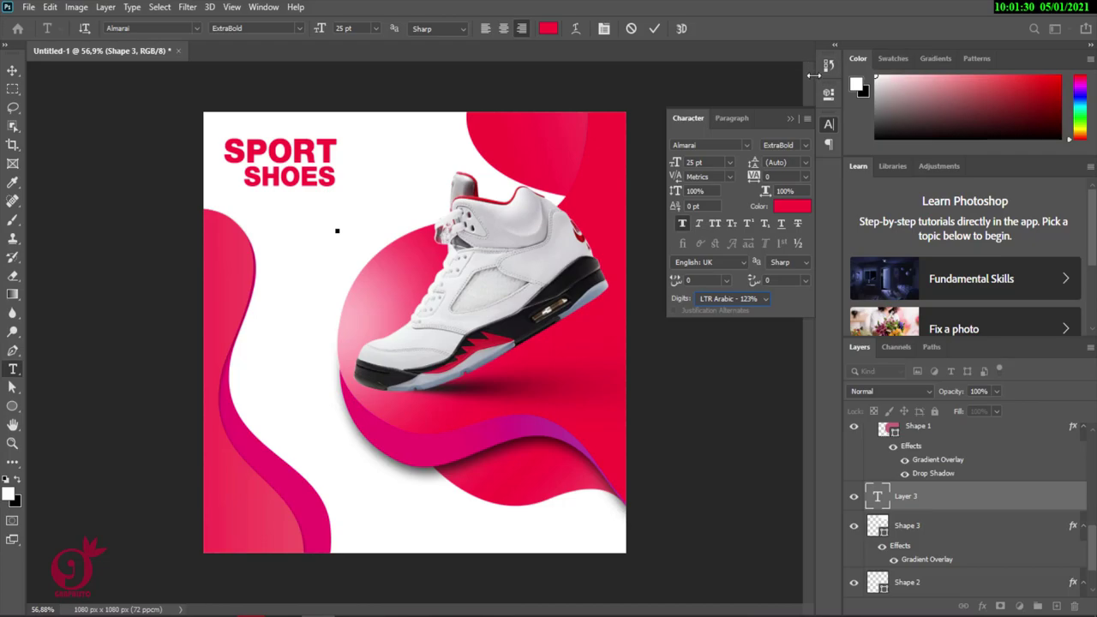
pyautogui.click(789, 119)
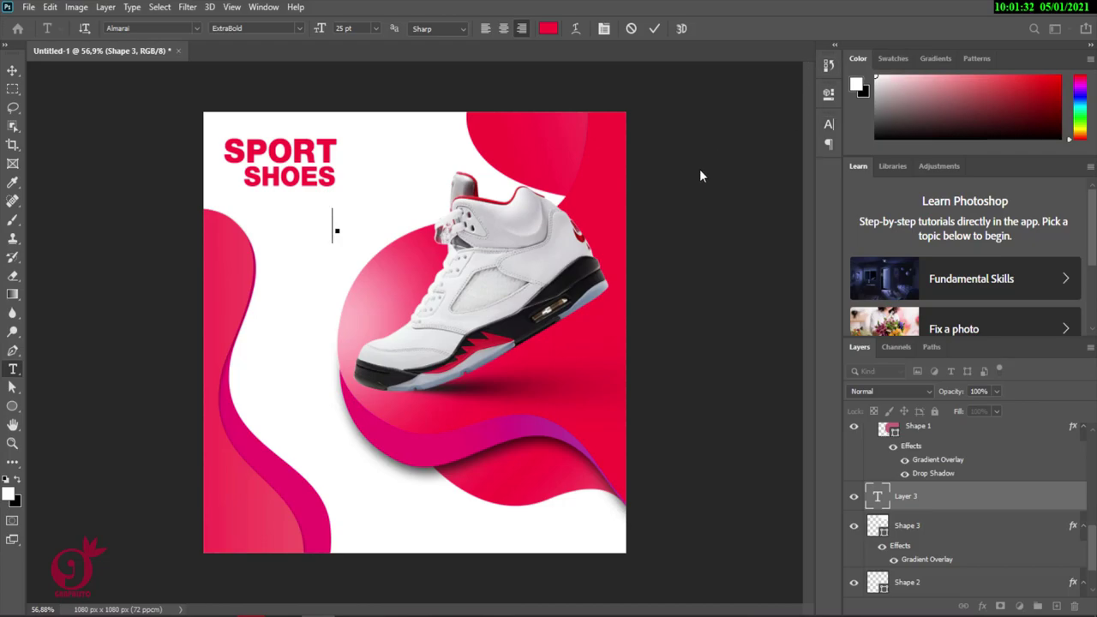
pyautogui.write('50%')
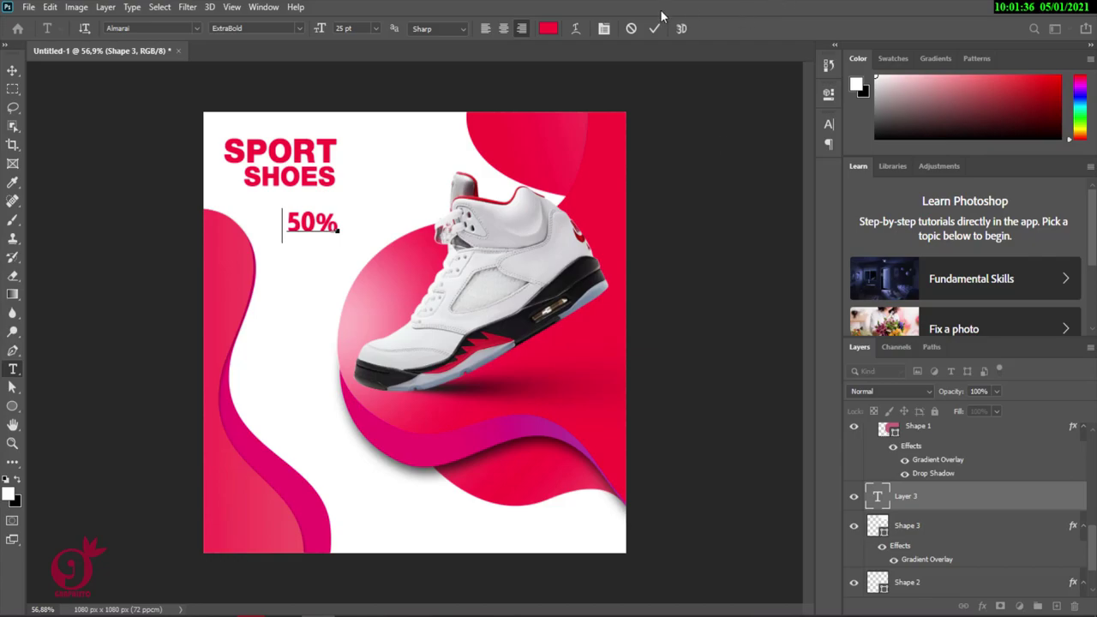
pyautogui.click(658, 31)
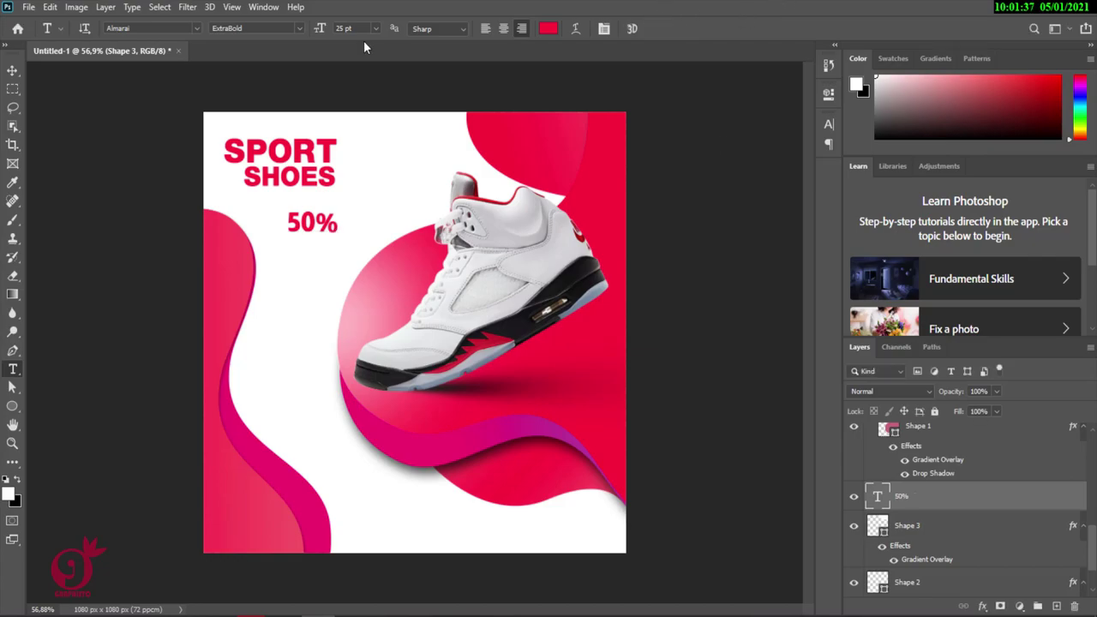
# Step: Move the 50% text onto the red shape in the canvas's upper-right corner and bring its layer to the top of the stack
pyautogui.click(14, 71)
pyautogui.moveTo(299, 222); pyautogui.dragTo(527, 147)
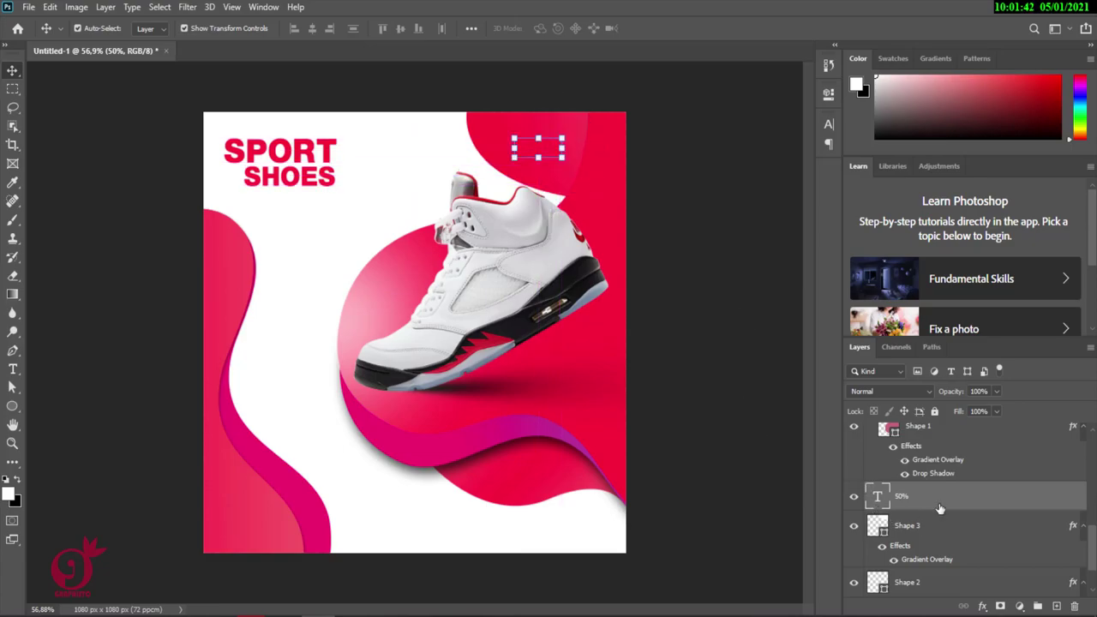
pyautogui.moveTo(947, 501); pyautogui.dragTo(941, 423)
# Step: Change the 50% text colour to white (ffffff)
pyautogui.click(823, 125)
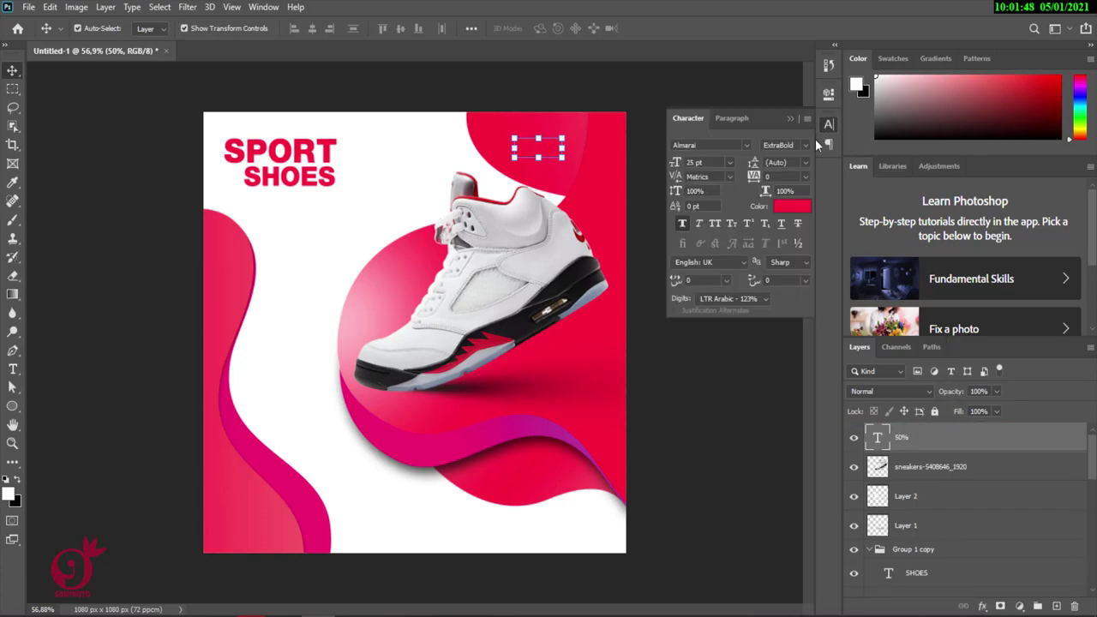
pyautogui.click(789, 206)
pyautogui.write('ffffff')
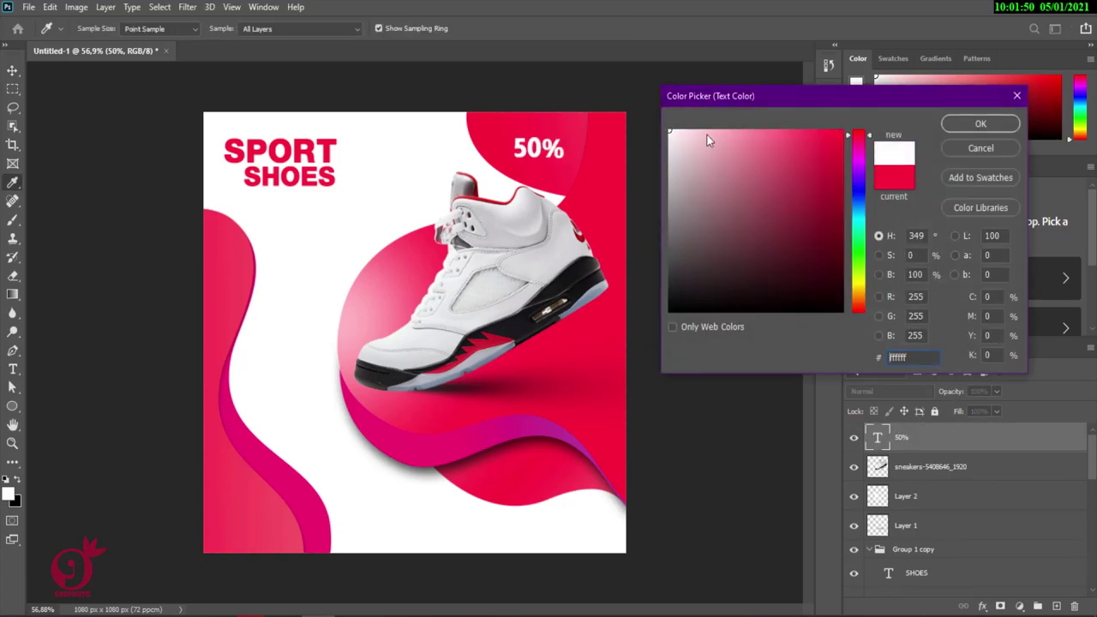
pyautogui.click(973, 128)
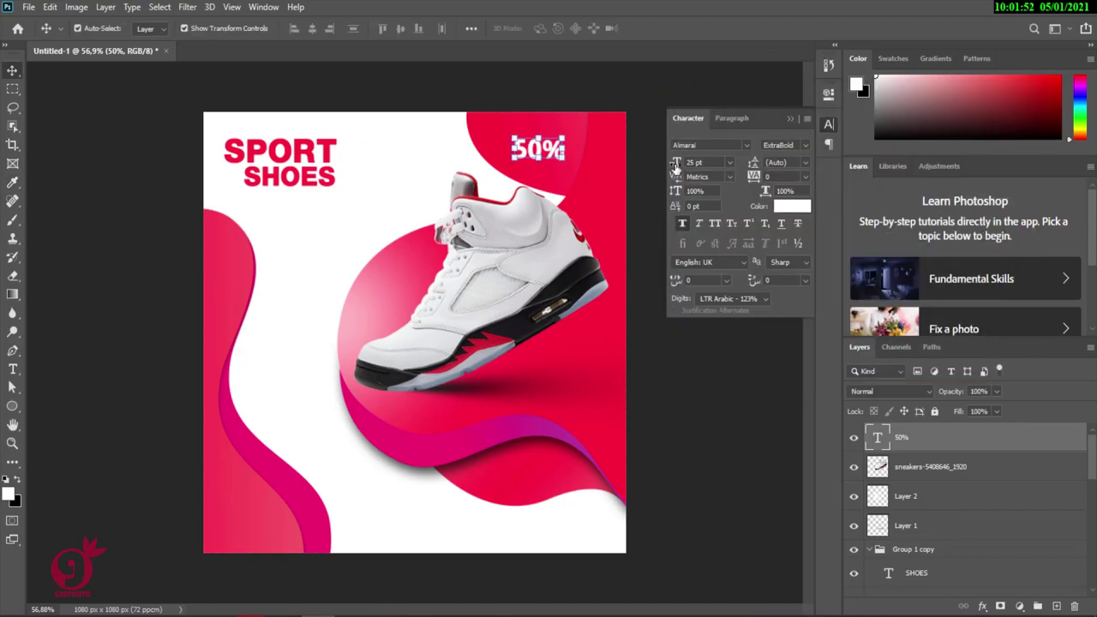
# Step: Enlarge the 50% text to 36 pt and shift it slightly upward within the red corner shape
pyautogui.moveTo(678, 166); pyautogui.dragTo(683, 168)
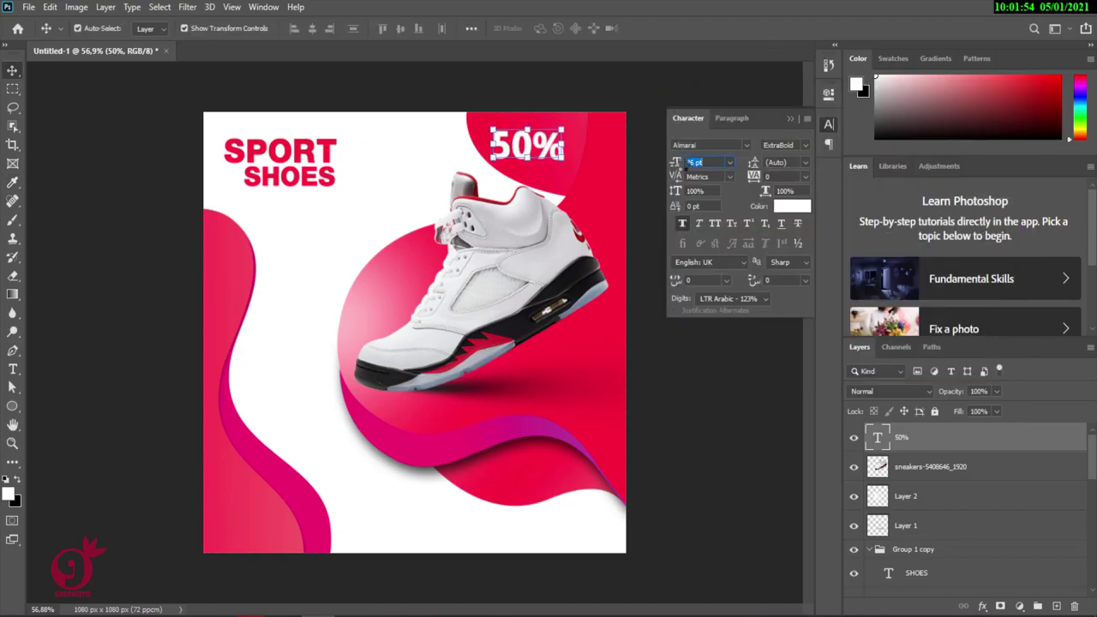
pyautogui.moveTo(516, 150); pyautogui.dragTo(519, 142)
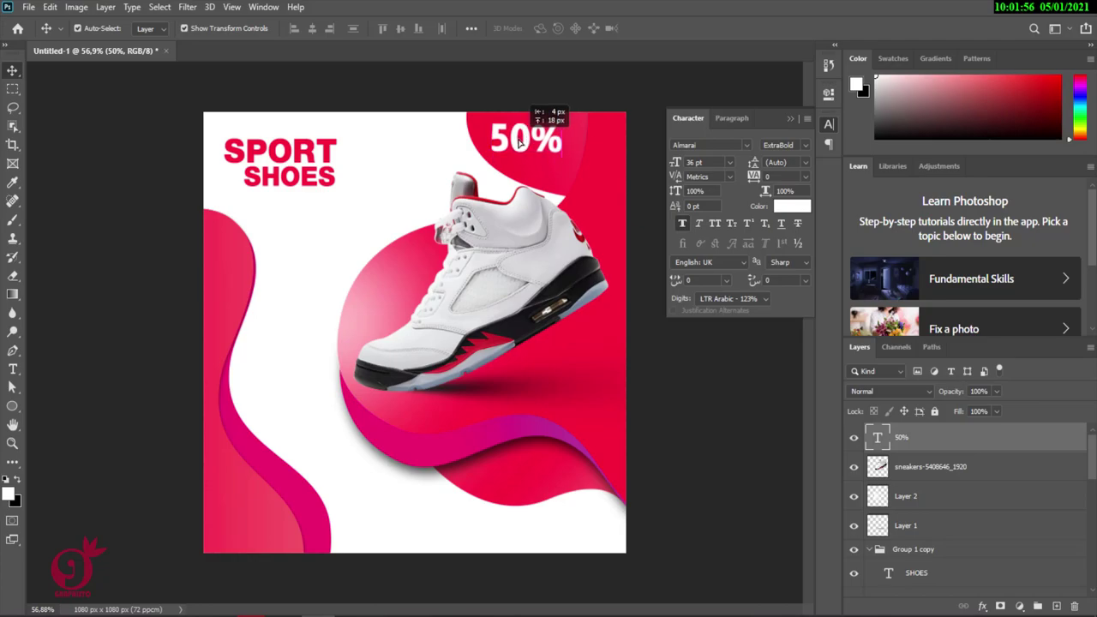
# Step: Duplicate the 50% text just below the original and change the copy's wording to "Discount"
pyautogui.click(793, 119)
pyautogui.click(293, 181)
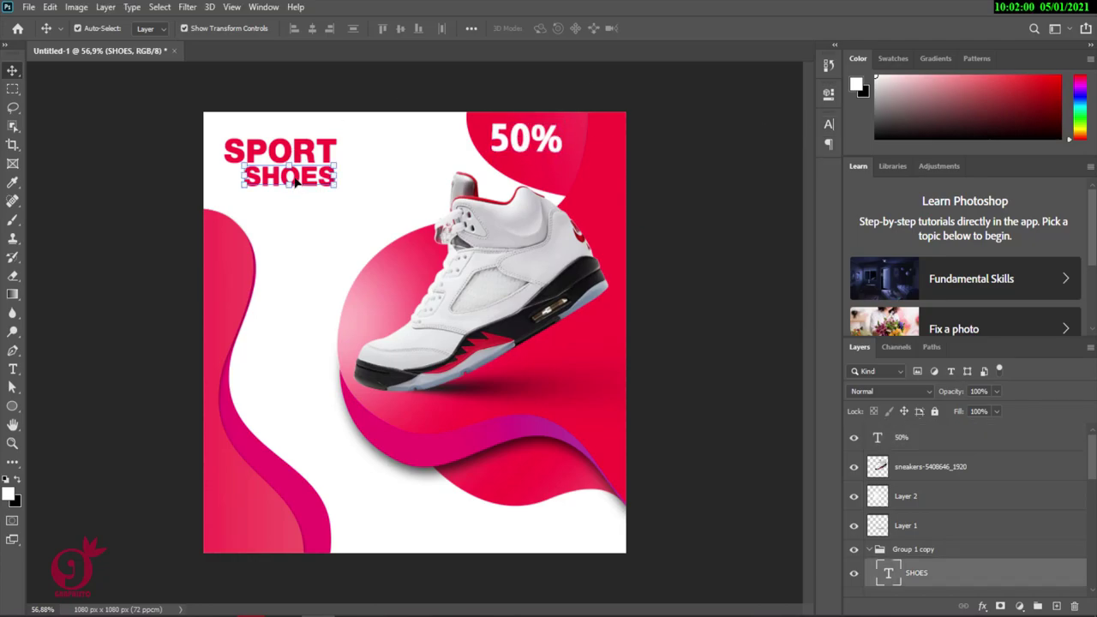
pyautogui.click(526, 141)
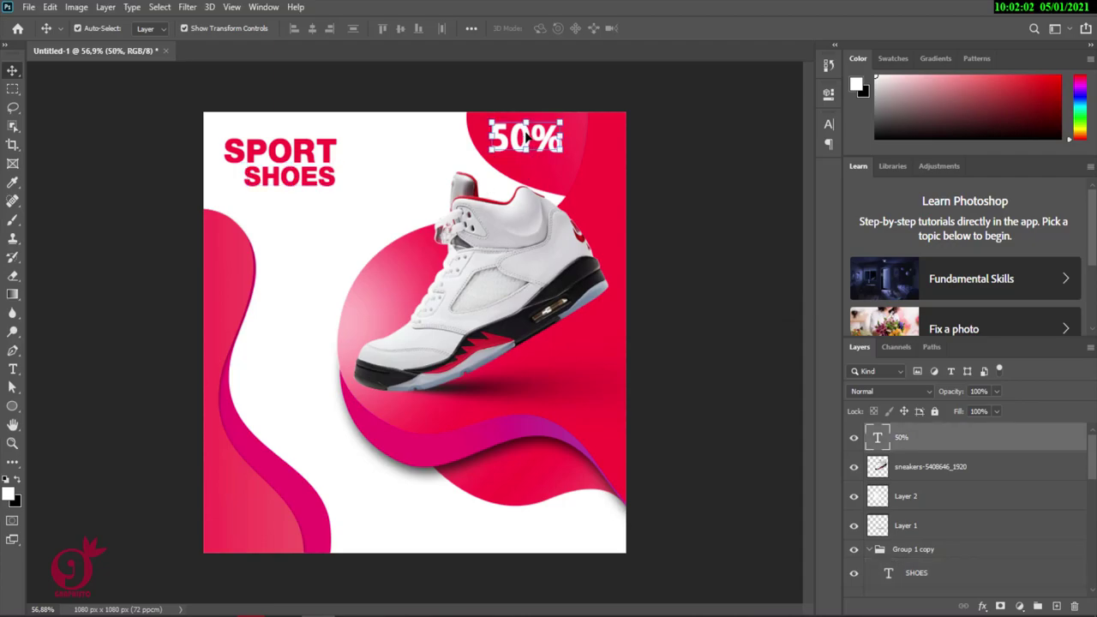
pyautogui.moveTo(526, 141); pyautogui.dragTo(530, 161)
pyautogui.doubleClick(529, 160)
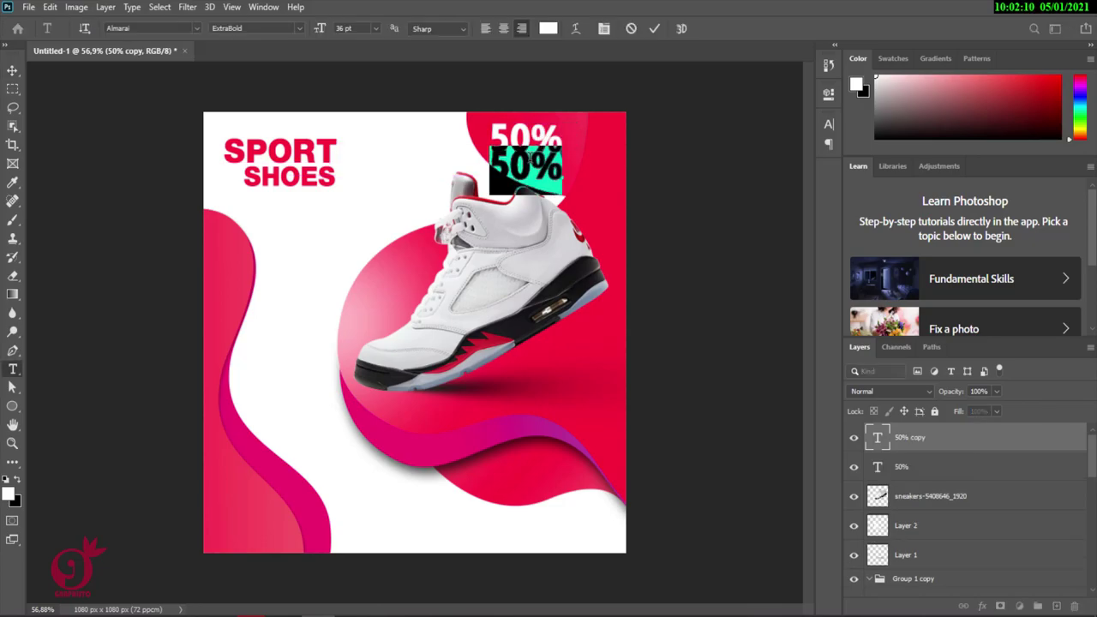
pyautogui.write('Discount')
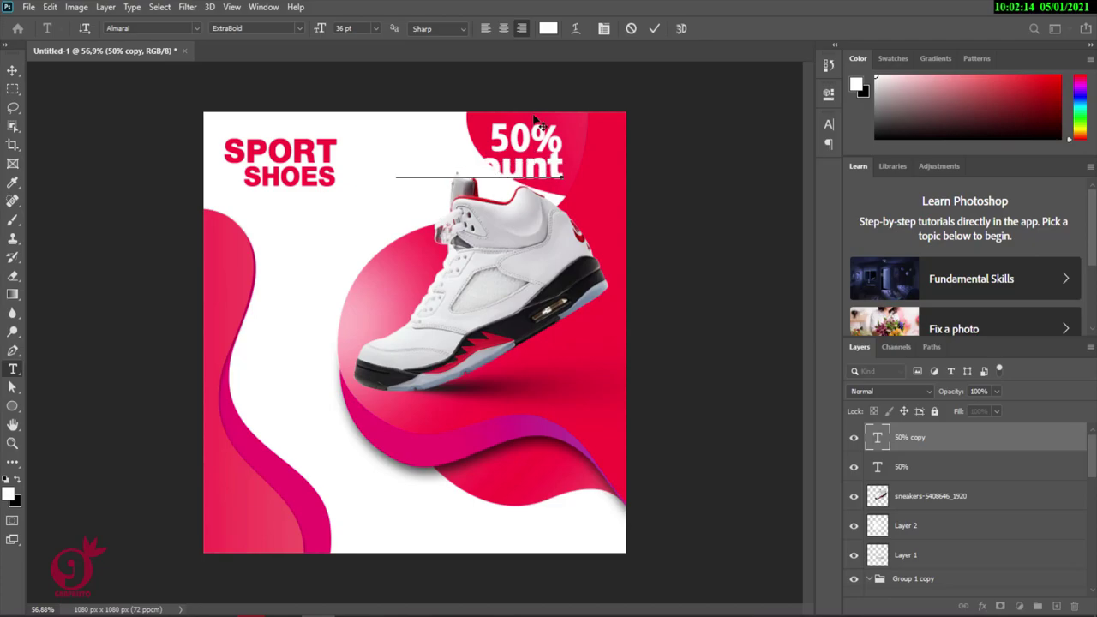
pyautogui.click(652, 28)
pyautogui.press('v')
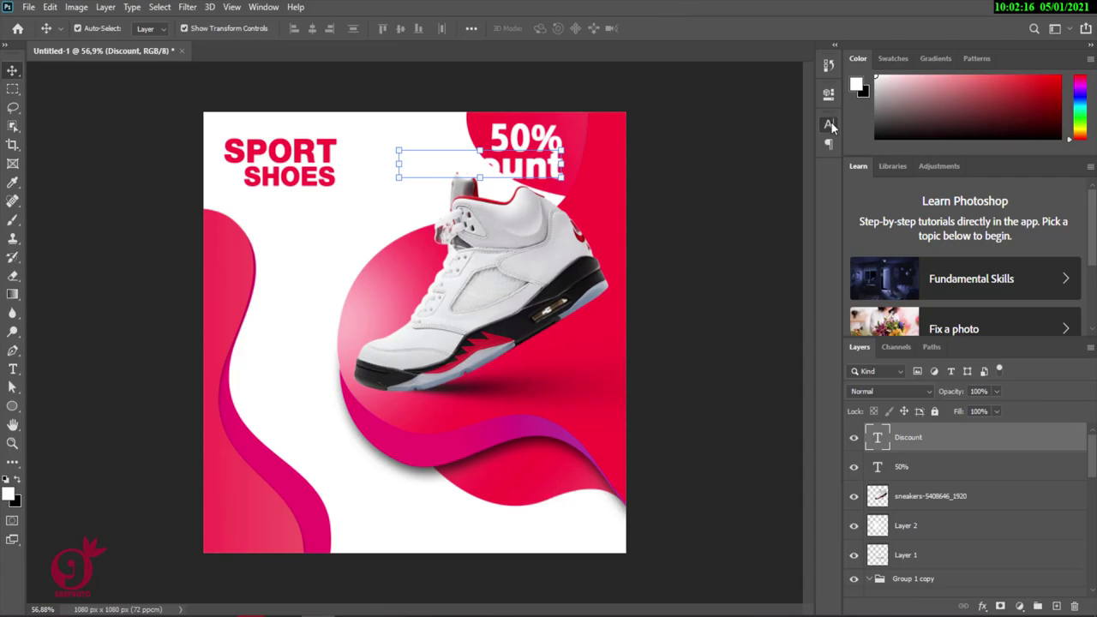
# Step: Reduce the font size of the Discount text and position it directly beneath 50% inside the red corner shape
pyautogui.click(829, 124)
pyautogui.moveTo(674, 165); pyautogui.dragTo(606, 163)
pyautogui.moveTo(534, 175); pyautogui.dragTo(553, 165)
pyautogui.moveTo(676, 163); pyautogui.dragTo(669, 163)
pyautogui.moveTo(550, 169); pyautogui.dragTo(549, 169)
# Step: Adjust the 50% text with a transform and centre it above Discount in the red corner shape
pyautogui.click(527, 146)
pyautogui.moveTo(562, 124)
pyautogui.mouseDown()
pyautogui.moveTo(553, 108)
pyautogui.moveTo(572, 107)
pyautogui.mouseUp()
pyautogui.press('Return')
pyautogui.moveTo(531, 163); pyautogui.dragTo(537, 162)
pyautogui.click(791, 118)
pyautogui.click(505, 390)
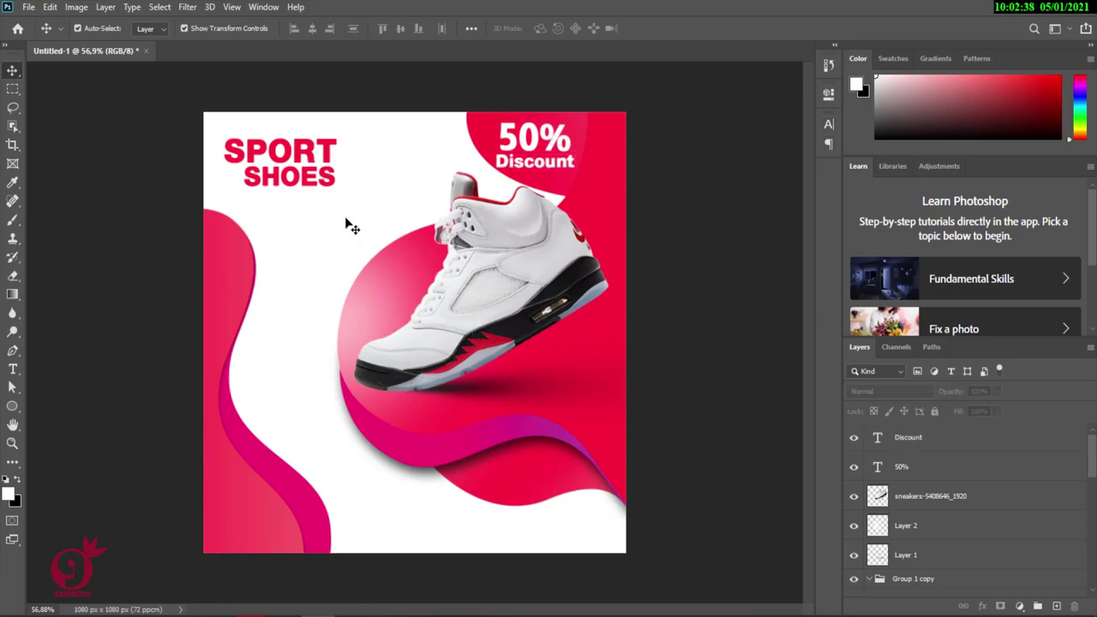
# Step: Add the text "CALL NOW" over the purple wave in the lower part of the canvas, using the SPORT headline's text style
pyautogui.click(301, 152)
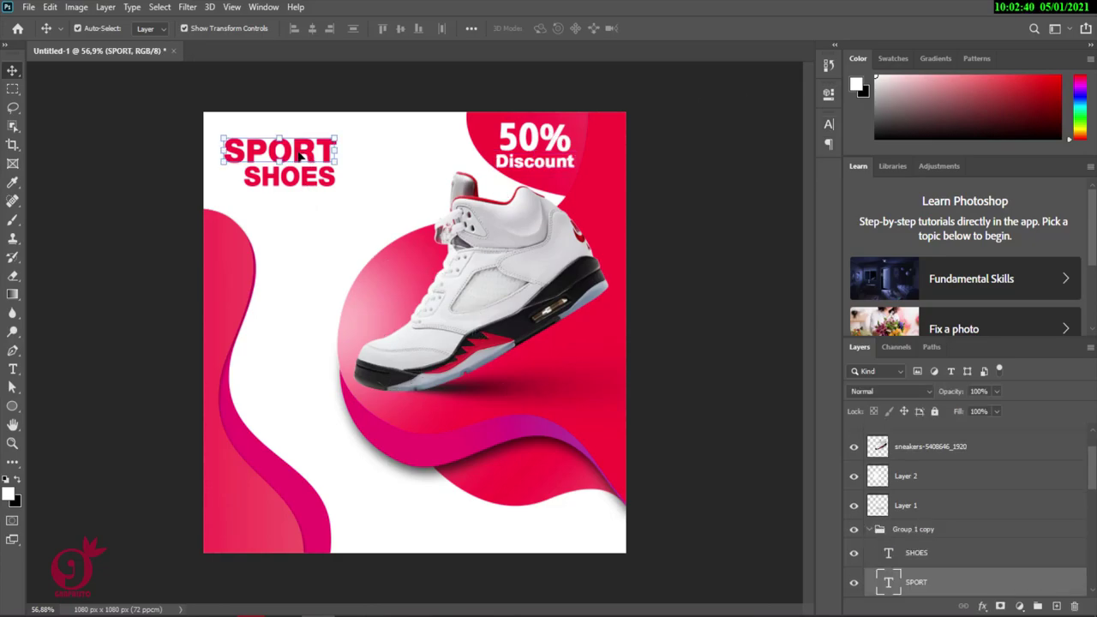
pyautogui.click(13, 370)
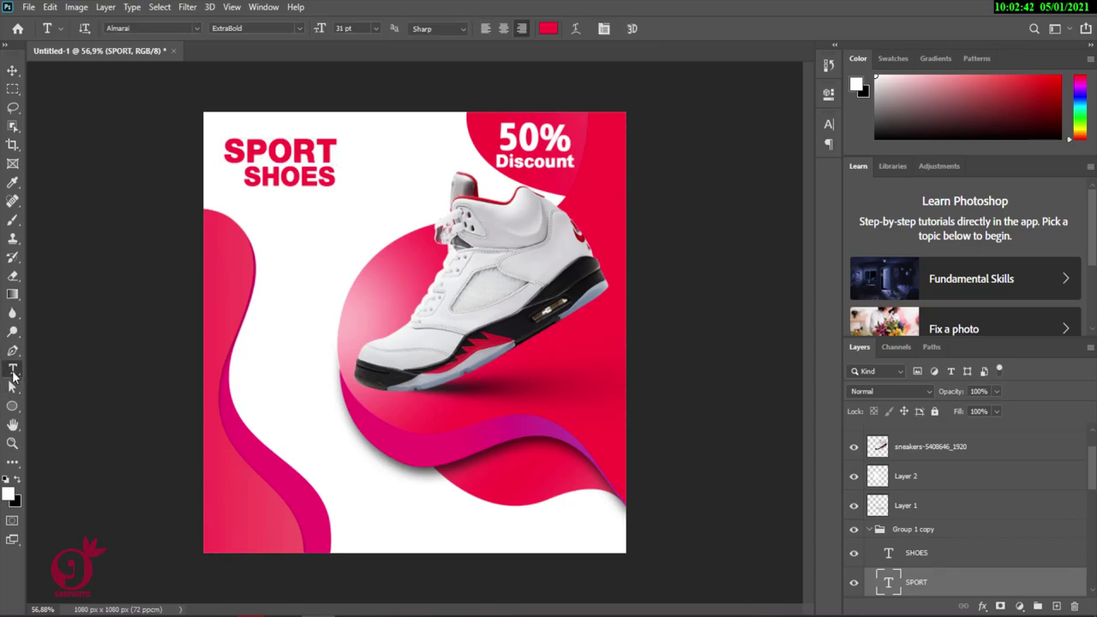
pyautogui.click(520, 488)
pyautogui.write('CALL')
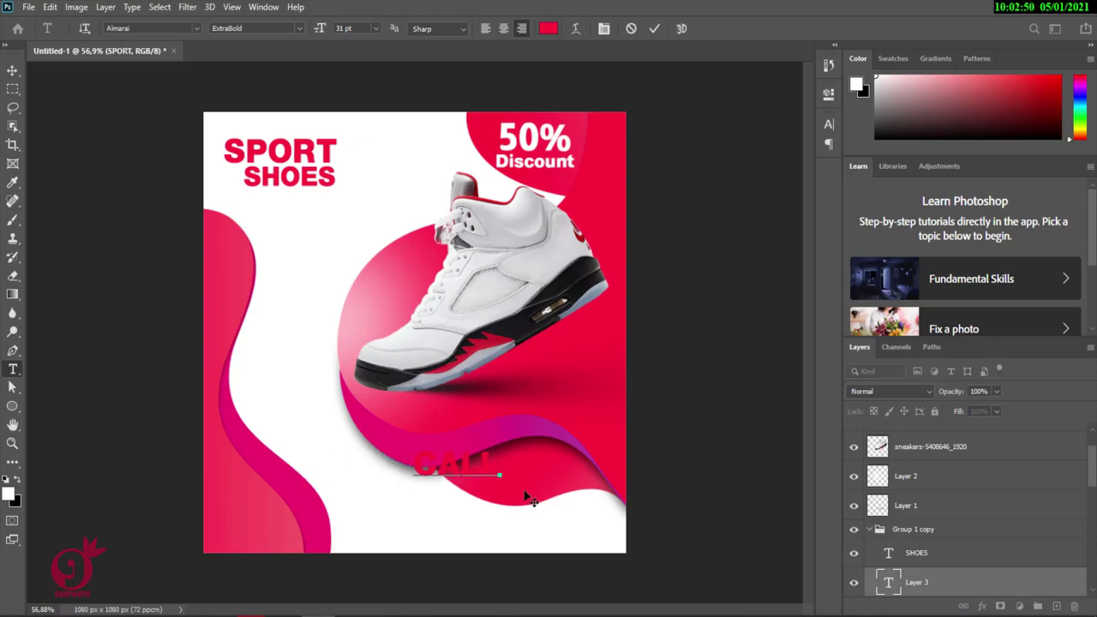
pyautogui.write(' NOW')
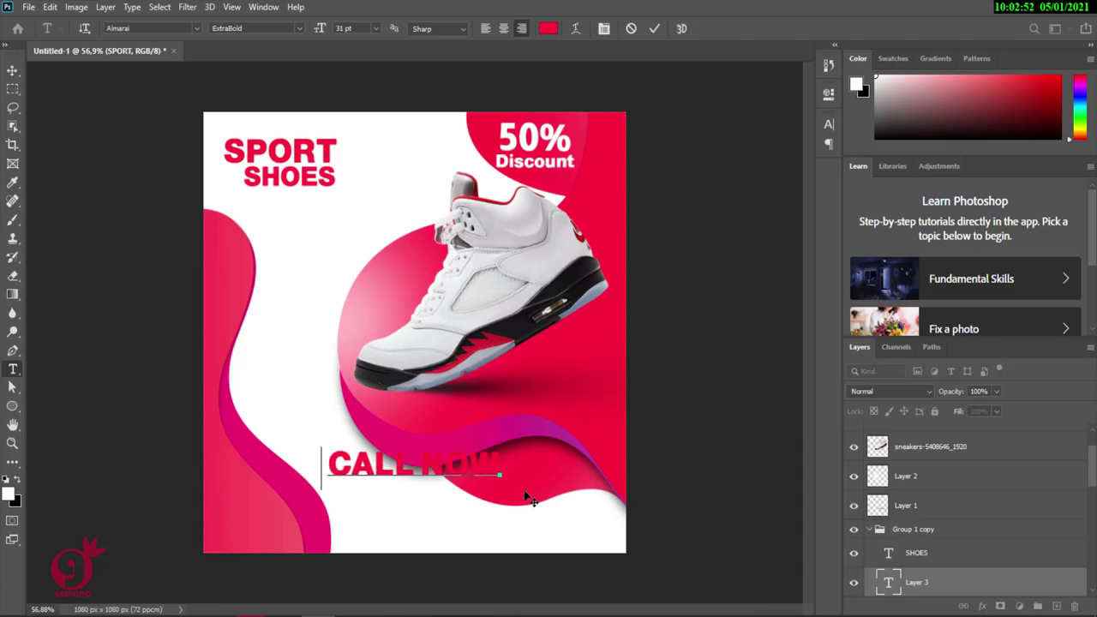
pyautogui.click(651, 31)
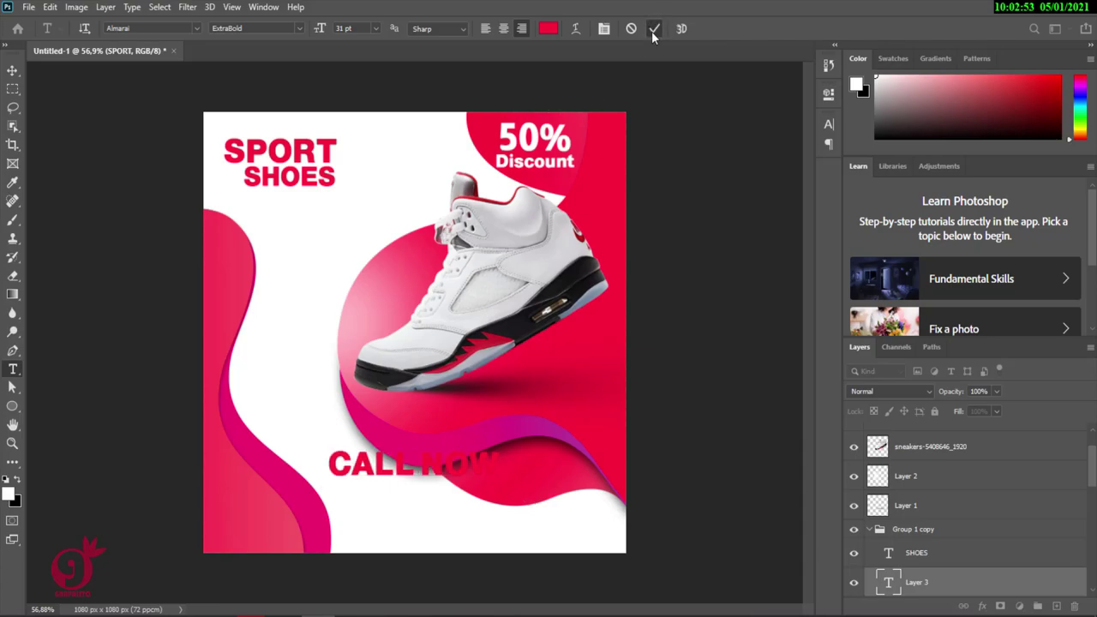
# Step: Change the CALL NOW text colour to white (ffffff)
pyautogui.click(827, 127)
pyautogui.click(800, 207)
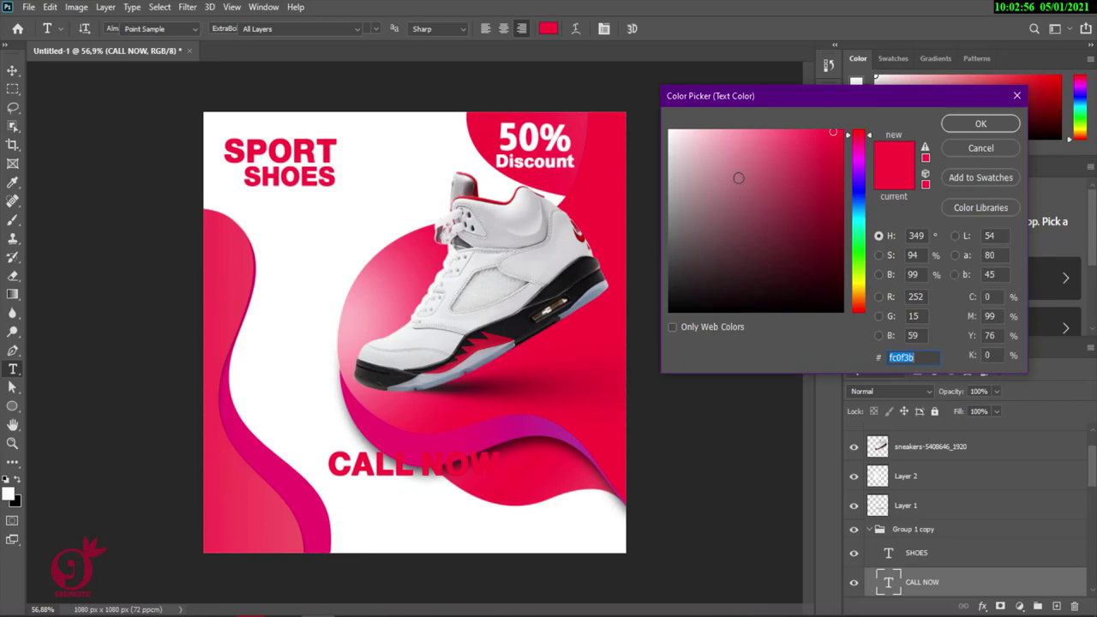
pyautogui.write('ffffff')
pyautogui.click(956, 127)
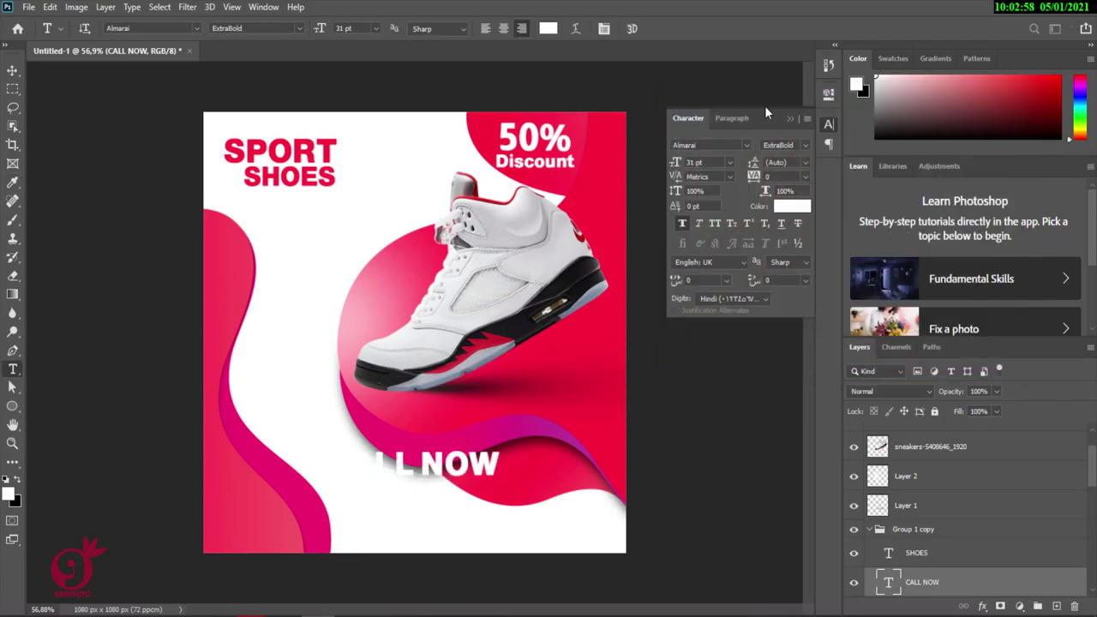
# Step: Move CALL NOW onto the red shape at the canvas's lower right and reduce its size to 22 pt
pyautogui.click(11, 72)
pyautogui.moveTo(463, 471); pyautogui.dragTo(573, 474)
pyautogui.moveTo(675, 168); pyautogui.dragTo(671, 163)
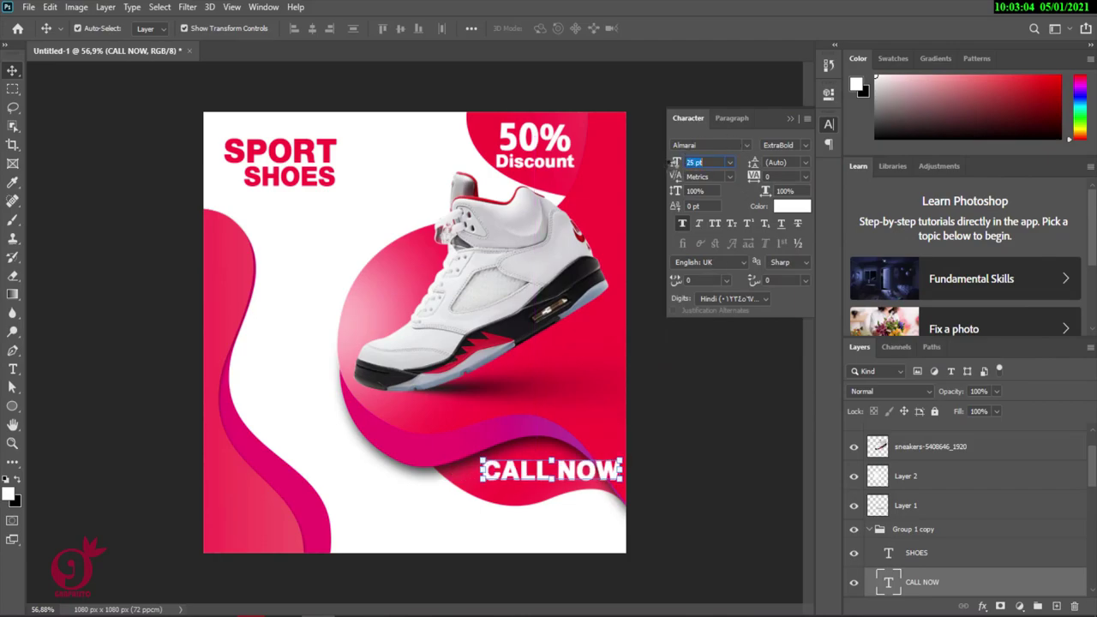
pyautogui.moveTo(556, 476); pyautogui.dragTo(531, 486)
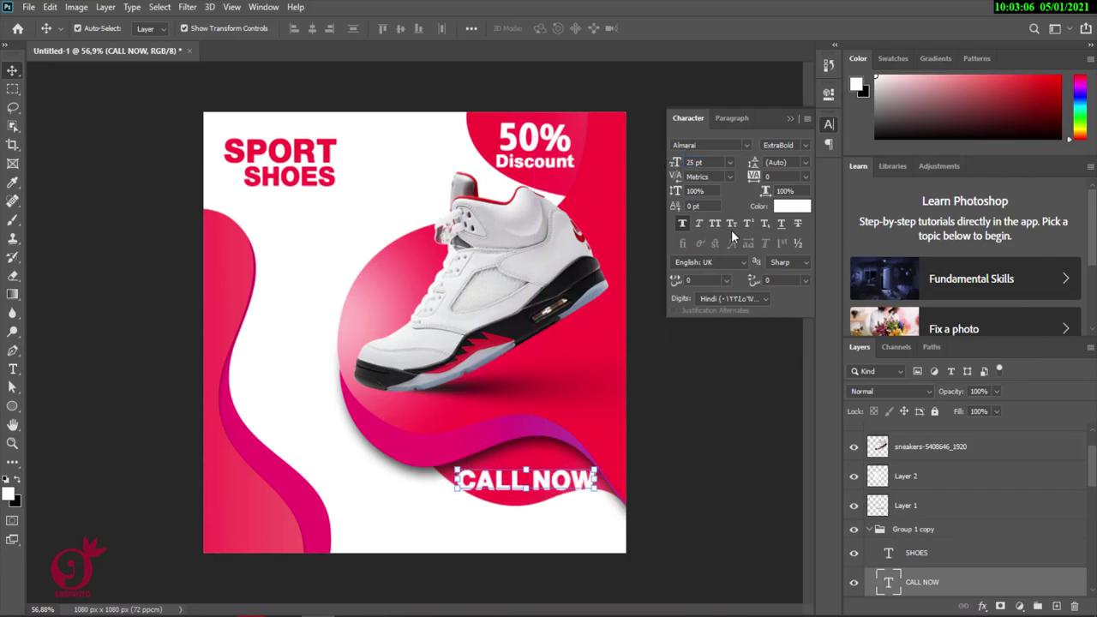
pyautogui.moveTo(677, 168); pyautogui.dragTo(673, 165)
pyautogui.moveTo(535, 482); pyautogui.dragTo(534, 477)
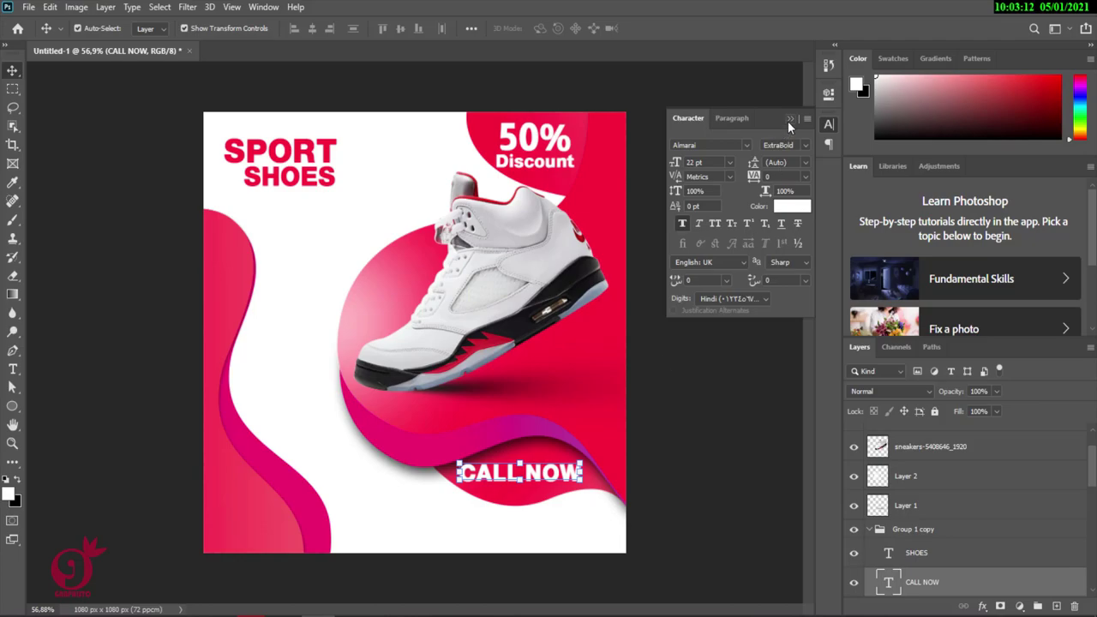
pyautogui.click(788, 119)
# Step: Add a new text line with the contact phone number below CALL NOW
pyautogui.click(13, 370)
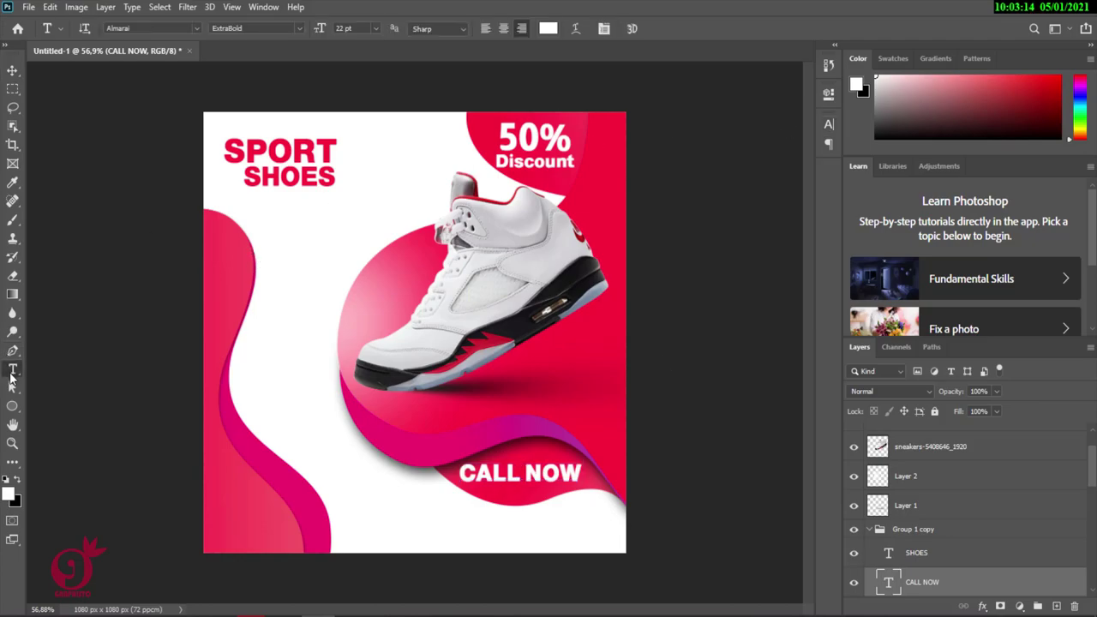
pyautogui.click(592, 531)
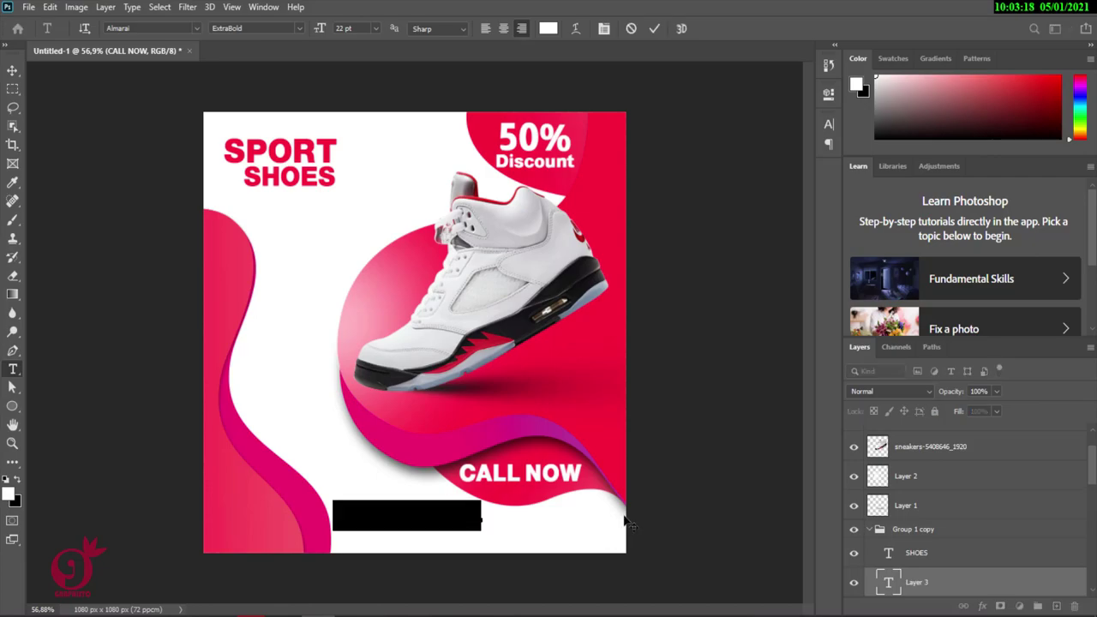
pyautogui.press('BackSpace')
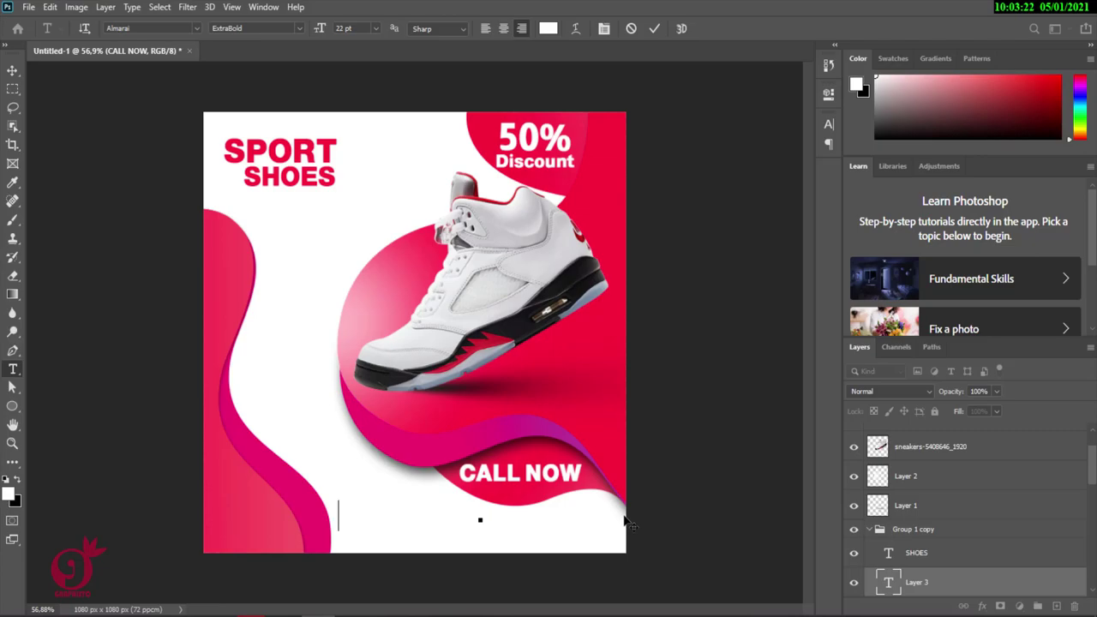
pyautogui.click(654, 28)
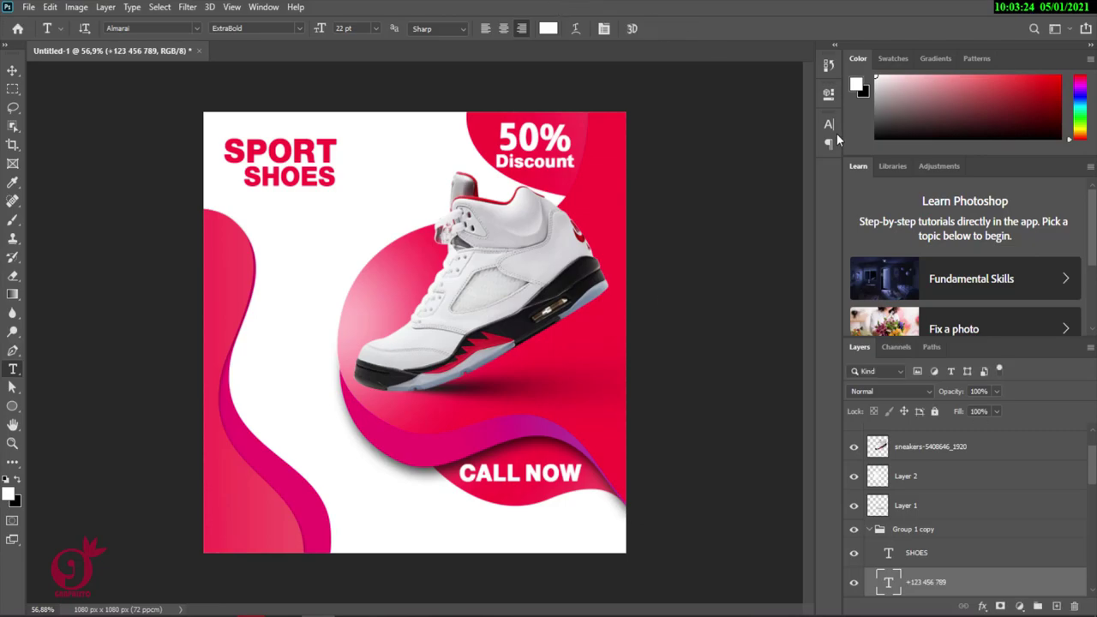
# Step: Set the phone number's text colour to the red sampled from the background shape (fc0f3b)
pyautogui.click(828, 124)
pyautogui.click(742, 208)
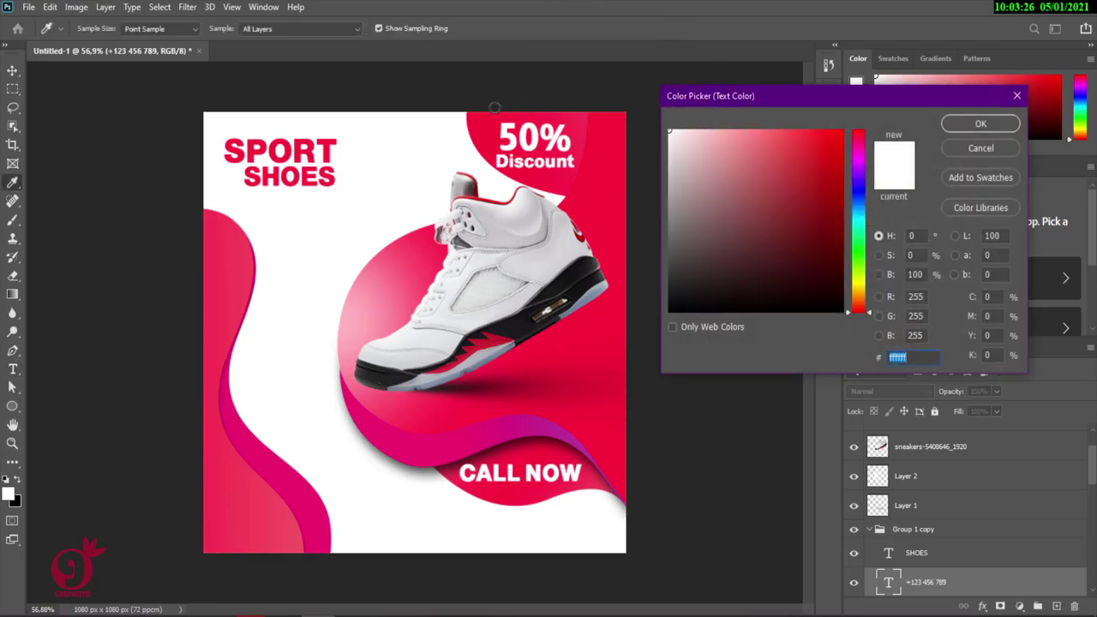
pyautogui.click(616, 180)
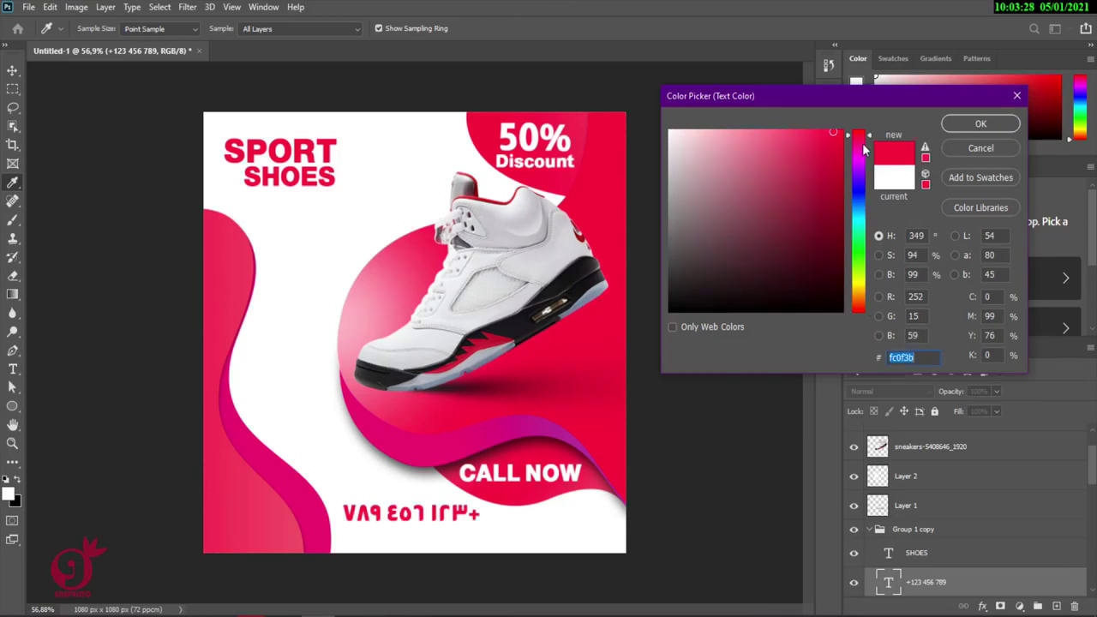
pyautogui.click(980, 124)
# Step: Switch the phone number to the LTR Arabic digit style and a left-to-right paragraph direction
pyautogui.click(764, 299)
pyautogui.click(762, 312)
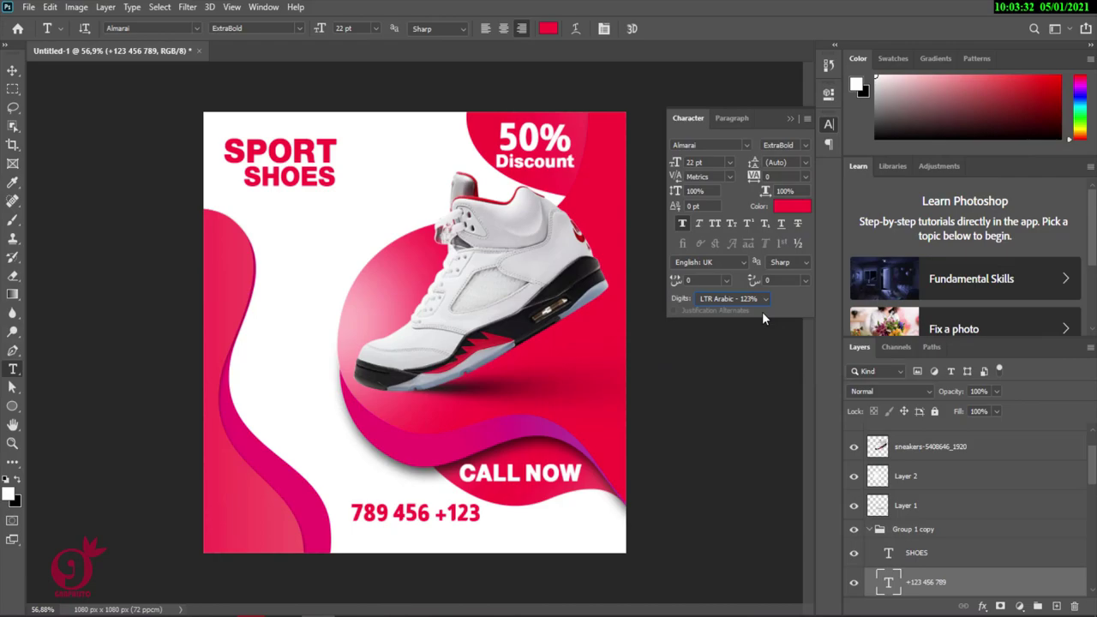
pyautogui.click(724, 120)
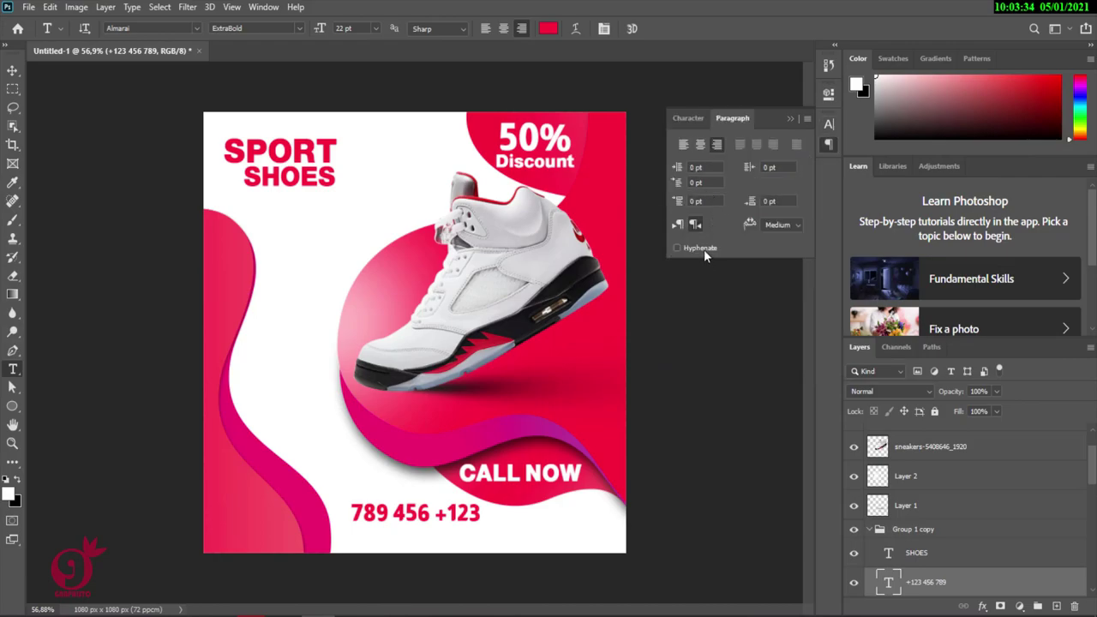
pyautogui.click(679, 225)
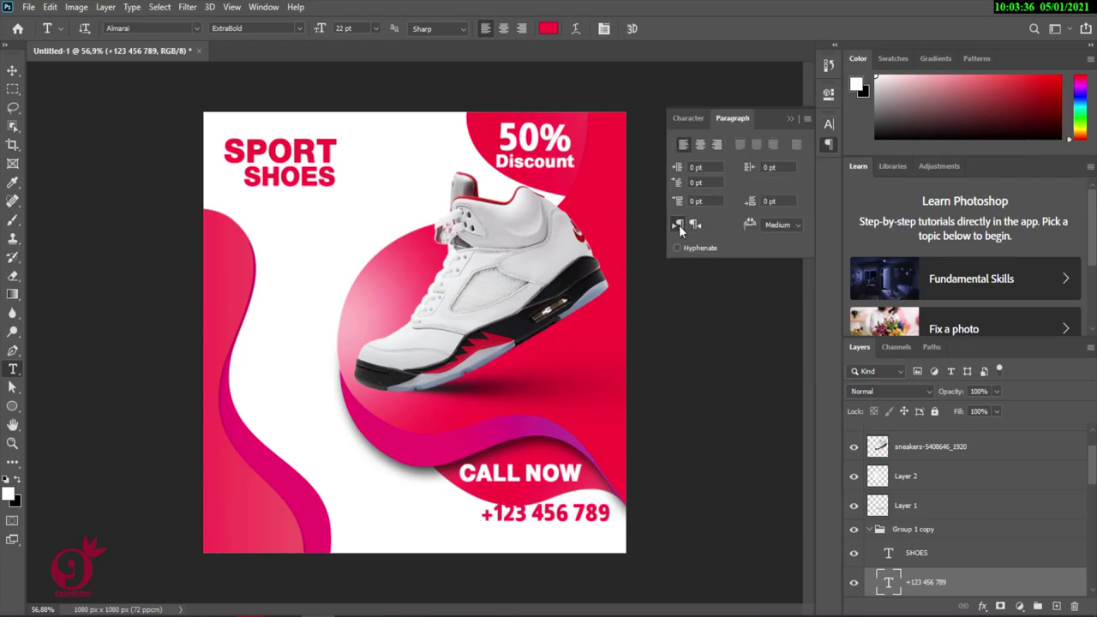
pyautogui.click(791, 118)
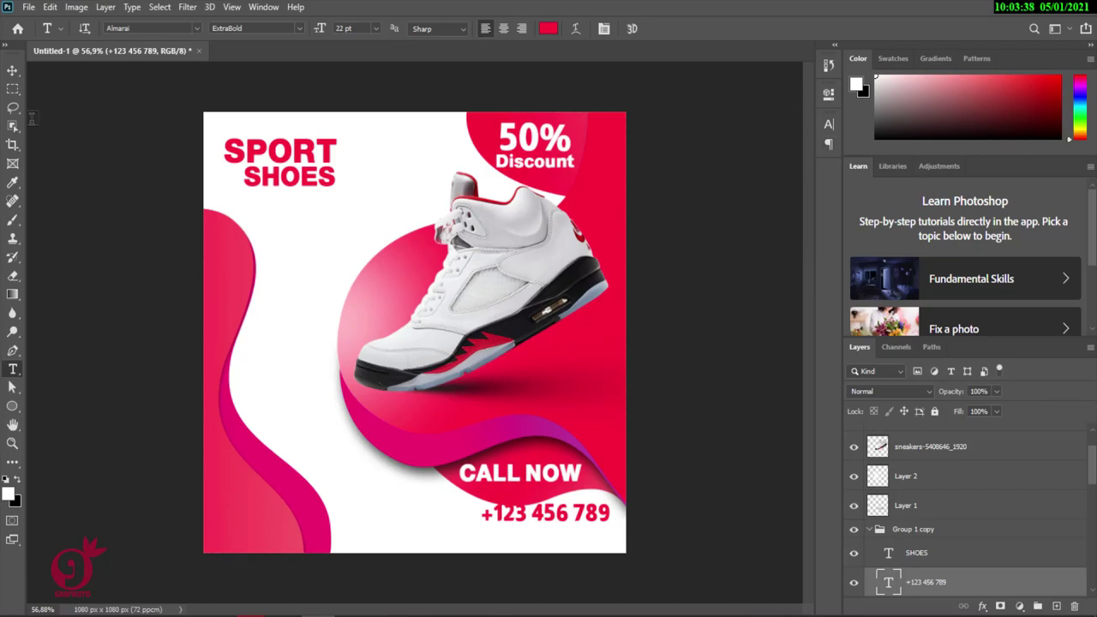
# Step: Move the phone number into the white area beneath CALL NOW, lined up with that text
pyautogui.click(13, 72)
pyautogui.moveTo(570, 509); pyautogui.dragTo(541, 514)
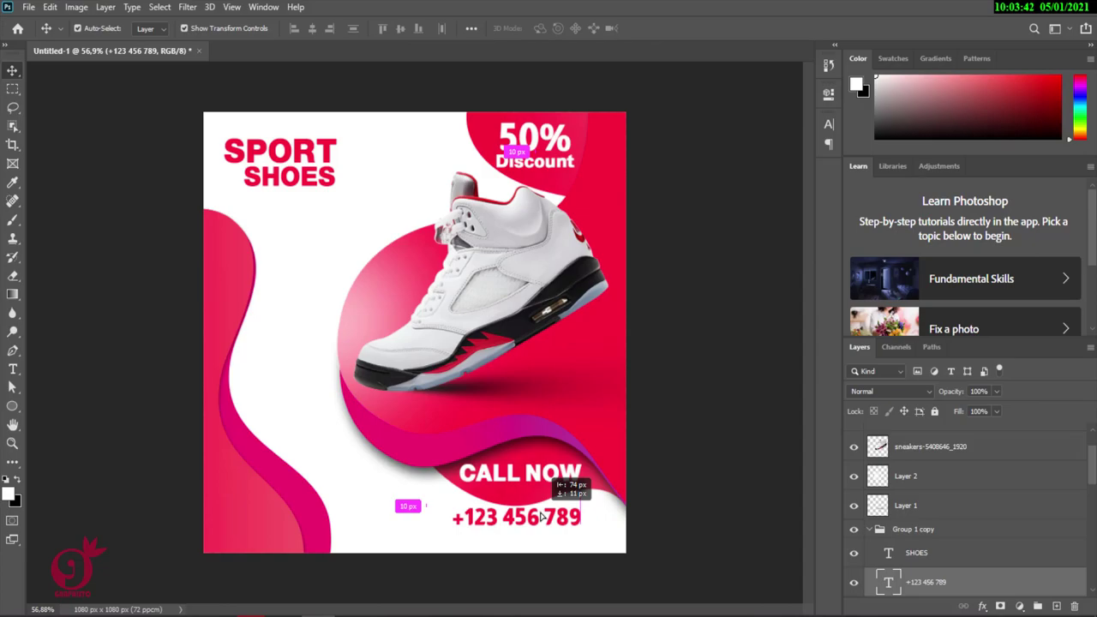
pyautogui.moveTo(541, 514); pyautogui.dragTo(550, 526)
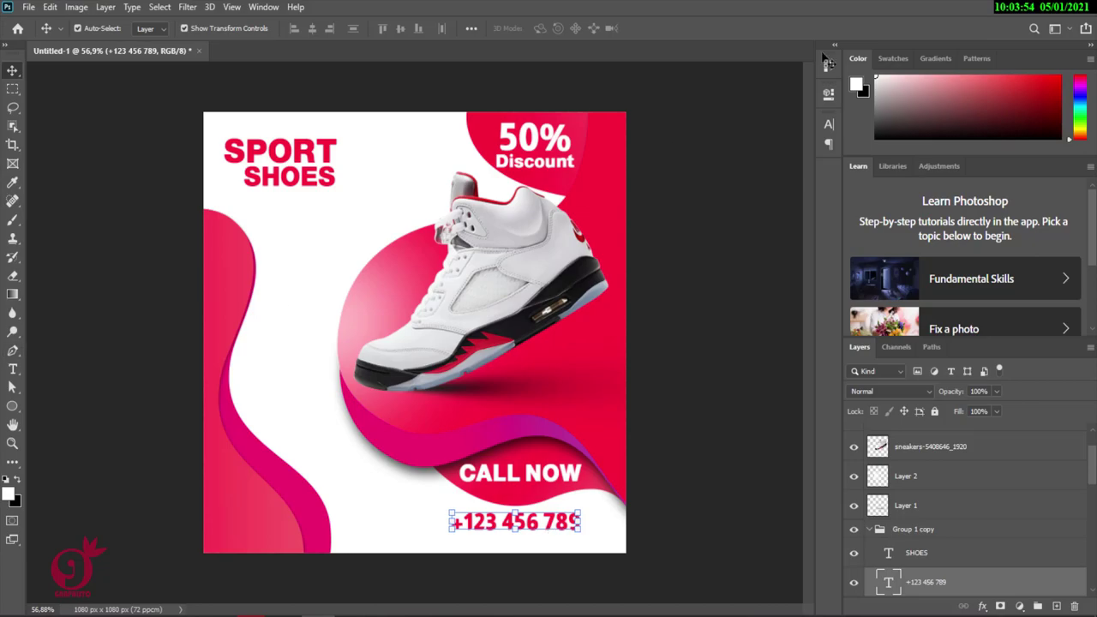
pyautogui.click(13, 369)
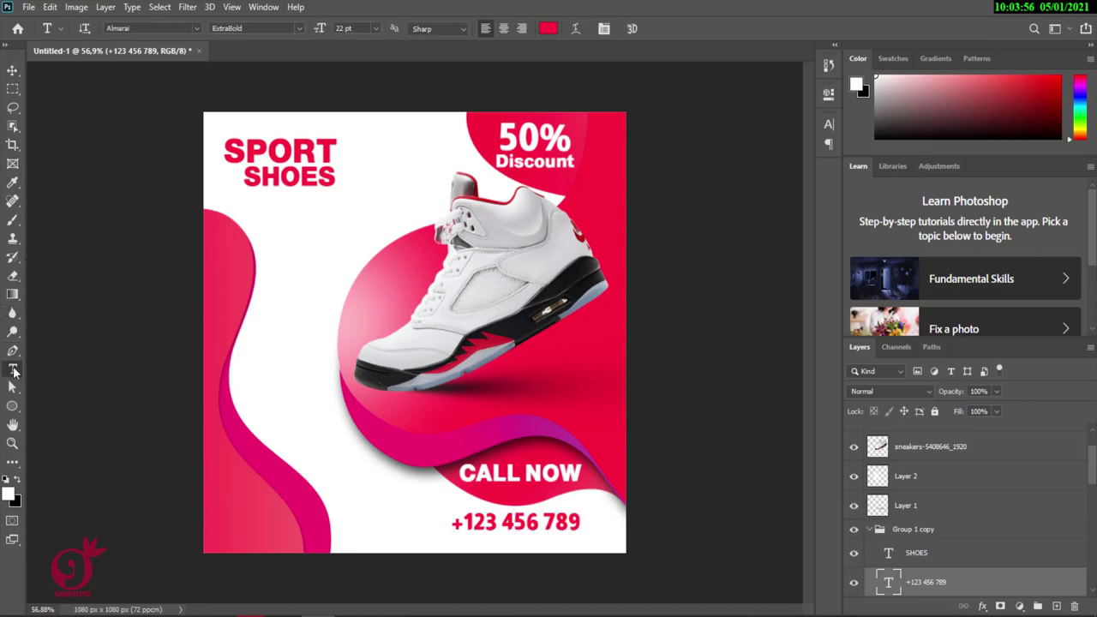
pyautogui.click(13, 70)
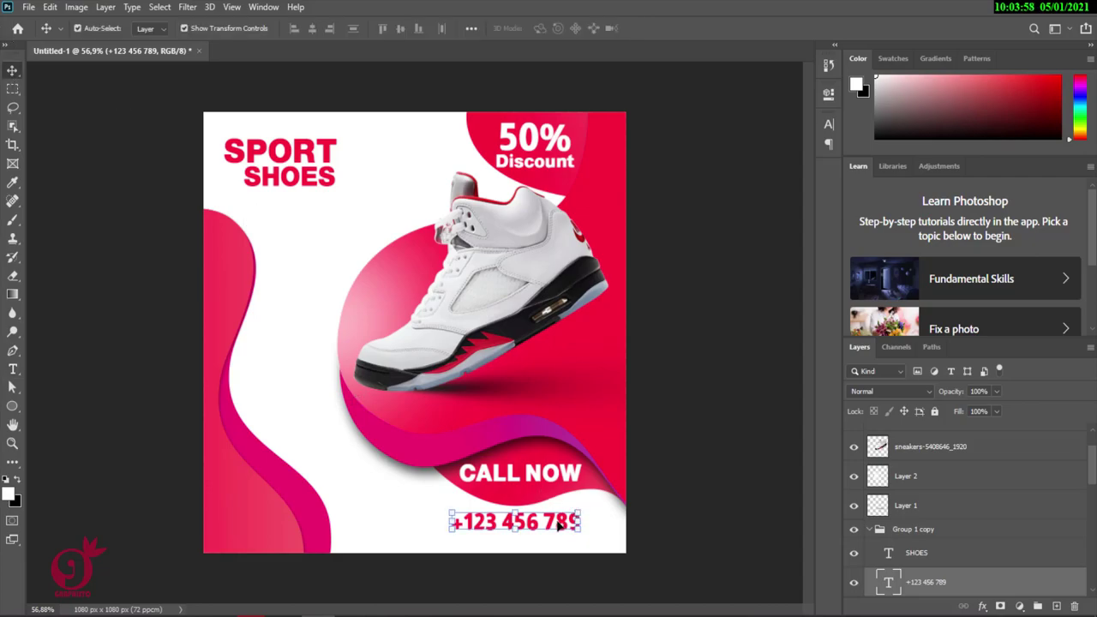
pyautogui.moveTo(530, 525); pyautogui.dragTo(532, 545)
pyautogui.doubleClick(532, 545)
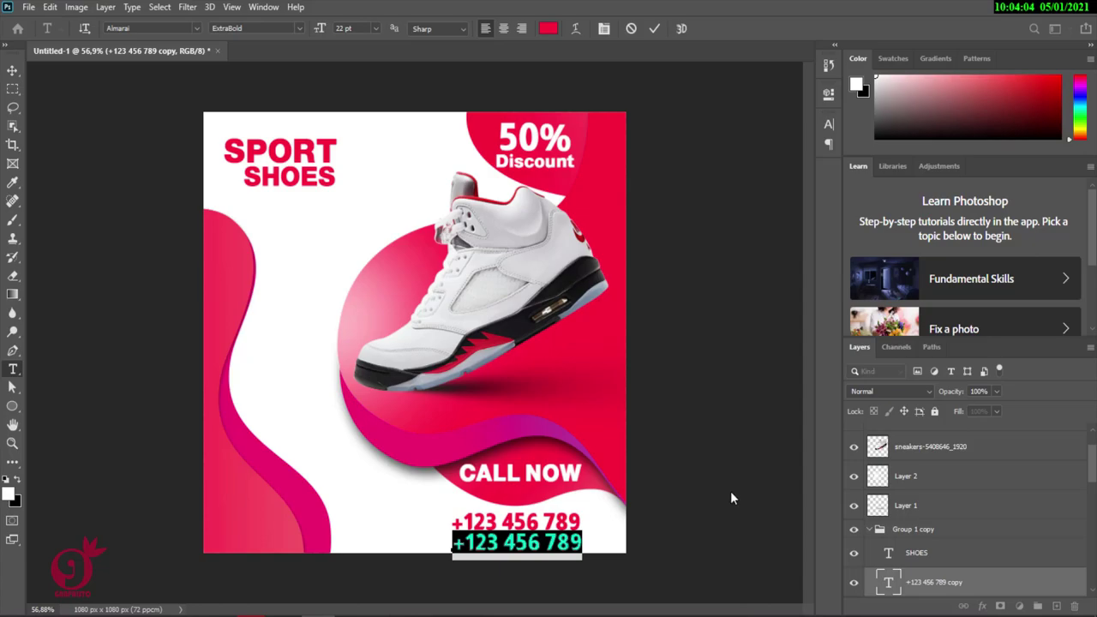
pyautogui.write('www.website.com')
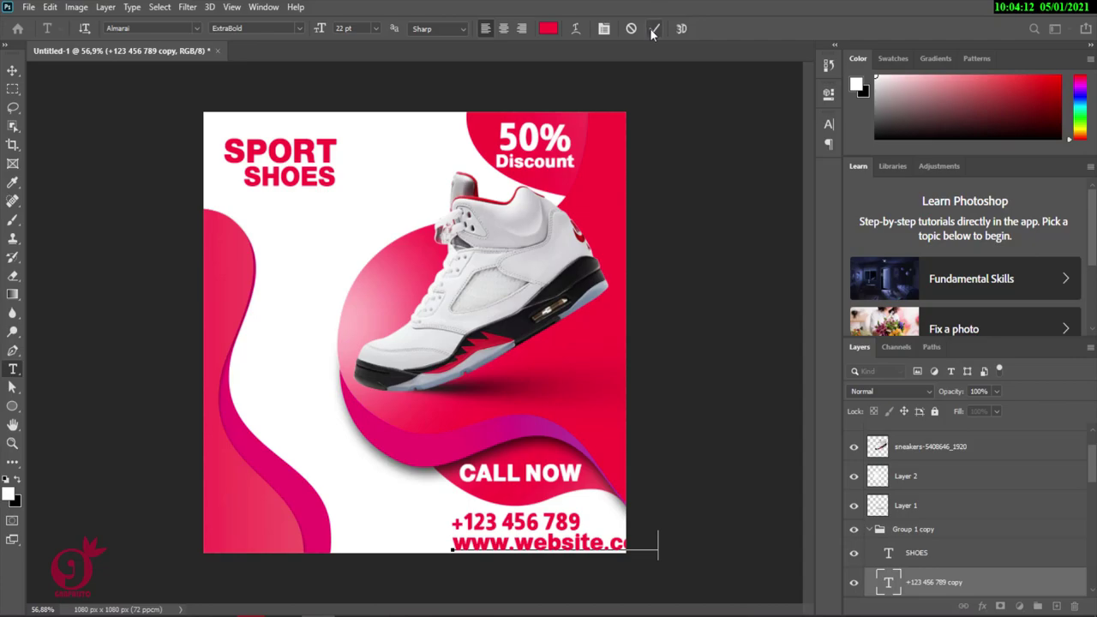
pyautogui.click(654, 32)
pyautogui.press('v')
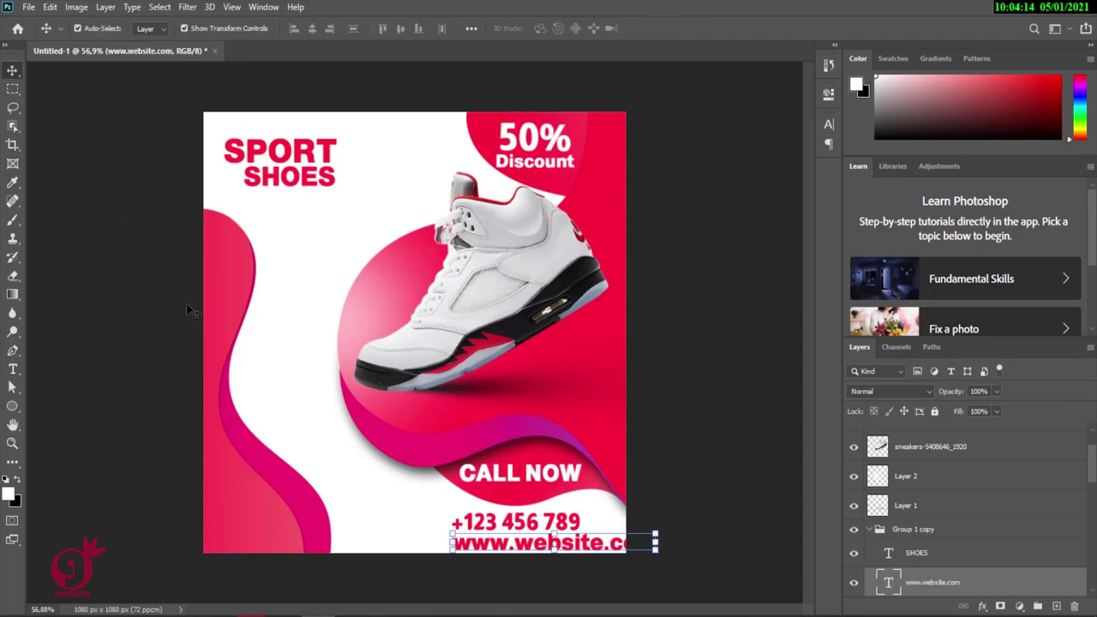
# Step: Move the website address to the canvas's lower-left area and reduce its size to 13 pt
pyautogui.moveTo(478, 545); pyautogui.dragTo(295, 517)
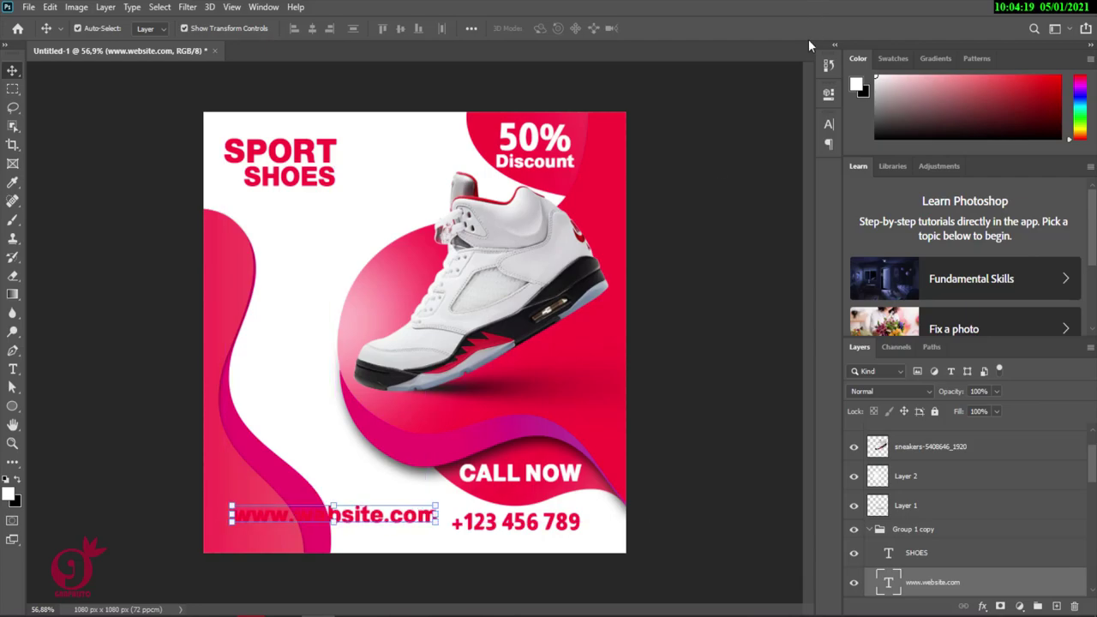
pyautogui.click(828, 124)
pyautogui.moveTo(677, 167); pyautogui.dragTo(674, 162)
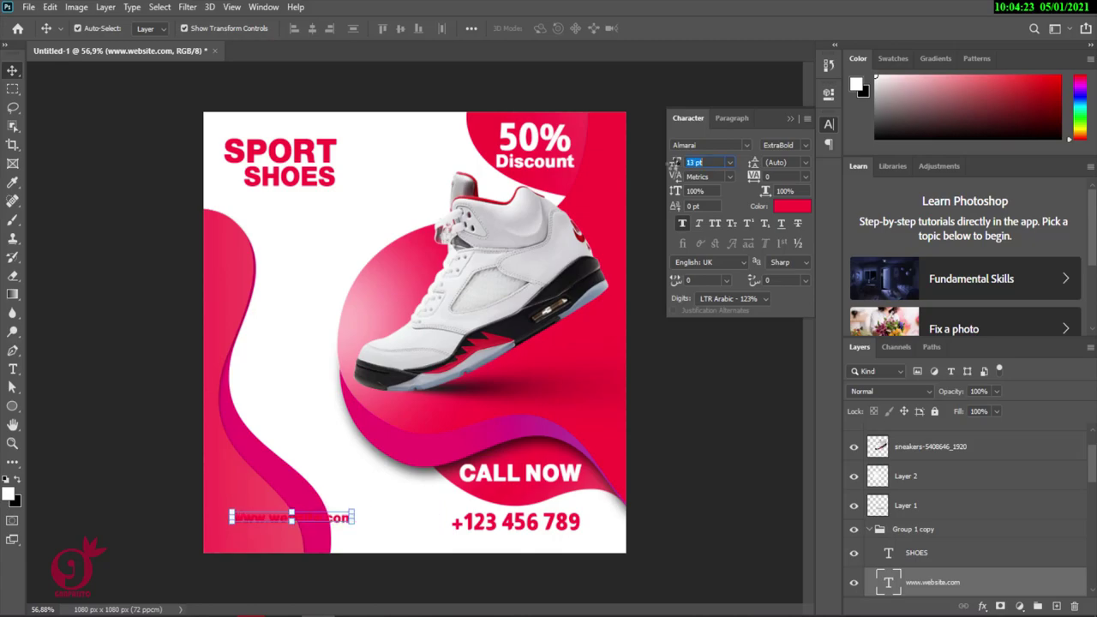
# Step: Turn off faux bold for the website address and set its Almarai font weight to Regular
pyautogui.click(684, 222)
pyautogui.click(806, 145)
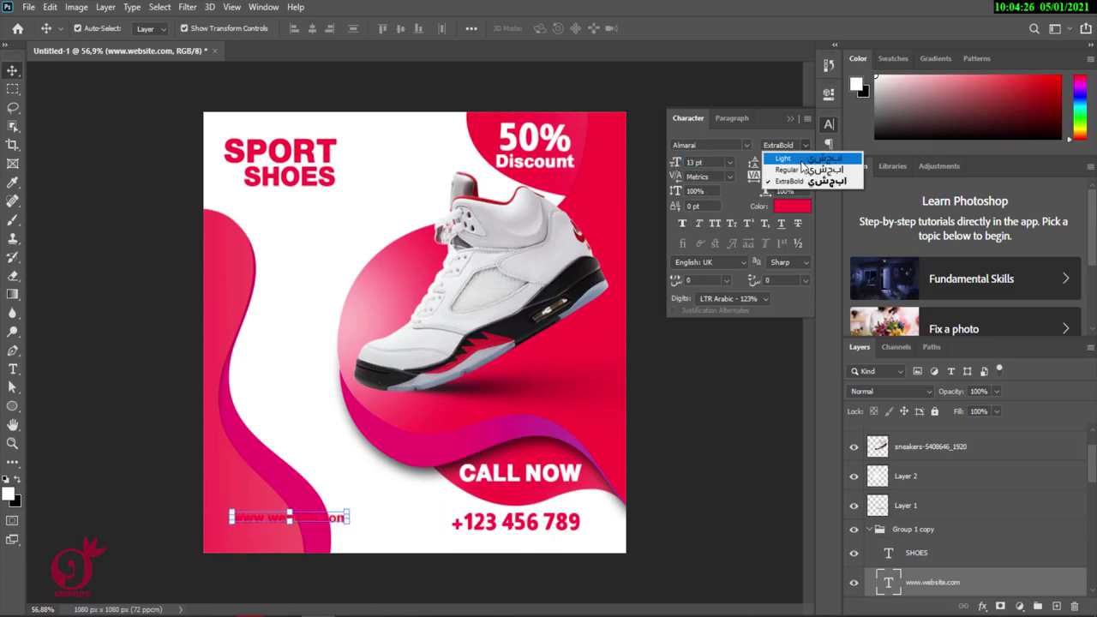
pyautogui.click(787, 169)
# Step: Move the website address directly beneath the phone number in the canvas's lower-right area and centre it under the number
pyautogui.moveTo(313, 519); pyautogui.dragTo(551, 540)
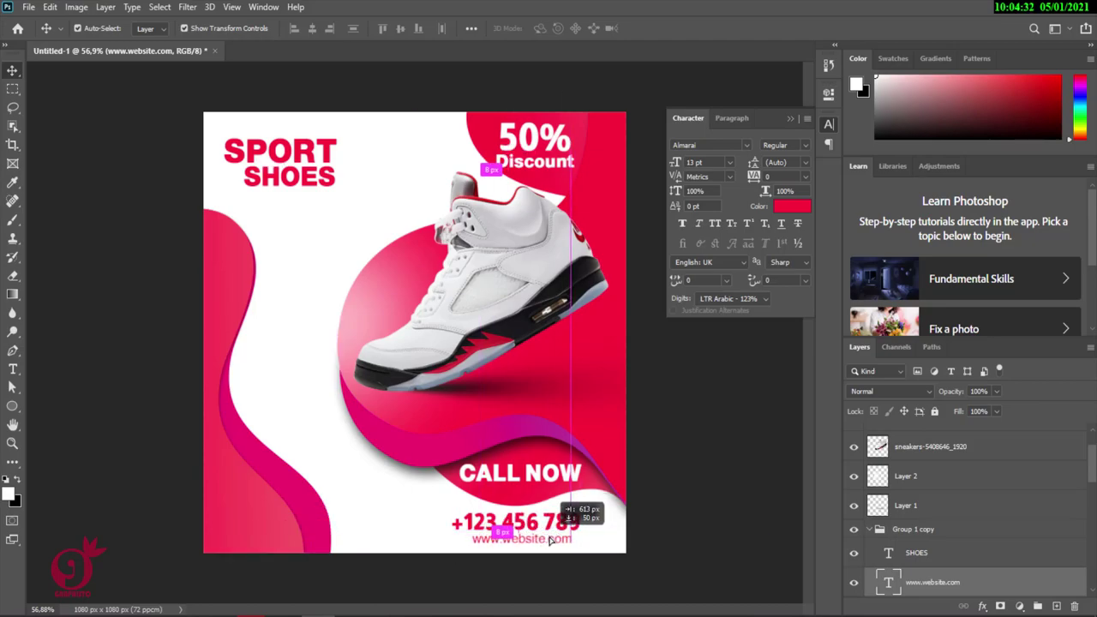
pyautogui.moveTo(549, 538); pyautogui.dragTo(551, 540)
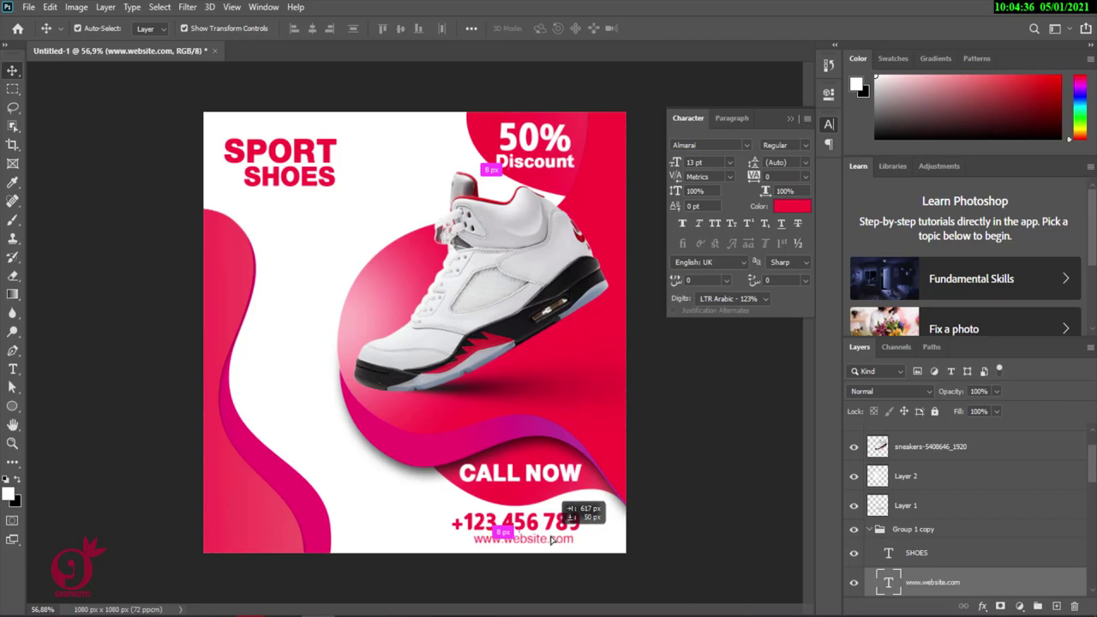
pyautogui.moveTo(551, 540); pyautogui.dragTo(551, 539)
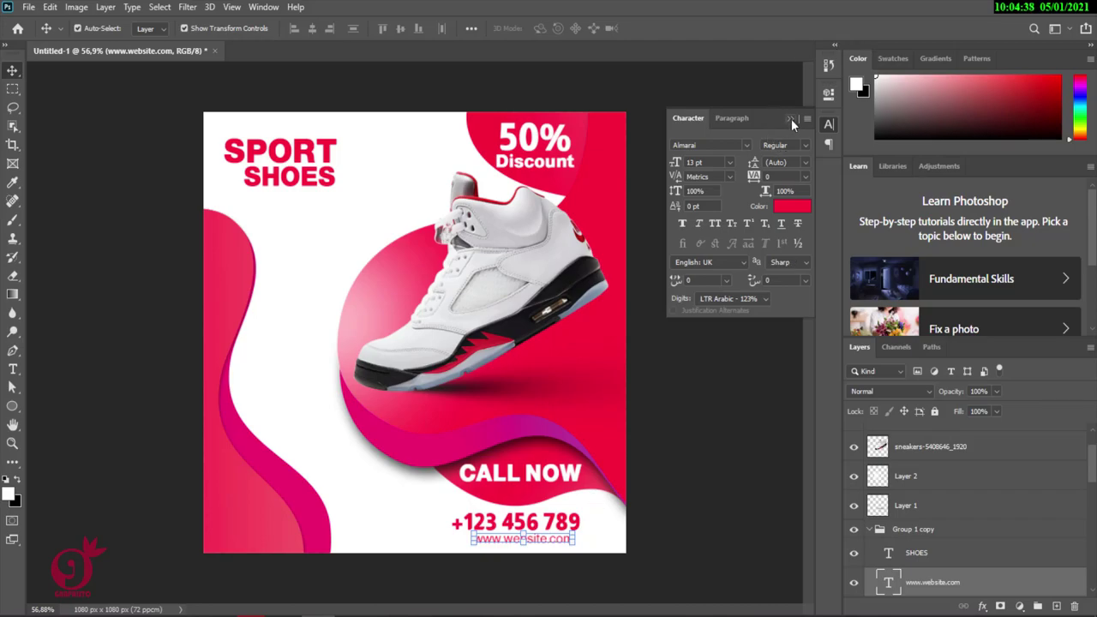
pyautogui.click(789, 119)
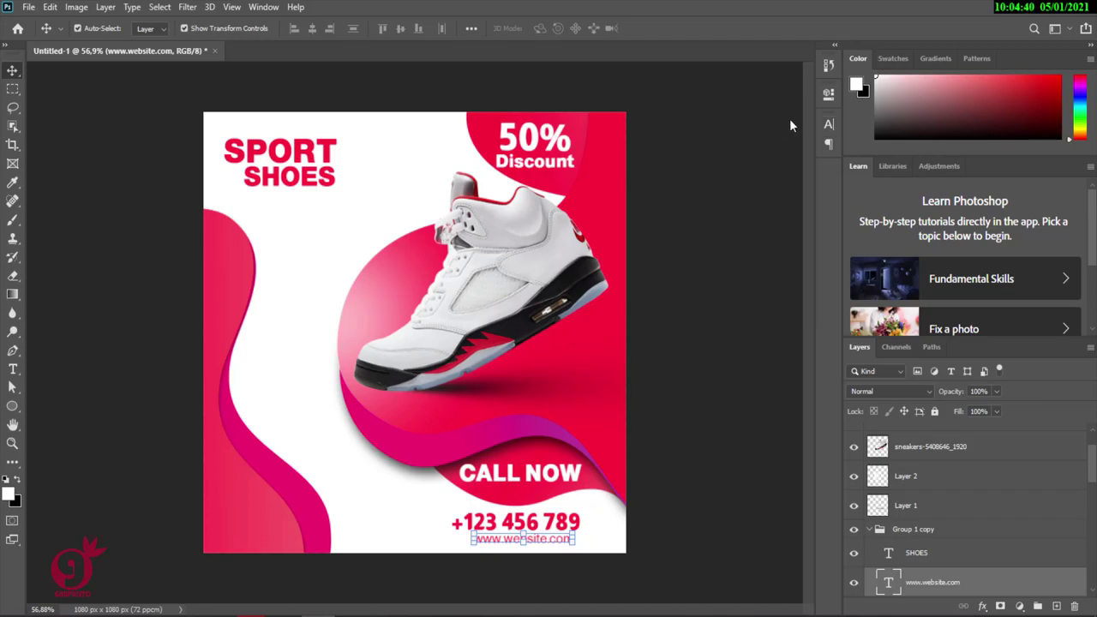
# Step: Duplicate the left wave shape and rotate the copy about -43° into the canvas's upper-left corner, over the SPORT SHOES headline
pyautogui.click(231, 313)
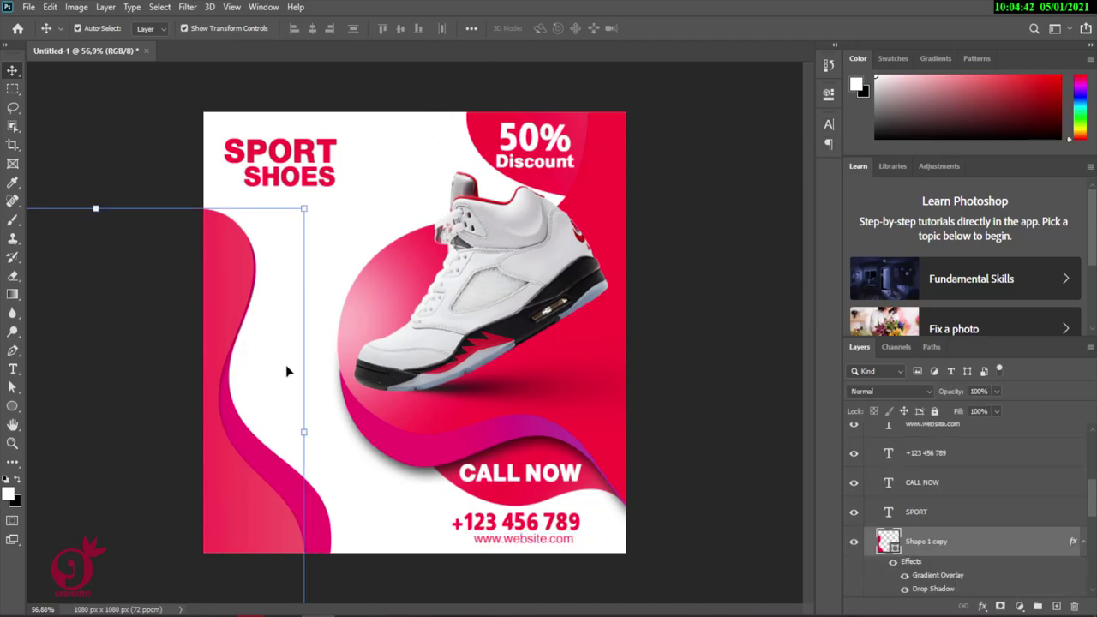
pyautogui.moveTo(226, 314); pyautogui.dragTo(318, 142)
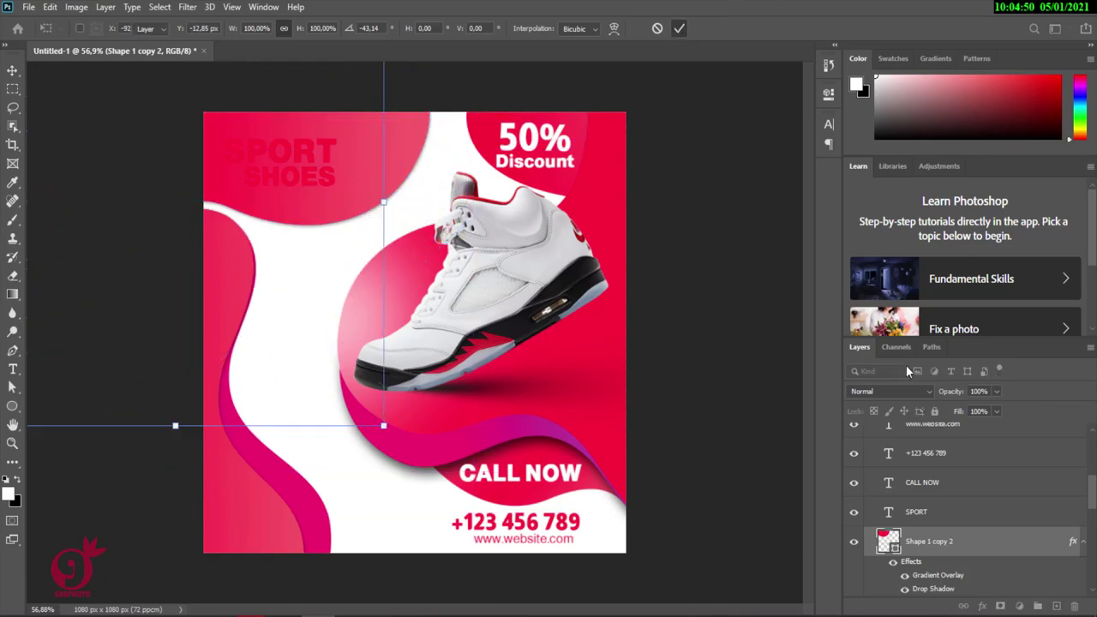
pyautogui.press('Return')
# Step: Move the copied wave shape's layer down the stack to just above the Background
pyautogui.scroll(-5, 992, 489)
pyautogui.scroll(-5, 968, 514)
pyautogui.moveTo(960, 556)
pyautogui.mouseDown()
pyautogui.moveTo(979, 586)
pyautogui.moveTo(975, 571)
pyautogui.mouseUp()
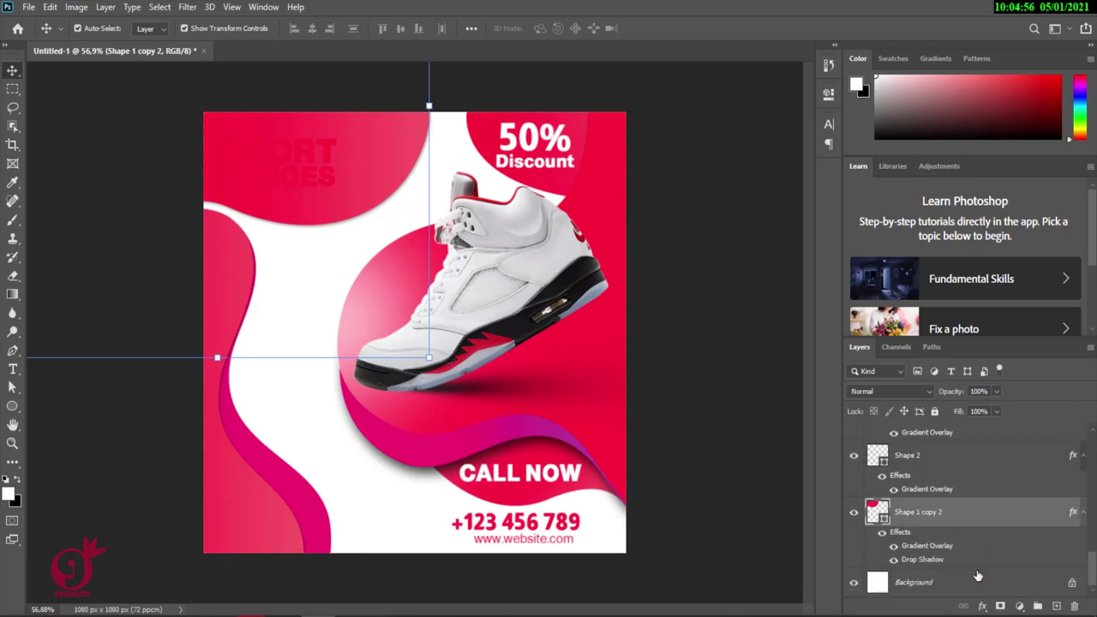
# Step: Lower the corner shape's opacity to 21% and shift it slightly up and left behind the headline
pyautogui.click(995, 391)
pyautogui.moveTo(998, 409); pyautogui.dragTo(948, 411)
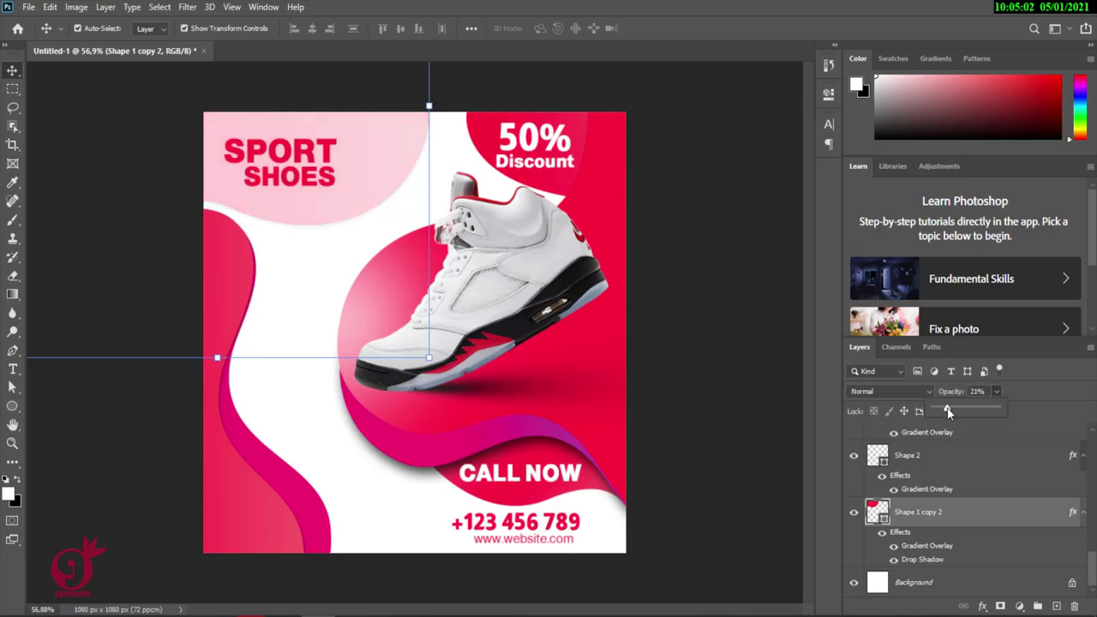
pyautogui.click(709, 167)
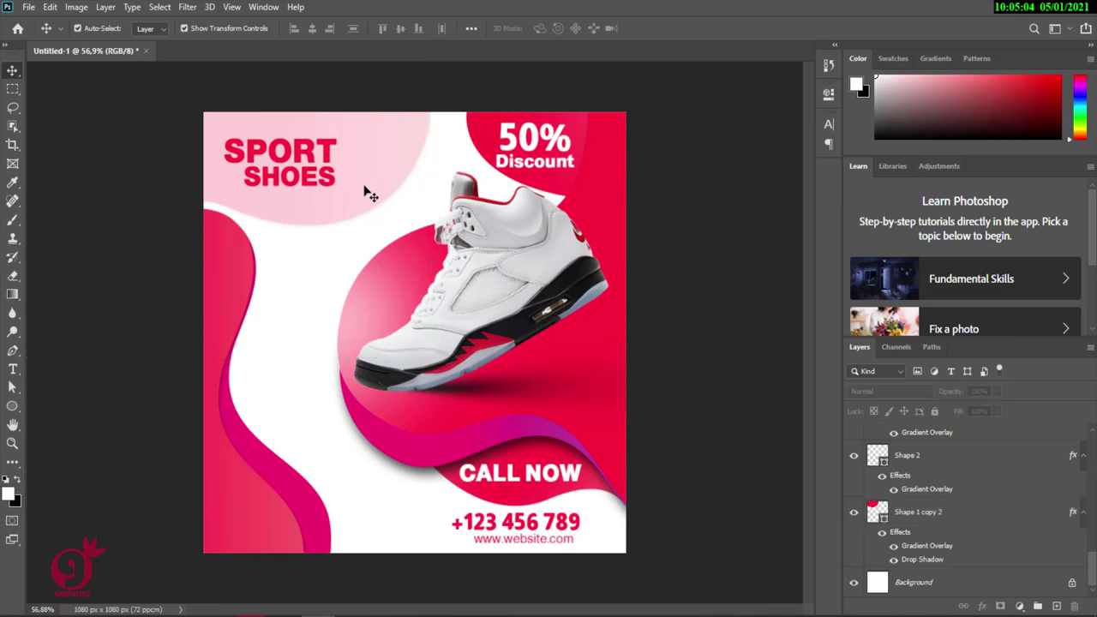
pyautogui.moveTo(374, 185); pyautogui.dragTo(365, 176)
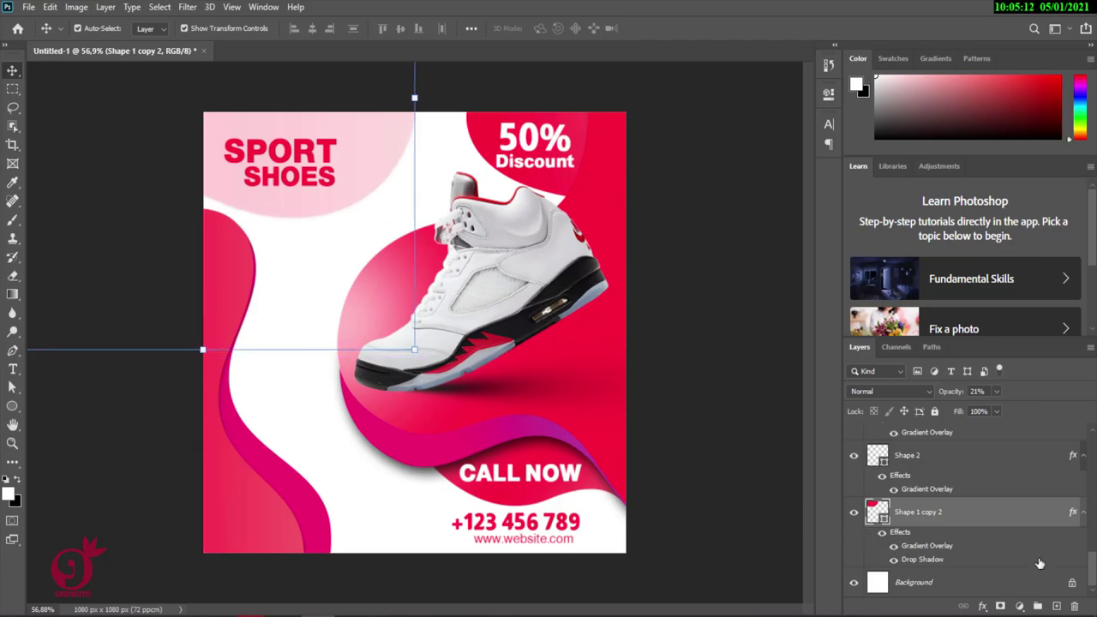
# Step: Add a new layer just above the Background and set the foreground colour to the design's red, fb0f3b
pyautogui.click(1002, 586)
pyautogui.click(1056, 606)
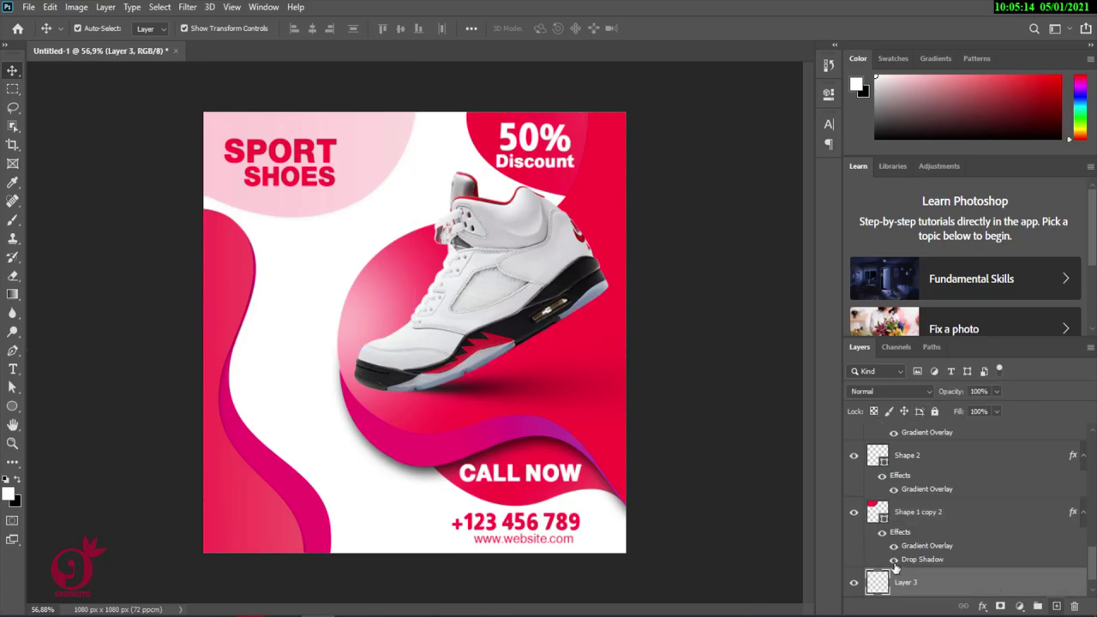
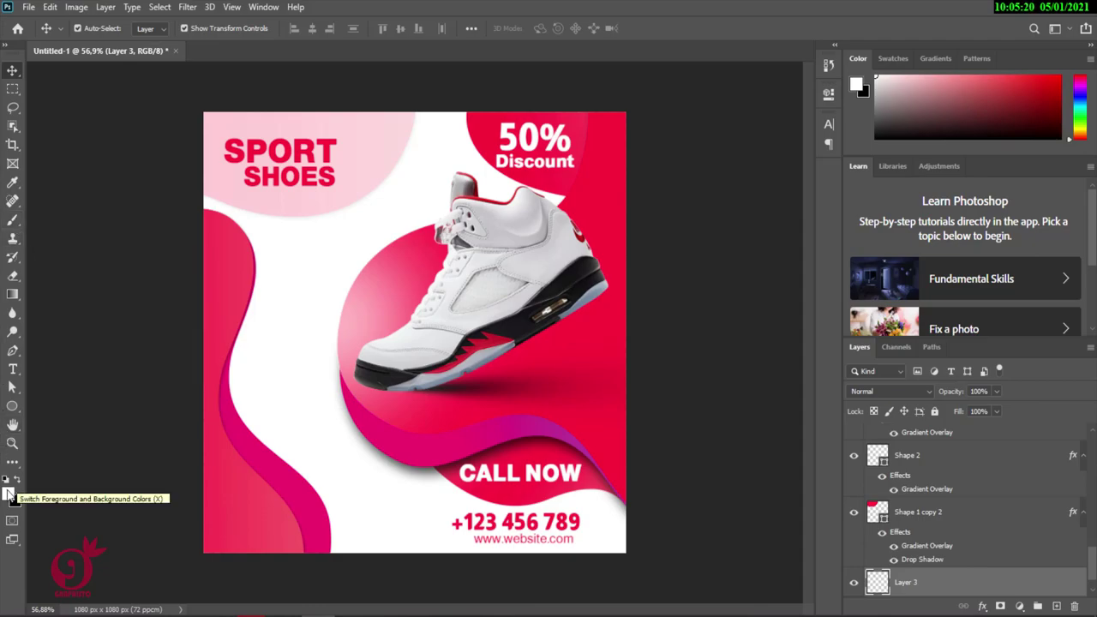
pyautogui.click(9, 494)
pyautogui.click(605, 342)
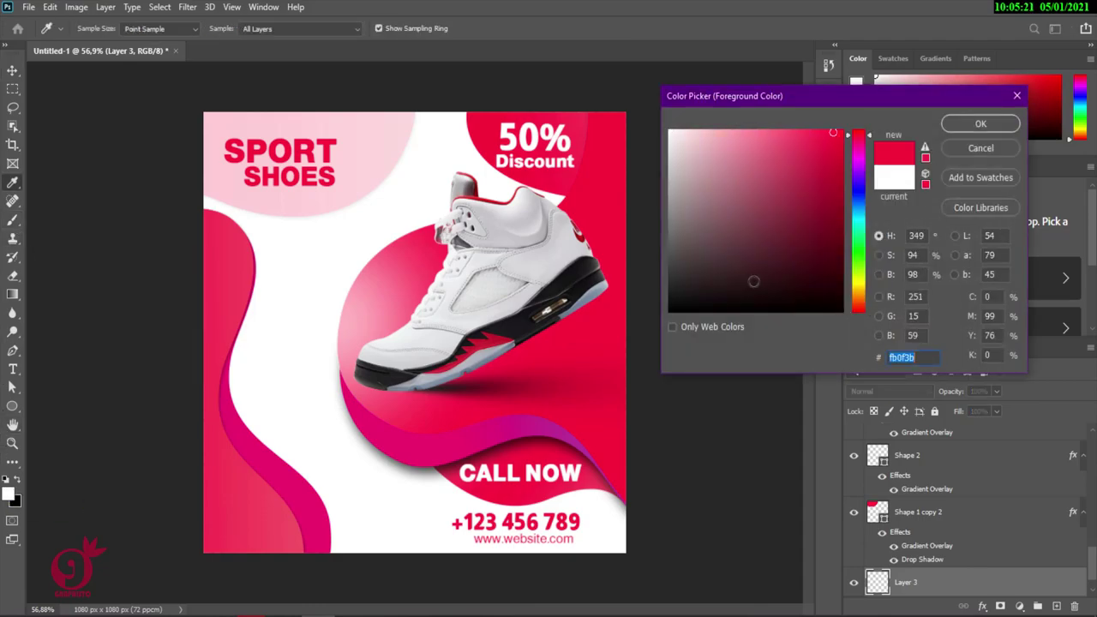
pyautogui.click(983, 125)
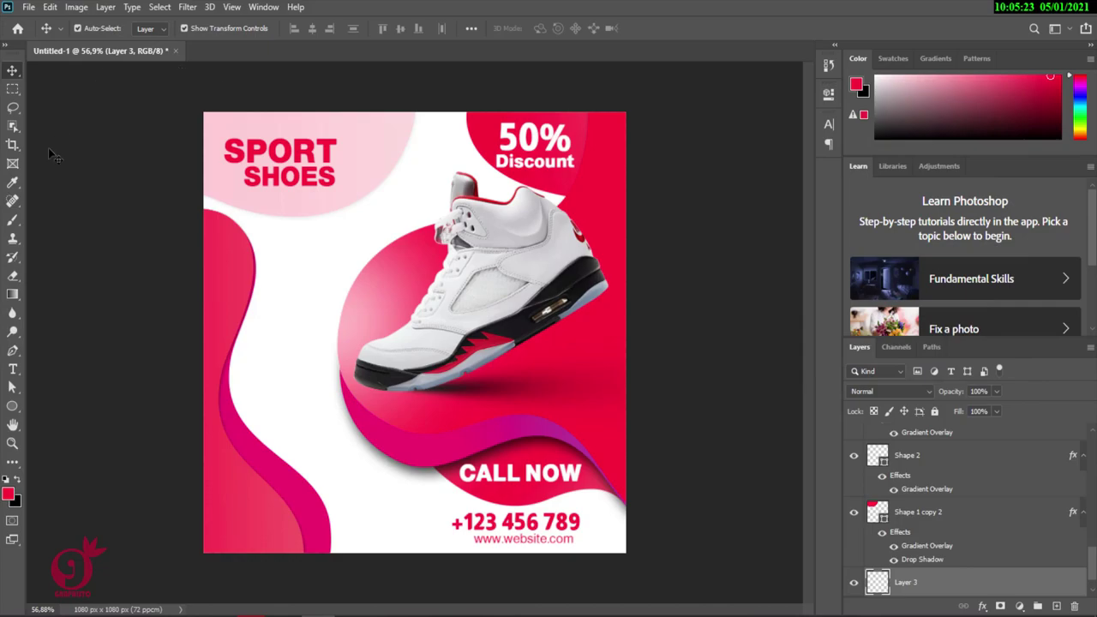
# Step: Choose Kyle's Supreme Spatter brush from the Special Effects Brushes for painting on the new layer
pyautogui.click(15, 222)
pyautogui.click(98, 30)
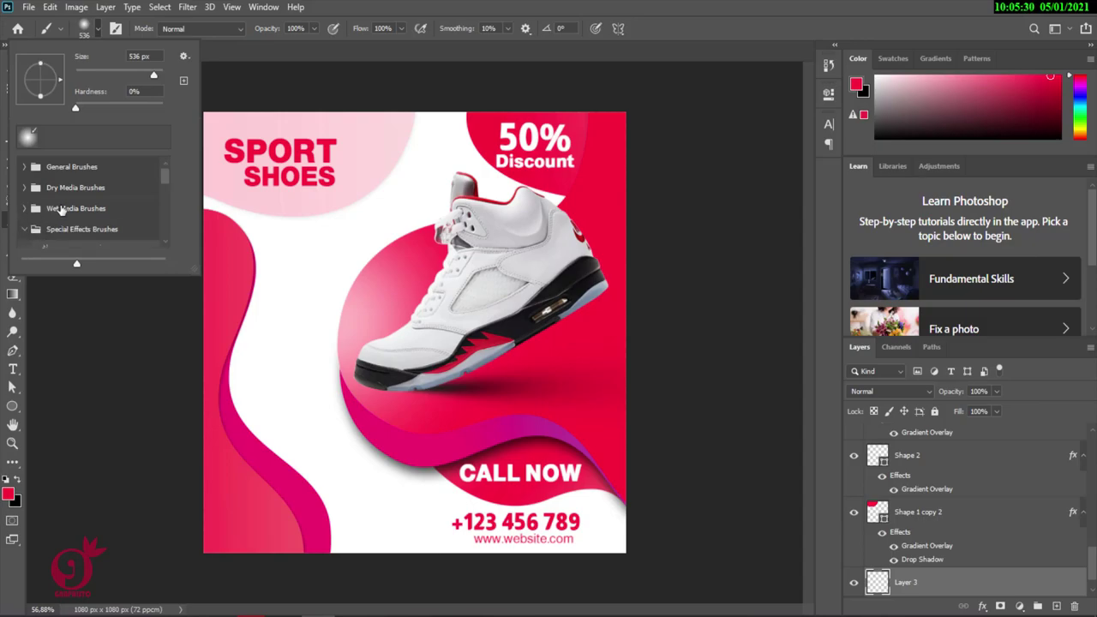
pyautogui.click(24, 230)
pyautogui.click(103, 208)
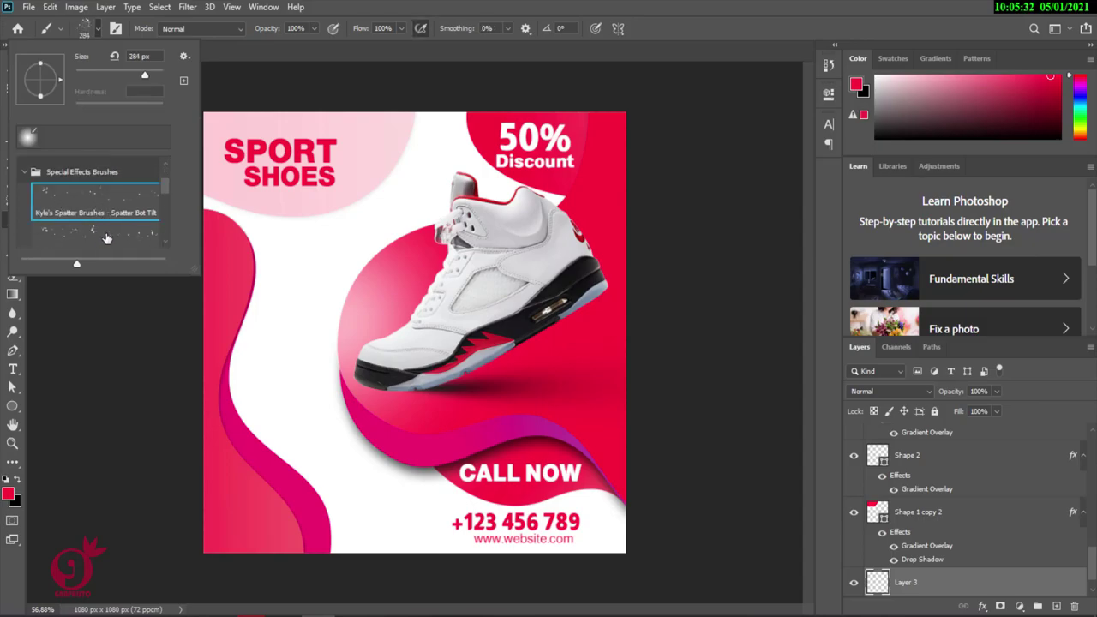
pyautogui.click(102, 238)
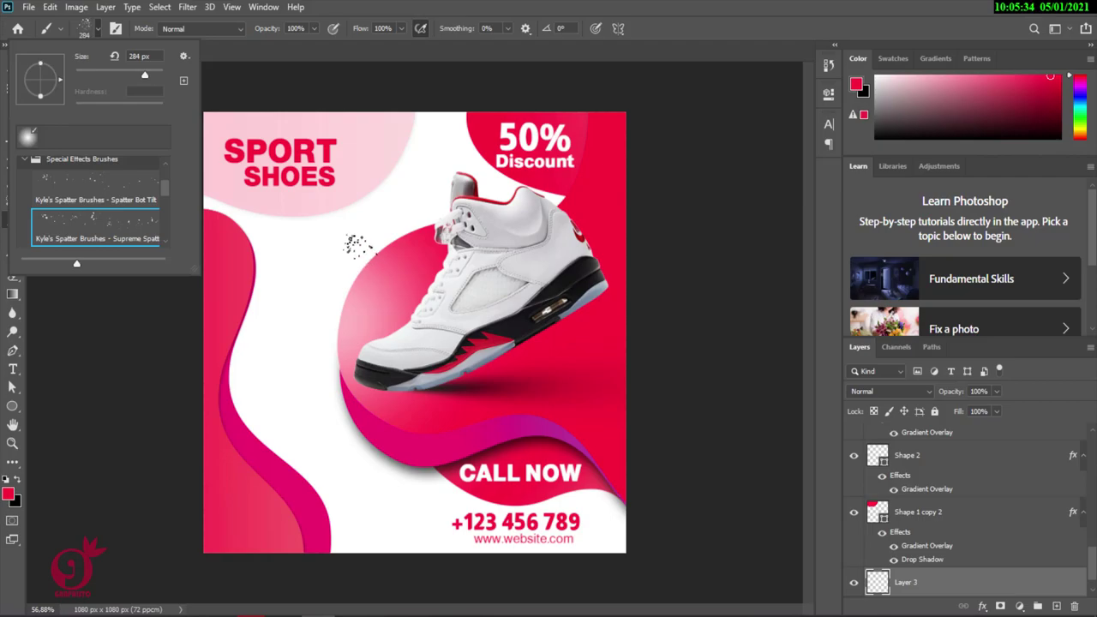
# Step: Paint red spatter across the white background on the new layer, enlarging the brush from 284 to 801 px along the way
pyautogui.click(360, 244)
pyautogui.click(287, 343)
pyautogui.click(381, 476)
pyautogui.press(']')
pyautogui.press(']')
pyautogui.press(']')
pyautogui.press(']')
pyautogui.press(']')
pyautogui.click(465, 514)
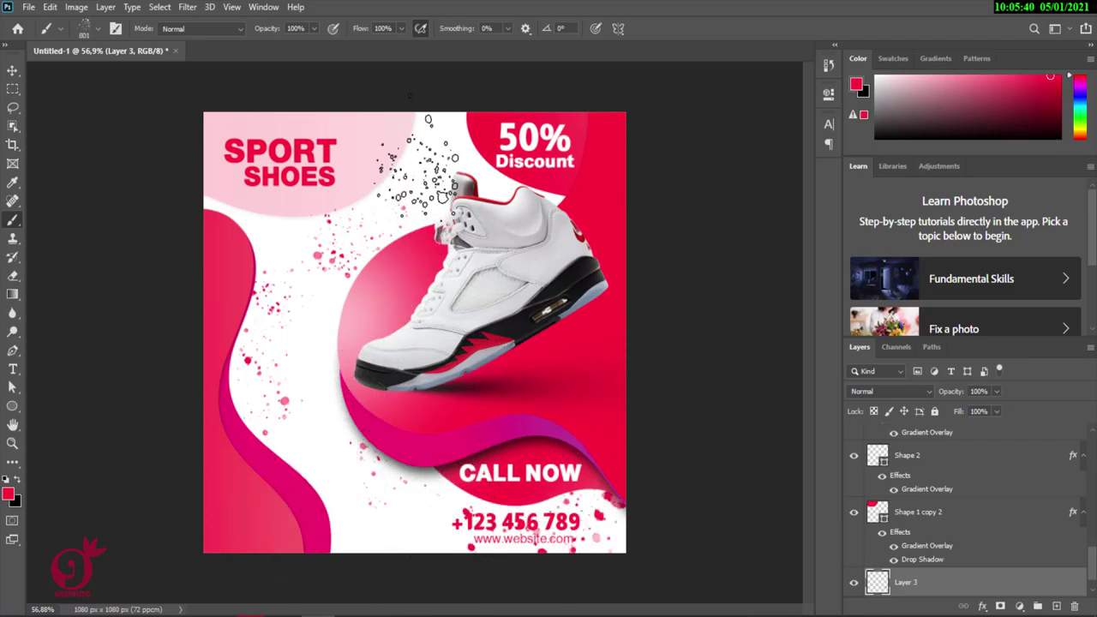
pyautogui.click(377, 167)
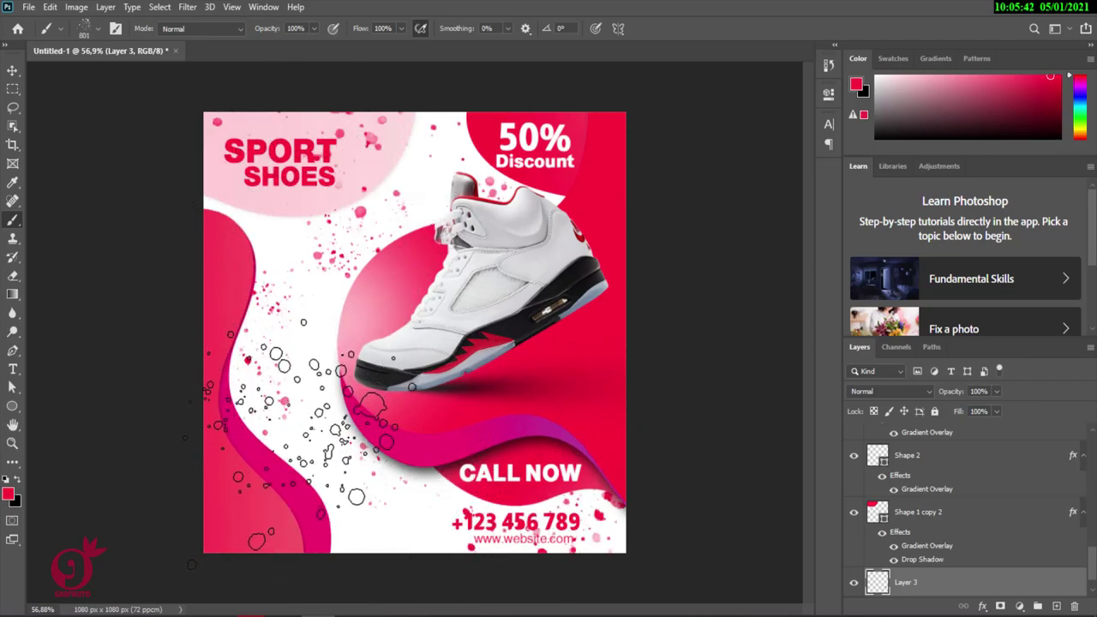
pyautogui.click(274, 390)
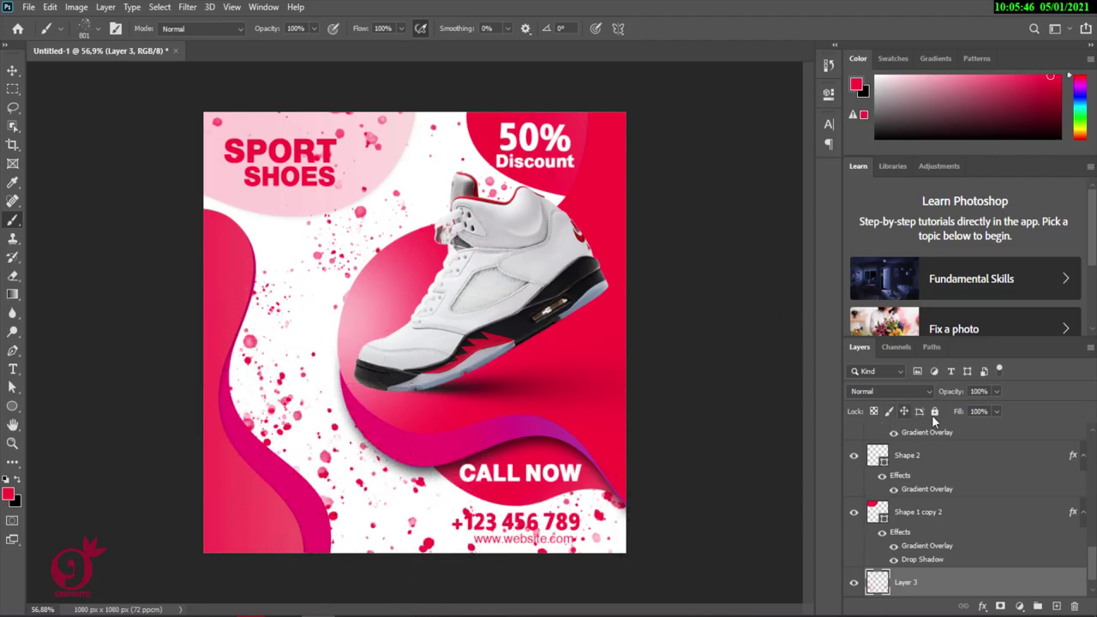
pyautogui.click(187, 6)
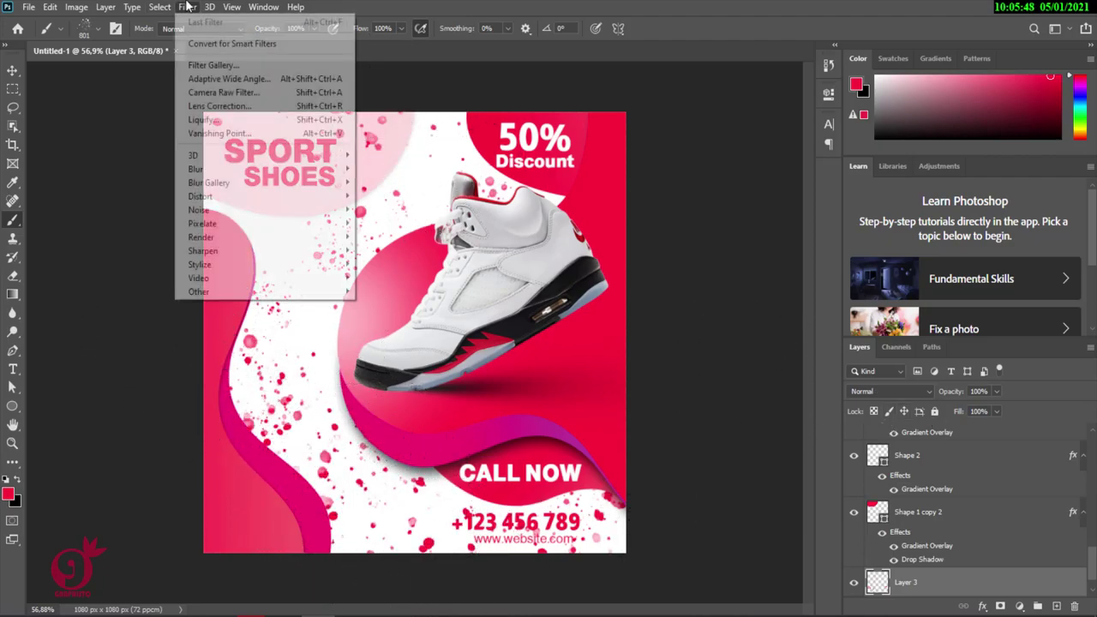
pyautogui.moveTo(234, 171)
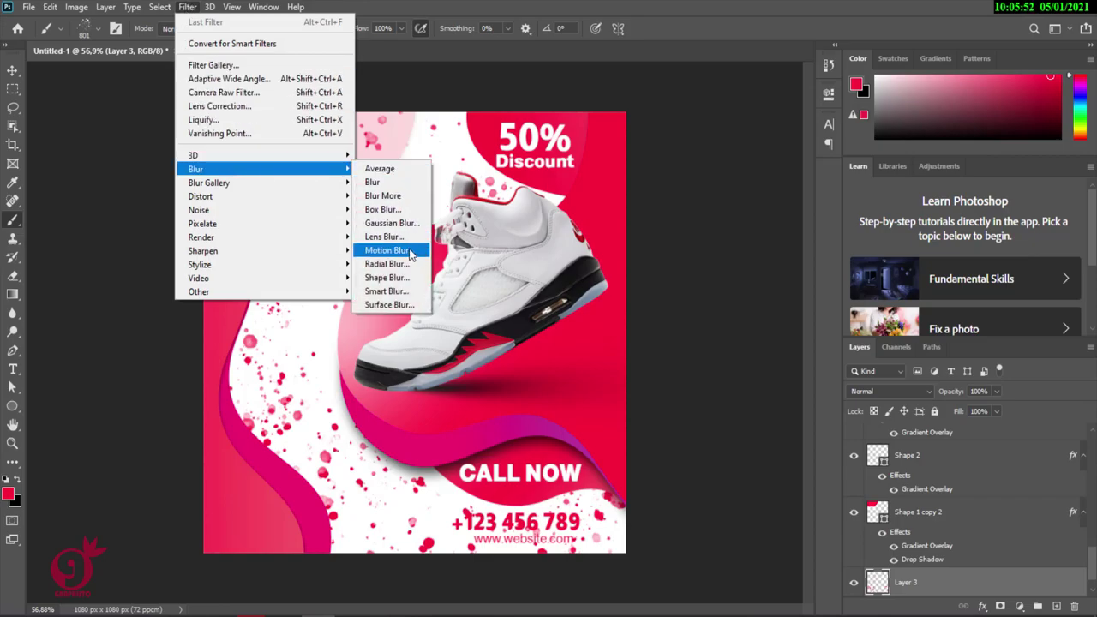
pyautogui.click(382, 209)
pyautogui.moveTo(451, 336); pyautogui.dragTo(458, 340)
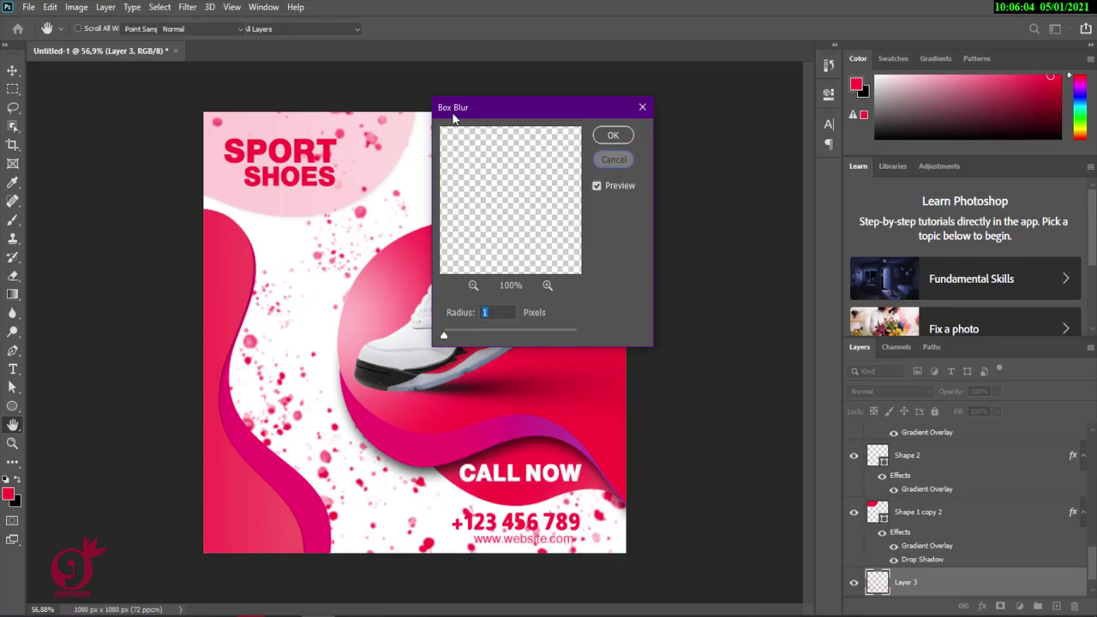
pyautogui.click(612, 135)
# Step: Apply a Motion Blur with angle 0° and a distance of 82 pixels to the spatter layer
pyautogui.click(187, 7)
pyautogui.moveTo(249, 169)
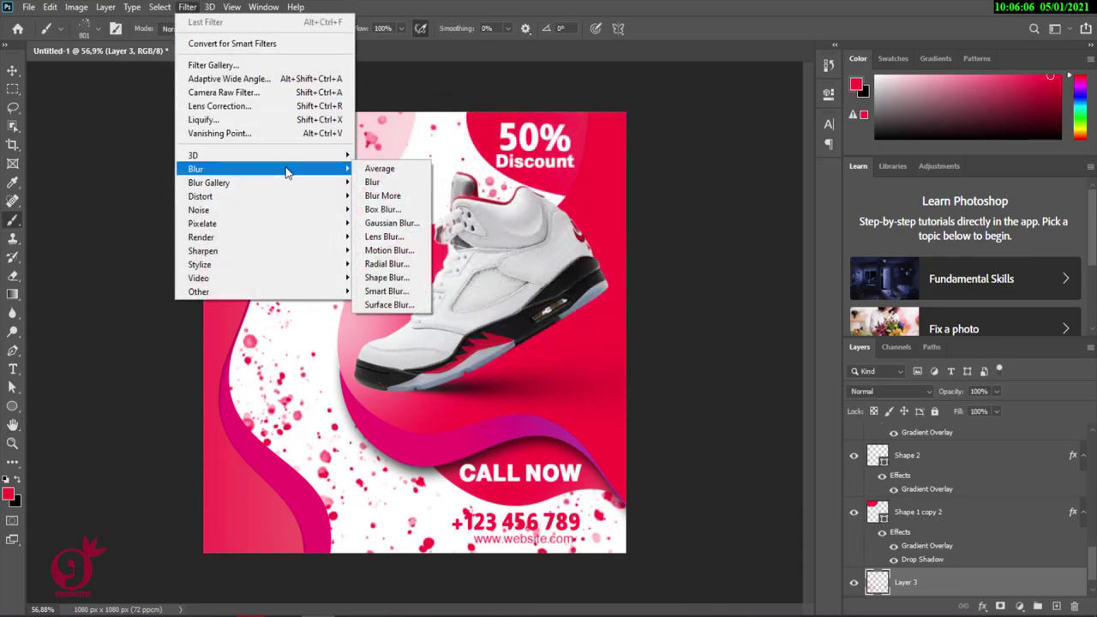
pyautogui.click(396, 250)
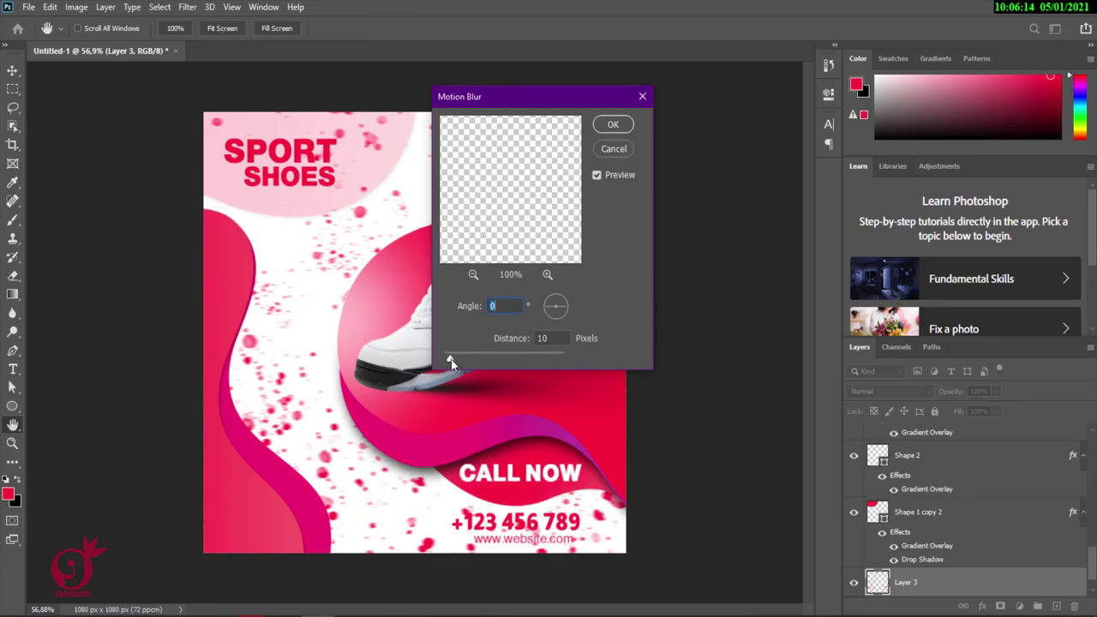
pyautogui.press('Tab')
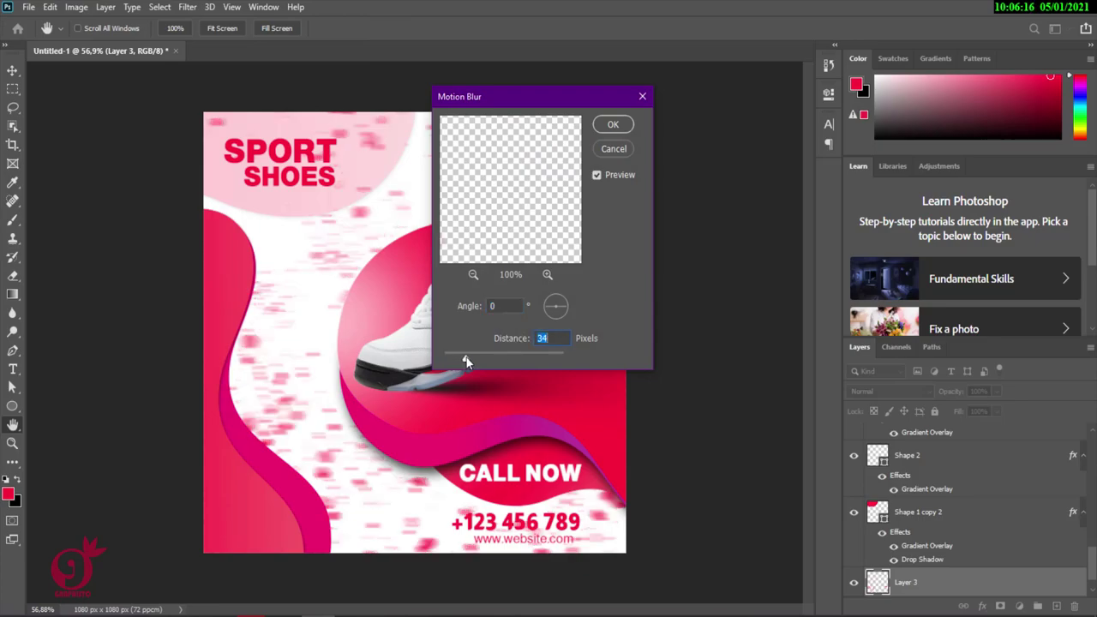
pyautogui.moveTo(470, 355); pyautogui.dragTo(480, 356)
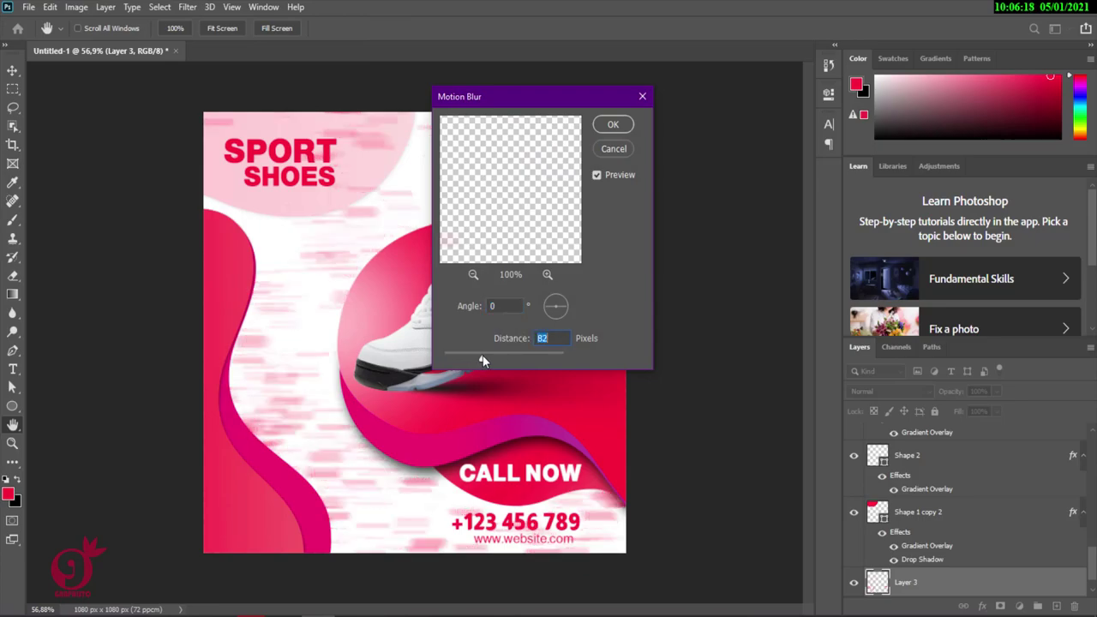
pyautogui.click(610, 125)
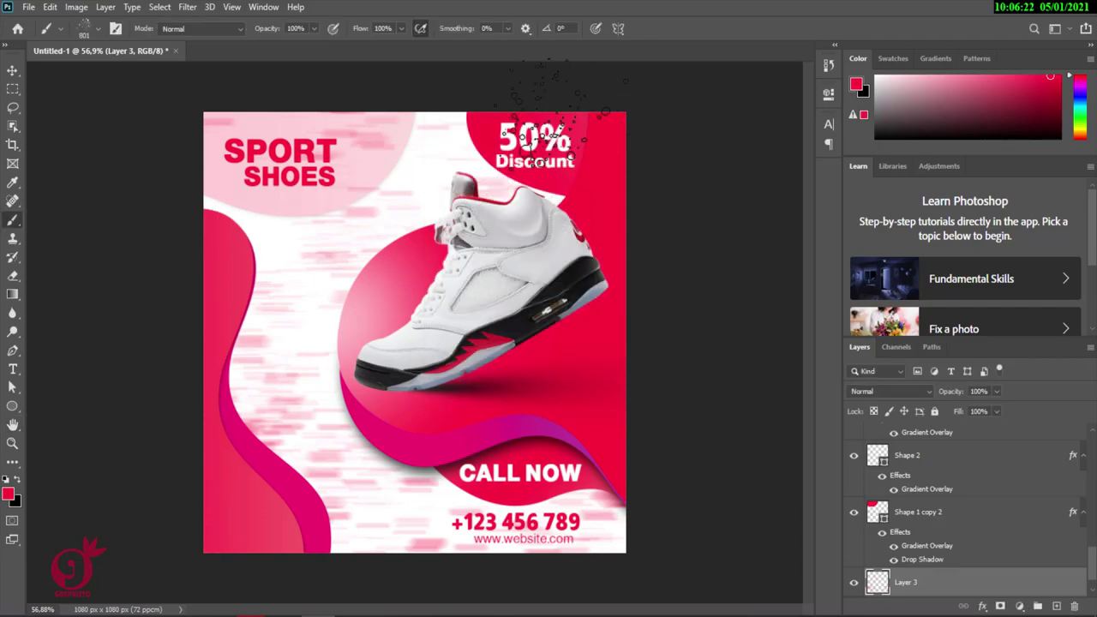
# Step: Twirl the blurred streaks into a circular swirl around the canvas centre using Liquify's Twirl tool with brush size 866
pyautogui.click(187, 7)
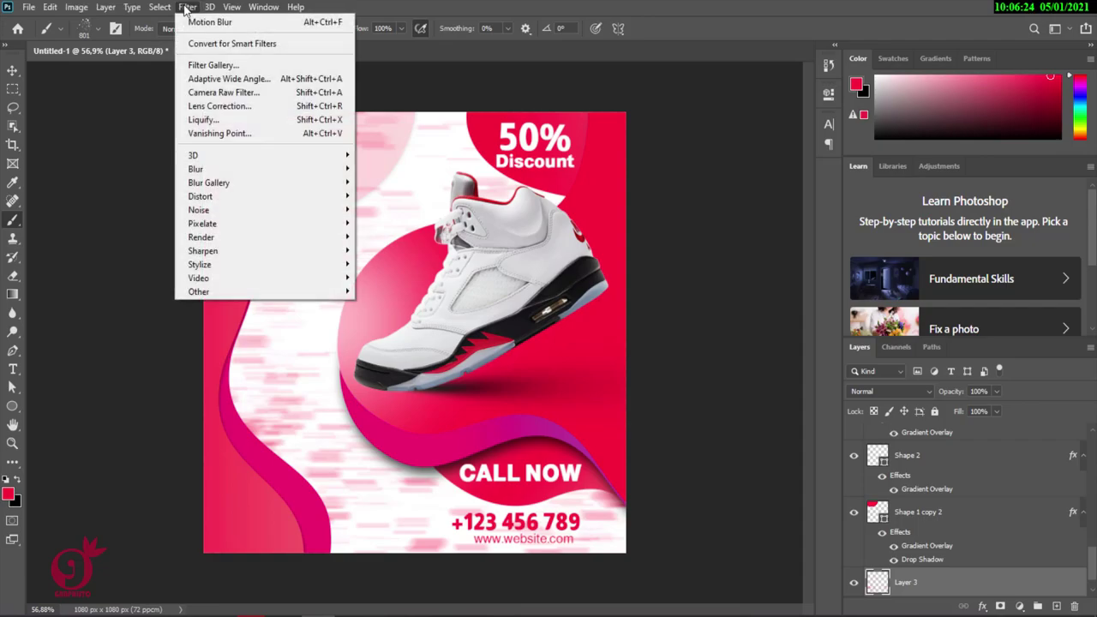
pyautogui.click(214, 121)
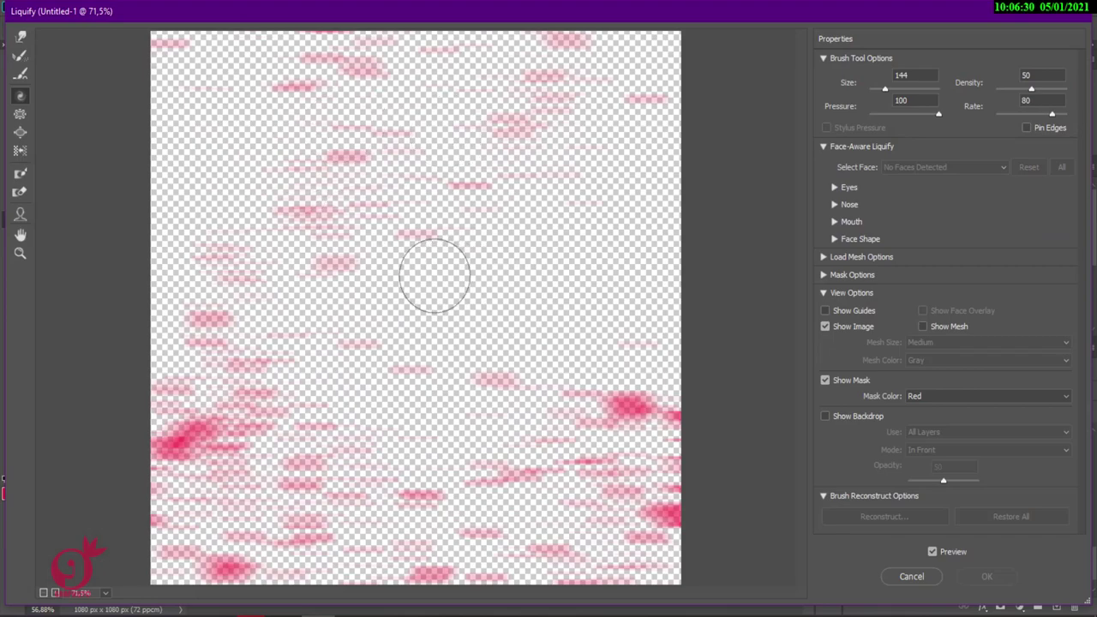
pyautogui.moveTo(409, 285)
pyautogui.mouseDown()
pyautogui.moveTo(561, 321)
pyautogui.moveTo(735, 317)
pyautogui.moveTo(676, 360)
pyautogui.mouseUp()
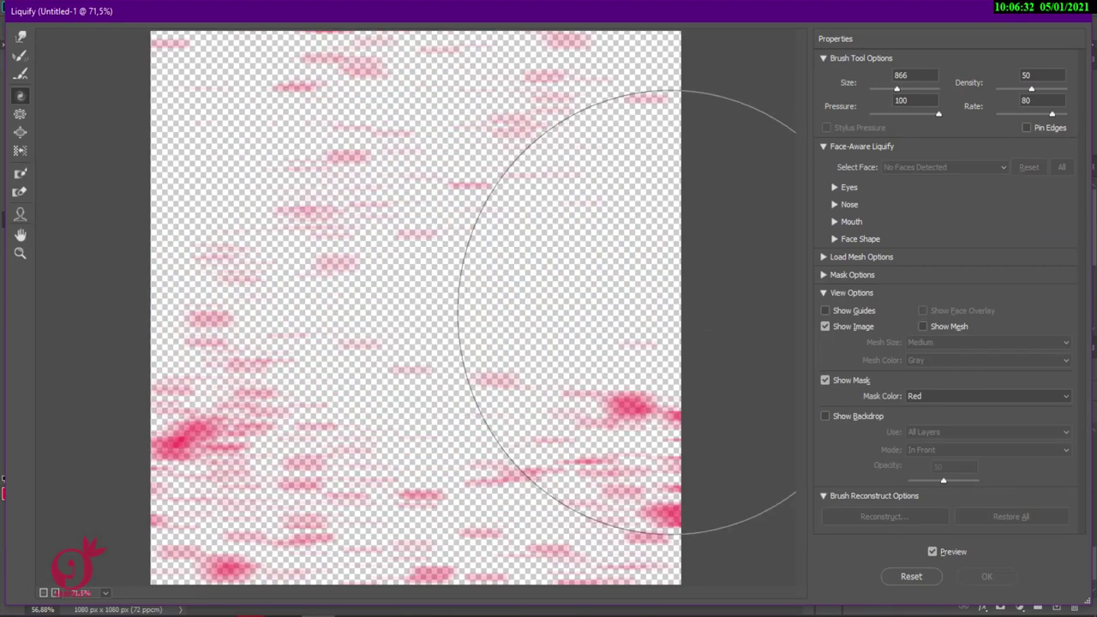
pyautogui.moveTo(394, 299)
pyautogui.mouseDown()
pyautogui.moveTo(427, 343)
pyautogui.moveTo(352, 307)
pyautogui.moveTo(392, 236)
pyautogui.moveTo(489, 385)
pyautogui.moveTo(316, 356)
pyautogui.moveTo(393, 176)
pyautogui.moveTo(494, 342)
pyautogui.moveTo(345, 340)
pyautogui.moveTo(408, 180)
pyautogui.moveTo(465, 401)
pyautogui.moveTo(291, 314)
pyautogui.moveTo(315, 304)
pyautogui.moveTo(246, 401)
pyautogui.moveTo(401, 449)
pyautogui.moveTo(359, 423)
pyautogui.moveTo(470, 469)
pyautogui.moveTo(558, 433)
pyautogui.moveTo(572, 326)
pyautogui.moveTo(547, 173)
pyautogui.moveTo(362, 158)
pyautogui.moveTo(406, 182)
pyautogui.moveTo(394, 204)
pyautogui.moveTo(735, 519)
pyautogui.mouseUp()
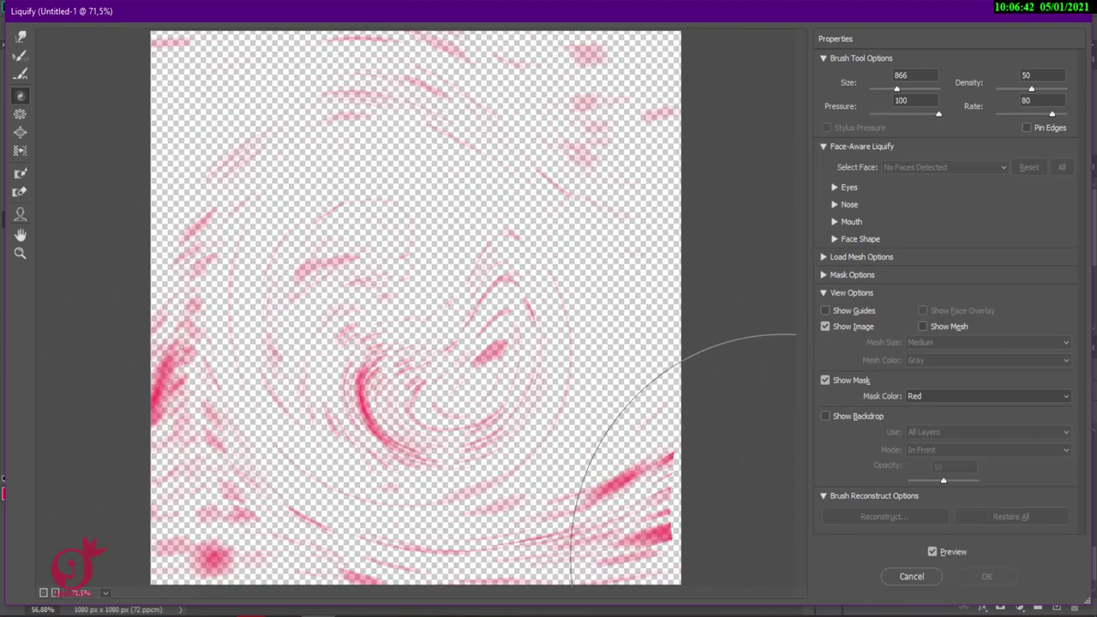
pyautogui.click(984, 577)
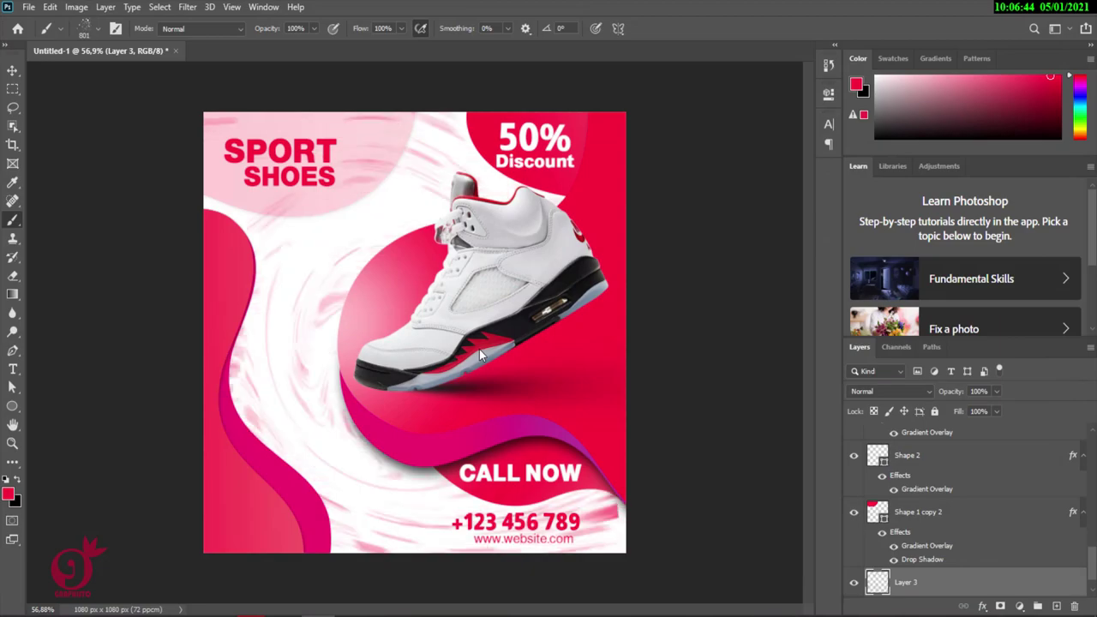
pyautogui.click(7, 71)
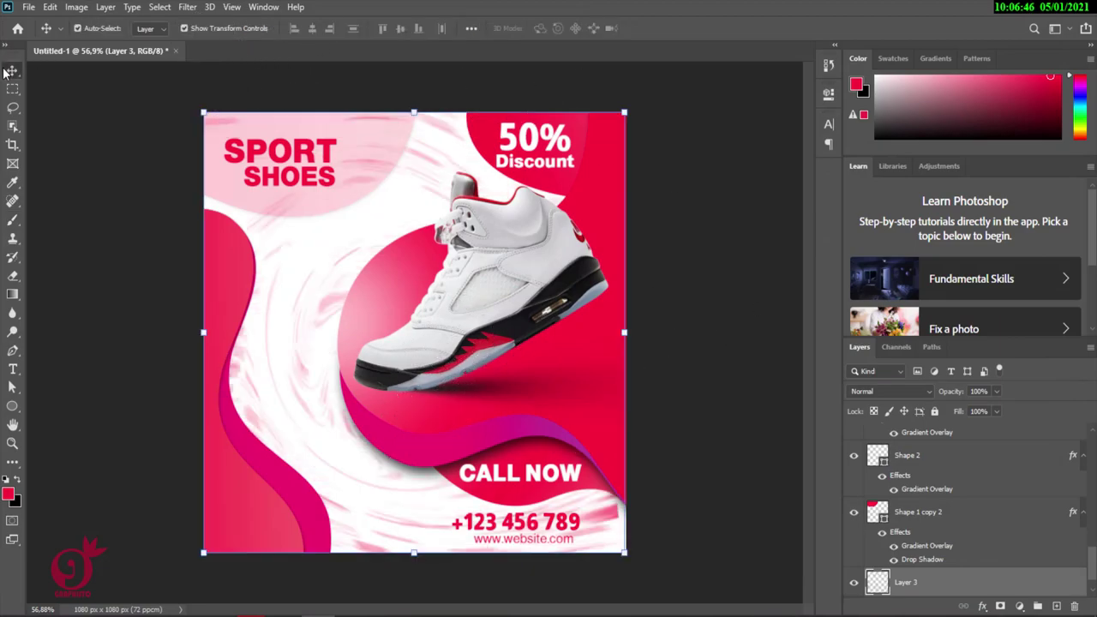
# Step: Unlock the background layer and fill it with a pale pink foreground colour
pyautogui.scroll(-1, 1072, 582)
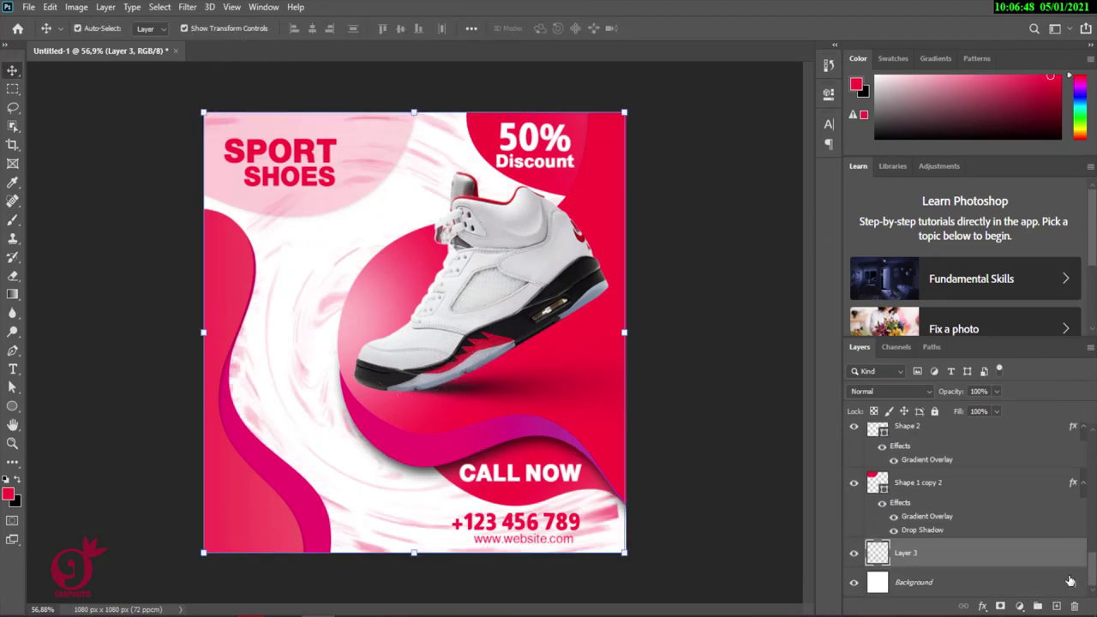
pyautogui.click(1070, 583)
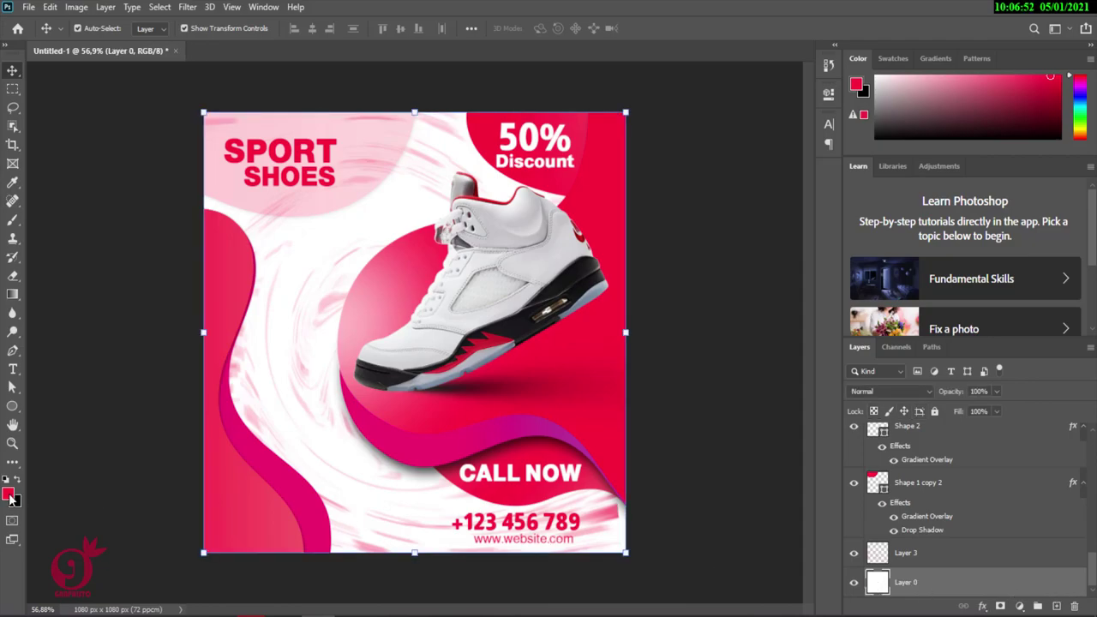
pyautogui.click(7, 494)
pyautogui.click(379, 301)
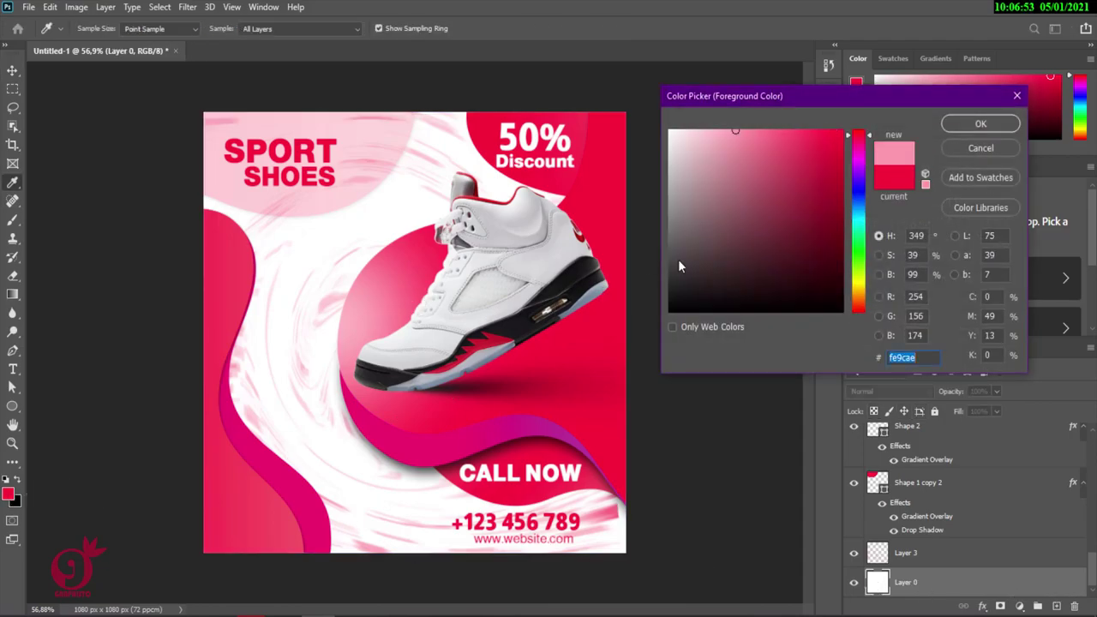
pyautogui.moveTo(718, 131); pyautogui.dragTo(695, 128)
pyautogui.click(977, 123)
pyautogui.press('v')
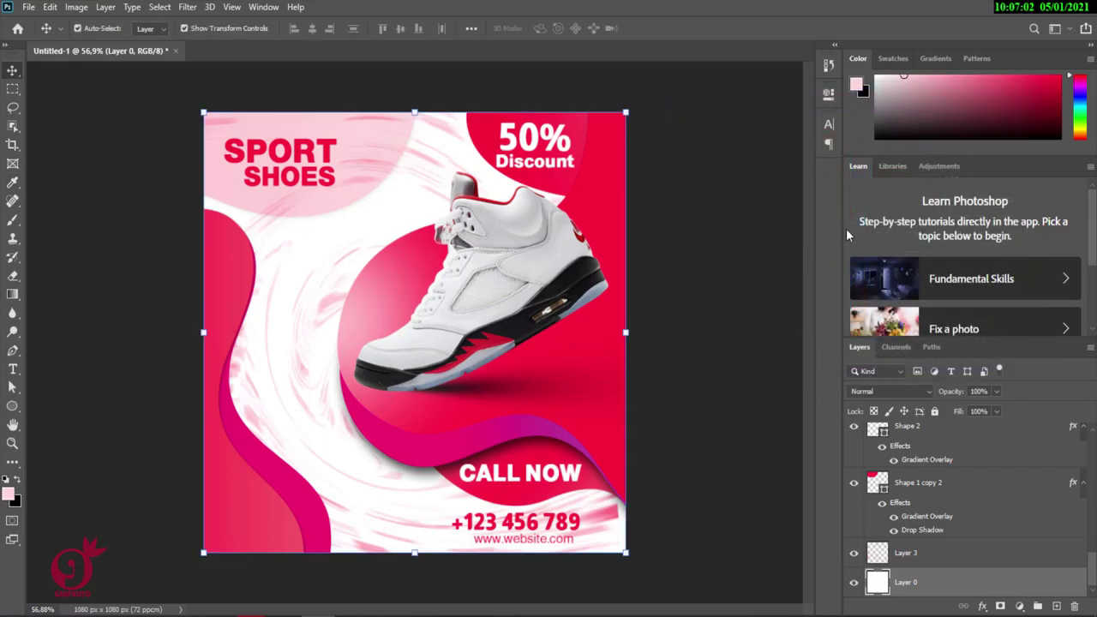
pyautogui.hotkey('alt', 'BackSpace')
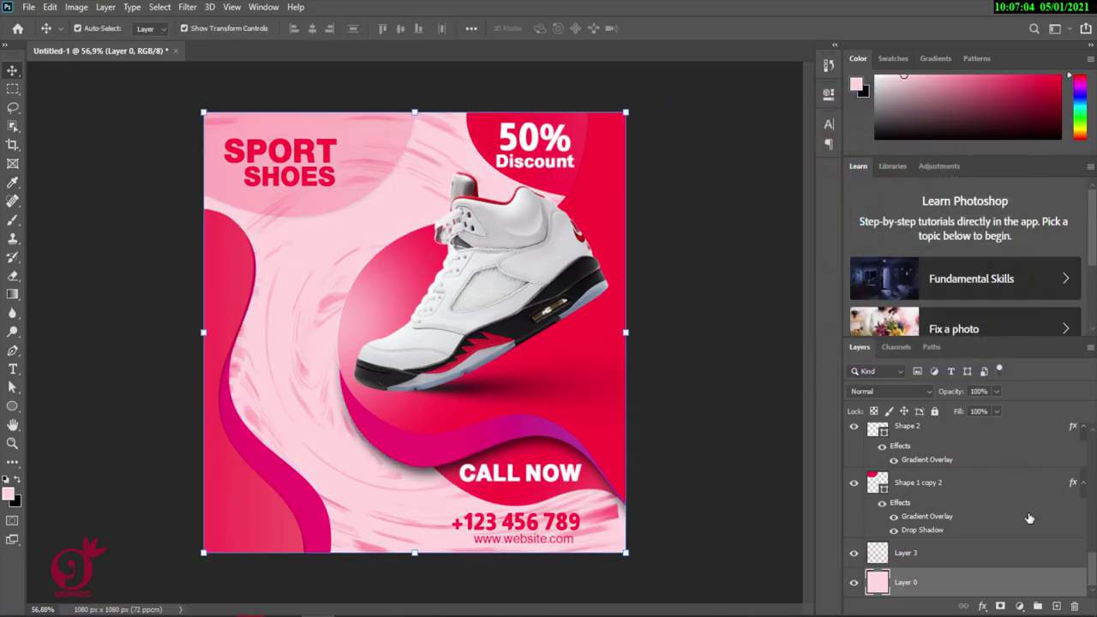
# Step: Add a Pattern Overlay to the pink background layer with 15% scale and 10% opacity
pyautogui.rightClick(1020, 586)
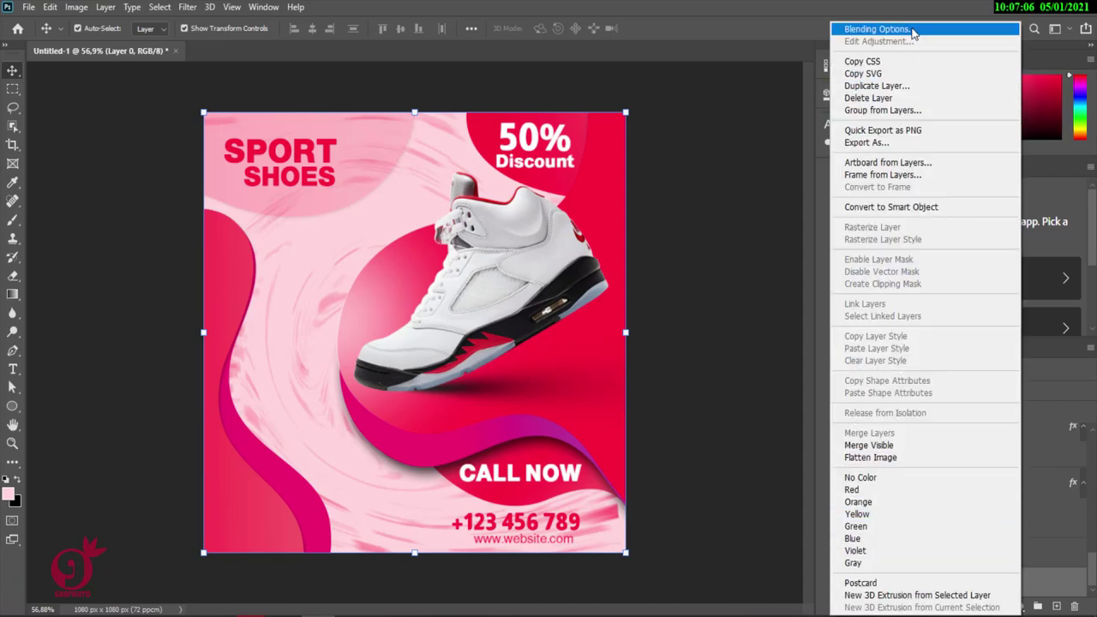
pyautogui.click(535, 146)
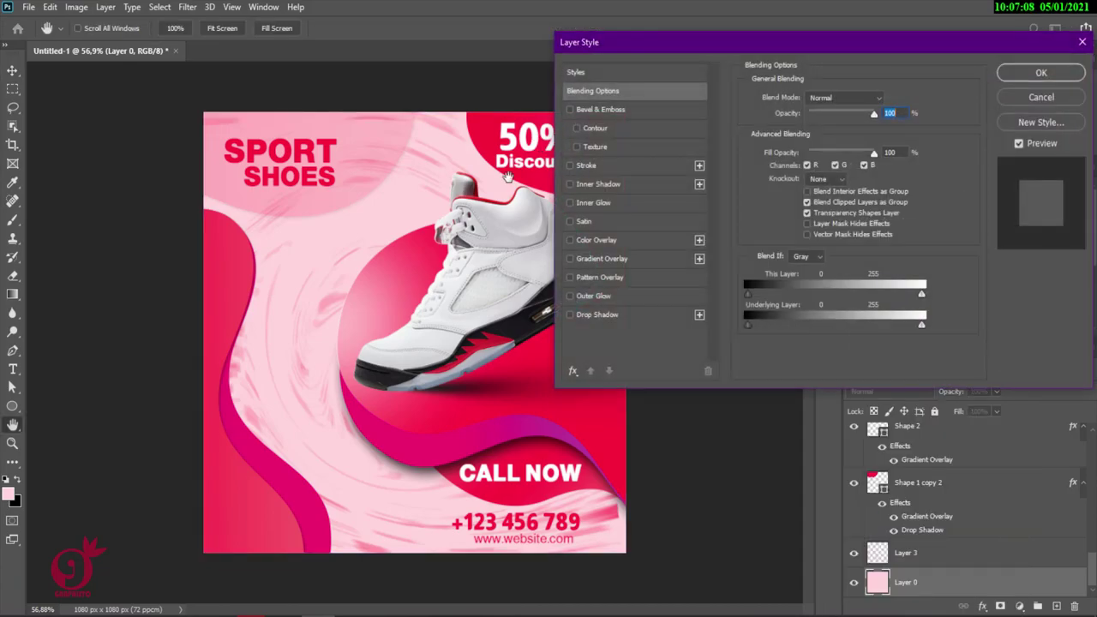
pyautogui.click(614, 280)
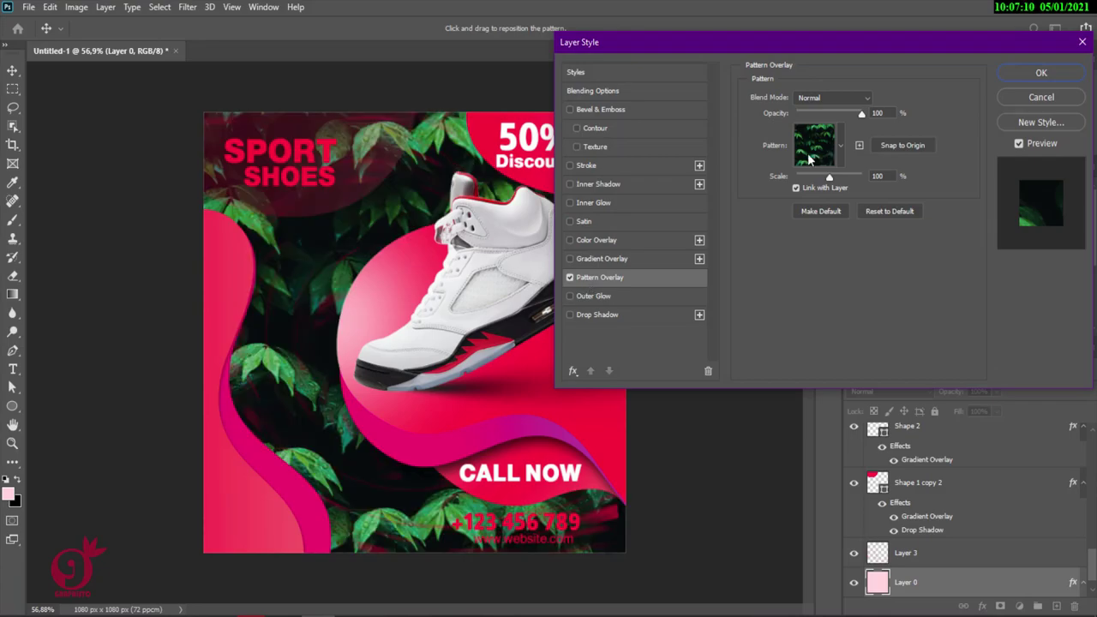
pyautogui.moveTo(829, 177); pyautogui.dragTo(800, 176)
pyautogui.moveTo(840, 113); pyautogui.dragTo(803, 117)
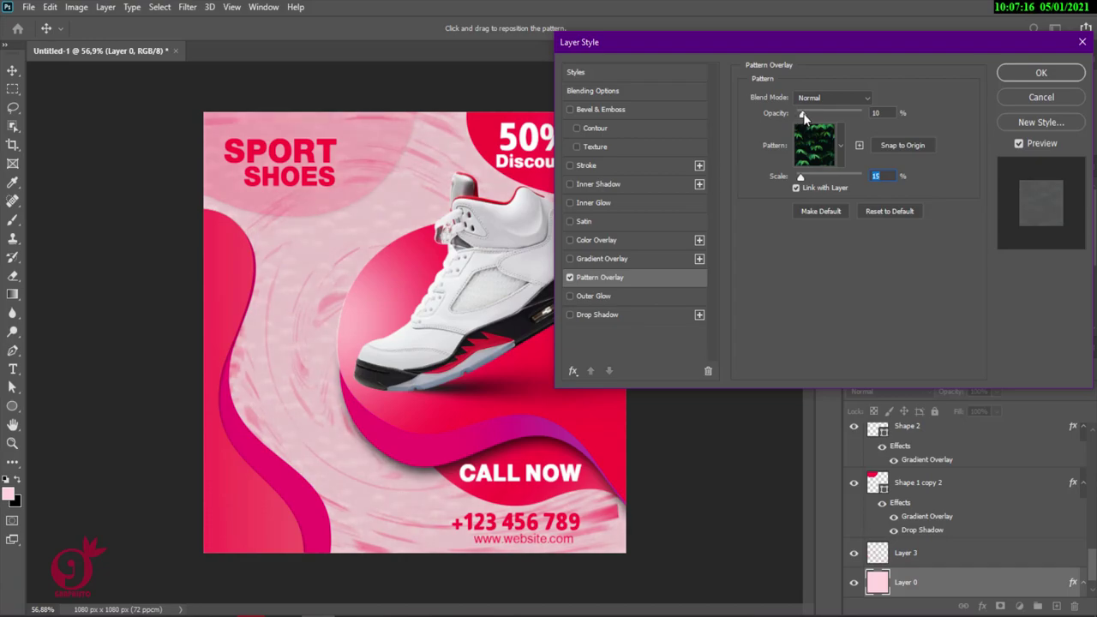
# Step: Switch the overlay to the third pattern in the Water group, set its scale to 9% and apply the layer style
pyautogui.click(835, 154)
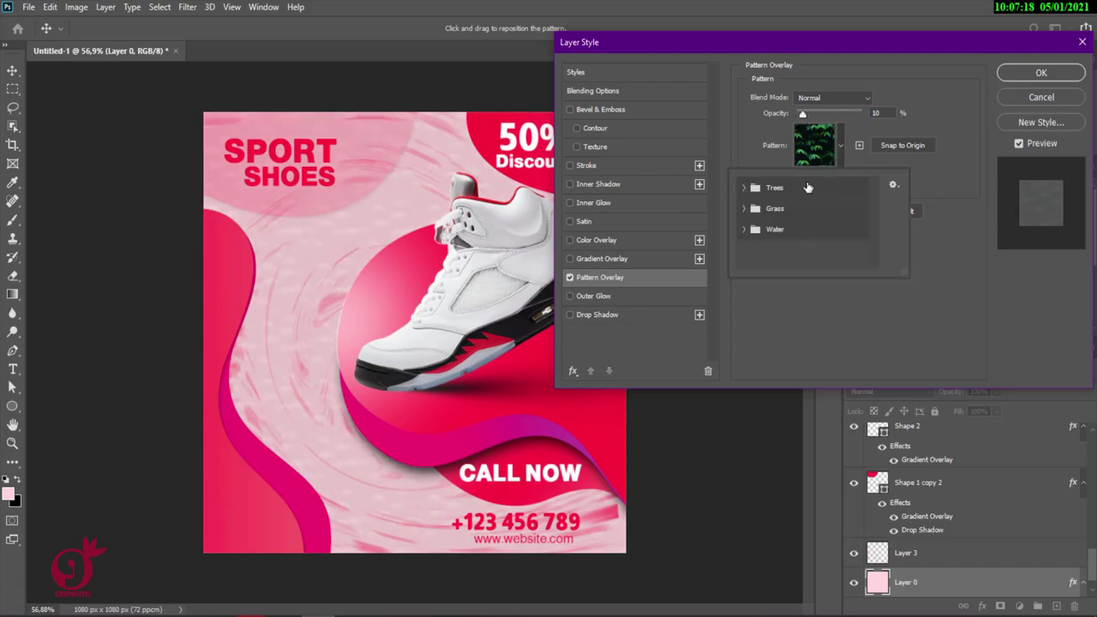
pyautogui.click(742, 230)
pyautogui.click(804, 251)
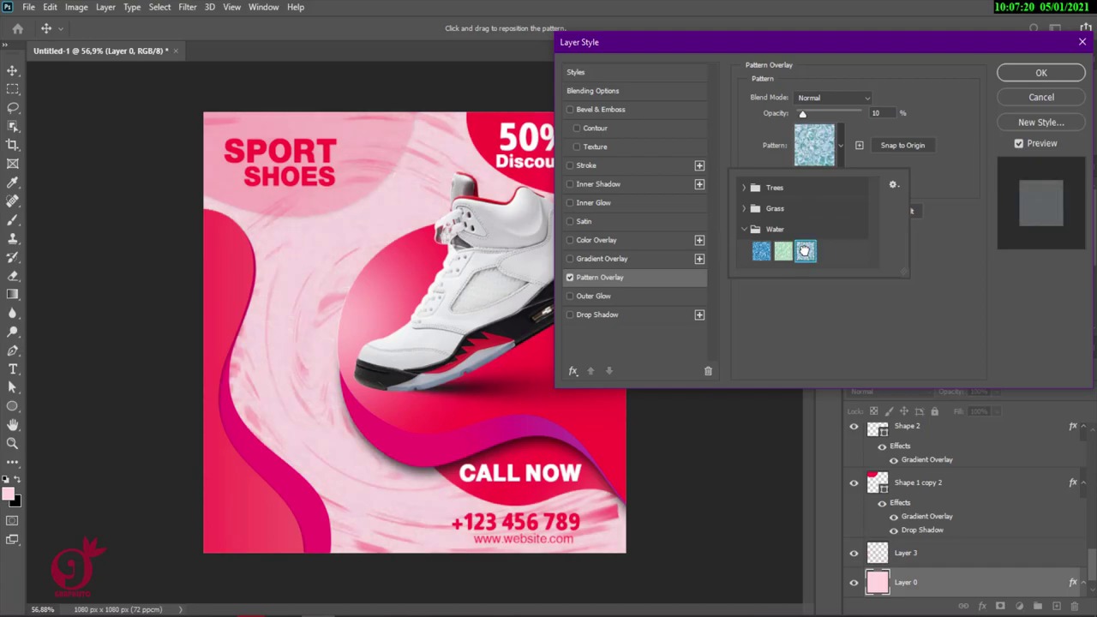
pyautogui.click(927, 102)
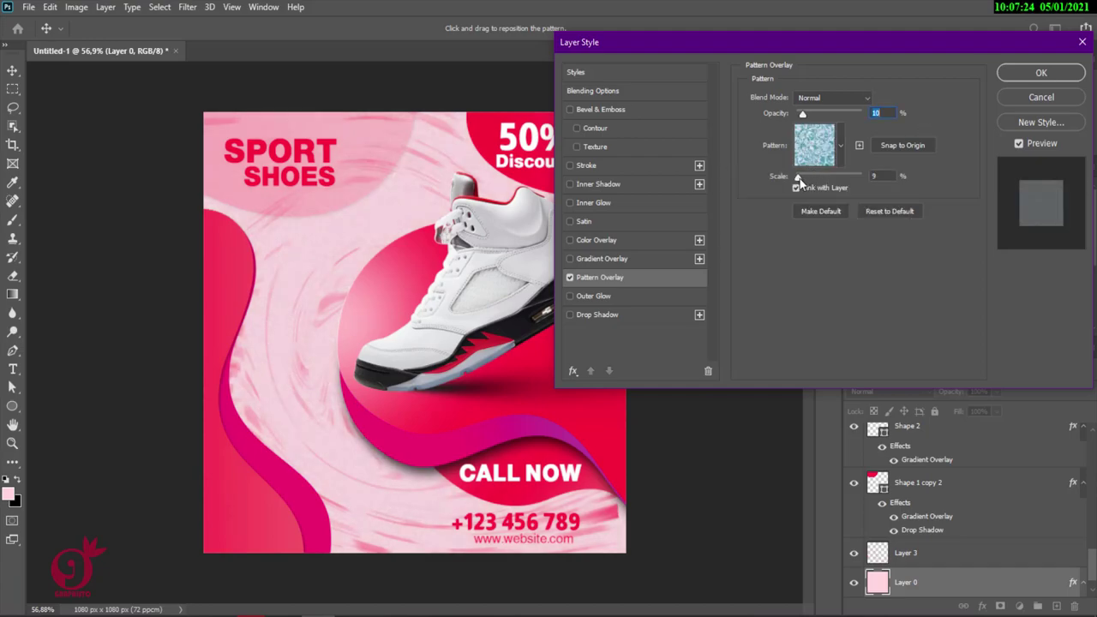
pyautogui.moveTo(806, 117); pyautogui.dragTo(802, 117)
pyautogui.click(1040, 73)
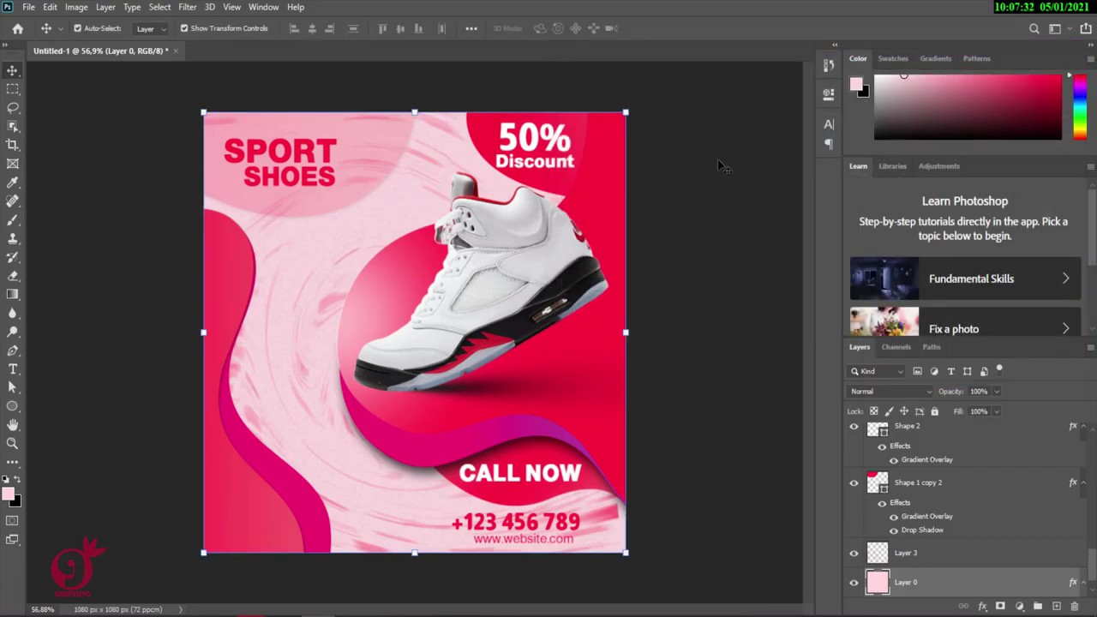
# Step: Nudge the Hard Light layer behind the shoe, Layer 2, slightly sideways to fine-tune its alignment with the round shape
pyautogui.click(430, 223)
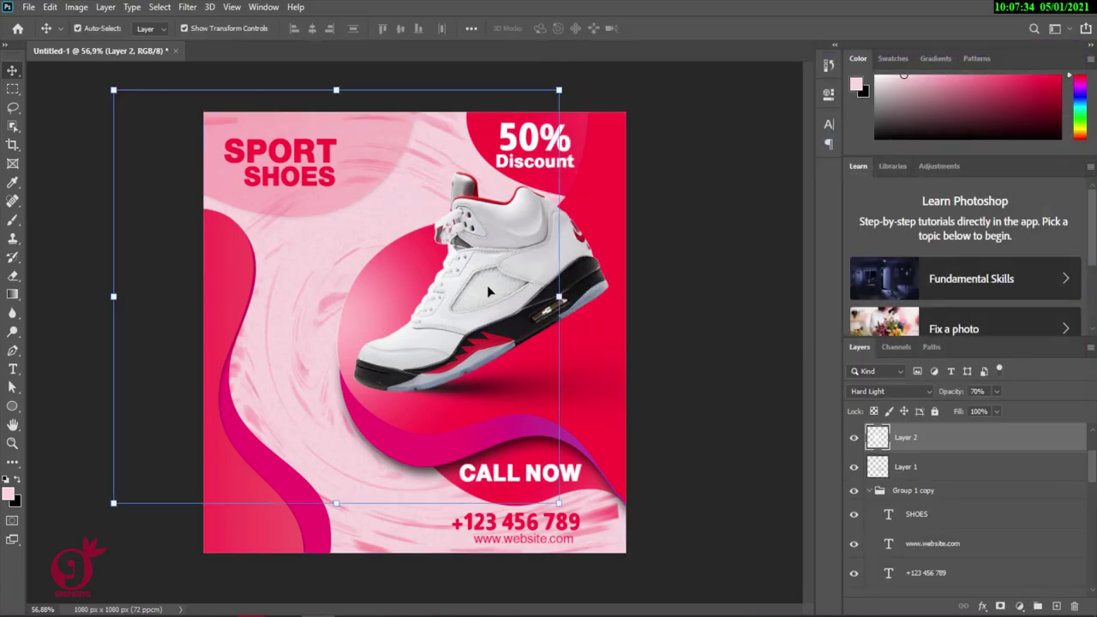
pyautogui.press('Left')
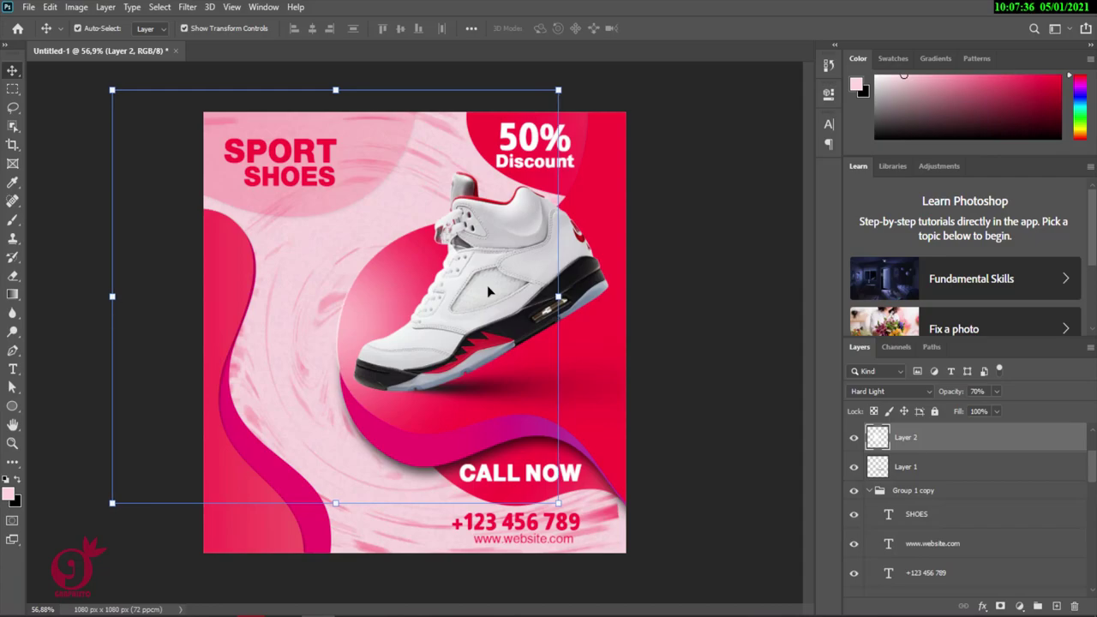
pyautogui.press('Right')
pyautogui.press('Right')
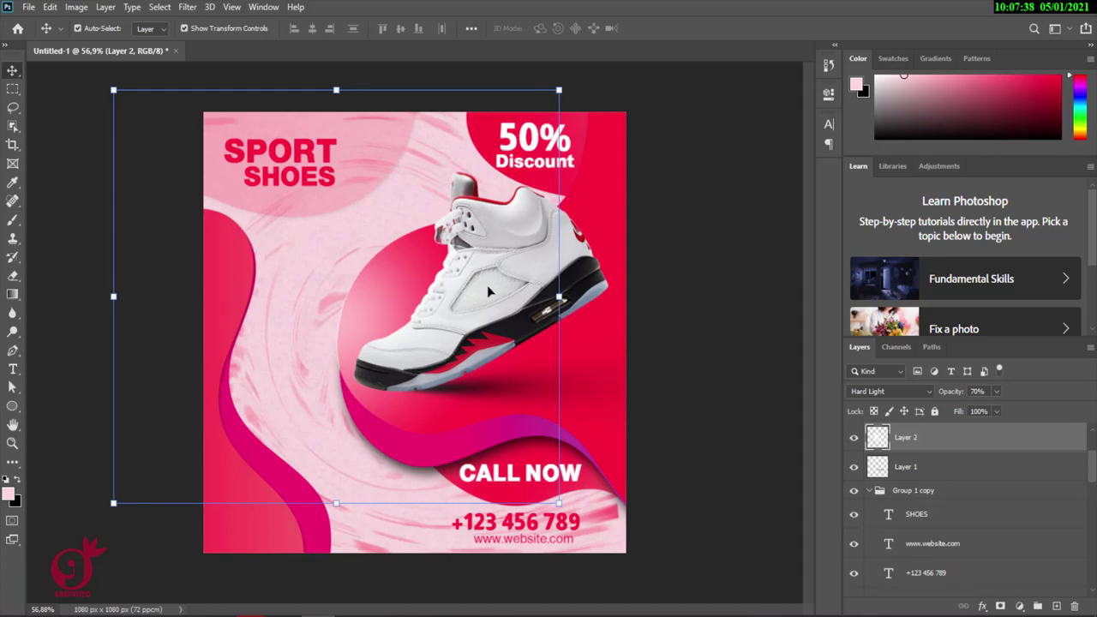
pyautogui.press('Right')
pyautogui.press('Right')
pyautogui.press('Right')
pyautogui.click(753, 354)
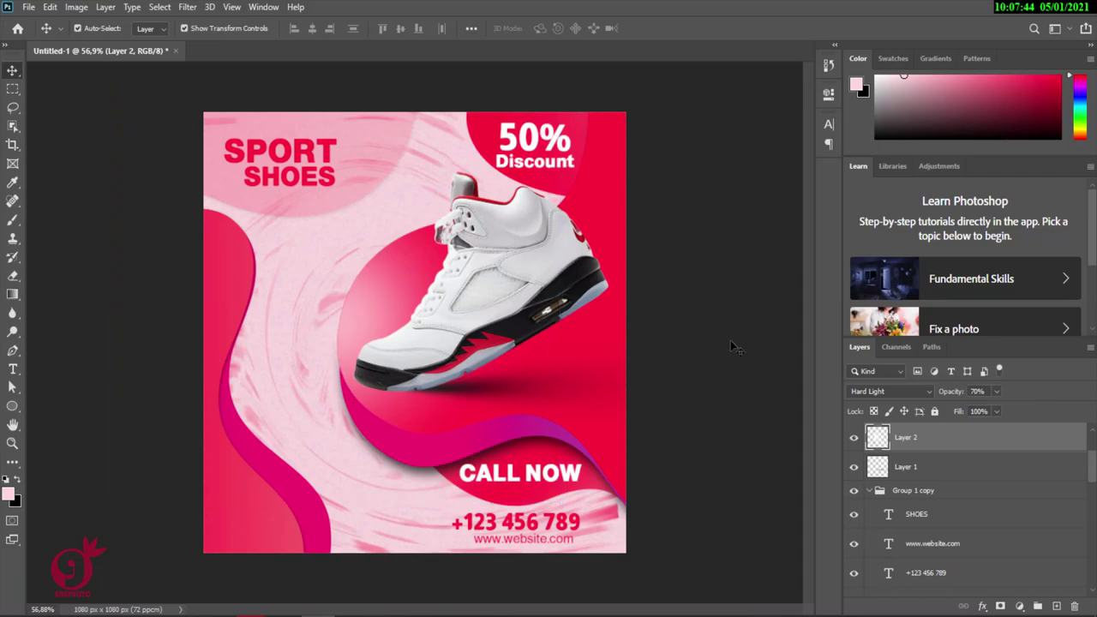
# Step: Add a Curves adjustment clipped to the sneakers layer and raise the darker tones slightly
pyautogui.click(591, 279)
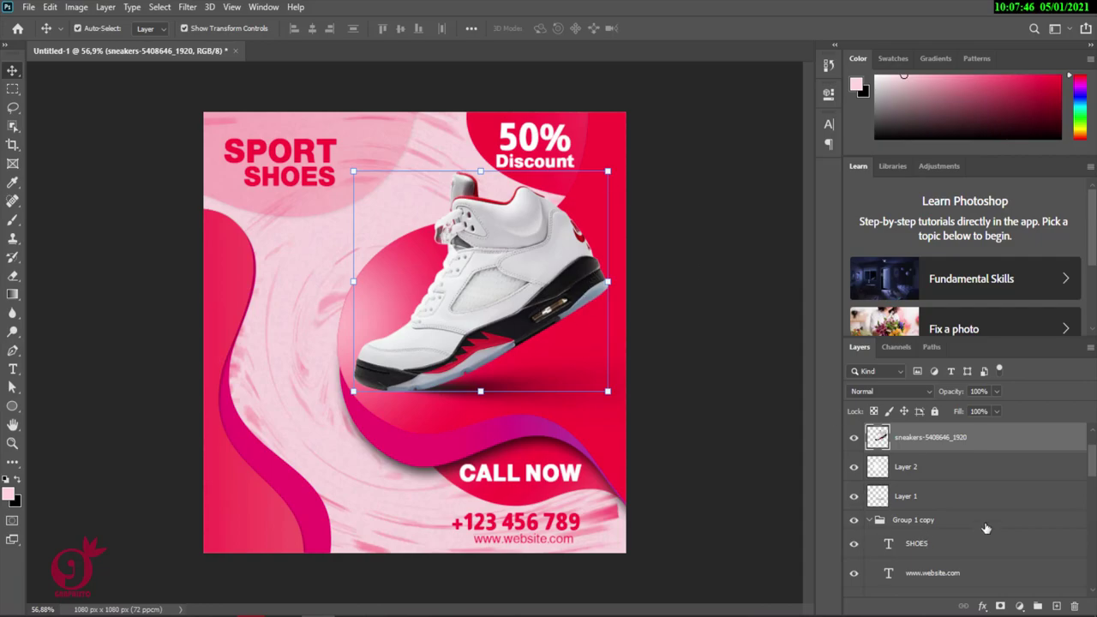
pyautogui.click(1019, 606)
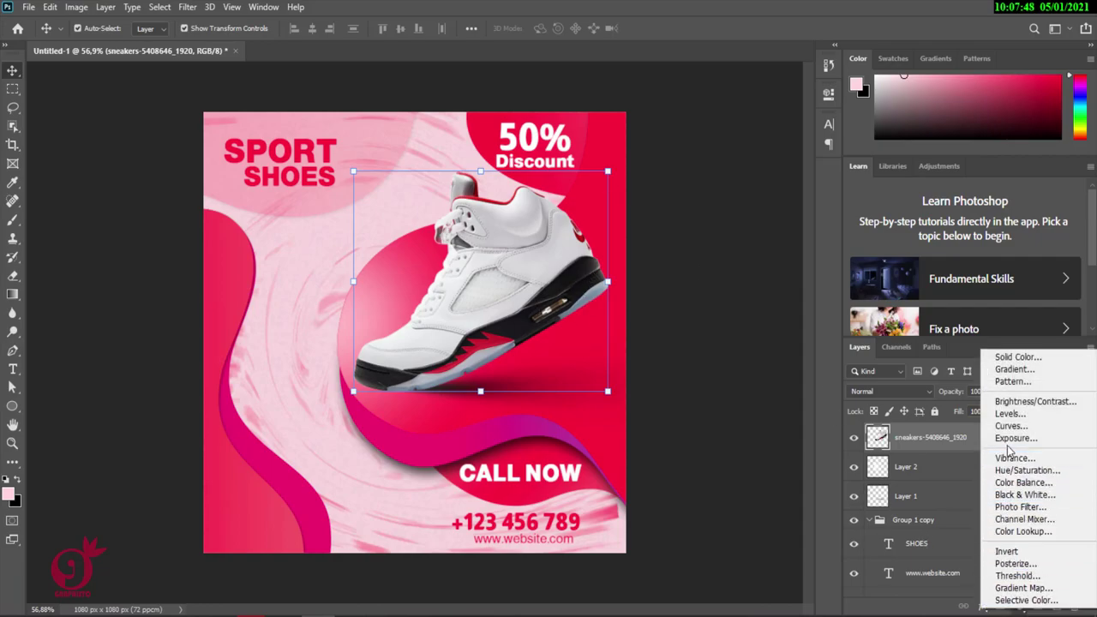
pyautogui.click(1004, 426)
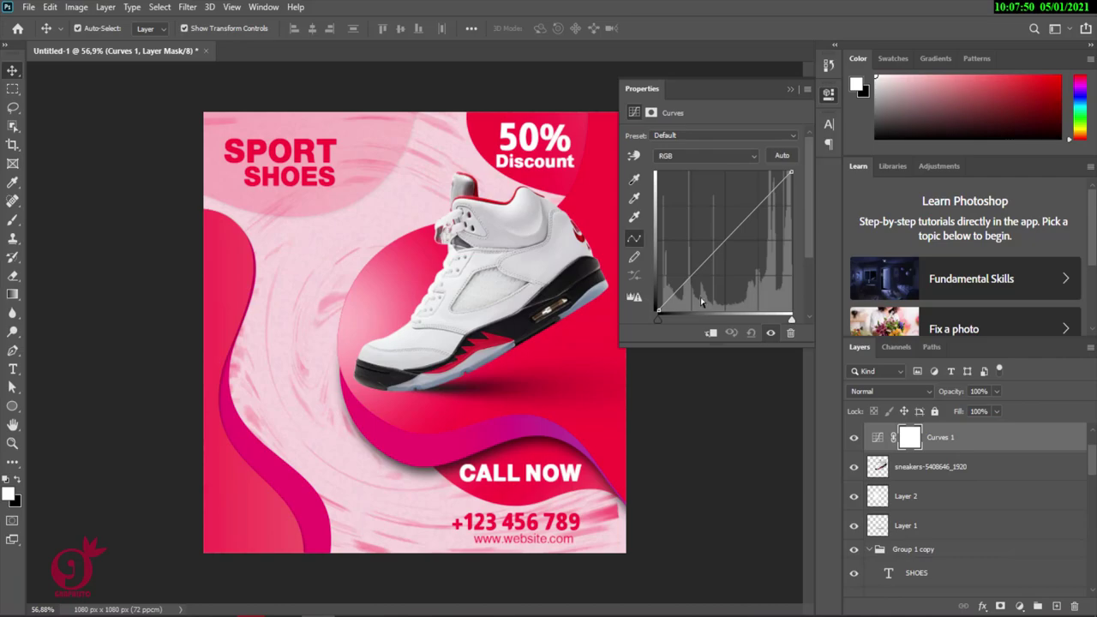
pyautogui.click(710, 334)
pyautogui.moveTo(696, 270); pyautogui.dragTo(696, 264)
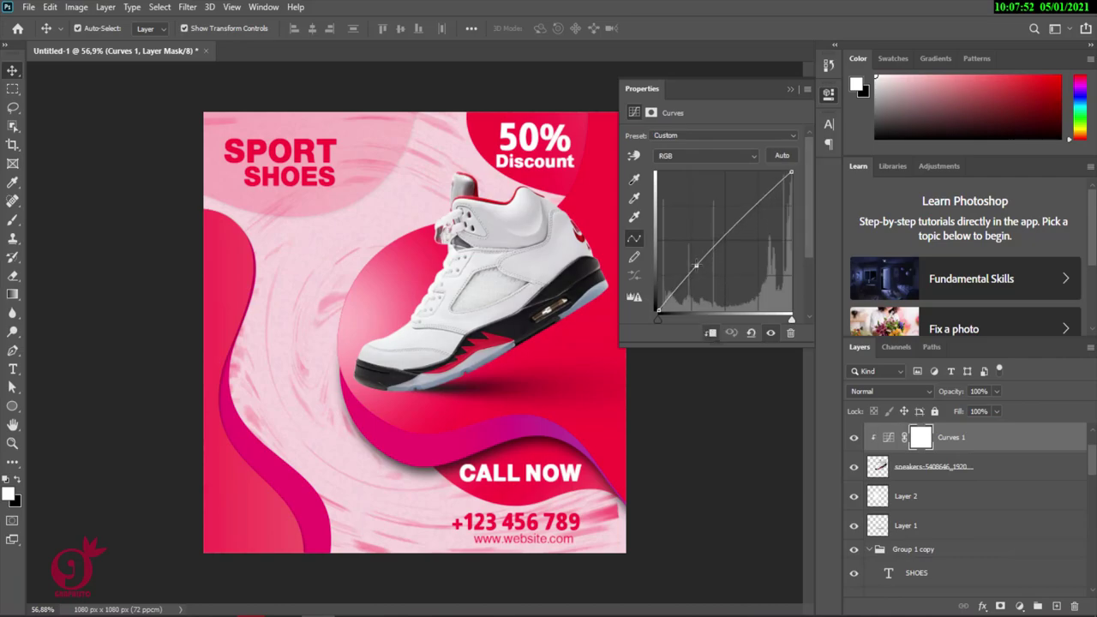
pyautogui.click(791, 90)
# Step: Add a Hue/Saturation adjustment directly above the sneakers layer and set its saturation to +11
pyautogui.click(1019, 606)
pyautogui.click(931, 475)
pyautogui.click(931, 476)
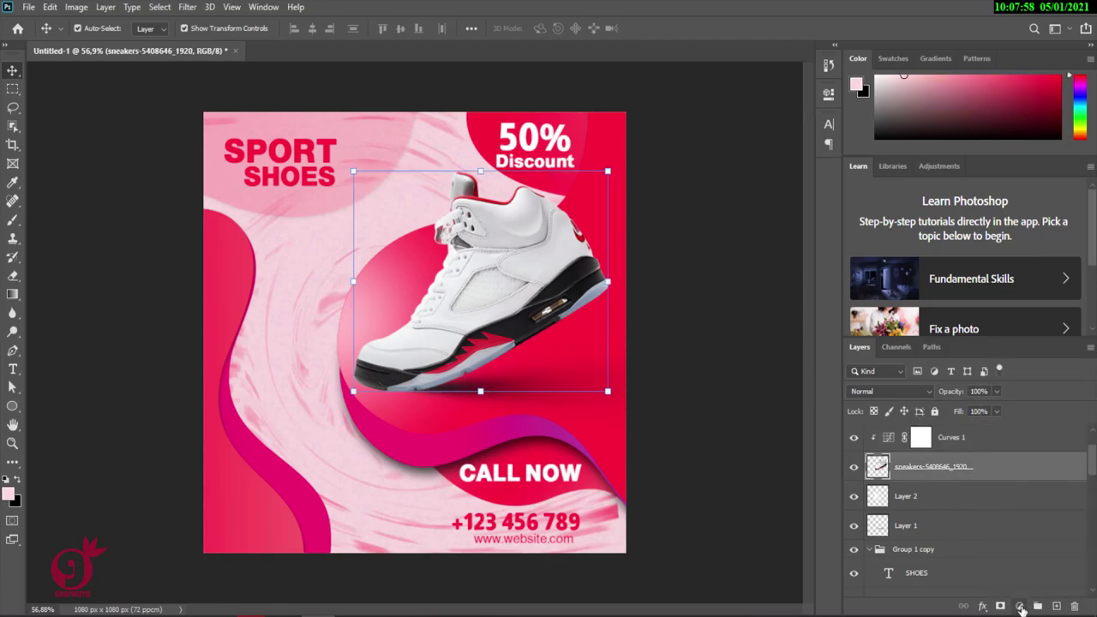
pyautogui.click(1021, 607)
pyautogui.click(1019, 465)
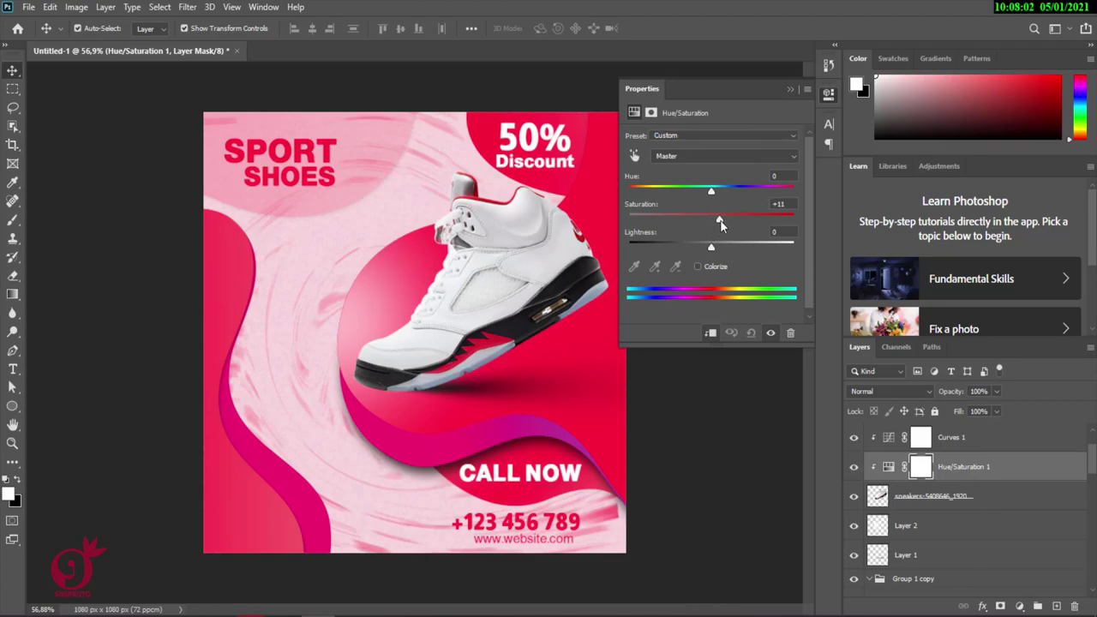
pyautogui.moveTo(725, 221); pyautogui.dragTo(721, 223)
pyautogui.click(789, 89)
# Step: Enlarge the sneaker to about 105.71% and reposition it over the round red shape
pyautogui.click(543, 263)
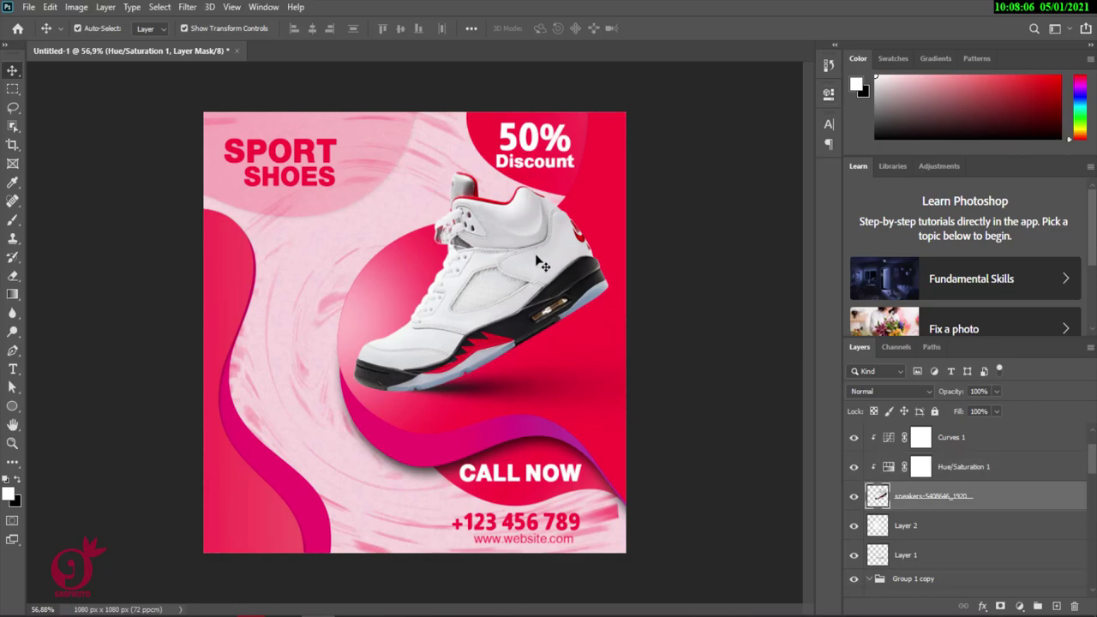
pyautogui.moveTo(605, 171); pyautogui.dragTo(622, 157)
pyautogui.moveTo(575, 227); pyautogui.dragTo(568, 224)
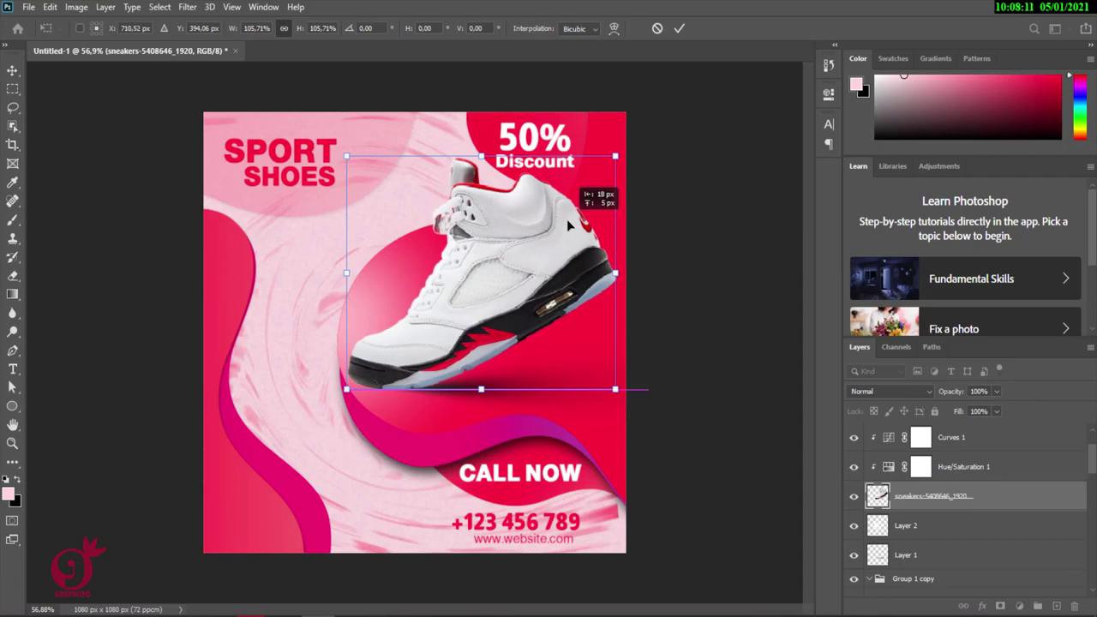
pyautogui.click(678, 28)
# Step: Stretch the shoe's shadow on Layer 1 slightly wider towards the toe and shift it beneath the enlarged sneaker
pyautogui.click(497, 392)
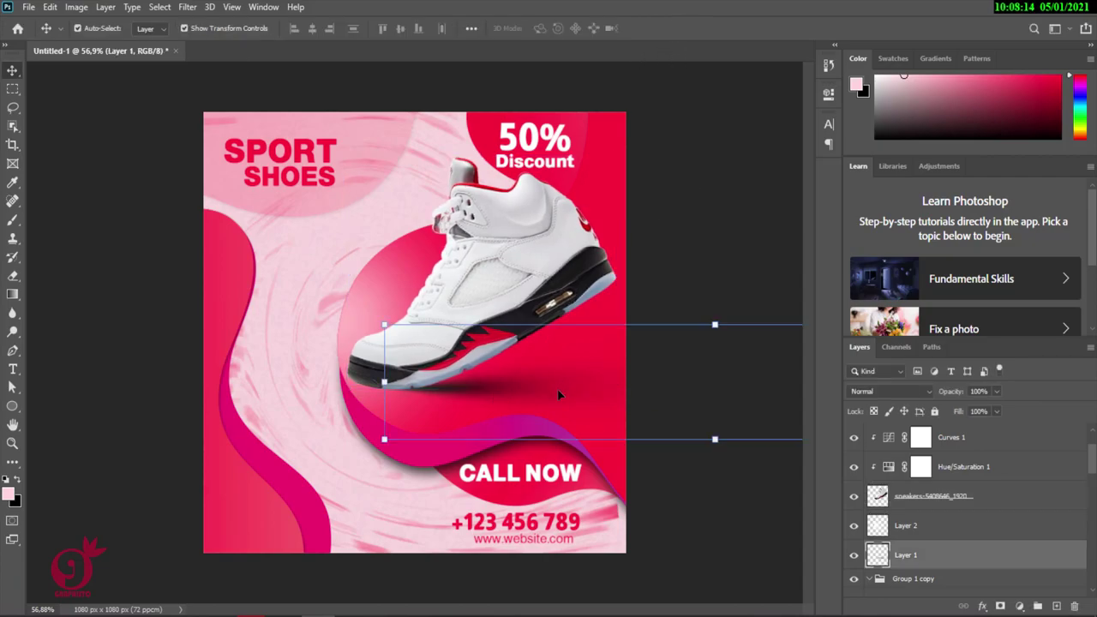
pyautogui.moveTo(382, 387); pyautogui.dragTo(362, 391)
pyautogui.moveTo(497, 397); pyautogui.dragTo(490, 391)
pyautogui.click(678, 29)
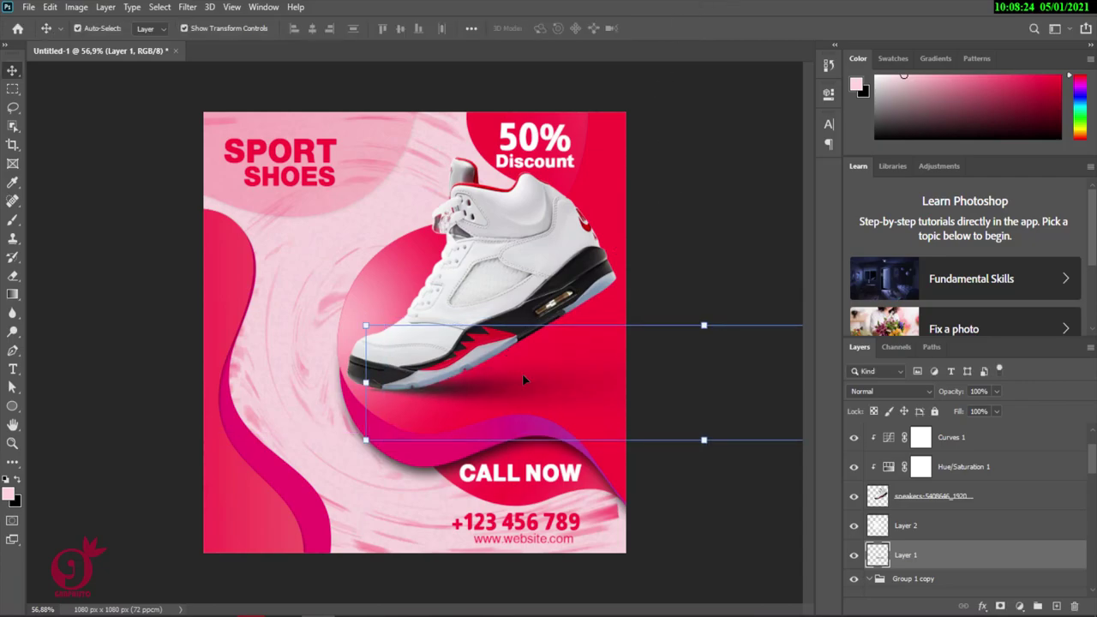
# Step: Nudge the shadow layer upward so it sits closer to the sneaker's sole
pyautogui.scroll(3, 431, 428)
pyautogui.press('Up')
pyautogui.press('Up')
pyautogui.press('Up')
pyautogui.press('Up')
pyautogui.press('Up')
pyautogui.press('Up')
pyautogui.press('Up')
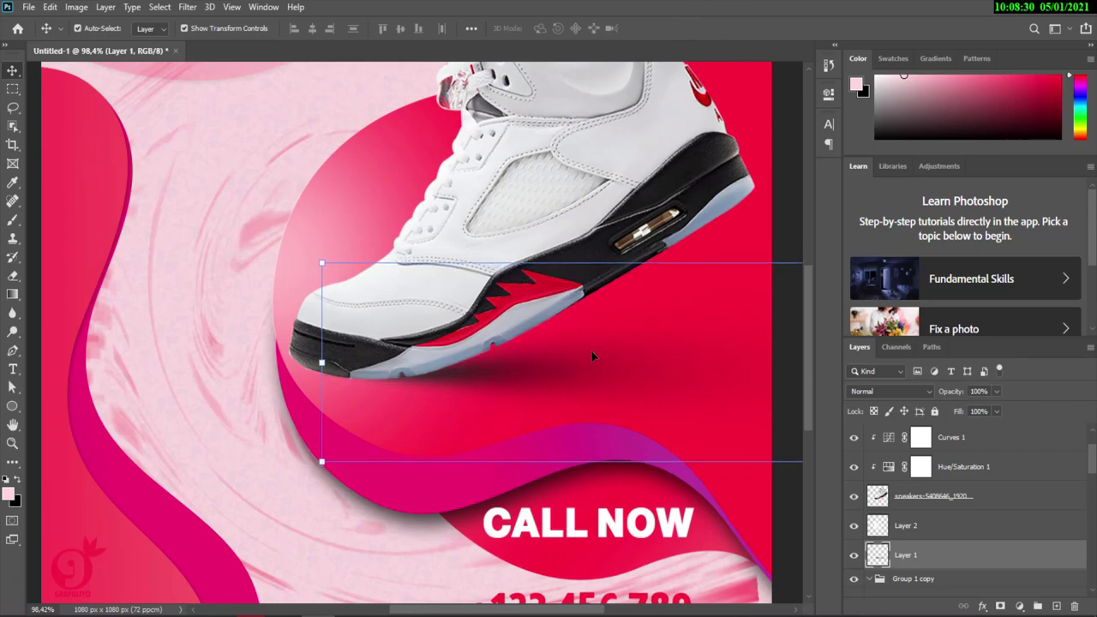
# Step: Stretch the shadow's height to about 115.79% and fine-tune its position under the sole
pyautogui.scroll(-3, 590, 350)
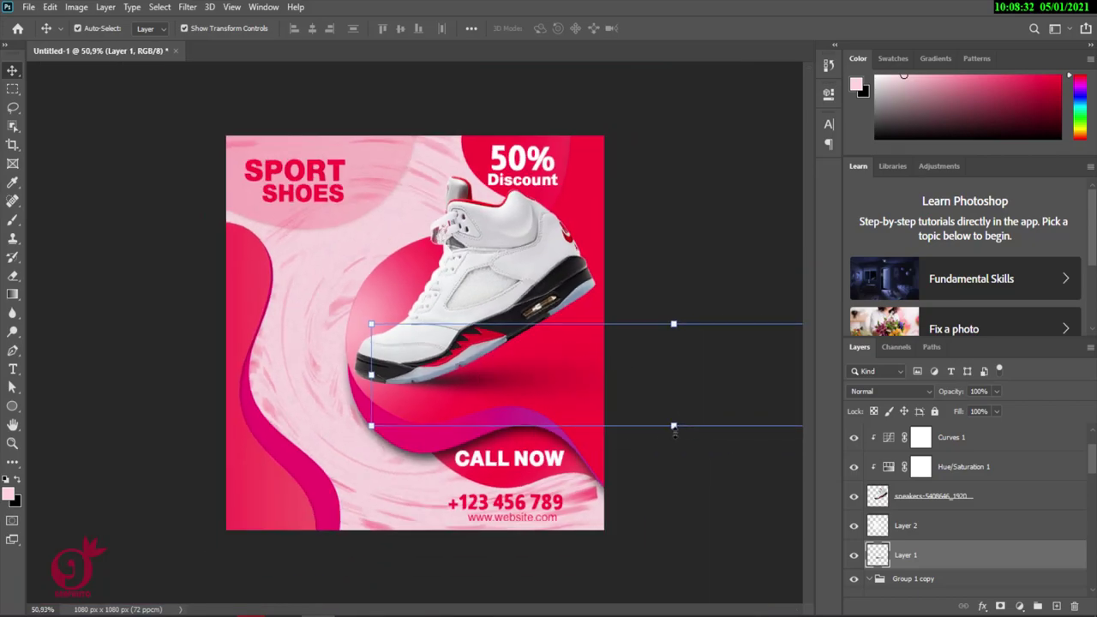
pyautogui.moveTo(674, 426); pyautogui.dragTo(674, 442)
pyautogui.moveTo(497, 384); pyautogui.dragTo(493, 385)
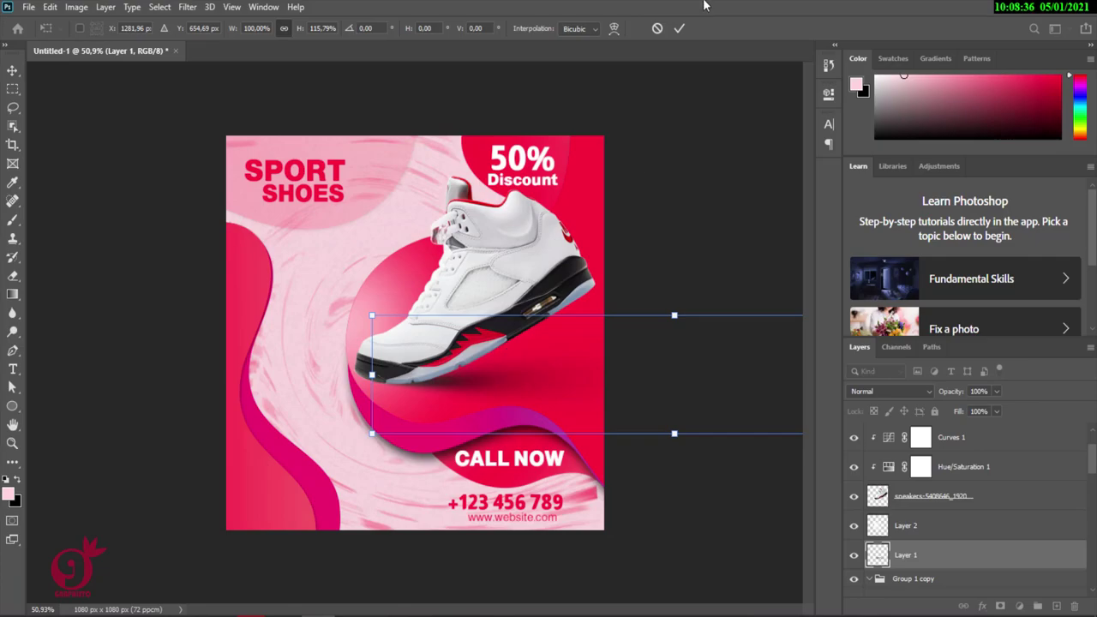
pyautogui.click(681, 30)
# Step: Add the text "BIG" in the headline's style and place it over the wavy red shape's edge, beside the shoe's toe
pyautogui.click(296, 180)
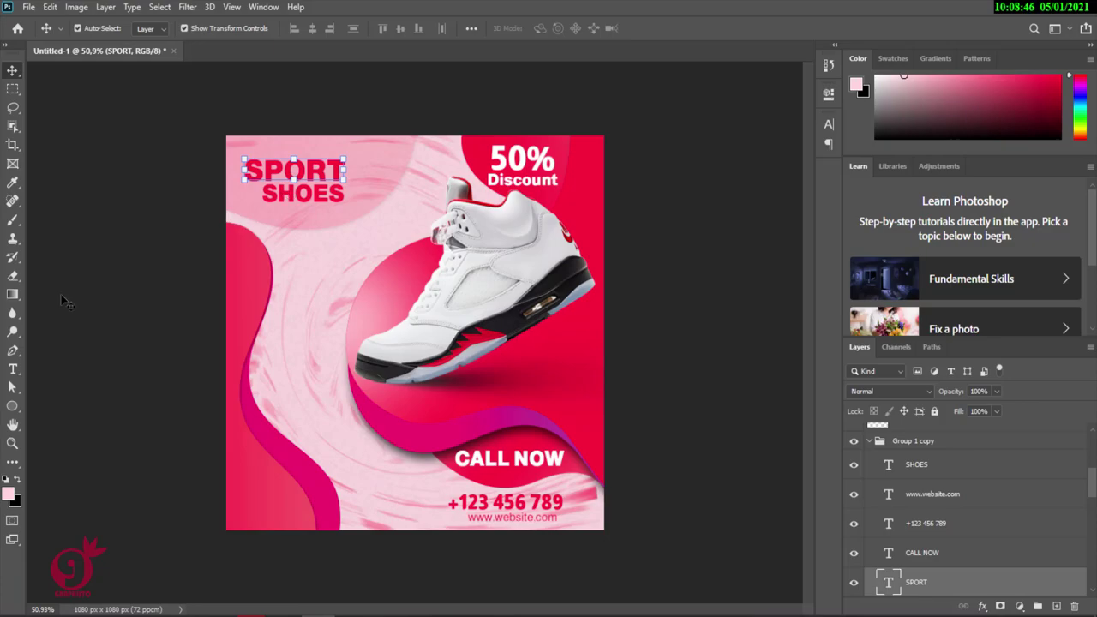
pyautogui.click(13, 369)
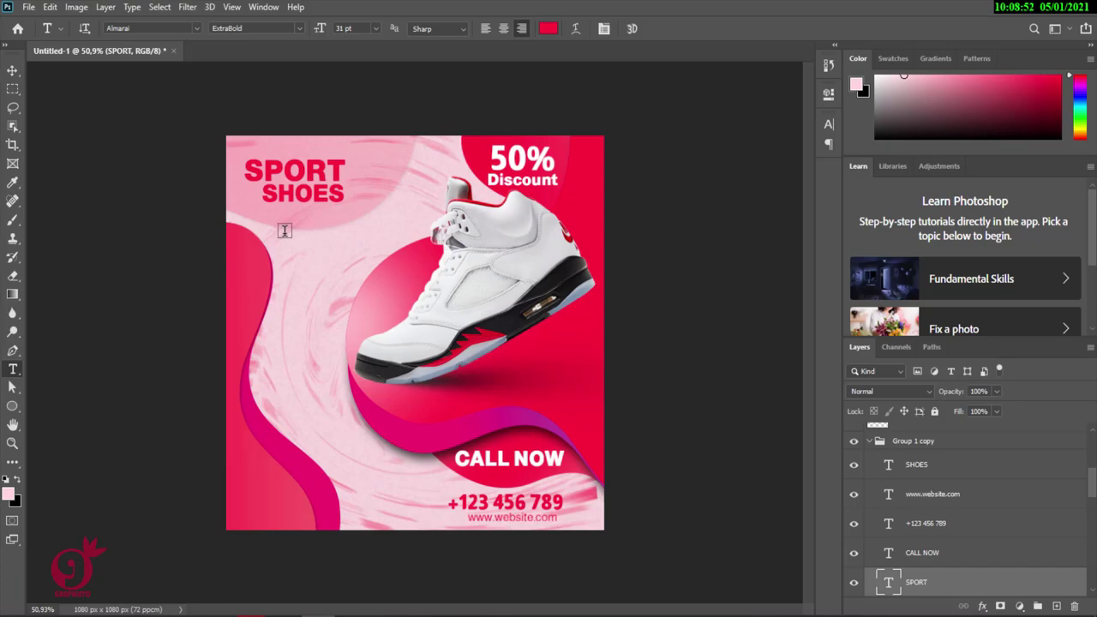
pyautogui.click(260, 377)
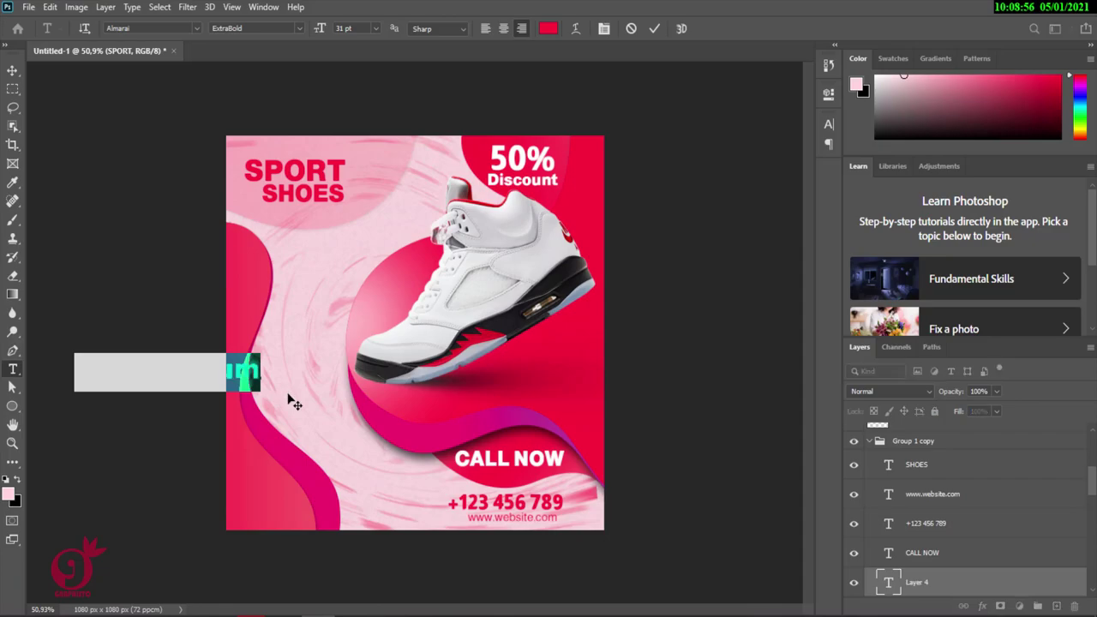
pyautogui.write('BIG')
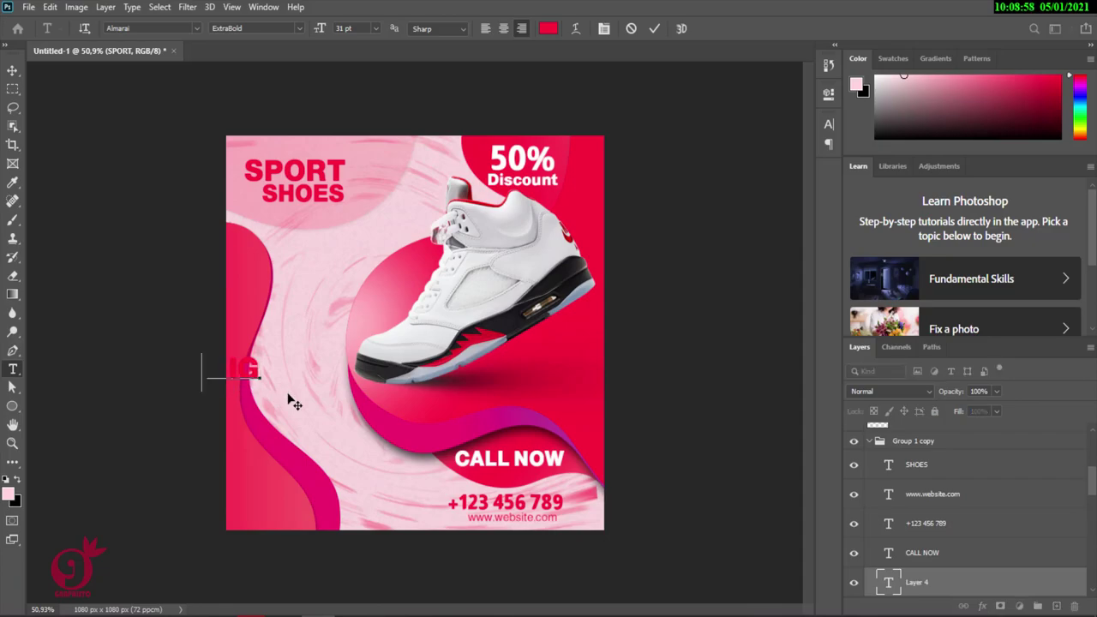
pyautogui.click(654, 28)
pyautogui.click(13, 69)
pyautogui.moveTo(244, 374); pyautogui.dragTo(276, 388)
# Step: Set the "BIG" text size to 44 pt and move it onto the lower part of the wavy red shape
pyautogui.click(828, 124)
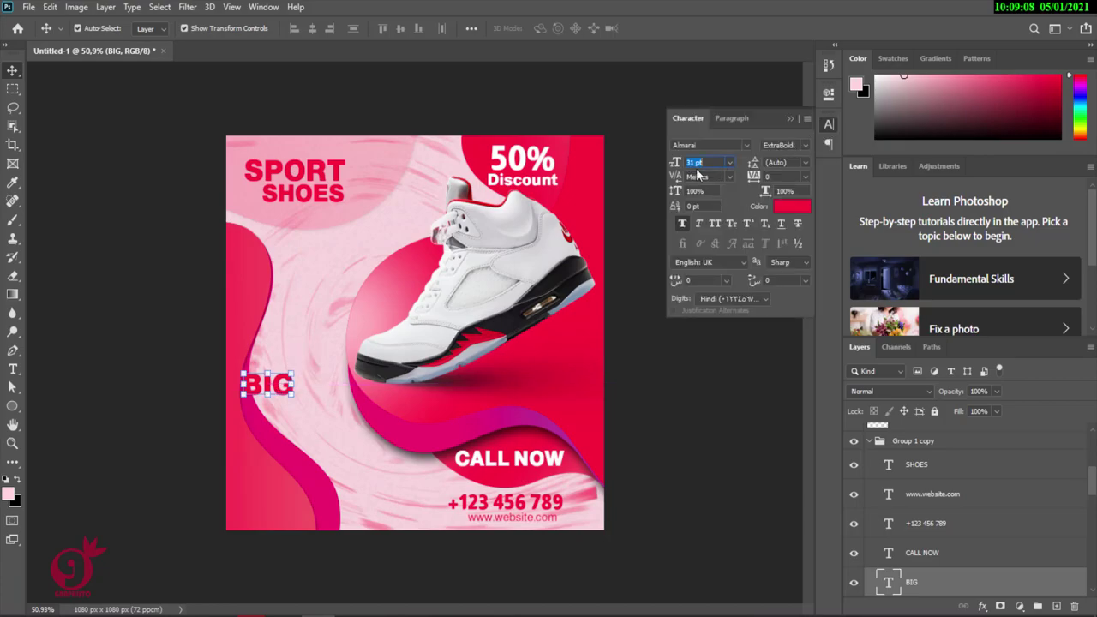
pyautogui.moveTo(676, 162)
pyautogui.mouseDown()
pyautogui.moveTo(693, 163)
pyautogui.moveTo(677, 162)
pyautogui.mouseUp()
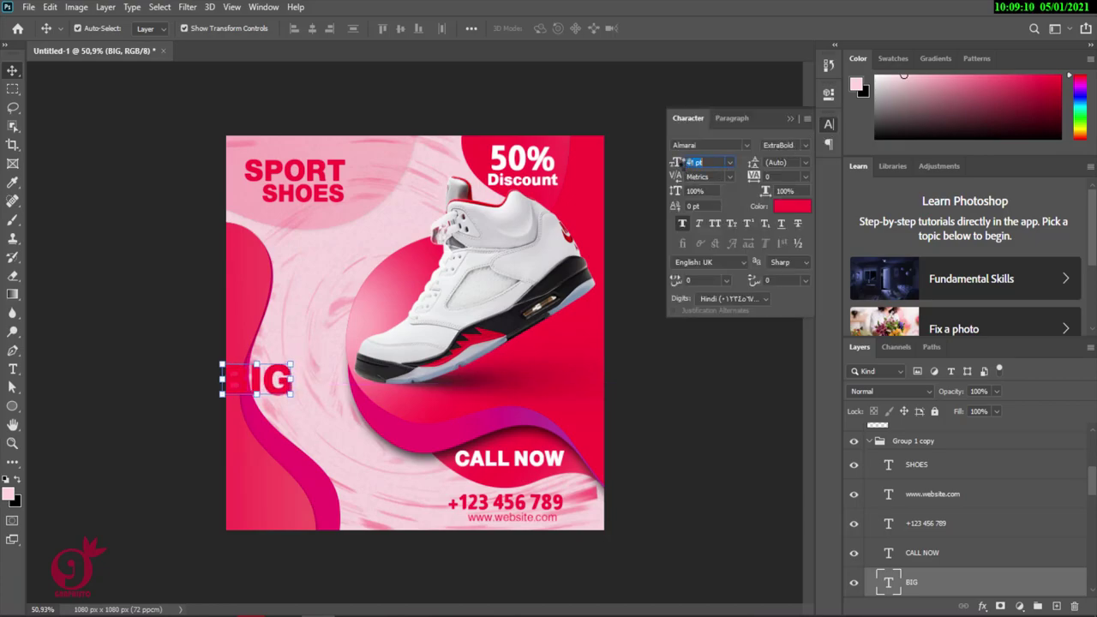
pyautogui.moveTo(240, 387); pyautogui.dragTo(298, 473)
# Step: Change the "BIG" text colour to white (#ffffff)
pyautogui.click(799, 206)
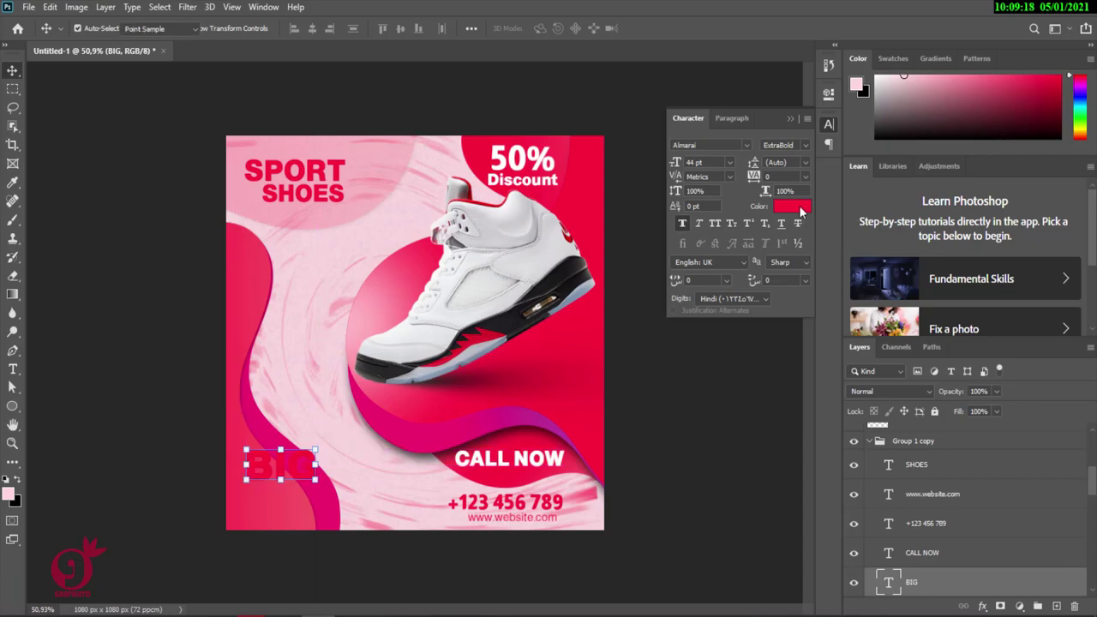
pyautogui.moveTo(698, 184); pyautogui.dragTo(654, 121)
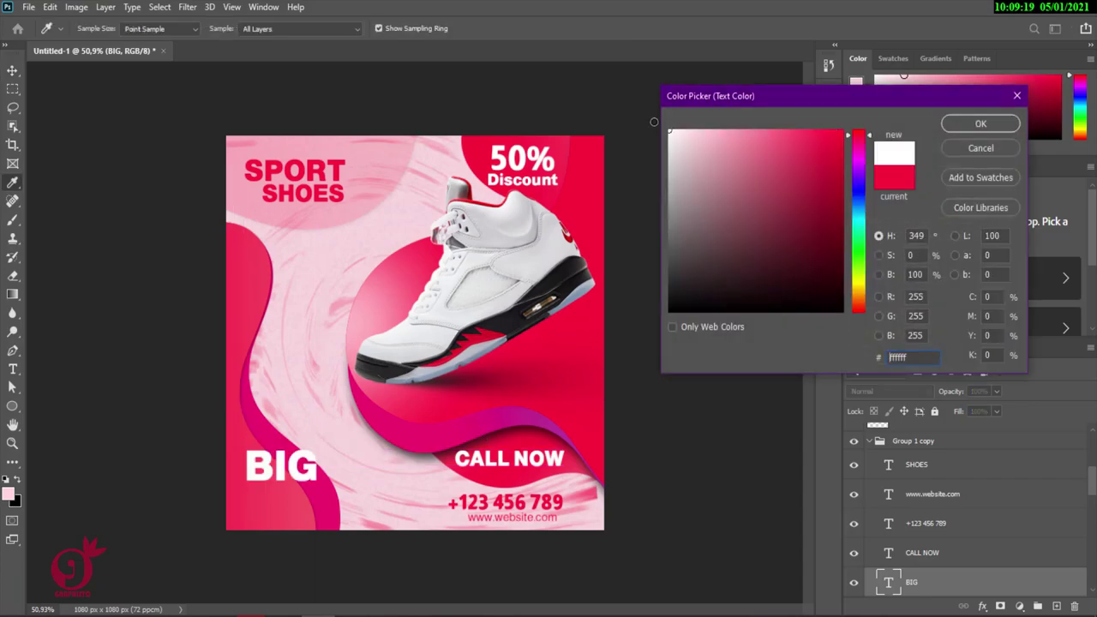
pyautogui.click(1004, 124)
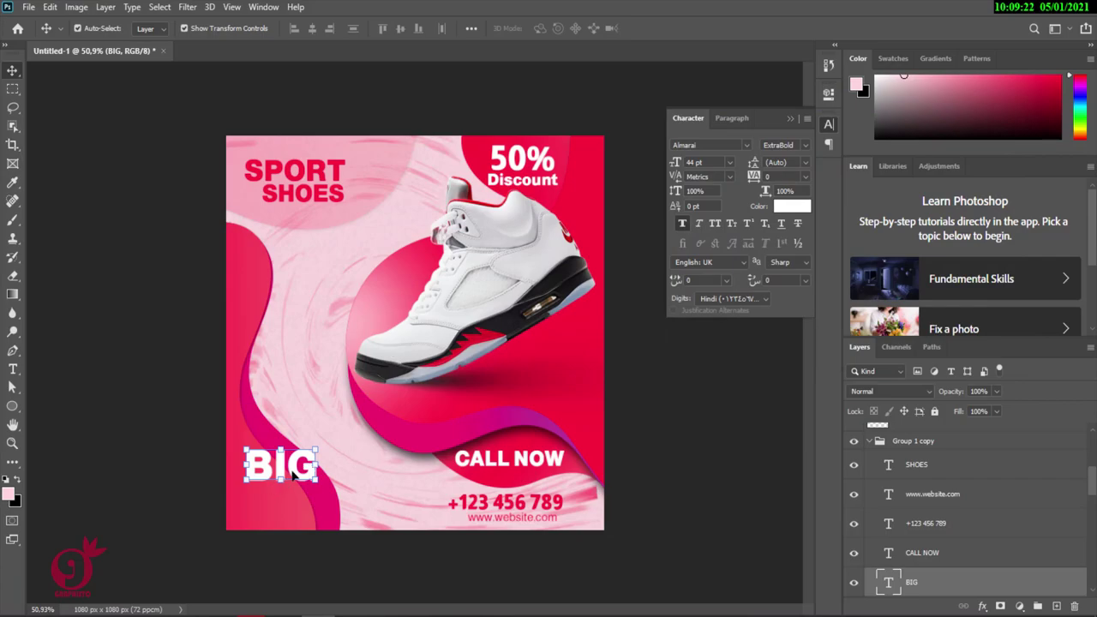
# Step: Duplicate the "BIG" text directly below itself and change the copy's wording to "SALE"
pyautogui.moveTo(294, 471); pyautogui.dragTo(295, 510)
pyautogui.doubleClick(291, 501)
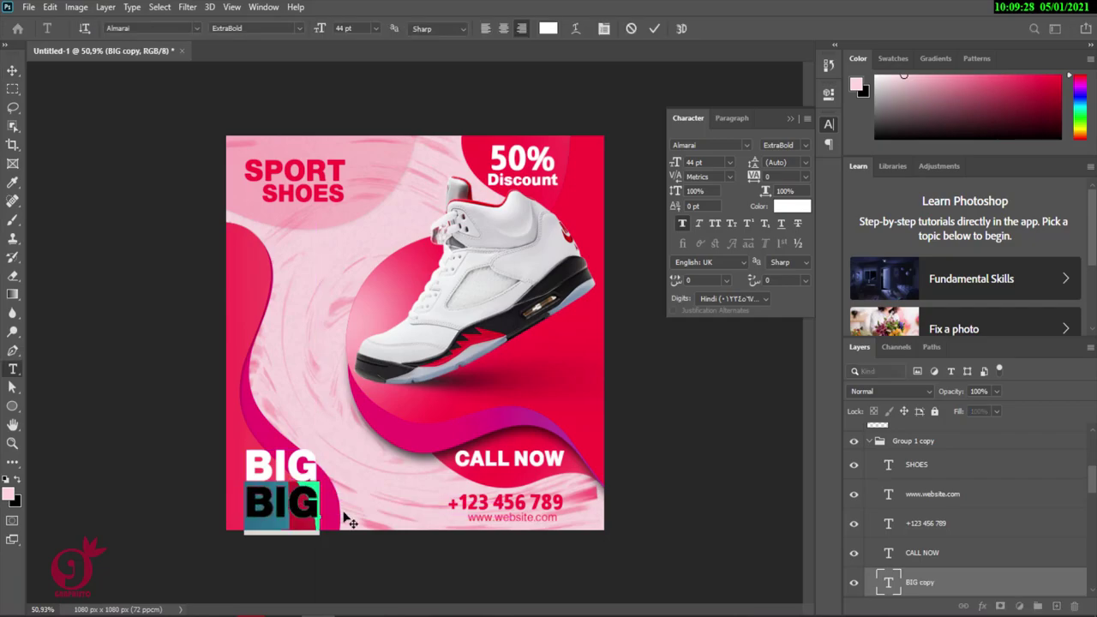
pyautogui.write('SALE')
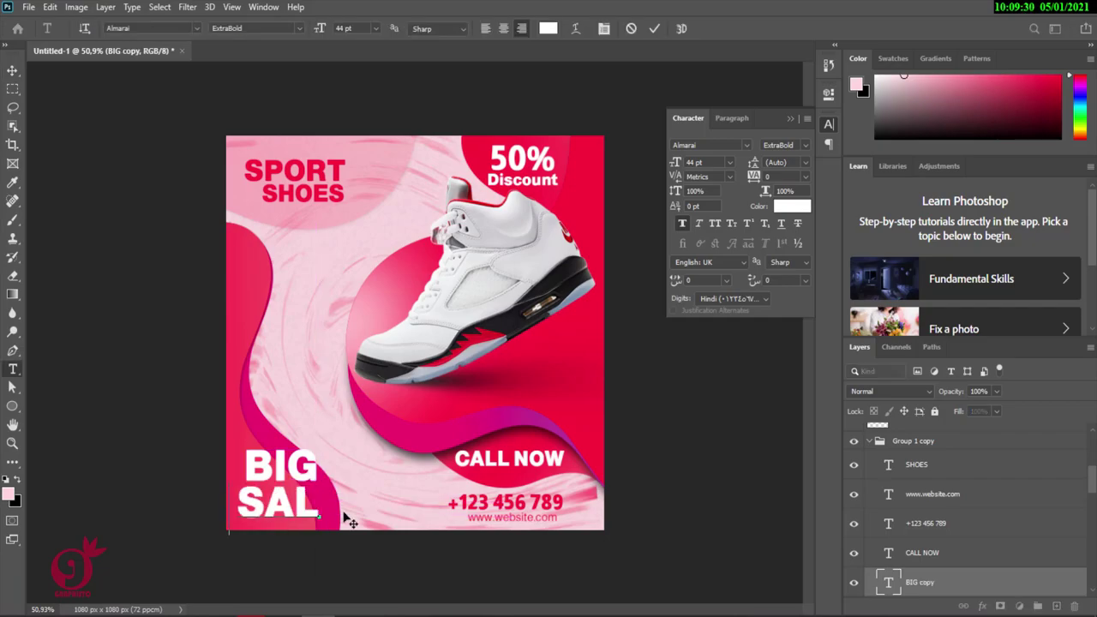
pyautogui.click(654, 29)
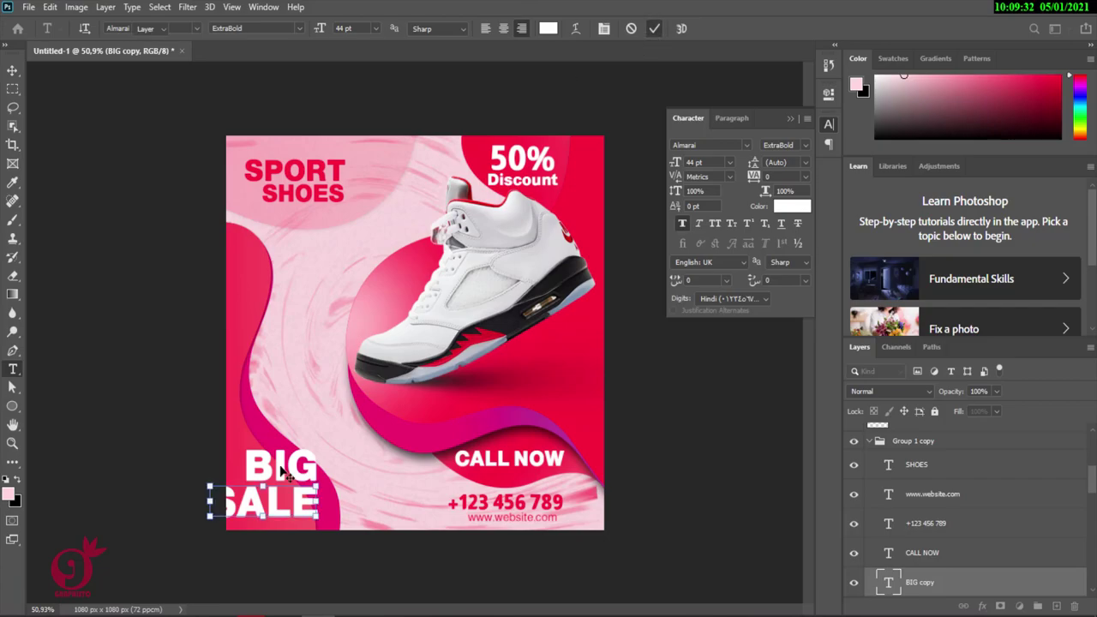
# Step: Move "BIG" slightly higher and place "SALE" directly beneath it with their starting edges aligned
pyautogui.press('v')
pyautogui.moveTo(292, 469); pyautogui.dragTo(292, 444)
pyautogui.moveTo(286, 512); pyautogui.dragTo(324, 484)
pyautogui.click(150, 345)
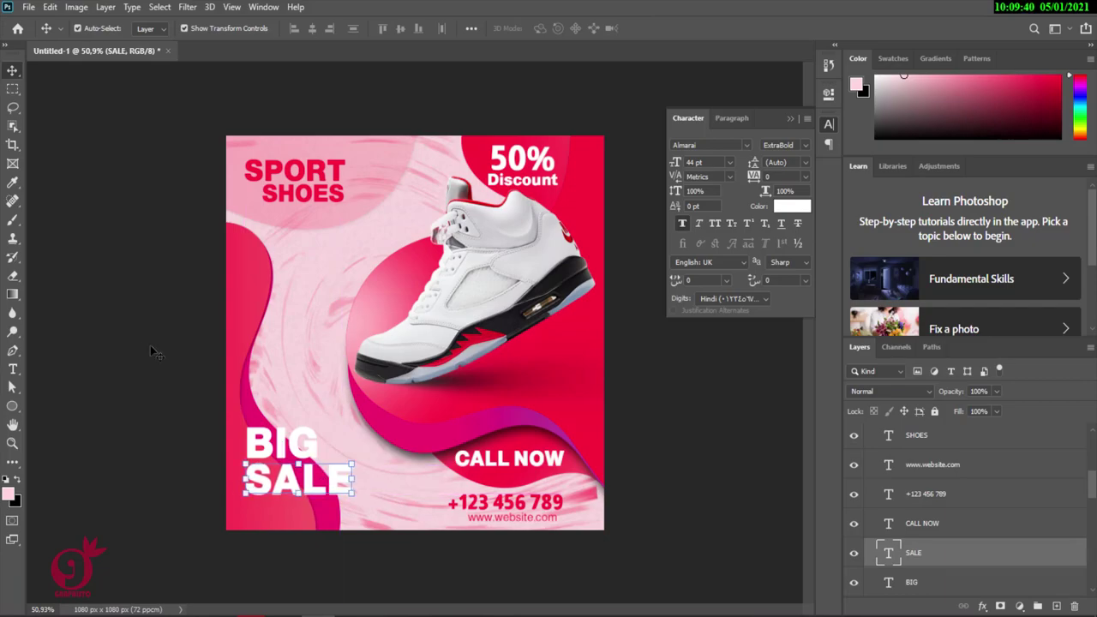
# Step: Scale the magenta wavy Shape 1 up to 103.54% so its band widens behind the "BIG SALE" text
pyautogui.click(254, 409)
pyautogui.moveTo(342, 415)
pyautogui.mouseDown()
pyautogui.moveTo(368, 420)
pyautogui.moveTo(356, 422)
pyautogui.mouseUp()
pyautogui.moveTo(794, 117); pyautogui.dragTo(791, 119)
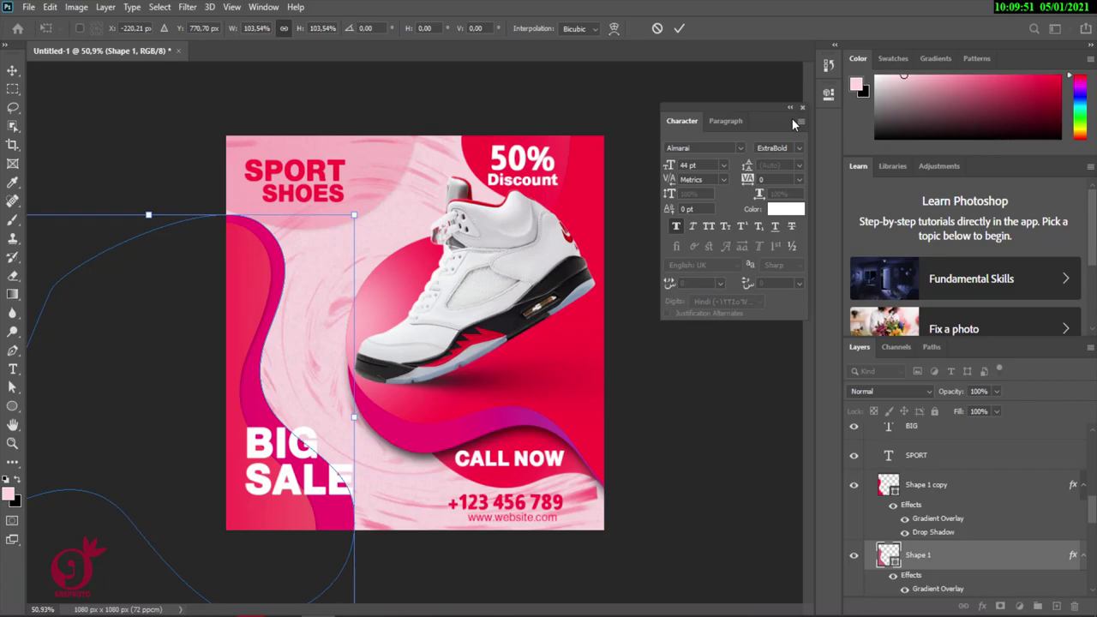
pyautogui.click(682, 30)
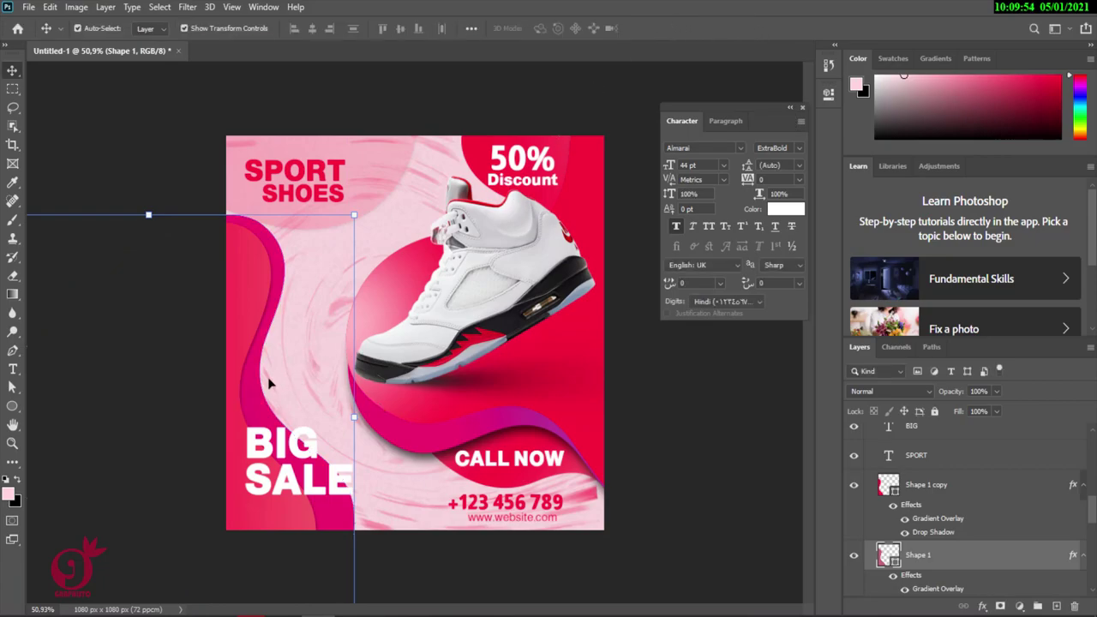
# Step: Load Shape 1's outline as a selection and rasterize the "BIG" and "SALE" text layers
pyautogui.keyDown('ctrl'); pyautogui.click(888, 556); pyautogui.keyUp('ctrl')
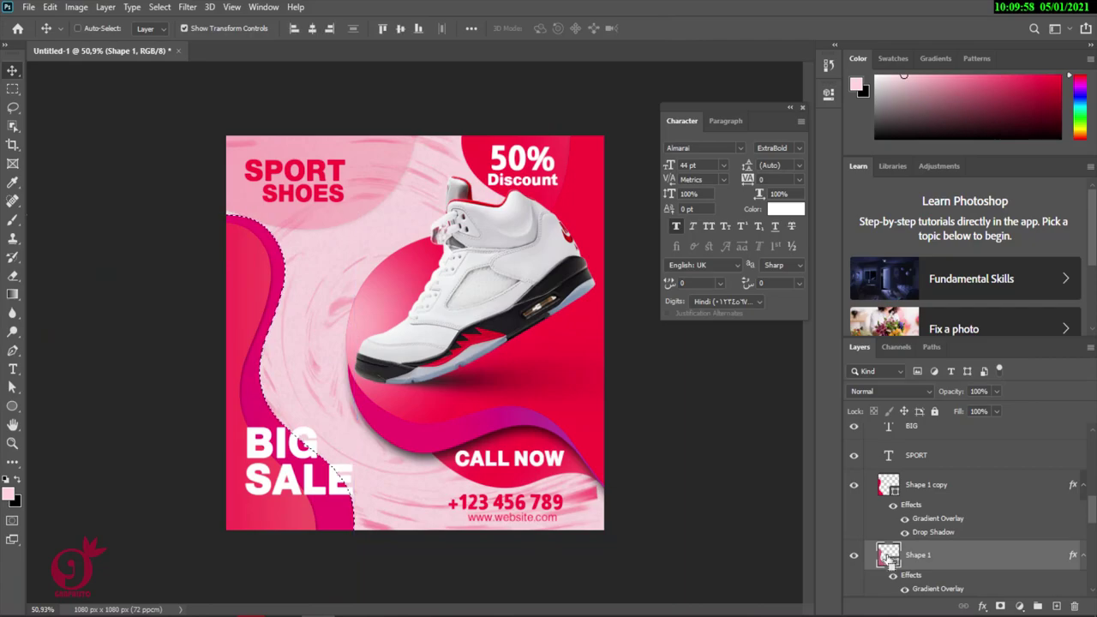
pyautogui.scroll(3, 954, 447)
pyautogui.rightClick(945, 520)
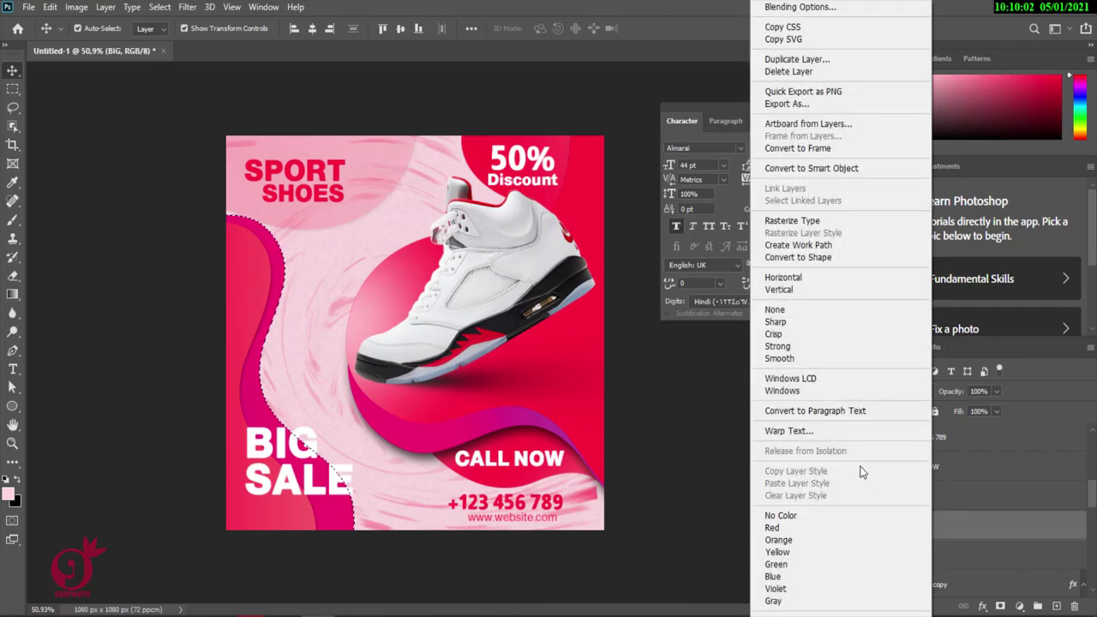
pyautogui.click(822, 222)
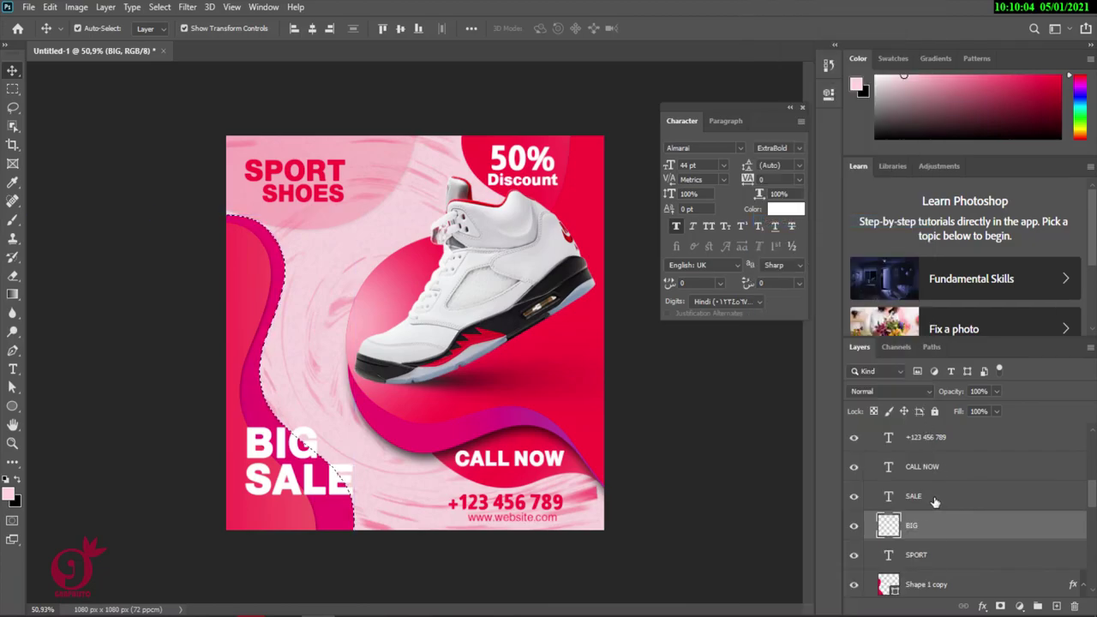
pyautogui.rightClick(934, 502)
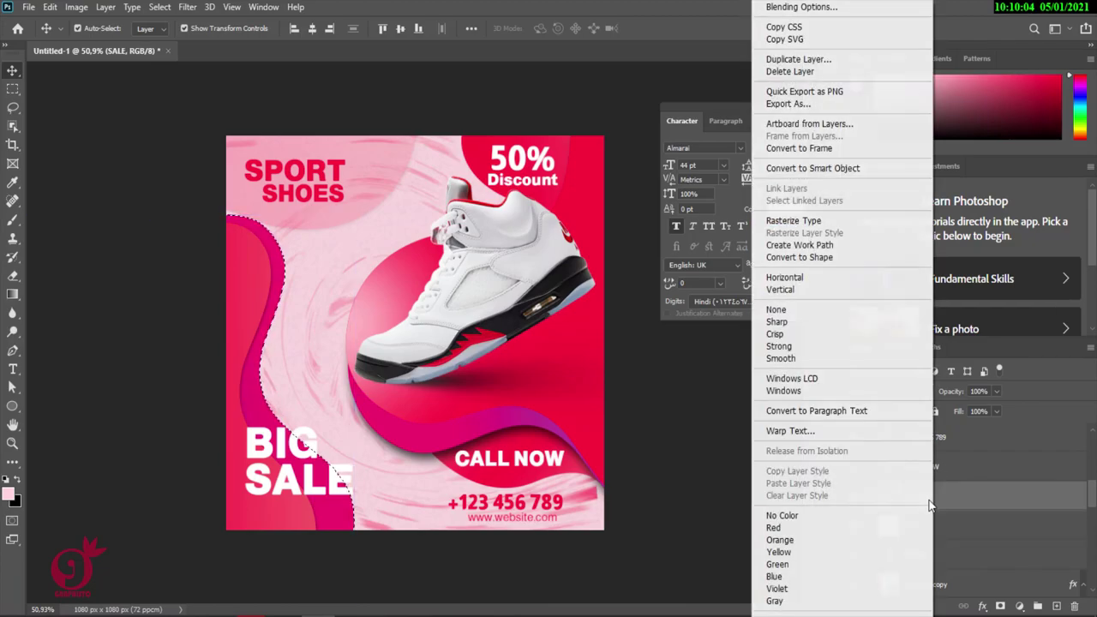
pyautogui.click(824, 224)
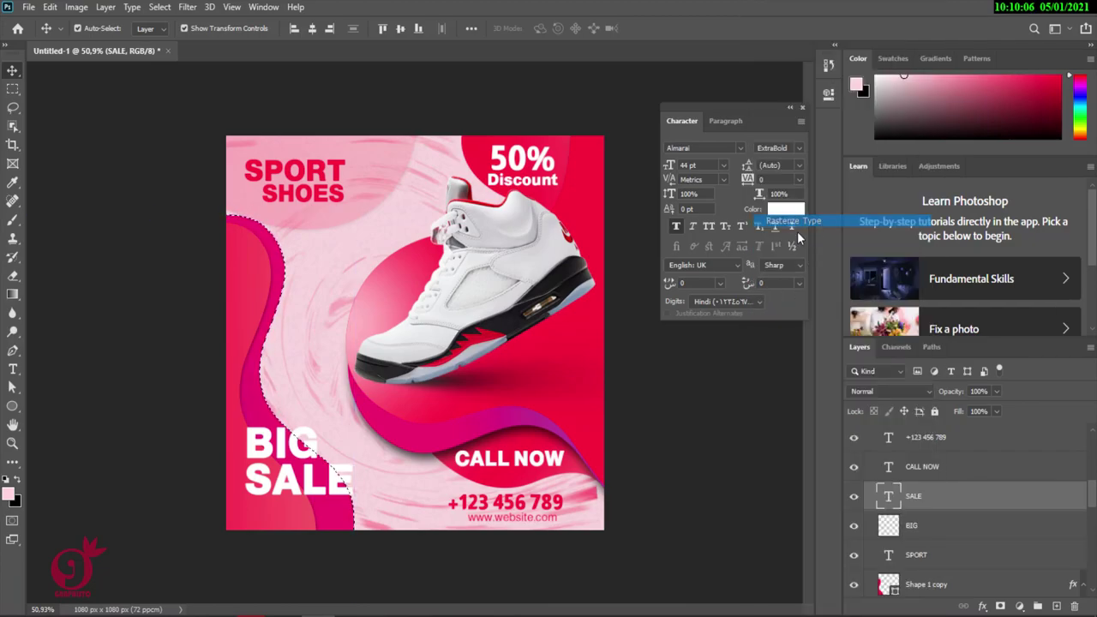
# Step: Cut the part of "SALE" inside the wavy selection onto its own layer with Layer Via Cut
pyautogui.rightClick(11, 111)
pyautogui.click(64, 121)
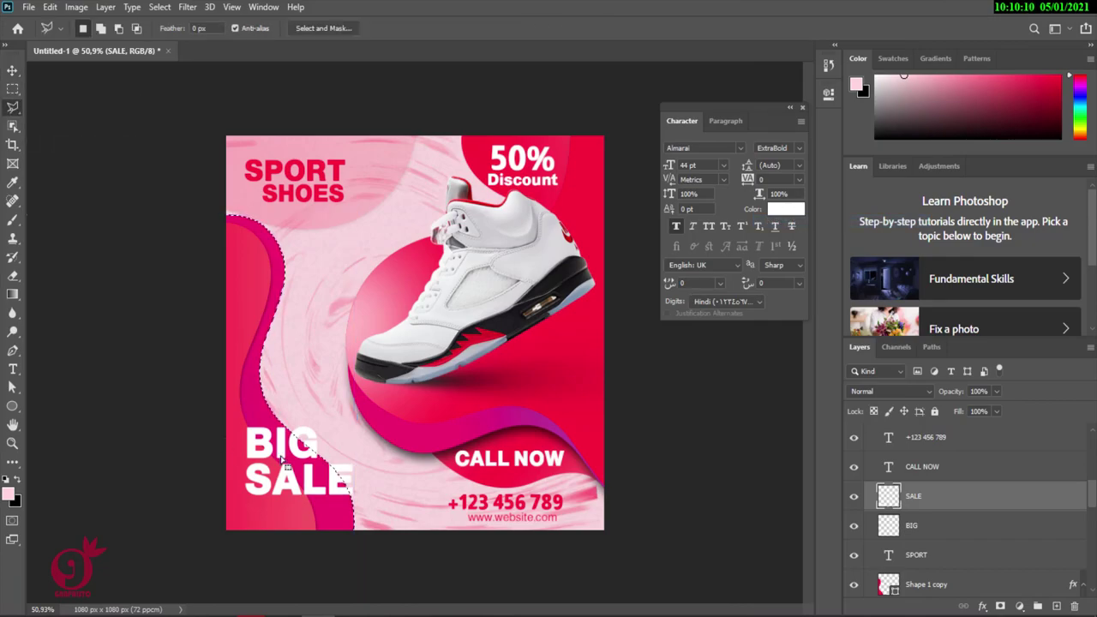
pyautogui.rightClick(307, 480)
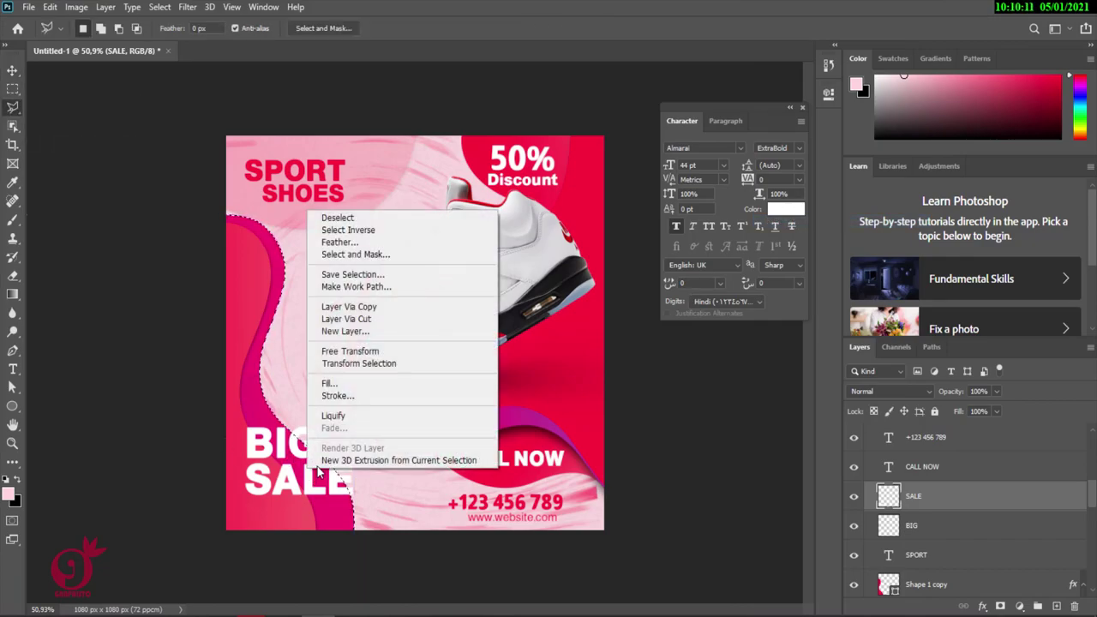
pyautogui.click(371, 330)
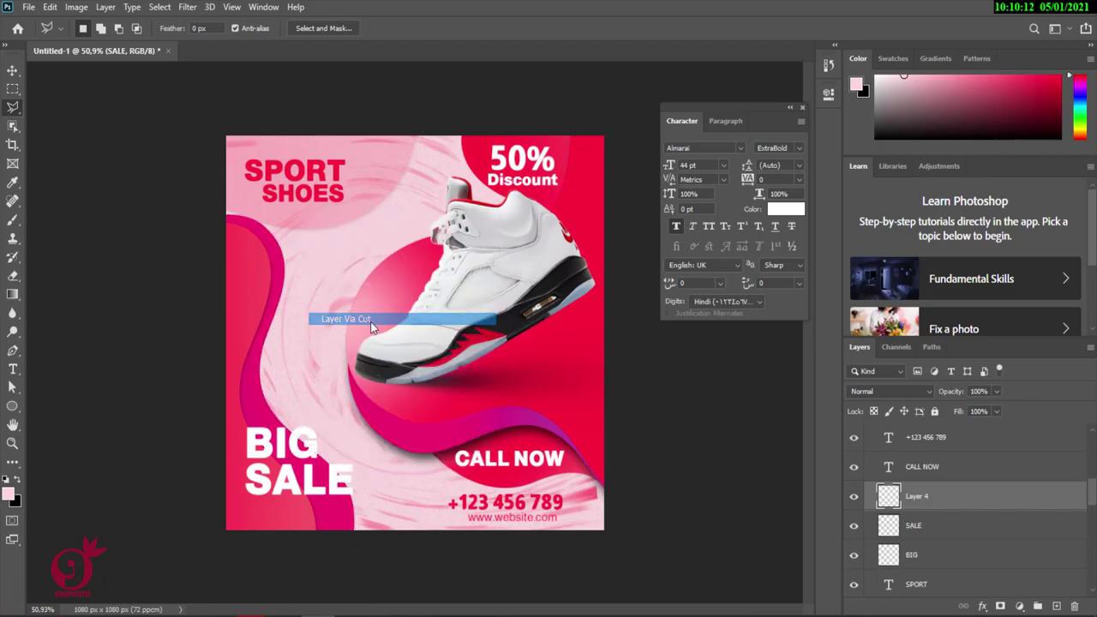
# Step: Reload Shape 1's outline as a selection and cut the part of "BIG" inside it onto its own layer
pyautogui.click(942, 553)
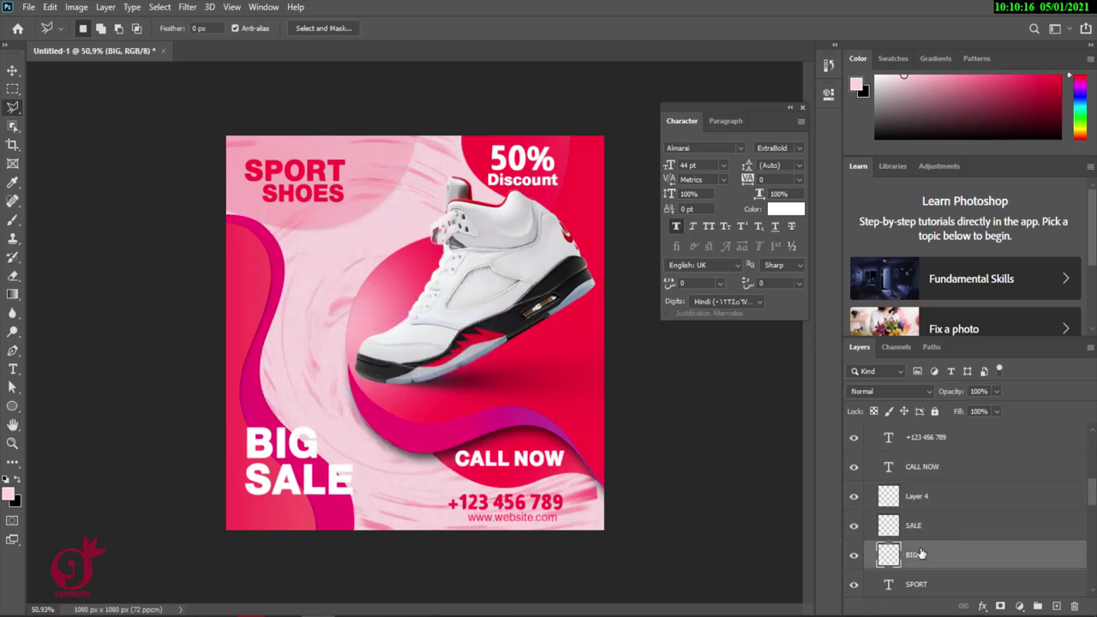
pyautogui.scroll(-3, 920, 552)
pyautogui.click(887, 531)
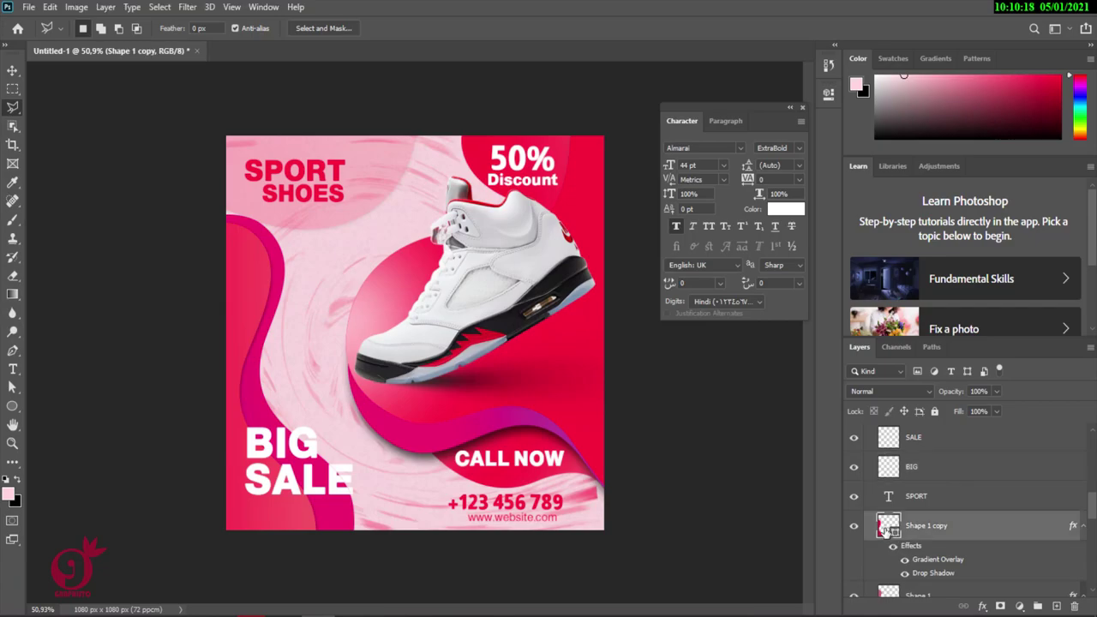
pyautogui.click(11, 72)
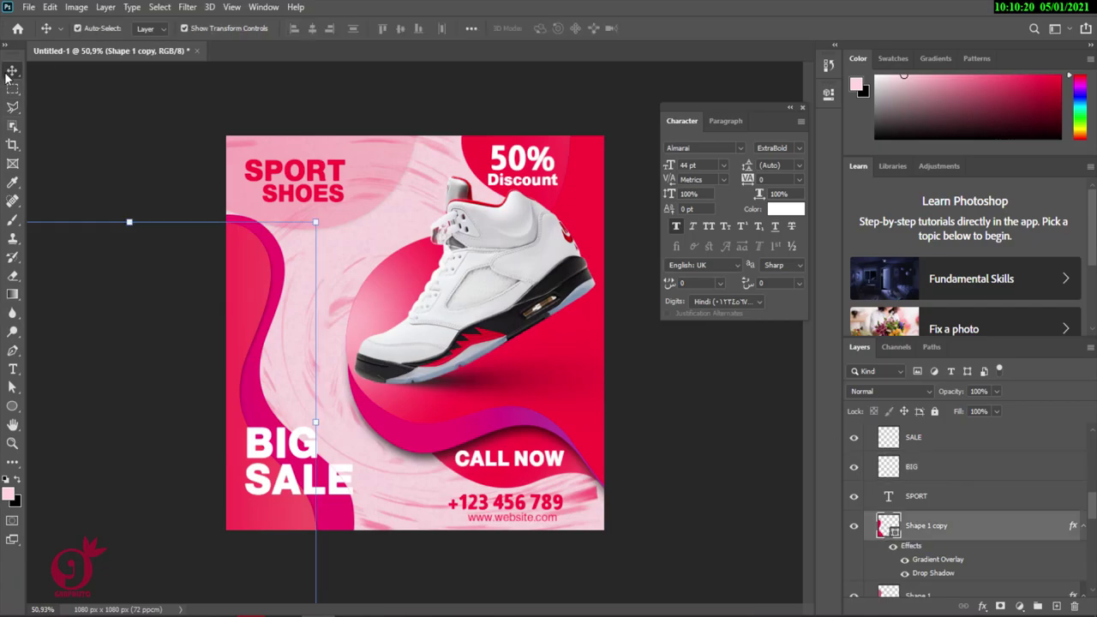
pyautogui.click(350, 520)
pyautogui.keyDown('ctrl'); pyautogui.click(889, 555); pyautogui.keyUp('ctrl')
pyautogui.scroll(3, 923, 514)
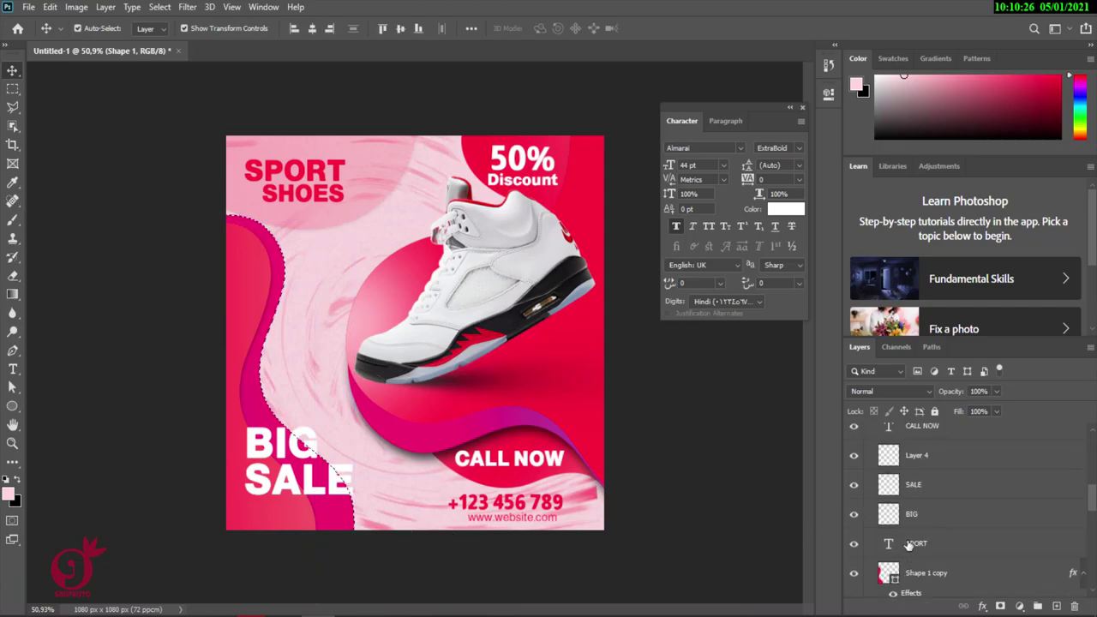
pyautogui.click(925, 512)
pyautogui.press('l')
pyautogui.rightClick(332, 497)
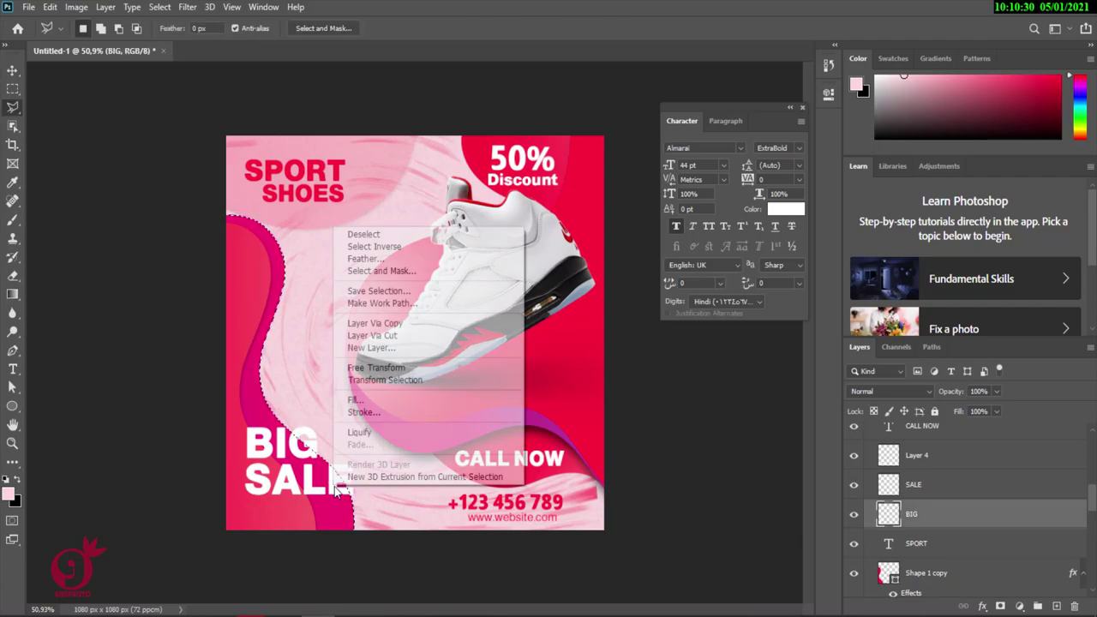
pyautogui.click(400, 335)
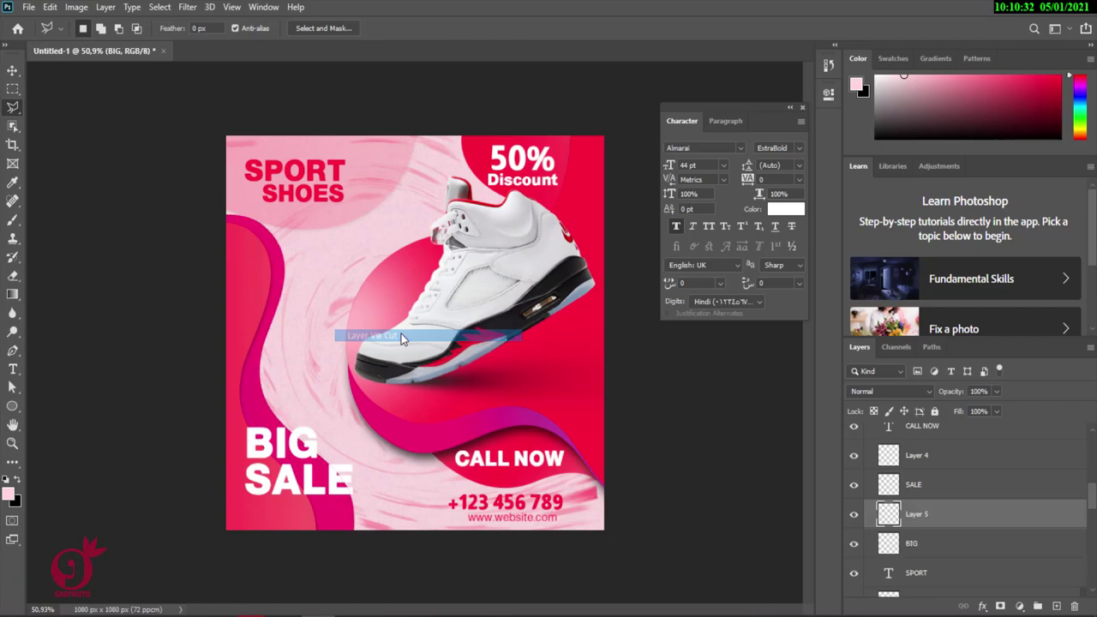
pyautogui.click(852, 514)
pyautogui.click(852, 515)
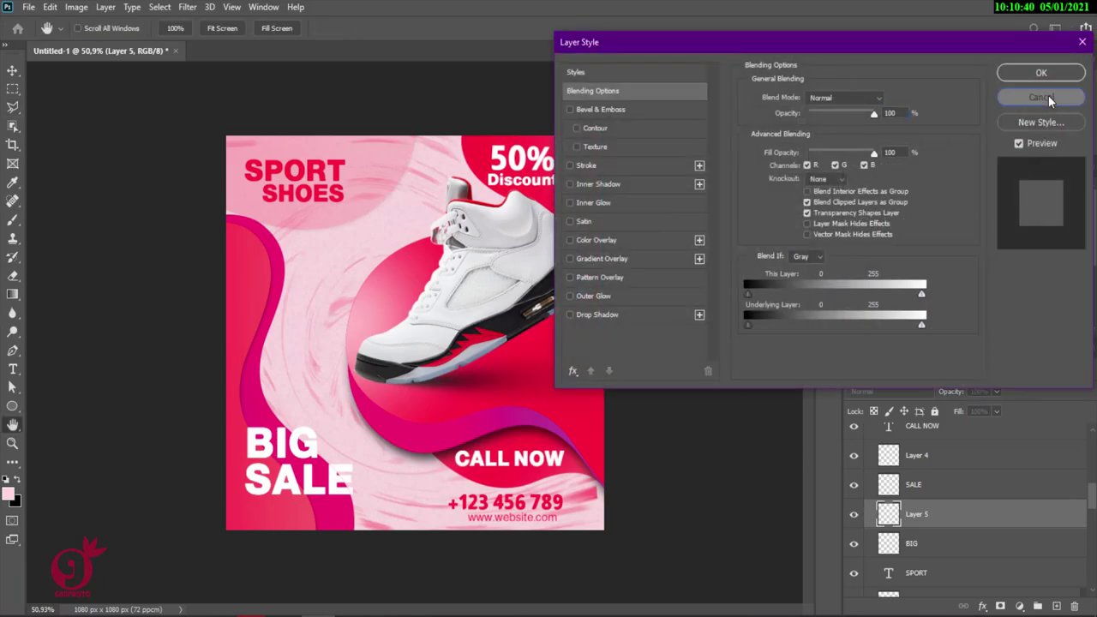
pyautogui.click(1040, 97)
# Step: Apply a Color Overlay of #e80f70, sampled from the magenta band, to the BIG layer's remaining piece of the "G"
pyautogui.click(14, 72)
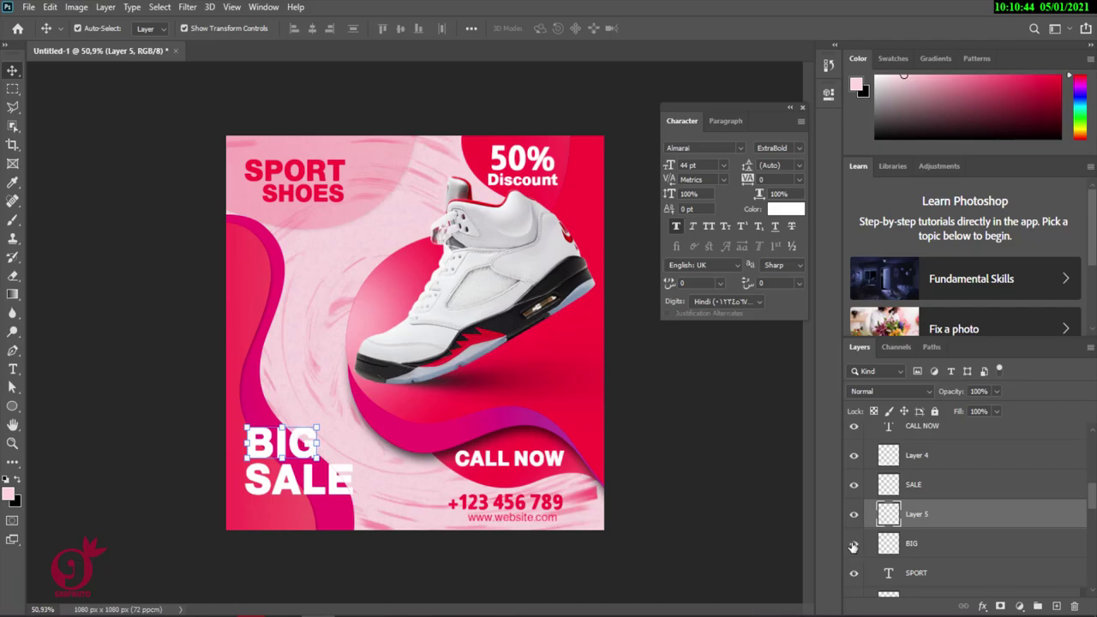
pyautogui.click(913, 543)
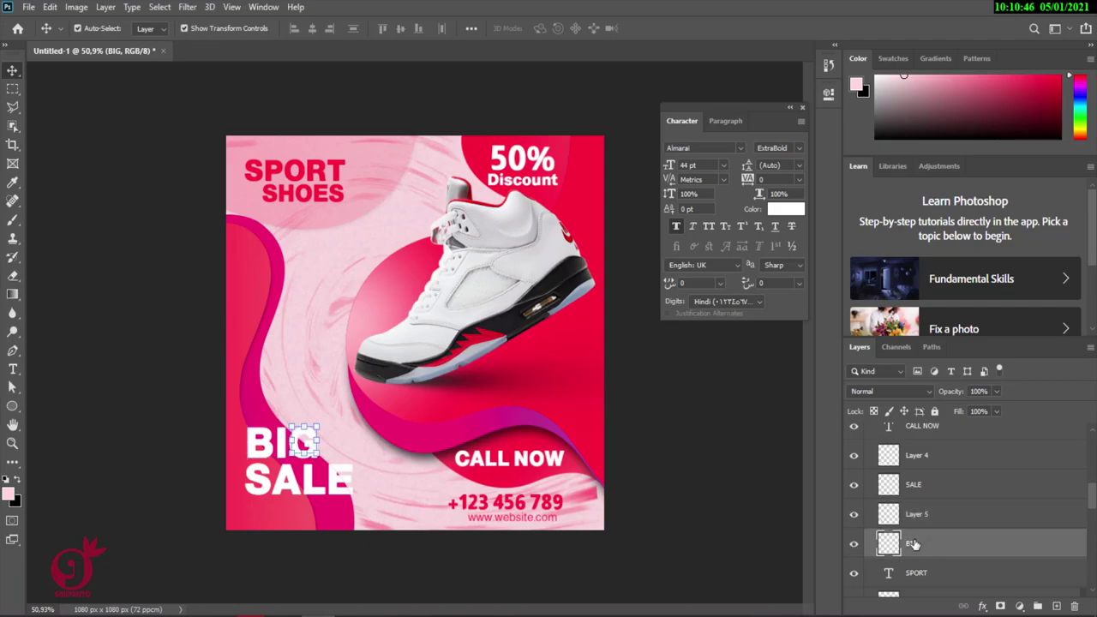
pyautogui.doubleClick(871, 551)
pyautogui.click(600, 240)
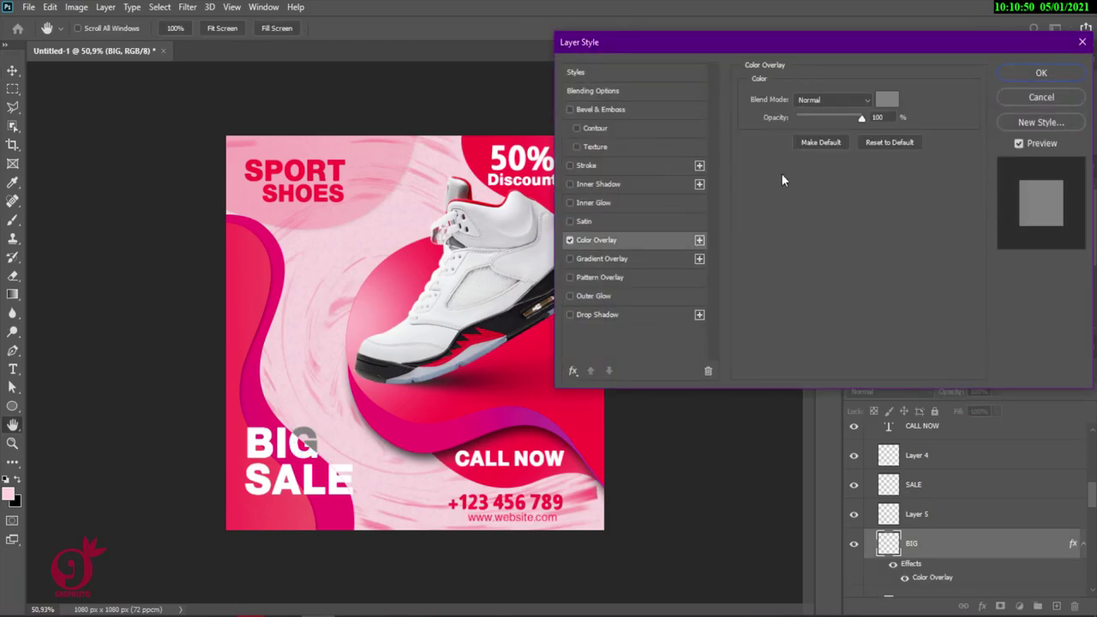
pyautogui.click(888, 100)
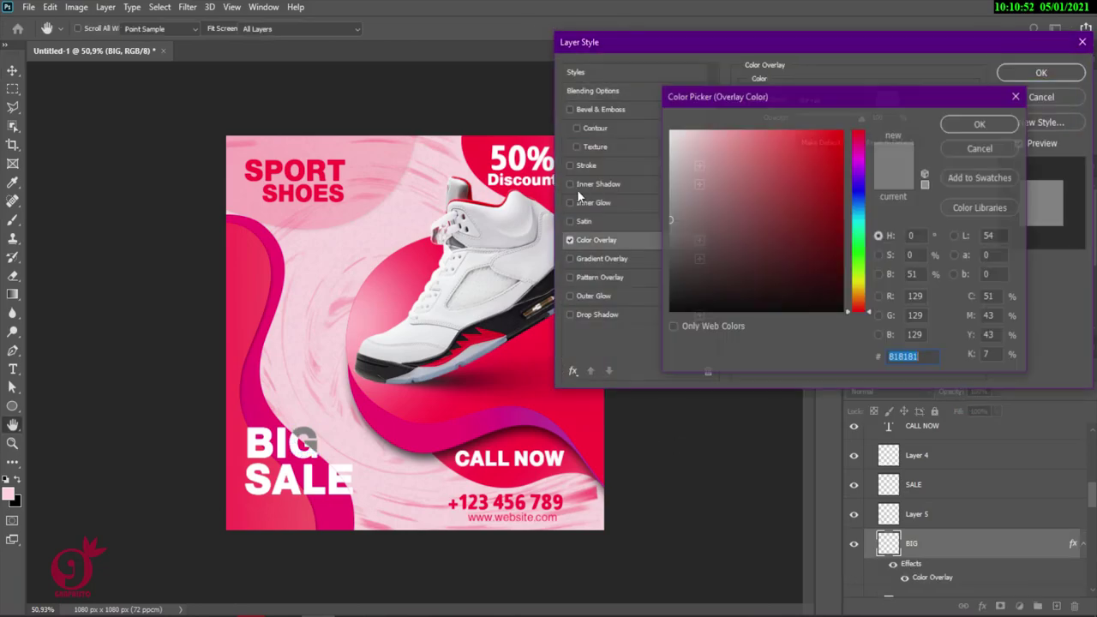
pyautogui.click(250, 413)
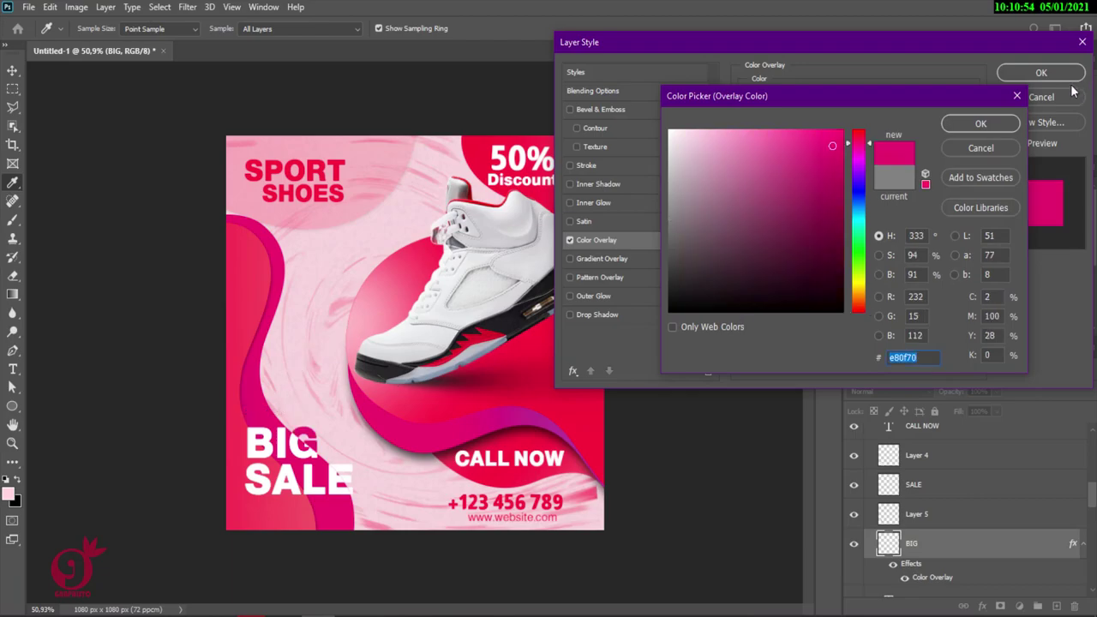
pyautogui.click(980, 123)
pyautogui.click(1041, 72)
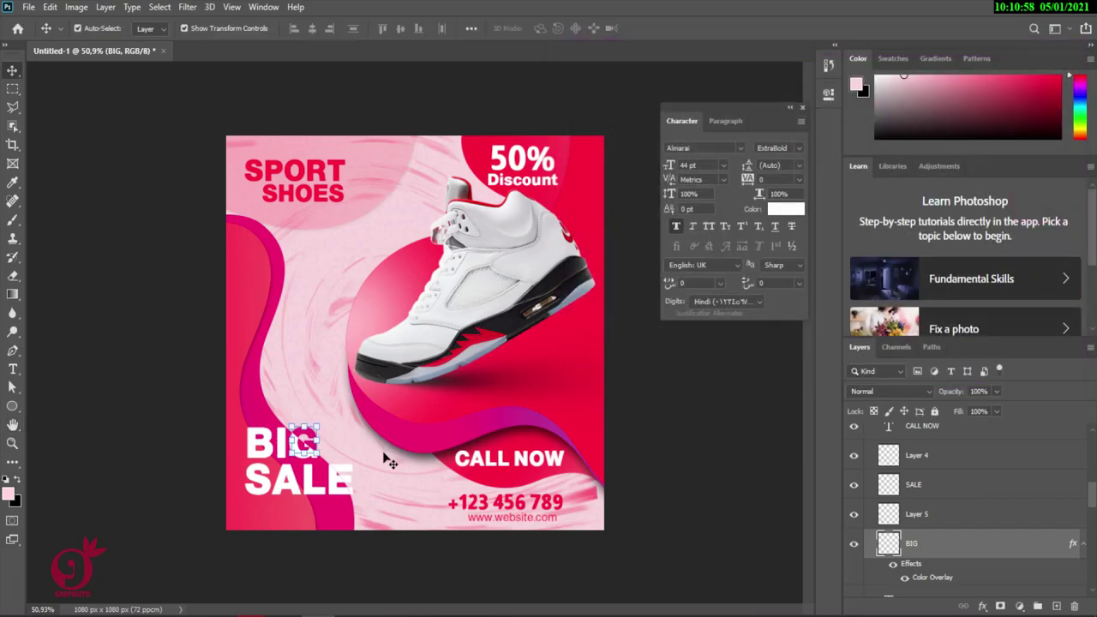
# Step: Apply a Color Overlay to the SALE layer's remaining piece of the "E", and collapse the floating Character panel
pyautogui.click(353, 480)
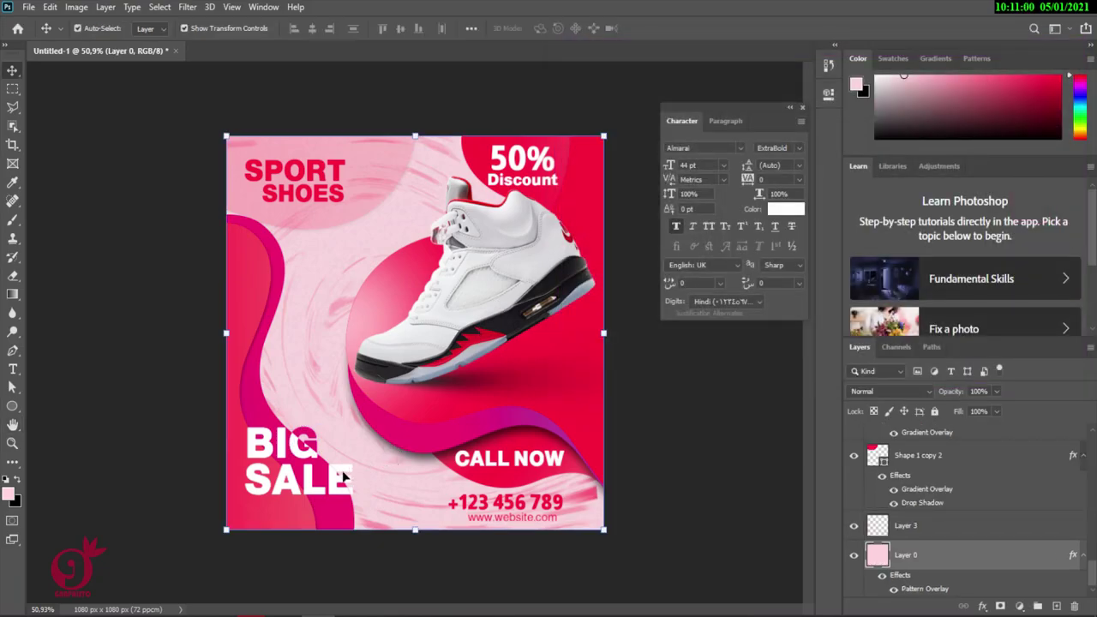
pyautogui.click(932, 531)
pyautogui.scroll(3, 938, 534)
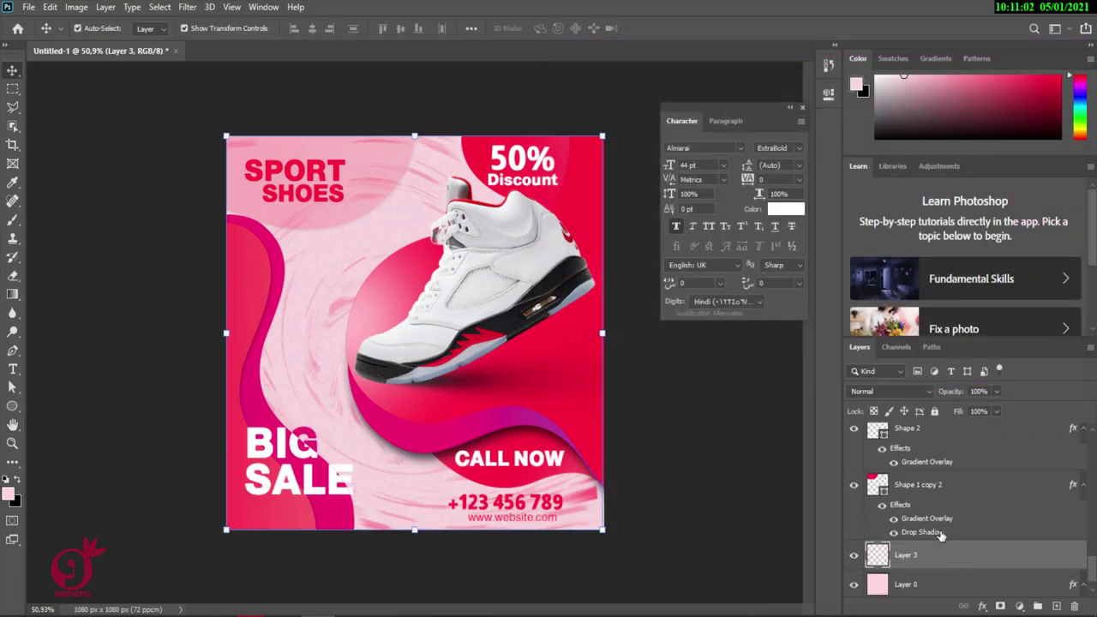
pyautogui.scroll(5, 939, 535)
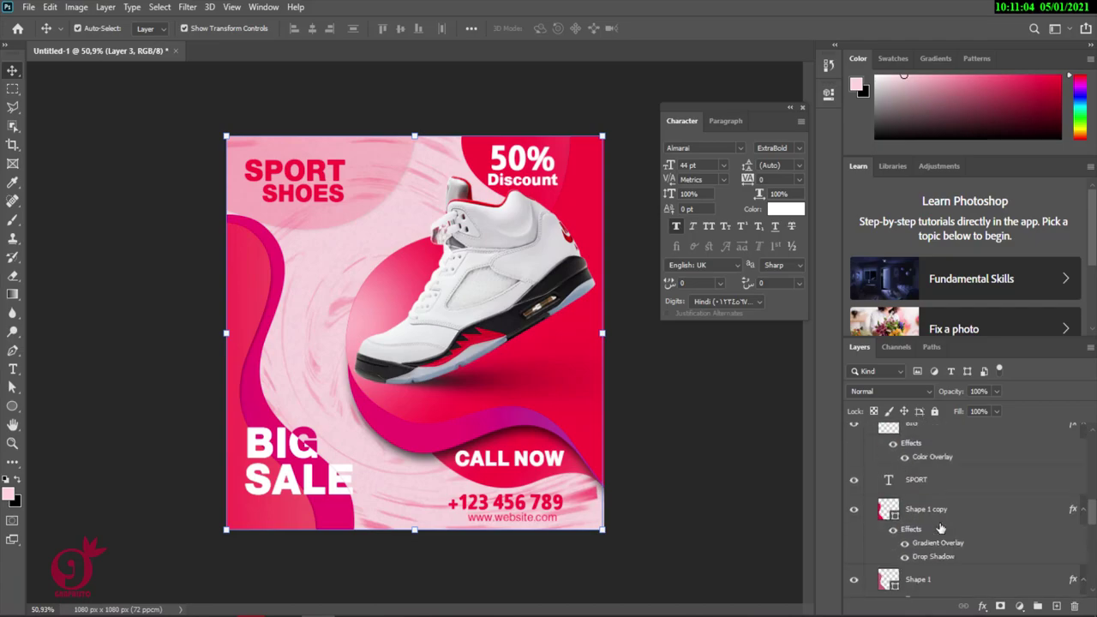
pyautogui.scroll(2, 940, 527)
pyautogui.click(932, 512)
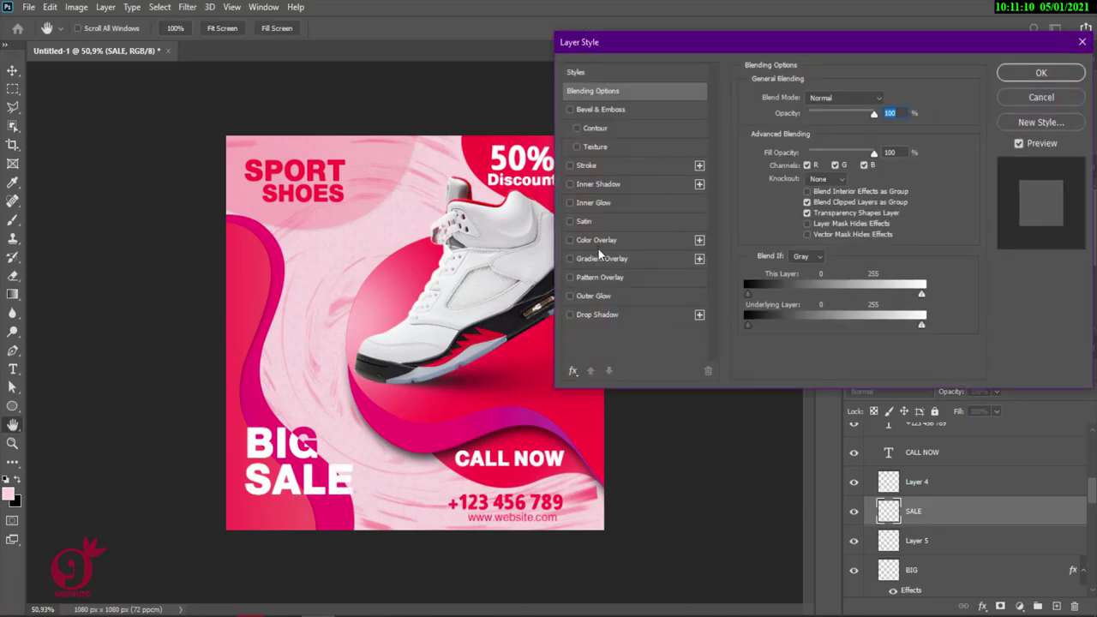
pyautogui.click(596, 242)
pyautogui.click(1039, 77)
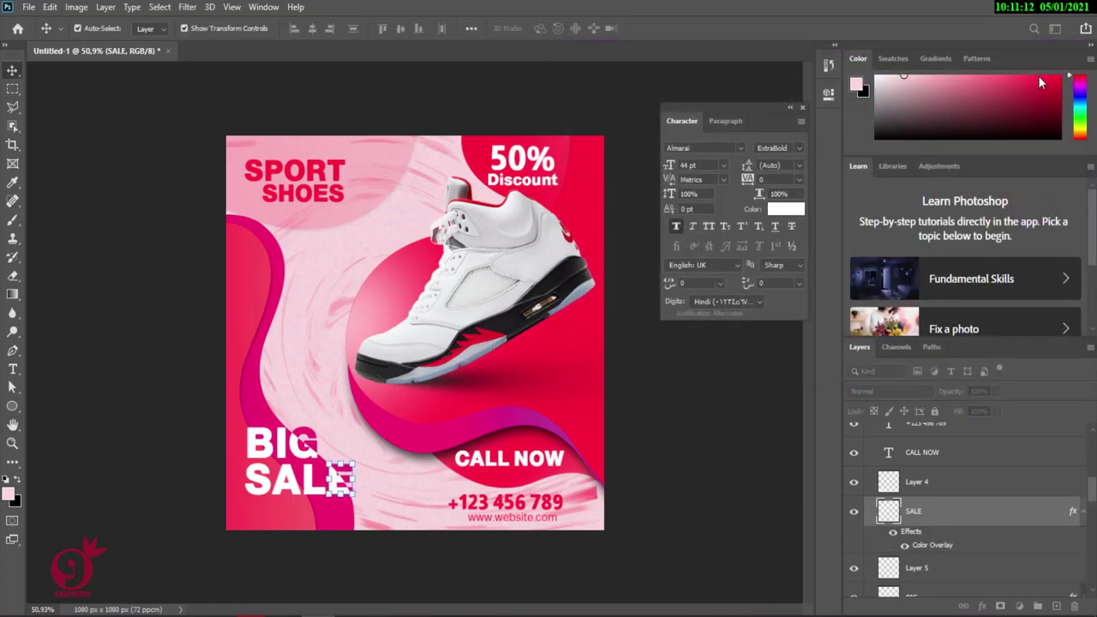
pyautogui.moveTo(777, 106); pyautogui.dragTo(832, 120)
pyautogui.click(685, 161)
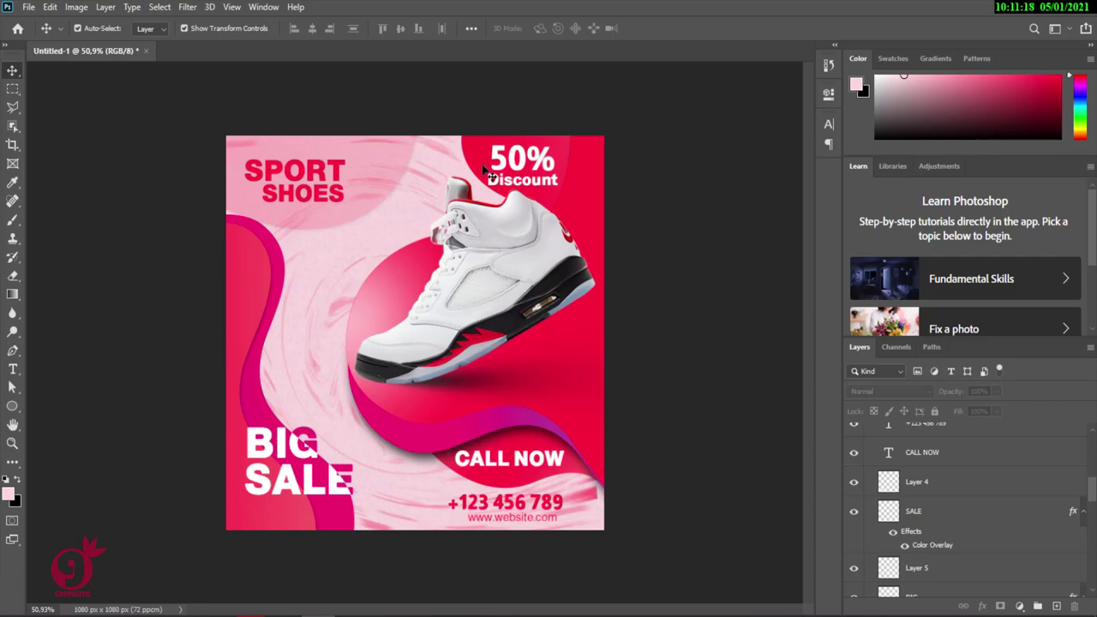
pyautogui.click(589, 238)
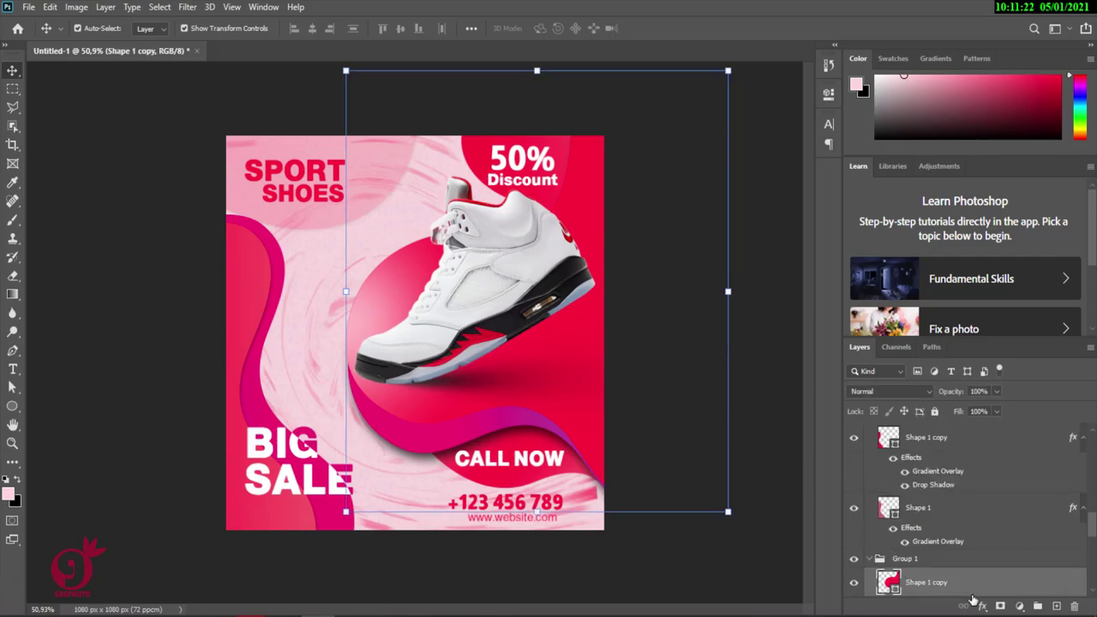
pyautogui.rightClick(968, 583)
pyautogui.click(949, 8)
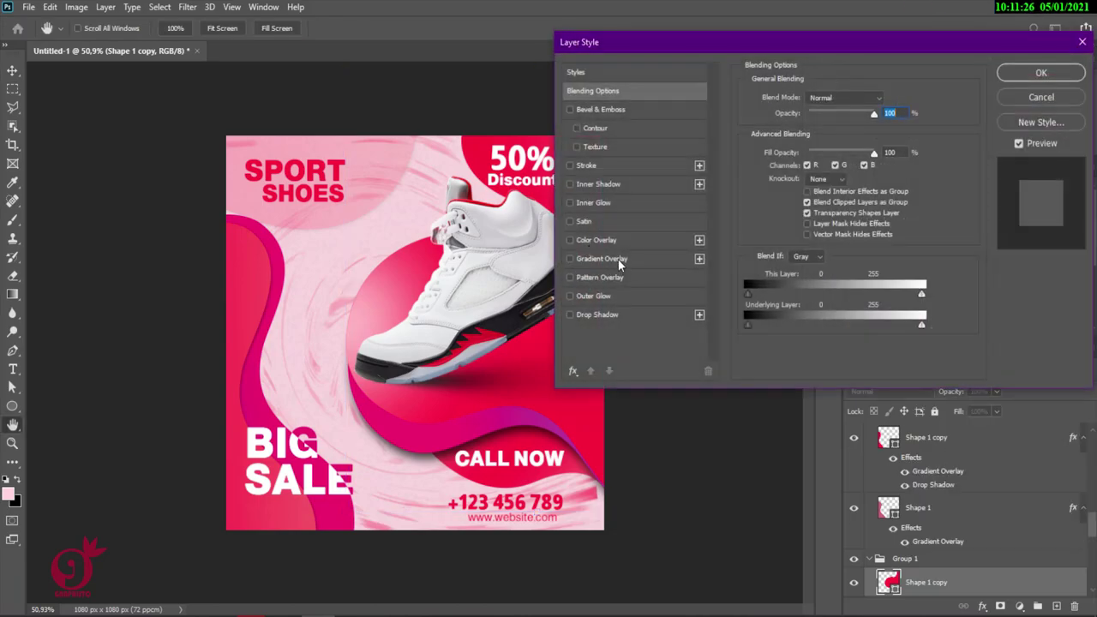
pyautogui.click(617, 258)
pyautogui.moveTo(794, 42); pyautogui.dragTo(719, 37)
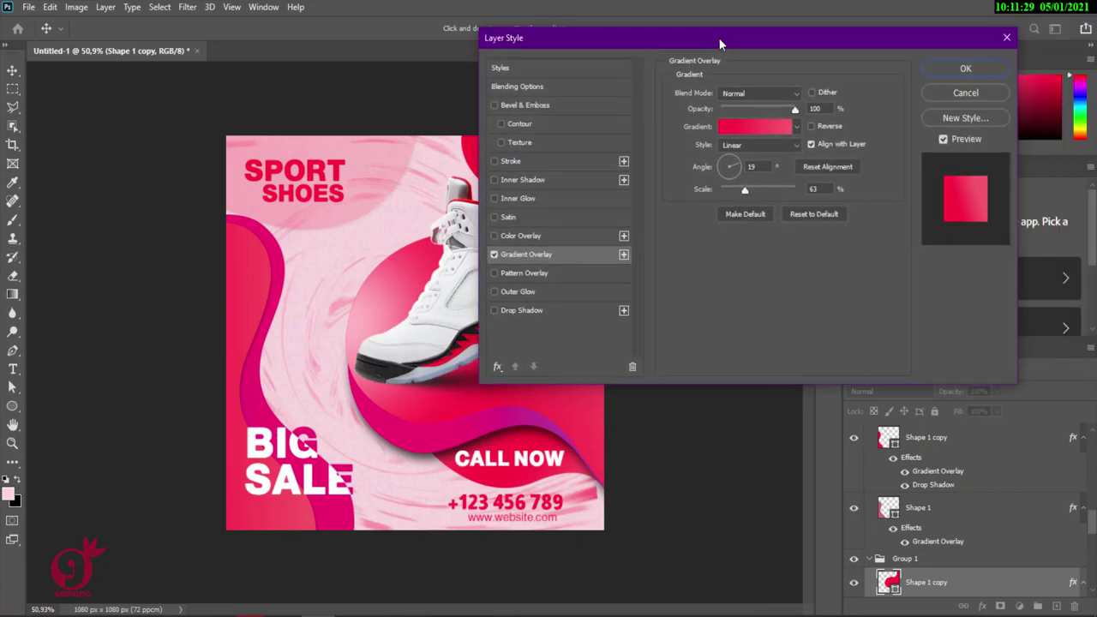
pyautogui.click(983, 92)
pyautogui.hotkey('ctrl', 'z')
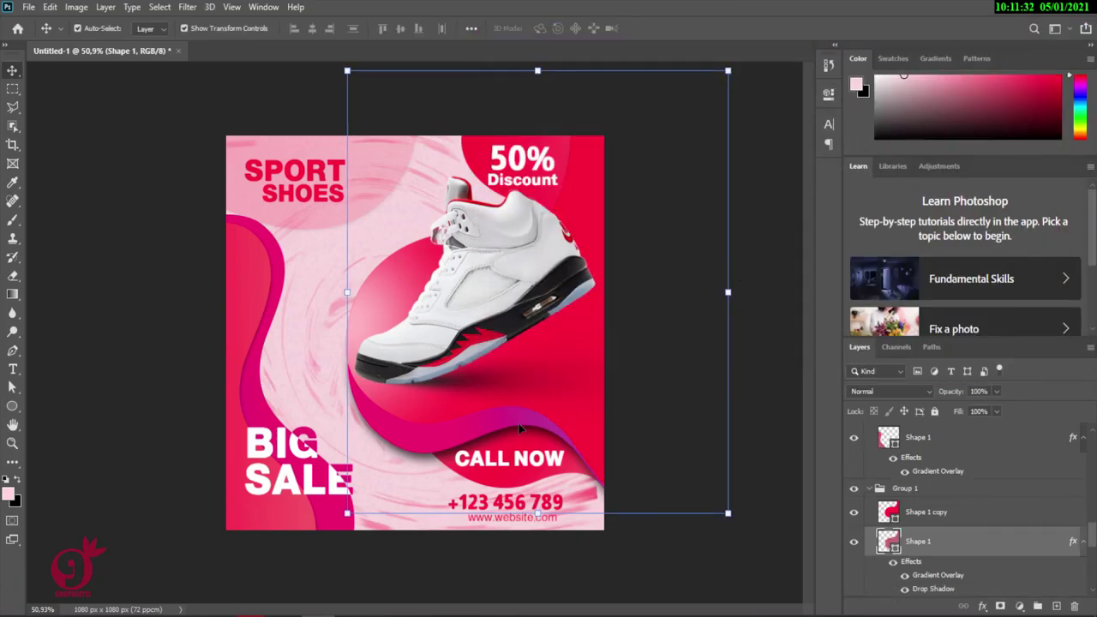
# Step: Copy the layer style of Group 1's Shape 1 and paste it onto the large Shape 1 copy behind the sneaker
pyautogui.rightClick(978, 543)
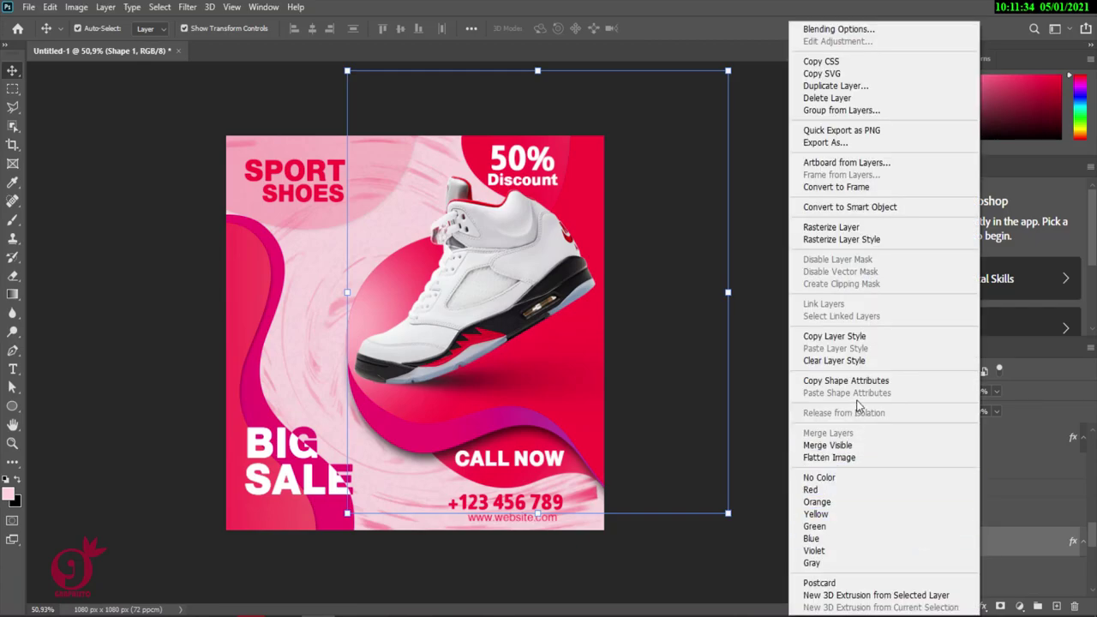
pyautogui.click(835, 336)
pyautogui.click(951, 511)
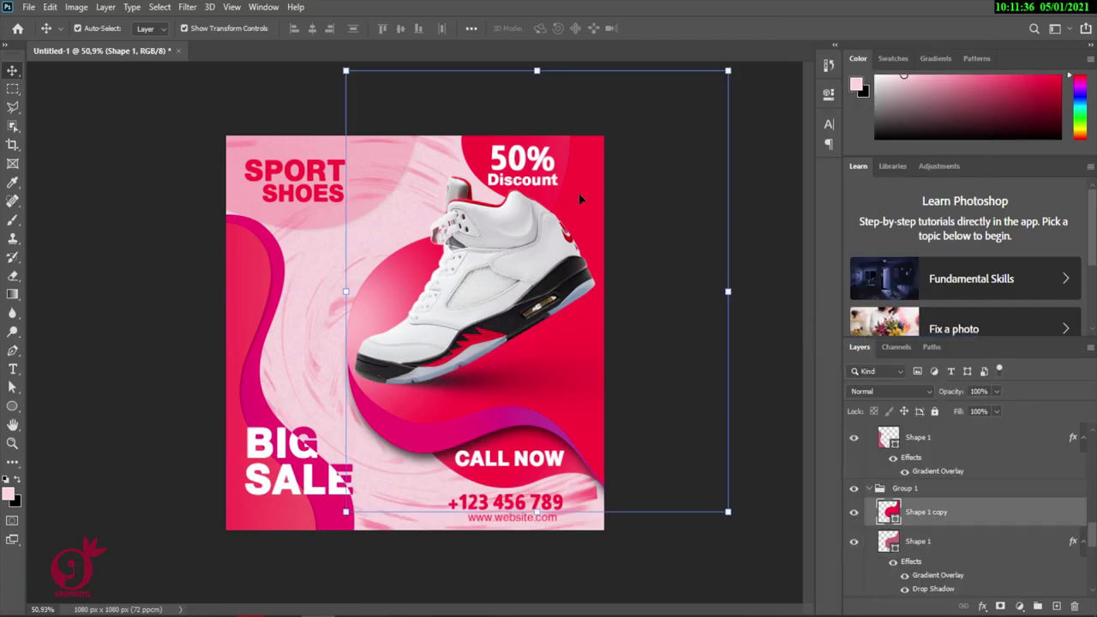
pyautogui.rightClick(992, 514)
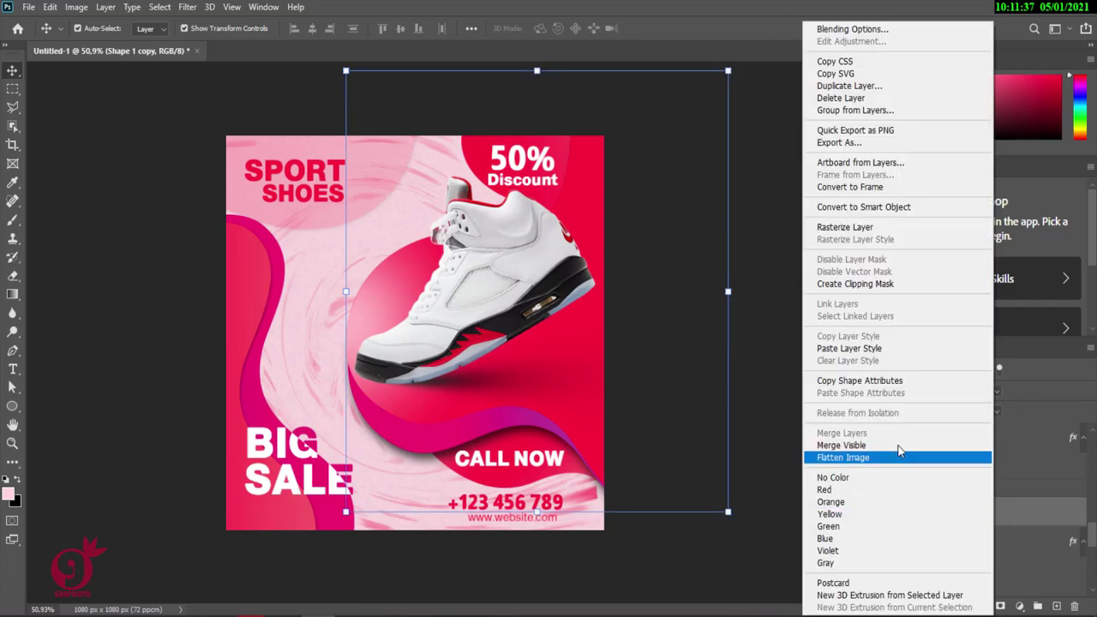
pyautogui.click(883, 350)
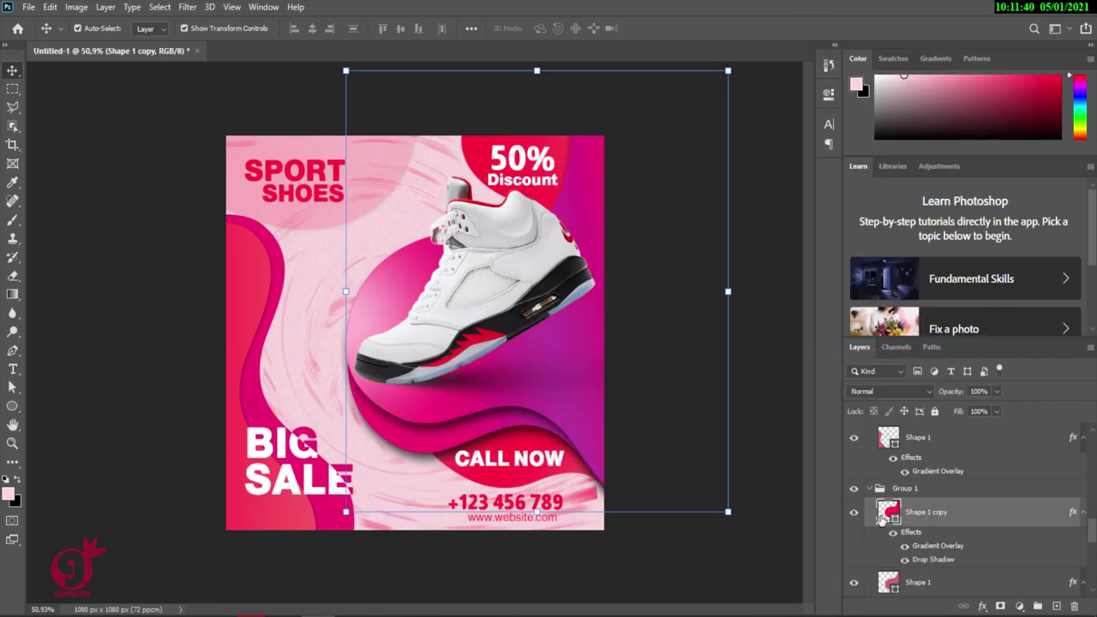
# Step: Rotate the reflected Gradient Overlay of Group 1's Shape 1 copy to a nearly vertical angle
pyautogui.rightClick(983, 518)
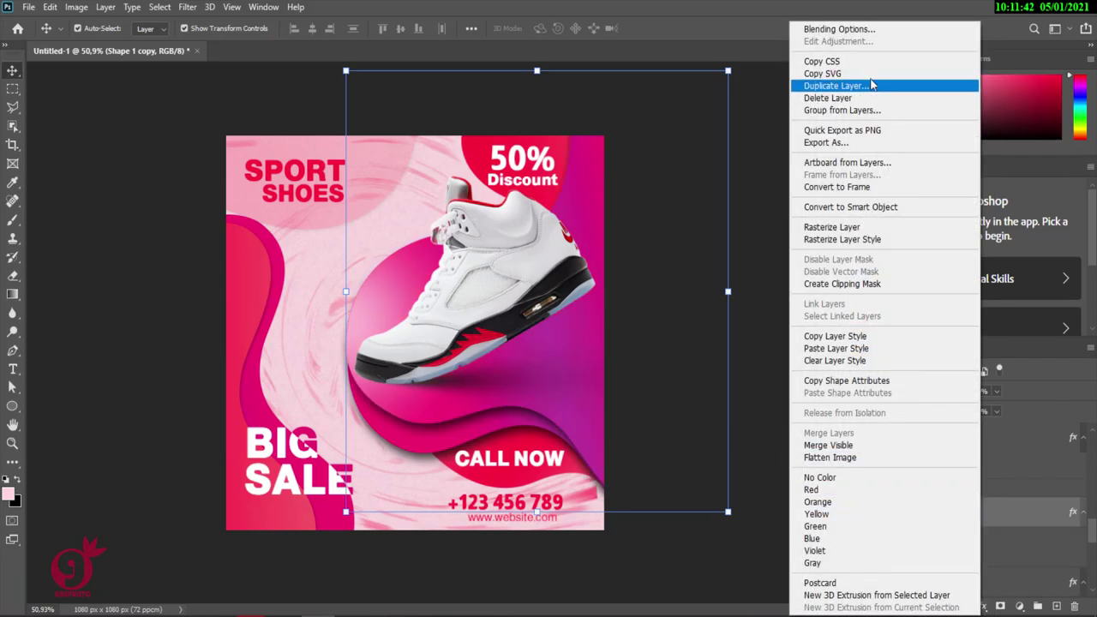
pyautogui.click(911, 30)
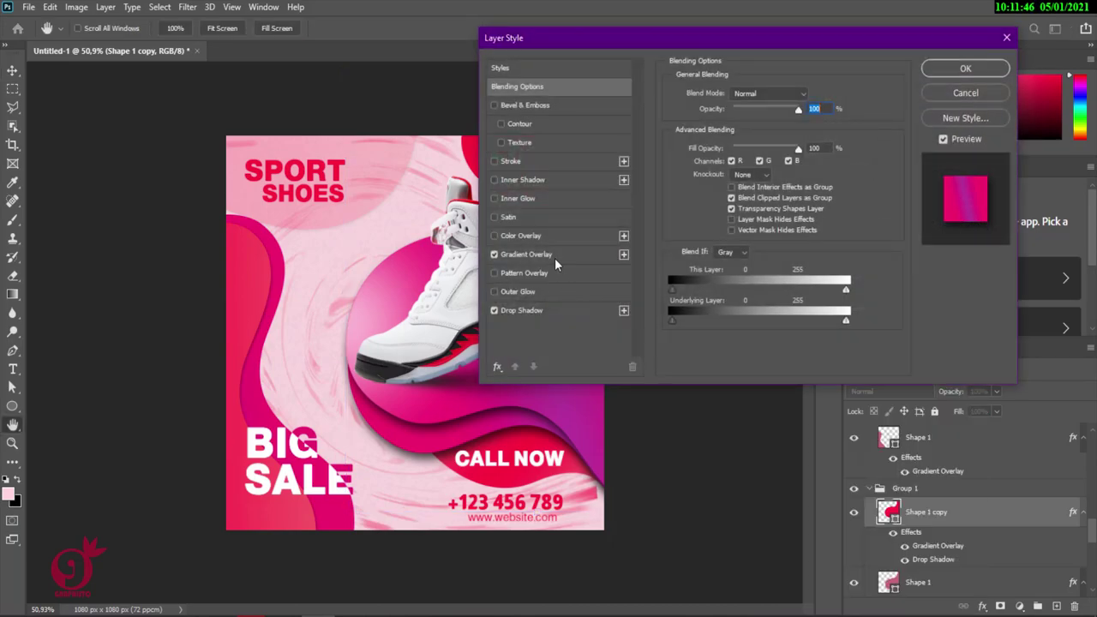
pyautogui.click(554, 257)
pyautogui.moveTo(711, 40); pyautogui.dragTo(804, 38)
pyautogui.moveTo(820, 167); pyautogui.dragTo(821, 165)
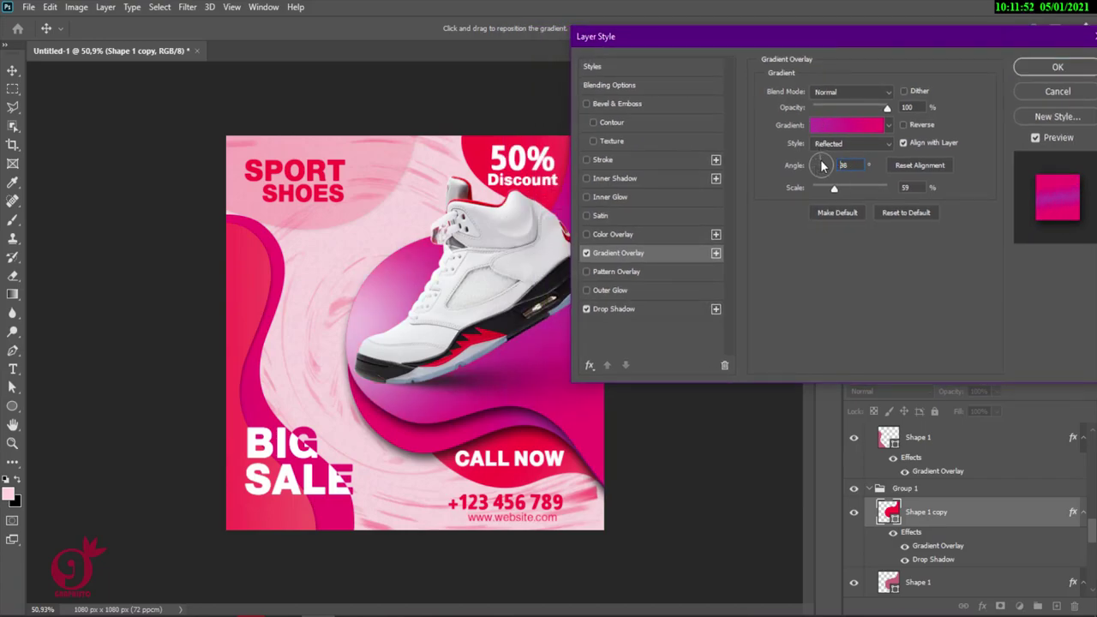
pyautogui.click(1066, 74)
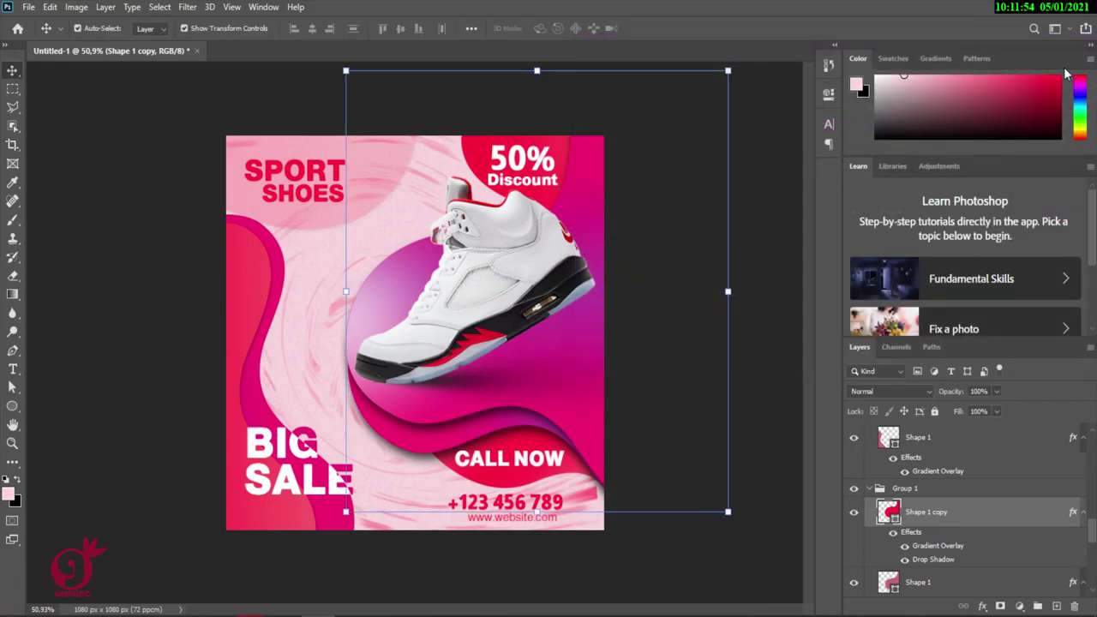
# Step: Paste the copied layer style onto Shape 3 behind the "50% Discount" text
pyautogui.click(461, 154)
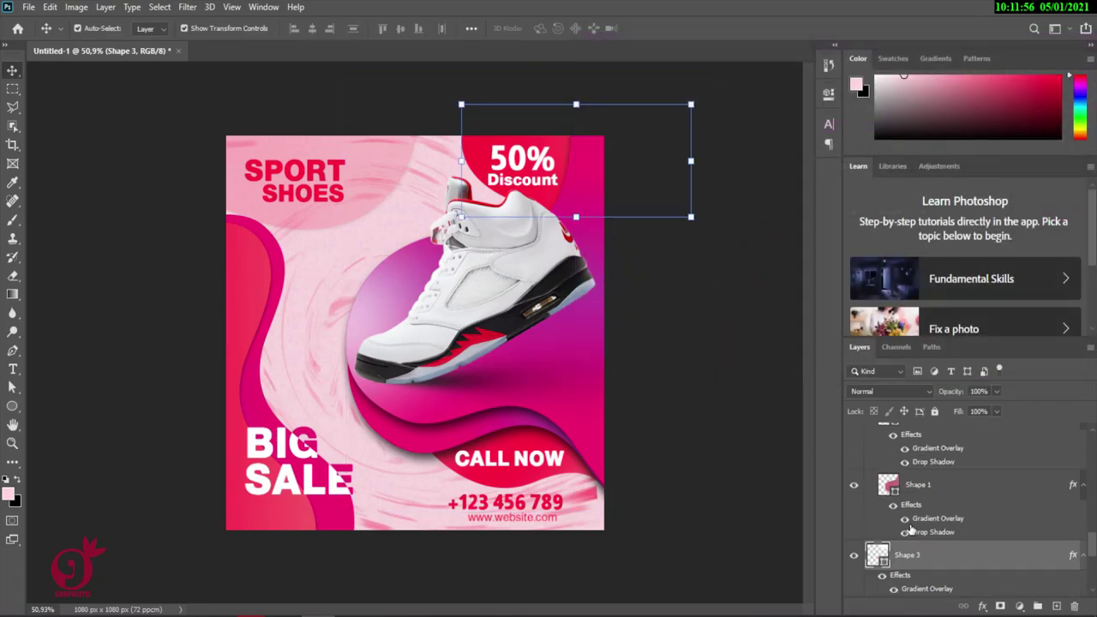
pyautogui.rightClick(959, 558)
pyautogui.click(788, 348)
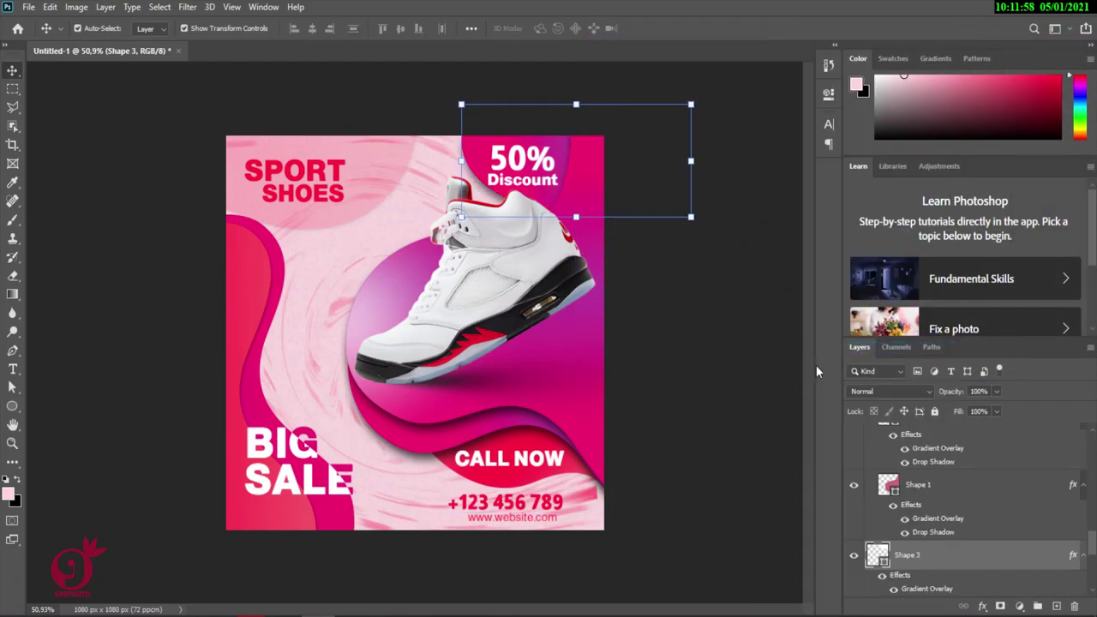
# Step: Paste the copied layer style onto the wavy Shape 1 copy along the poster's left edge
pyautogui.click(242, 368)
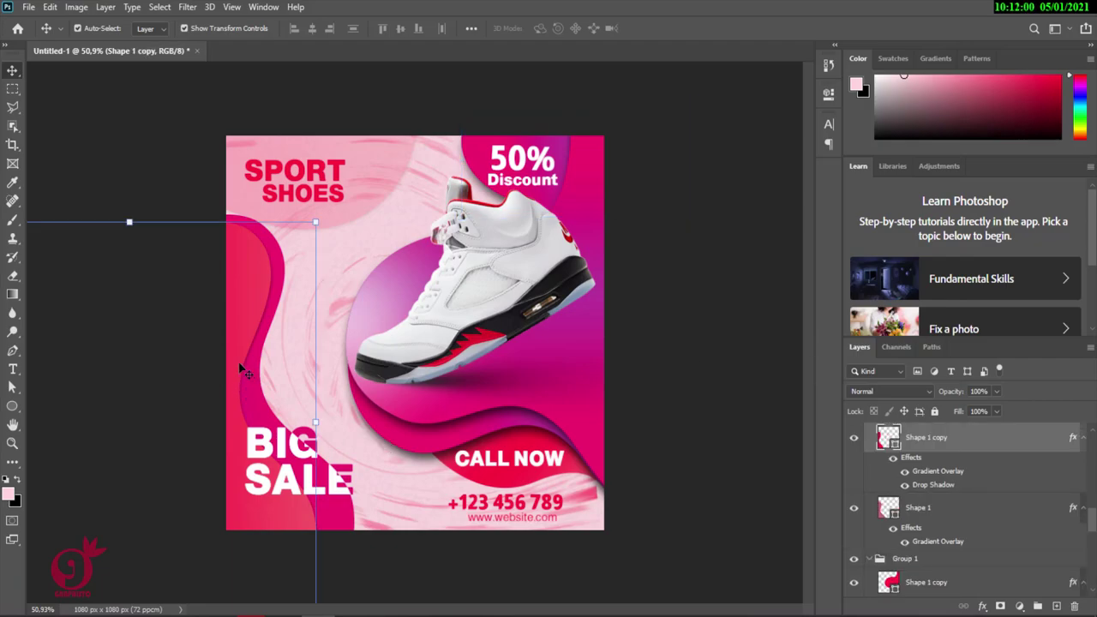
pyautogui.rightClick(959, 444)
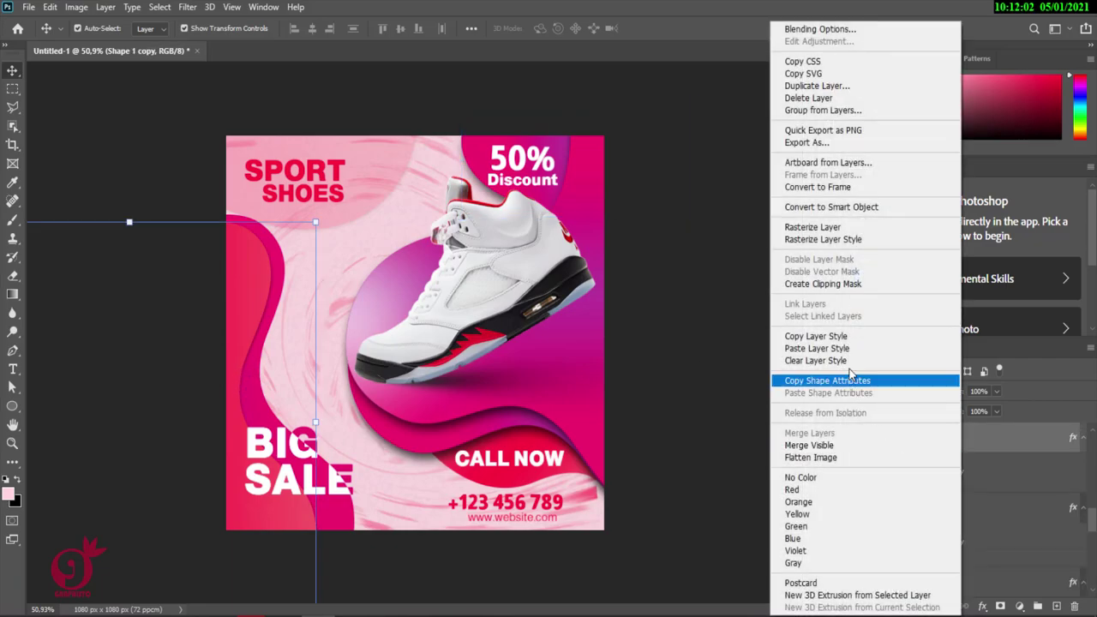
pyautogui.click(848, 351)
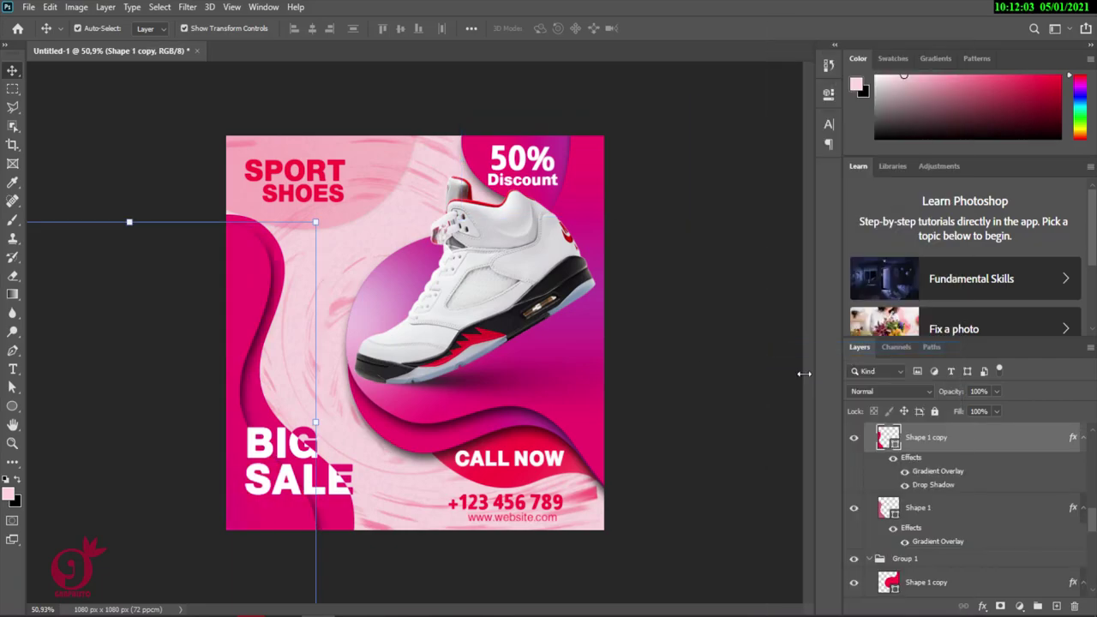
pyautogui.click(698, 369)
# Step: Paste the copied layer style onto Shape 2 behind the "CALL NOW" text
pyautogui.click(545, 484)
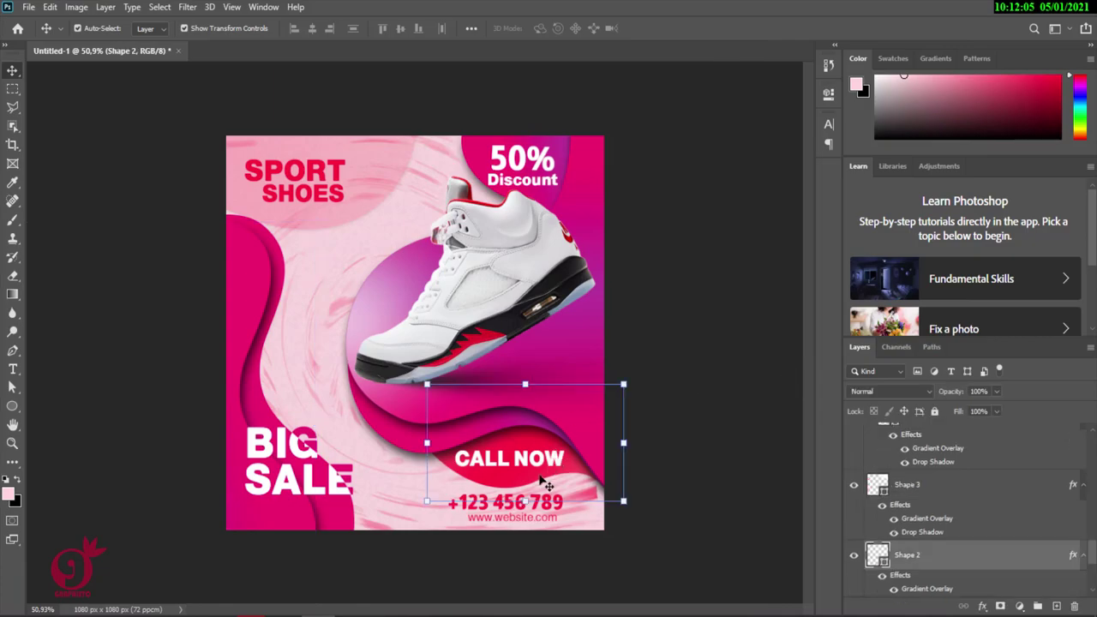
pyautogui.rightClick(967, 556)
pyautogui.click(867, 355)
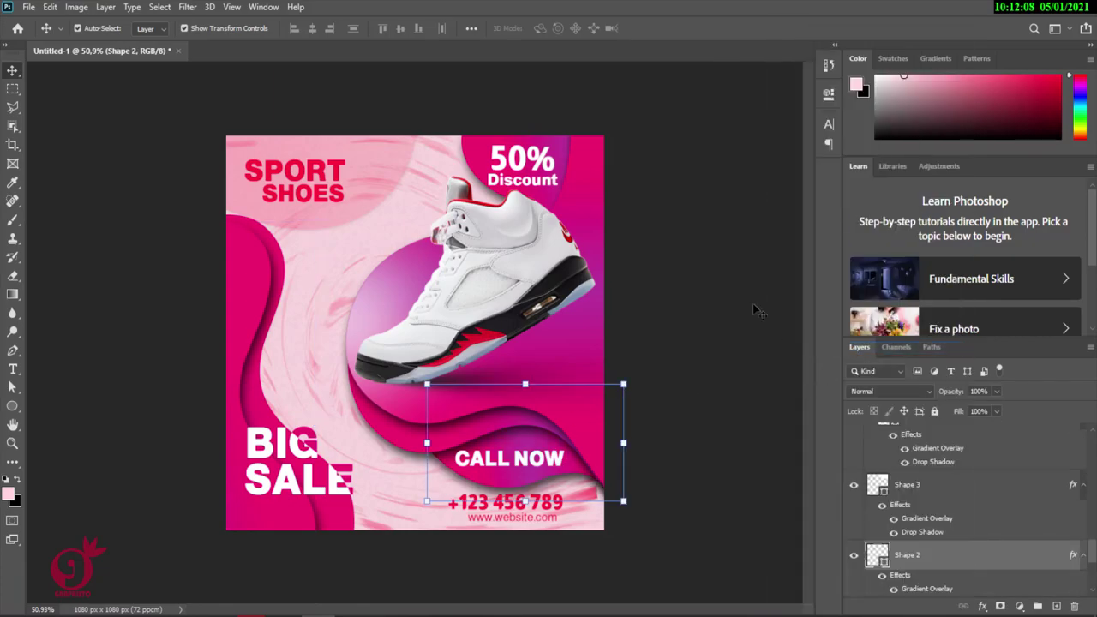
pyautogui.click(700, 282)
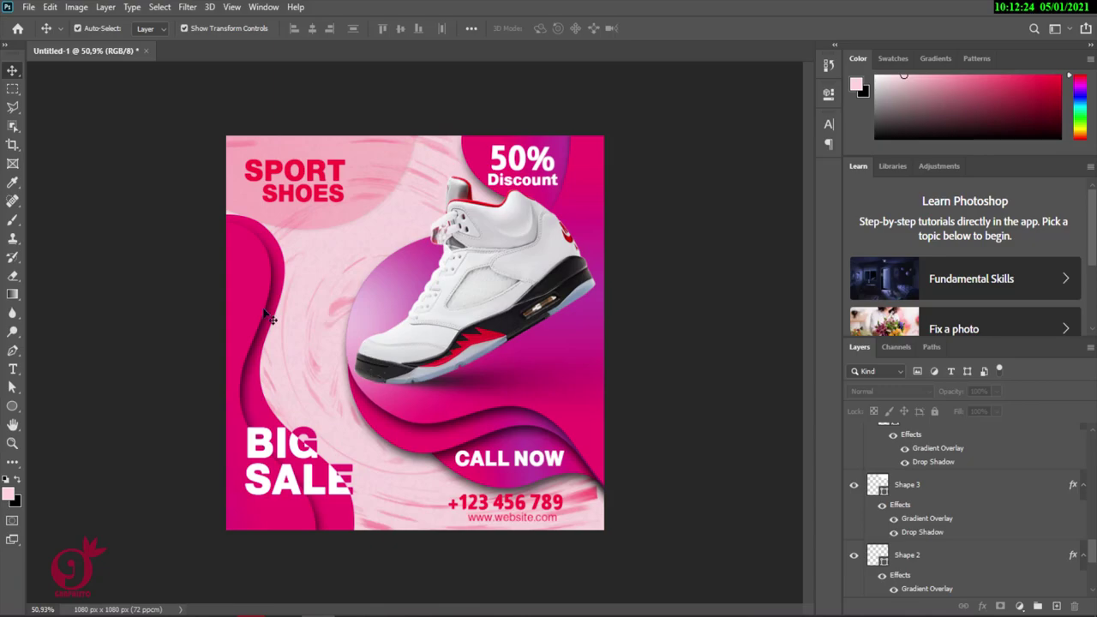
# Step: Try moving the sneaker image and put it back over the round end of the large gradient shape
pyautogui.click(507, 297)
pyautogui.moveTo(463, 300); pyautogui.dragTo(507, 297)
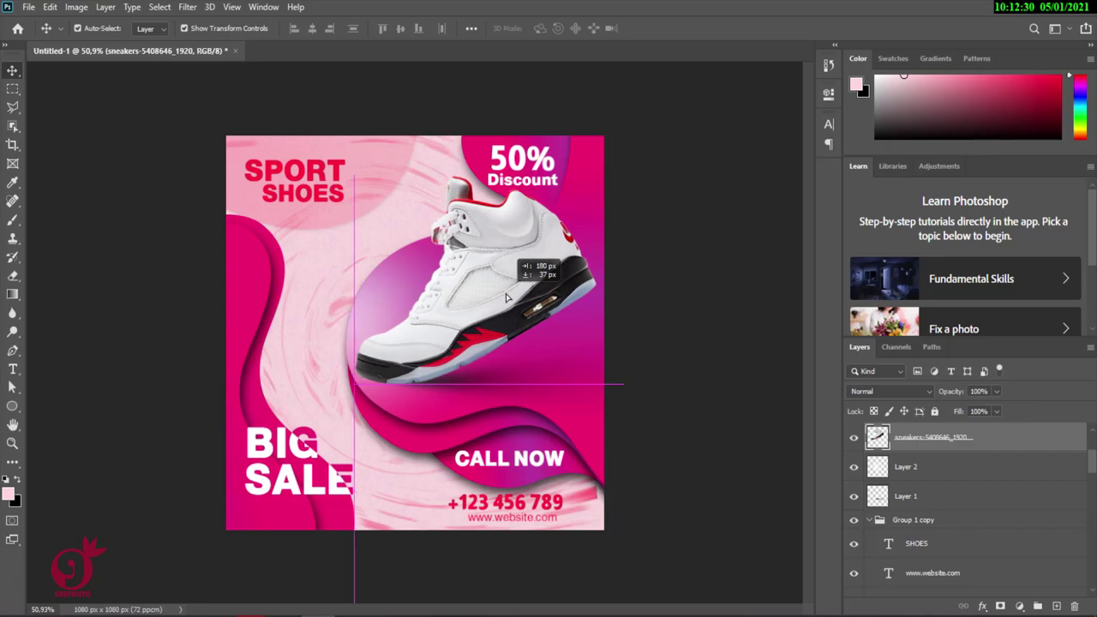
pyautogui.moveTo(506, 298); pyautogui.dragTo(507, 297)
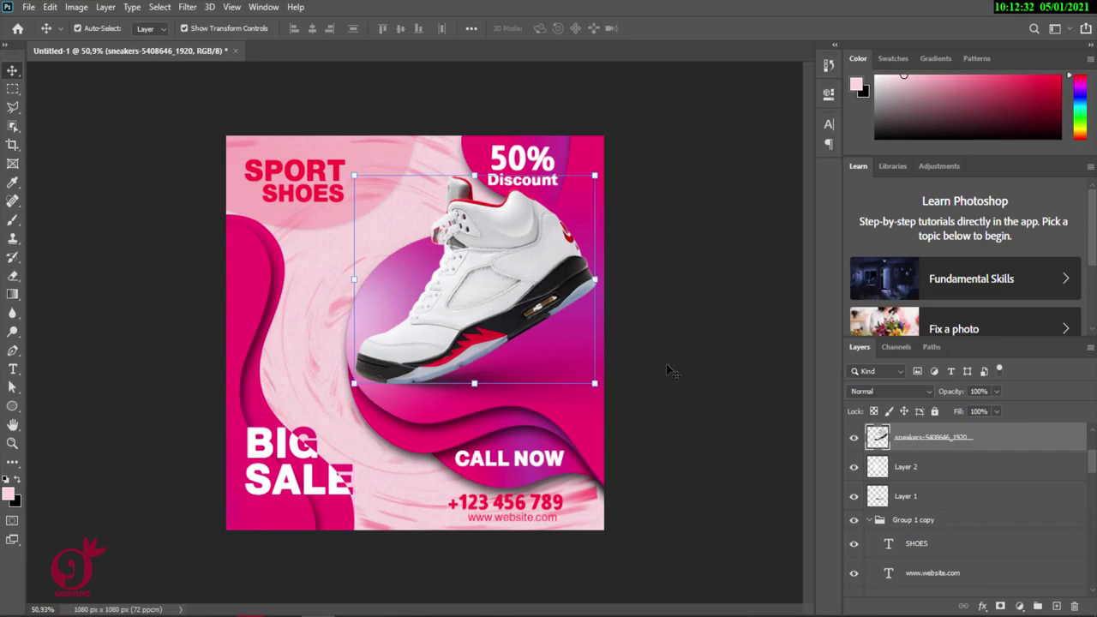
pyautogui.click(690, 377)
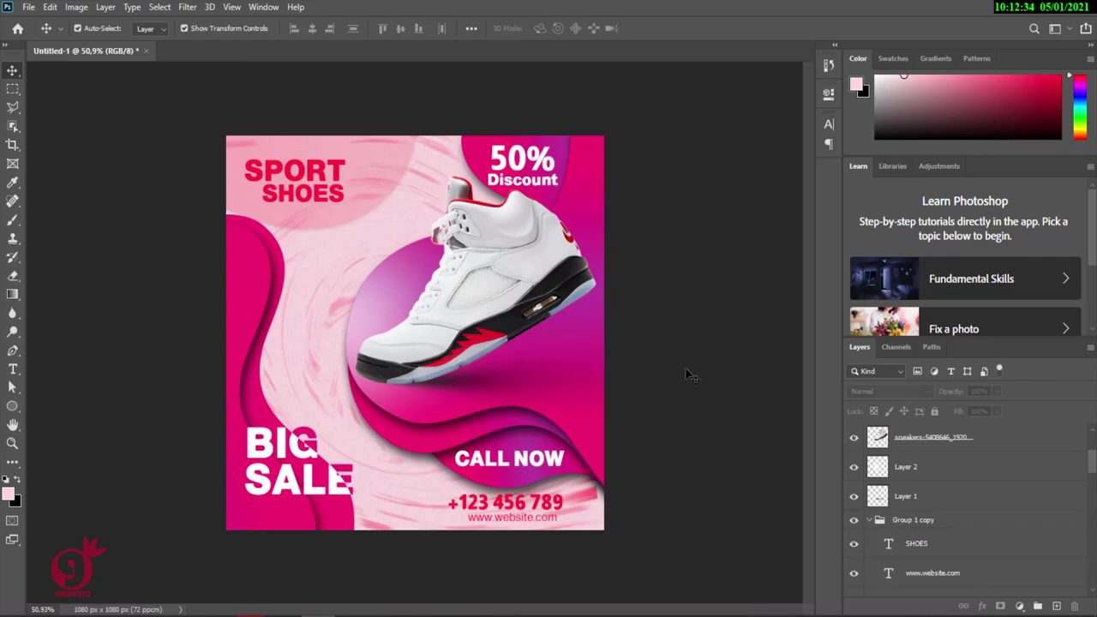